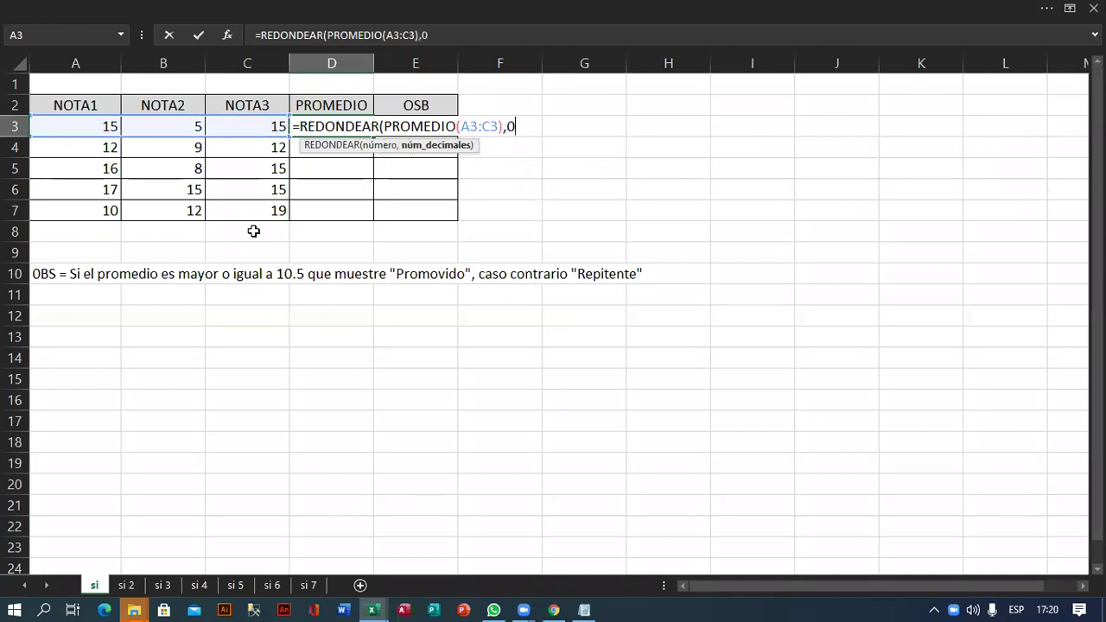
- Complete the rounded average formula =REDONDEAR(PROMEDIO(A3:C3),0) in D3
{"action": "type", "text": ")"}
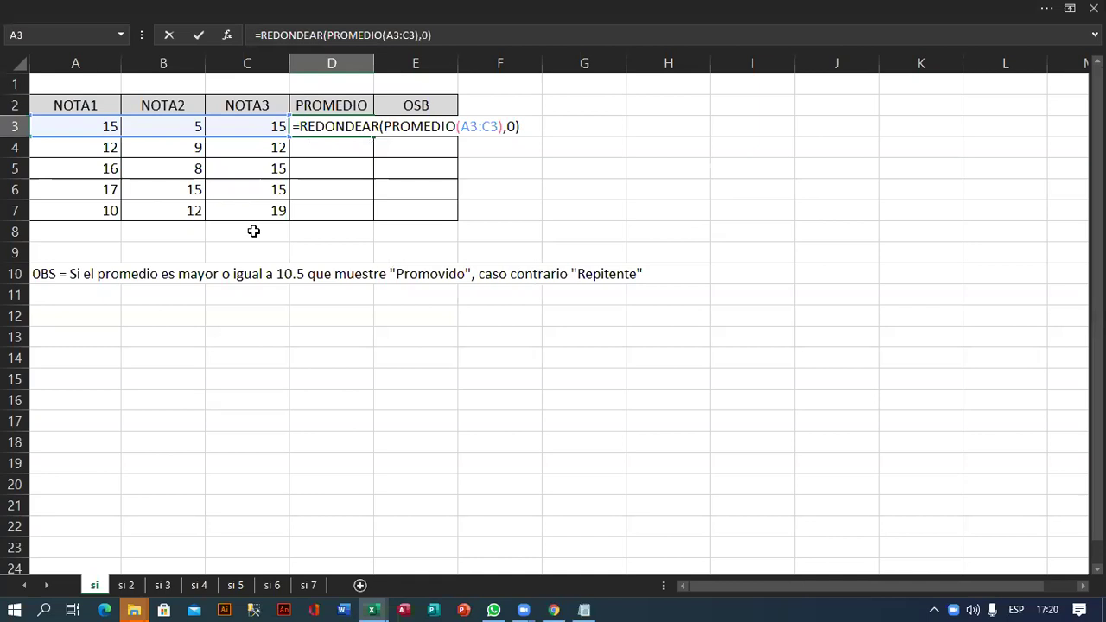
{"action": "key", "text": "Return"}
{"action": "key", "text": "Up"}
{"action": "key", "text": "F2"}
{"action": "key", "text": "Return"}
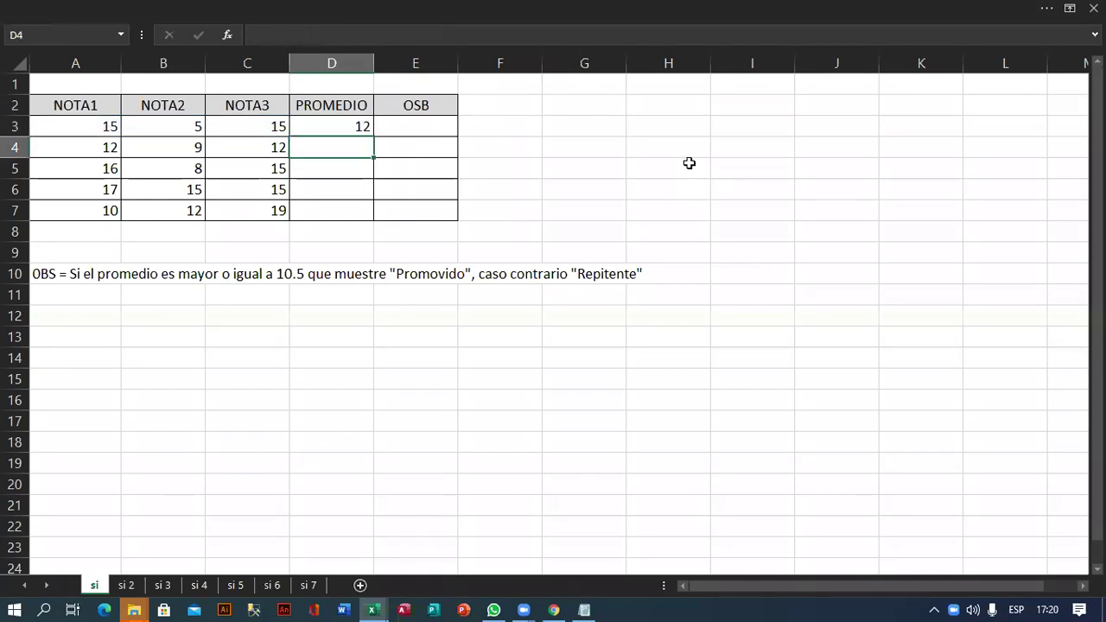
- Fill the rounded average formula from D3 down the PROMEDIO column to D7
{"action": "left_click", "coordinate": [370, 133]}
{"action": "left_click_drag", "start_coordinate": [376, 137], "coordinate": [373, 217]}
{"action": "left_click", "coordinate": [425, 127]}
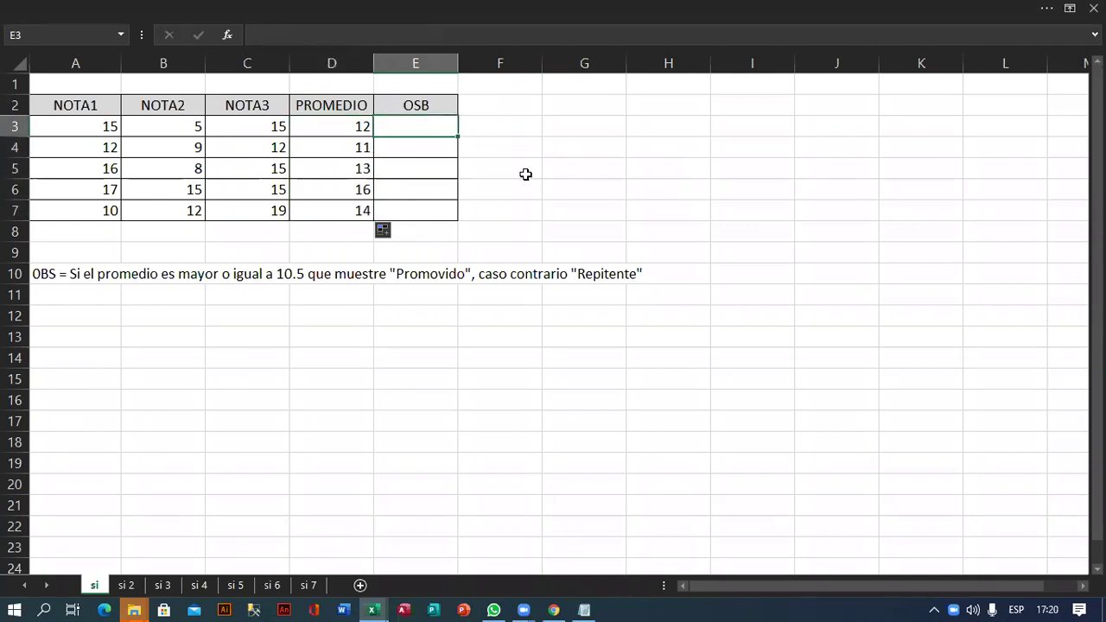
- Change the threshold in the condition note in A10 to 10
{"action": "left_click", "coordinate": [63, 275]}
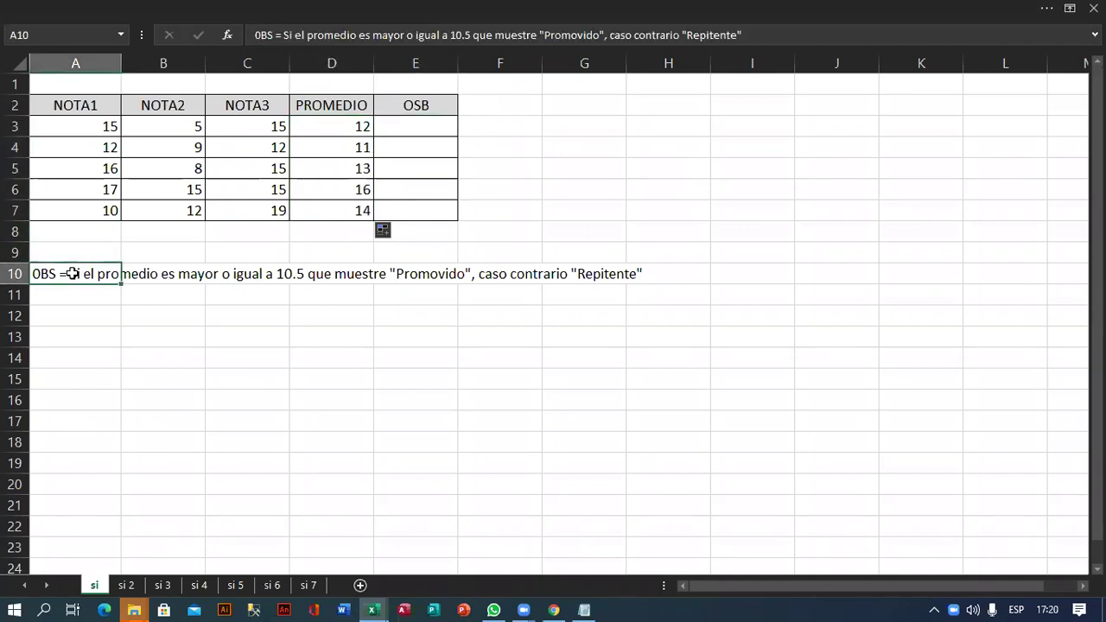
{"action": "double_click", "coordinate": [73, 274]}
{"action": "left_click_drag", "start_coordinate": [275, 273], "coordinate": [306, 274]}
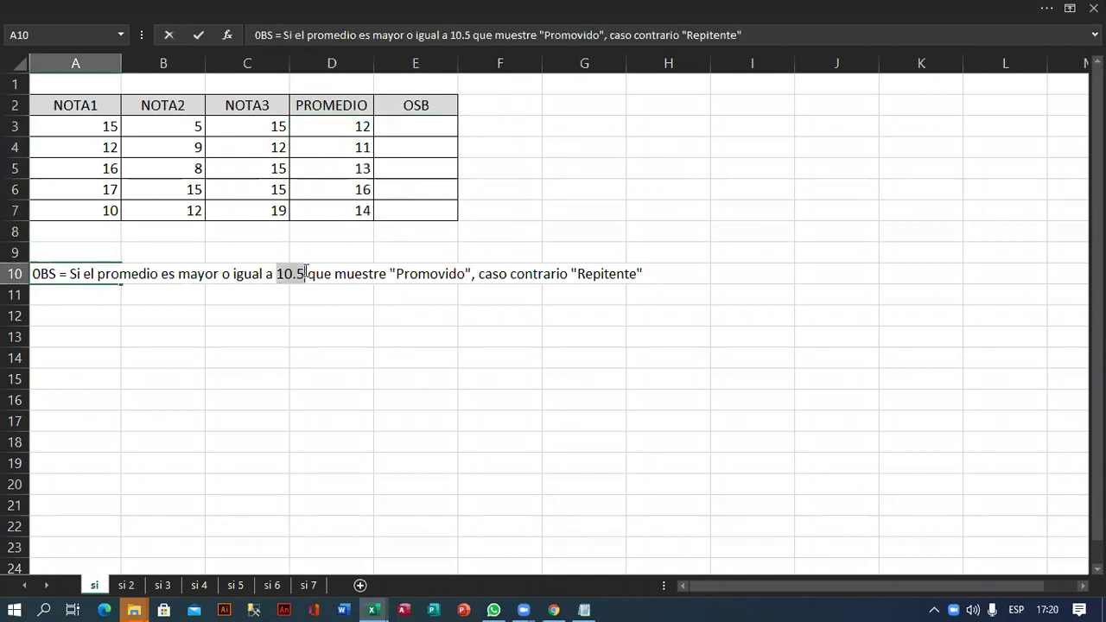
{"action": "type", "text": "10"}
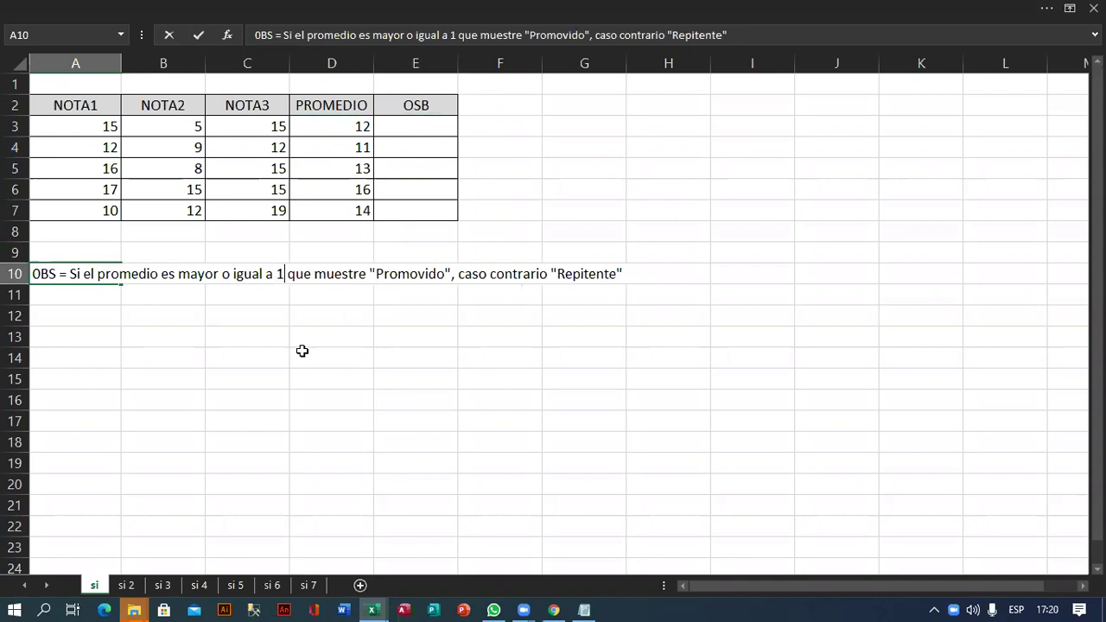
{"action": "key", "text": "Return"}
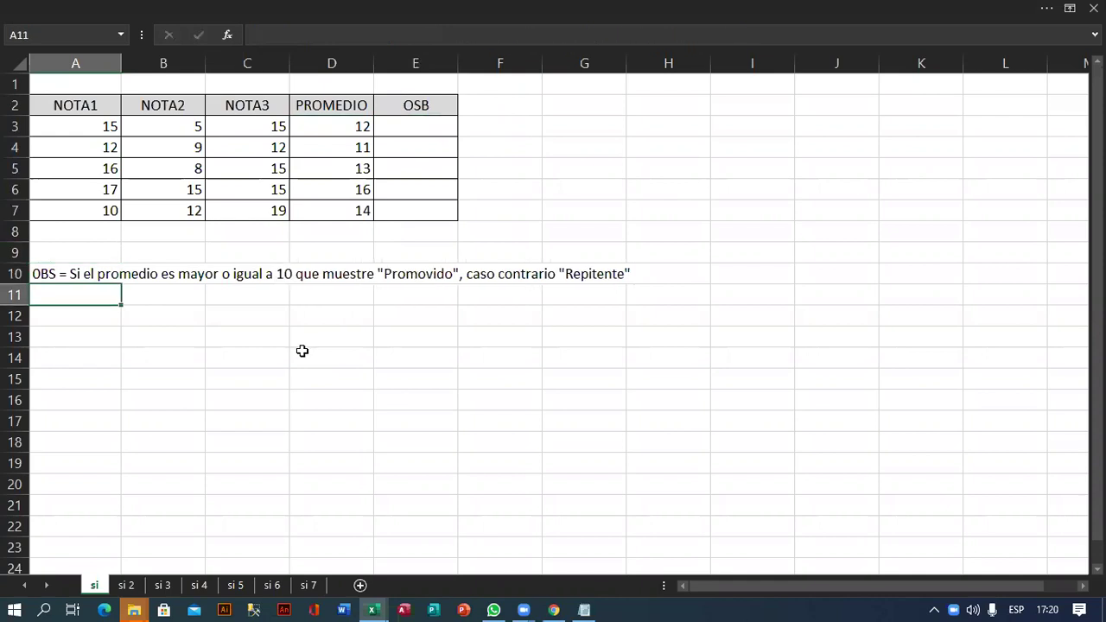
{"action": "left_click", "coordinate": [427, 130]}
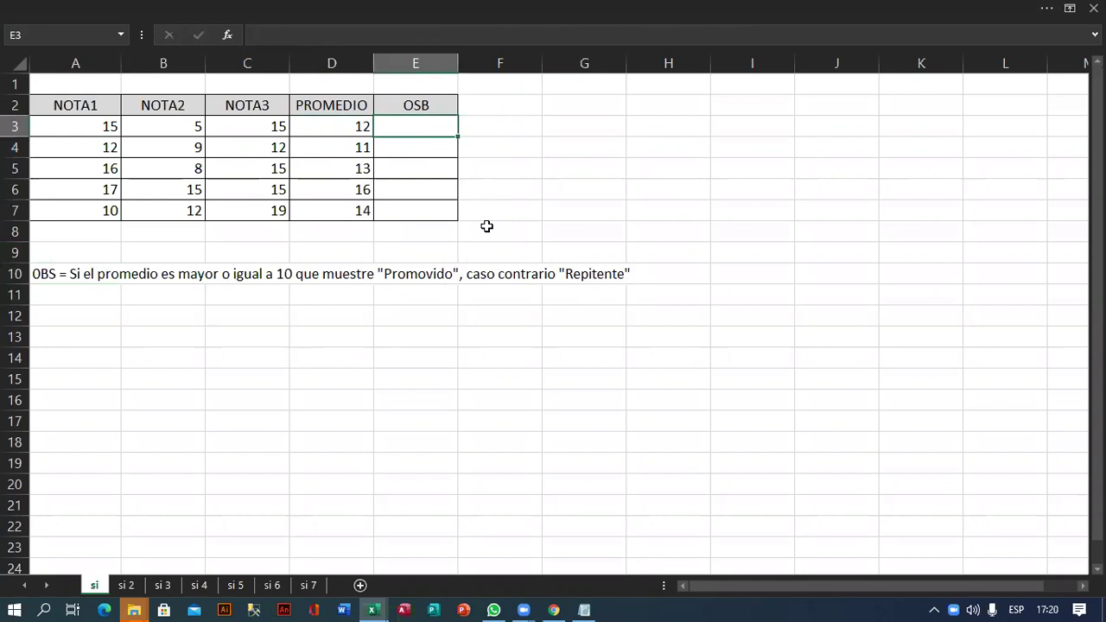
- Remove the words "o igual" from the note in A10 so the condition reads "mayor a 10"
{"action": "double_click", "coordinate": [59, 275]}
{"action": "left_click", "coordinate": [229, 275]}
{"action": "key", "text": "Left"}
{"action": "key", "text": "Delete"}
{"action": "key", "text": "Delete"}
{"action": "key", "text": "Delete"}
{"action": "key", "text": "Delete"}
{"action": "key", "text": "Delete"}
{"action": "key", "text": "Delete"}
{"action": "key", "text": "Delete"}
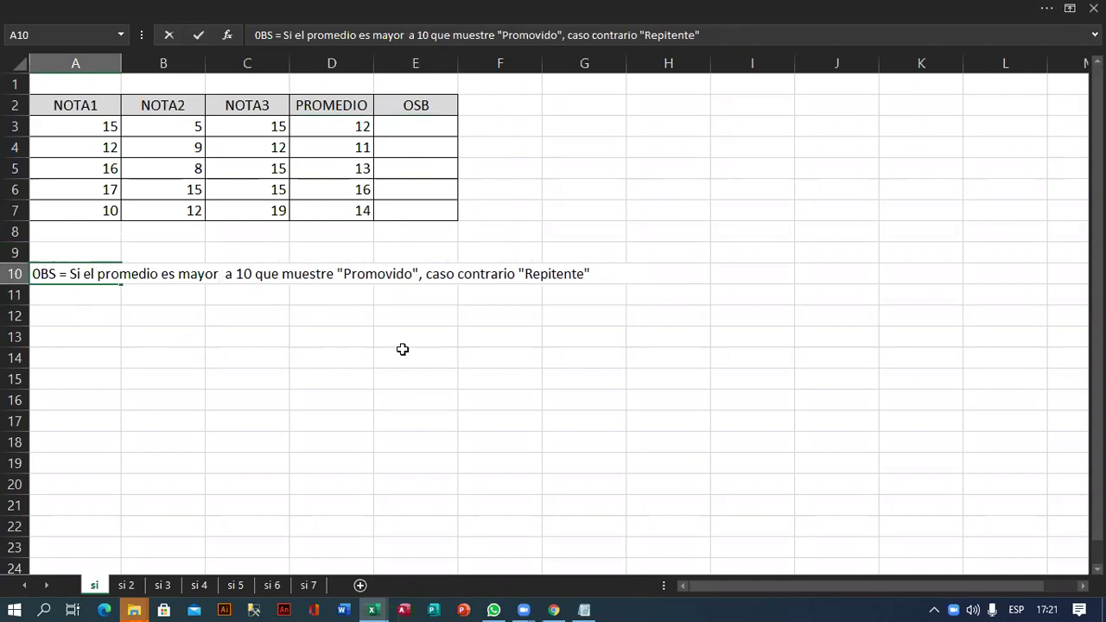
{"action": "key", "text": "Delete"}
{"action": "left_click", "coordinate": [402, 349]}
- Review the rounding formula in the first PROMEDIO cell, D3, without changing it
{"action": "left_click", "coordinate": [330, 126]}
{"action": "left_click", "coordinate": [331, 108]}
{"action": "left_click", "coordinate": [358, 130]}
{"action": "key", "text": "F2"}
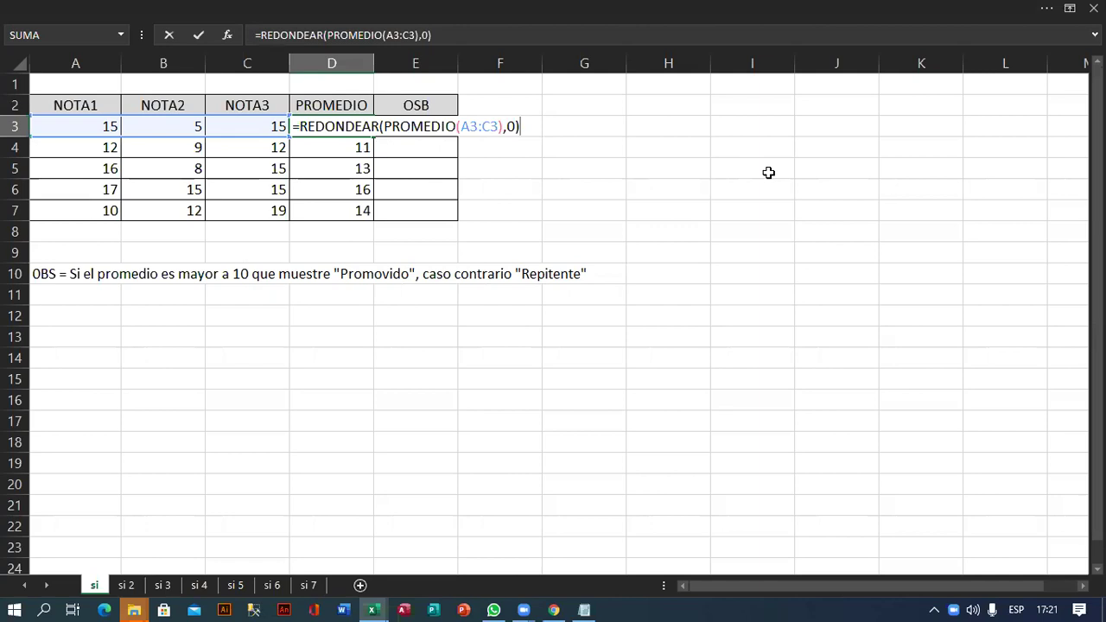
{"action": "key", "text": "Return"}
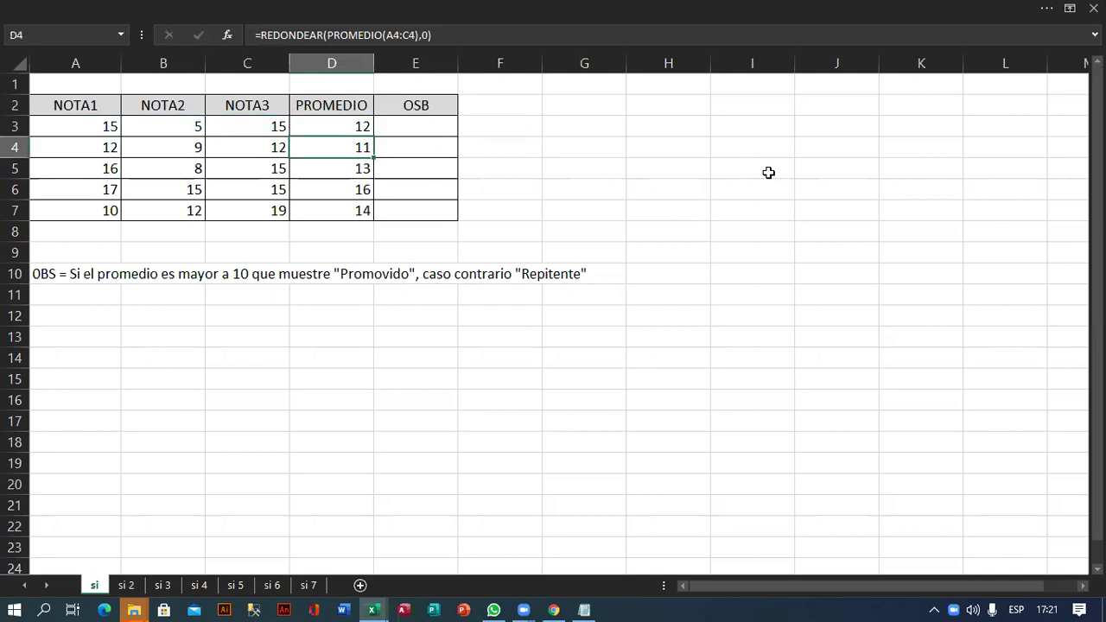
- Start an SI formula in E3 whose logical test is D3>10
{"action": "key", "text": "Up"}
{"action": "key", "text": "Right"}
{"action": "type", "text": "=SI("}
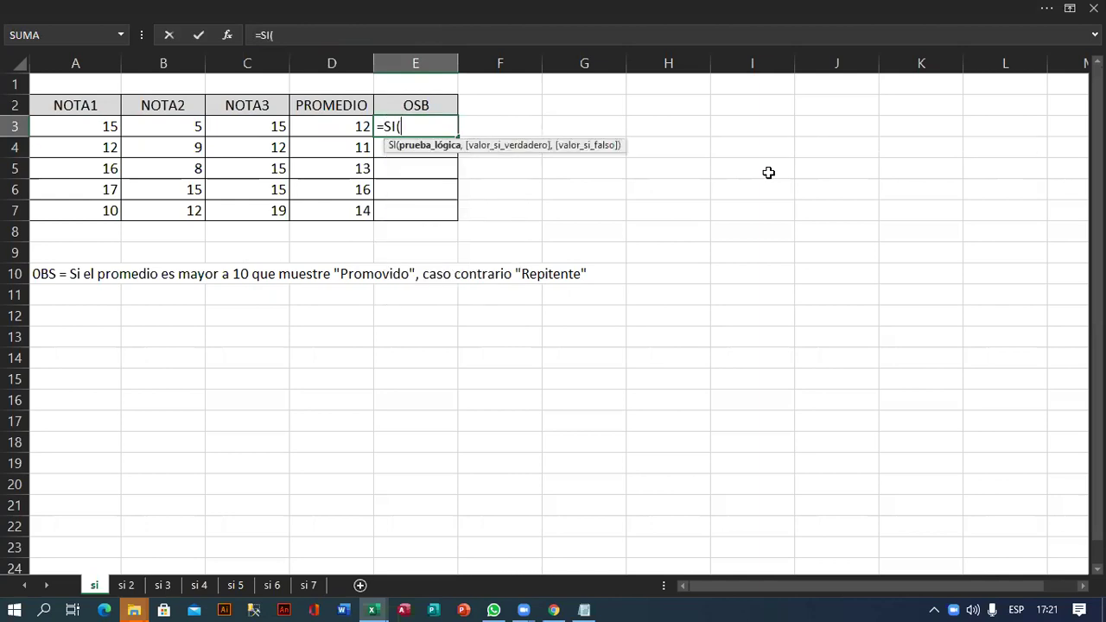
{"action": "left_click", "coordinate": [335, 126]}
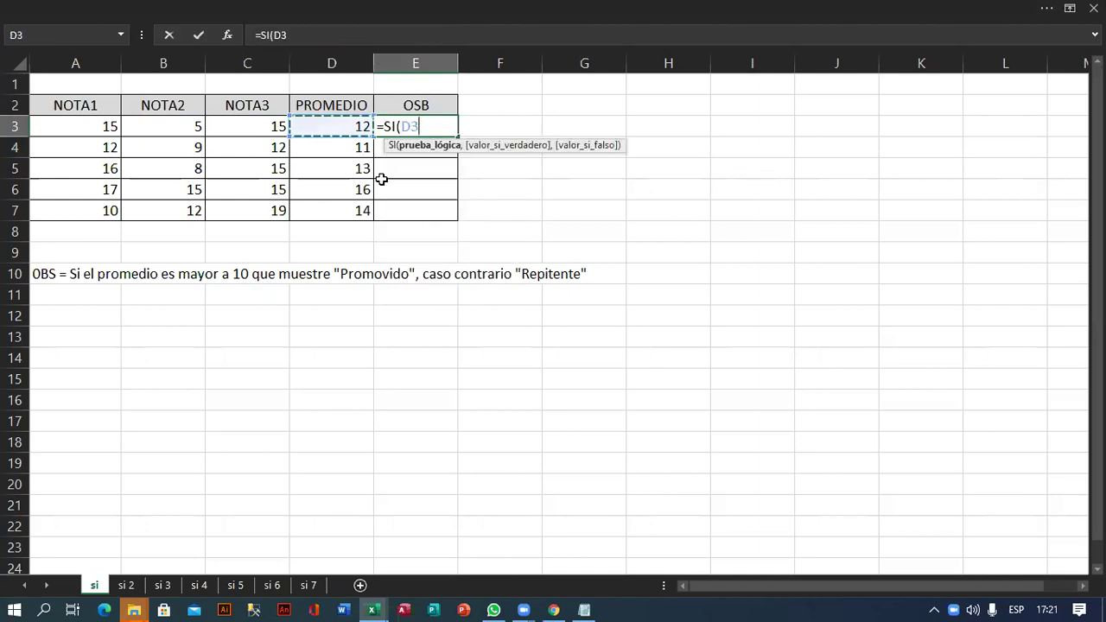
{"action": "type", "text": ">10"}
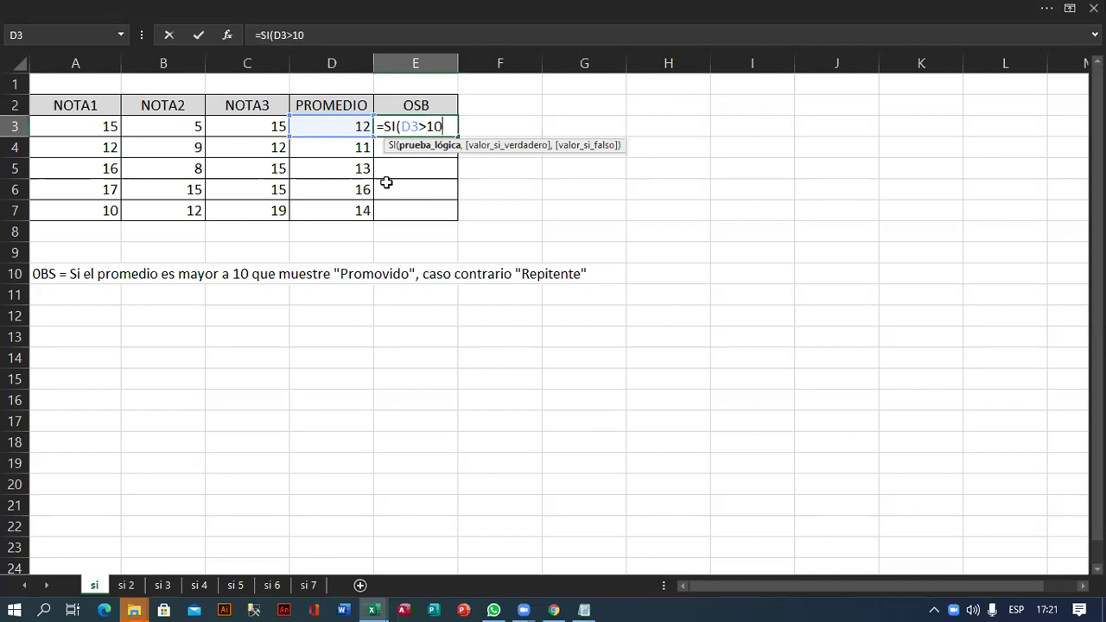
{"action": "type", "text": ","}
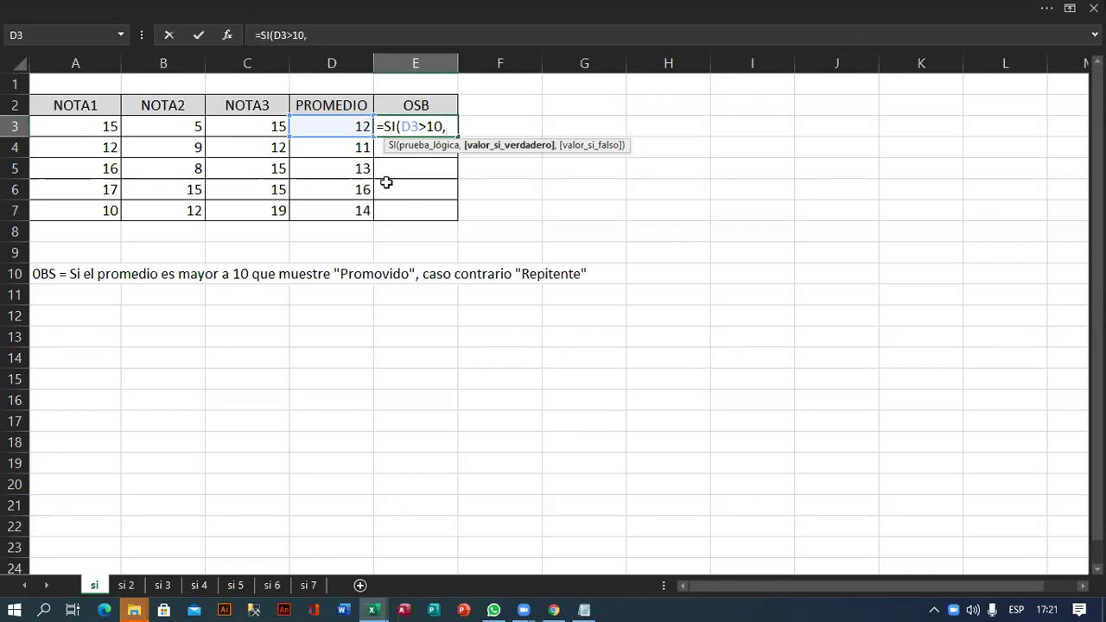
- Complete the SI formula in E3 with "Promovido" as the true value and "Repitente" as the false value
{"action": "type", "text": "\"pROMOVIDO"}
{"action": "key", "text": "BackSpace"}
{"action": "key", "text": "BackSpace"}
{"action": "key", "text": "BackSpace"}
{"action": "key", "text": "BackSpace"}
{"action": "key", "text": "BackSpace"}
{"action": "key", "text": "BackSpace"}
{"action": "key", "text": "BackSpace"}
{"action": "key", "text": "BackSpace"}
{"action": "key", "text": "BackSpace"}
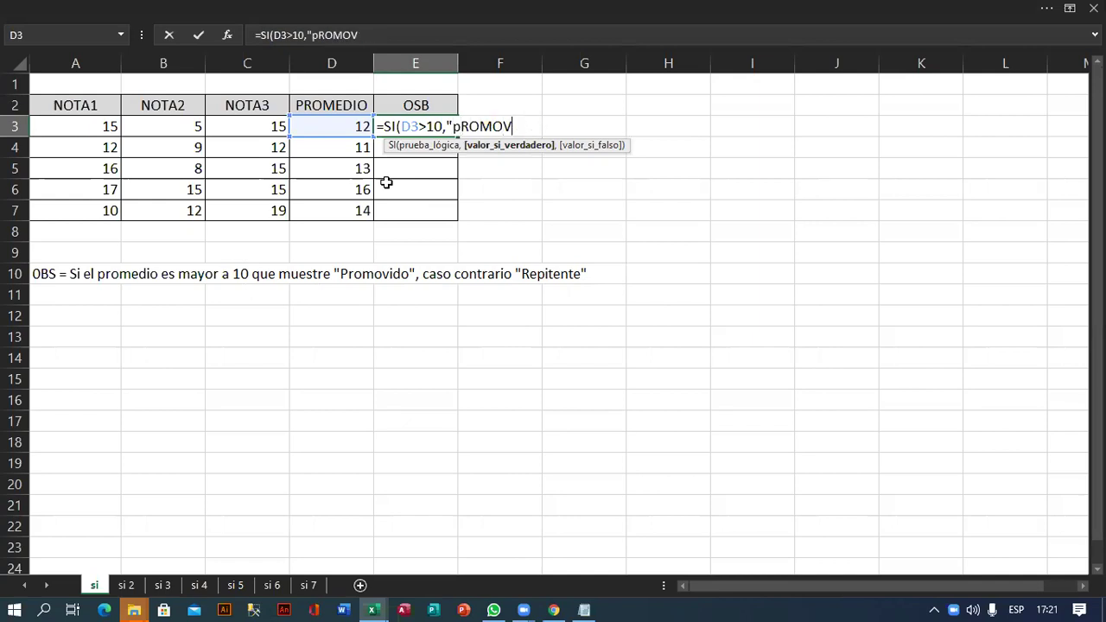
{"action": "type", "text": "Promovido"}
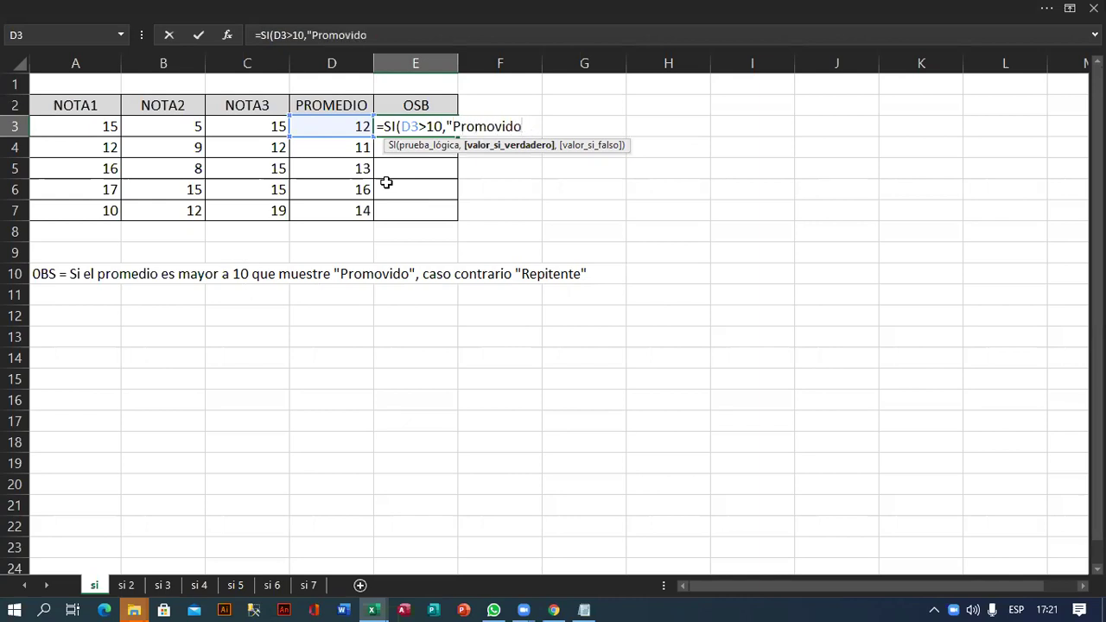
{"action": "type", "text": "\",\"Repi"}
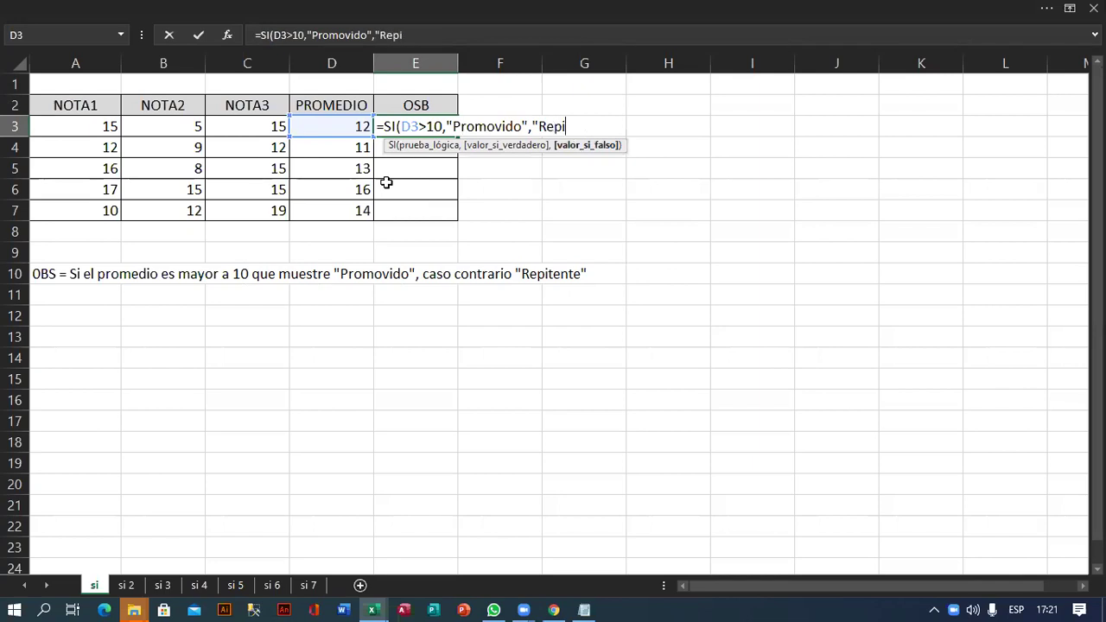
{"action": "type", "text": "tente\""}
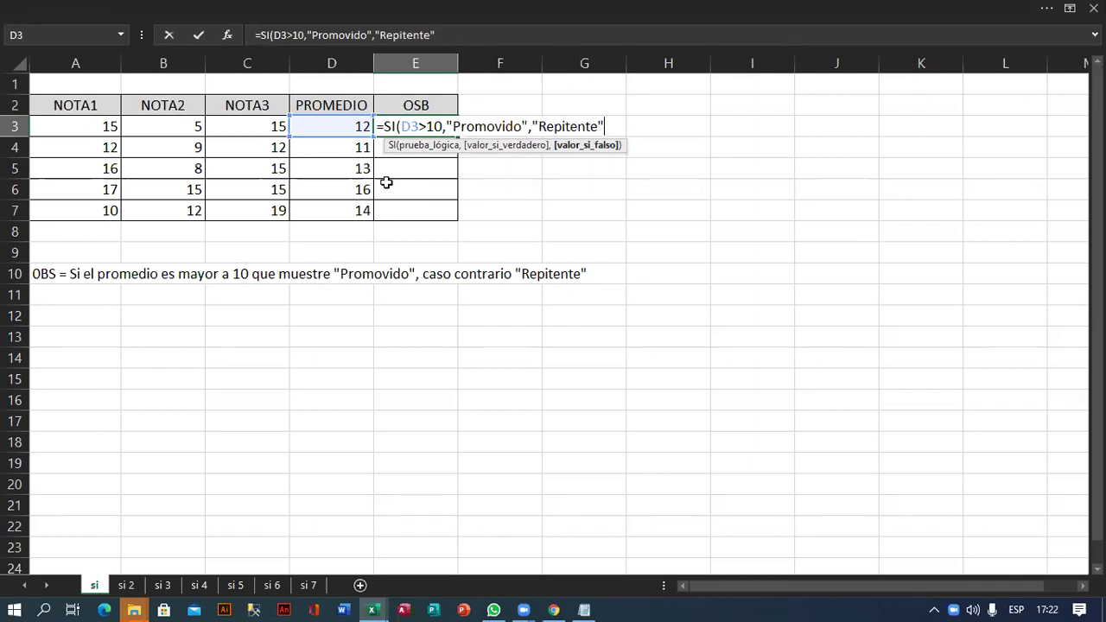
{"action": "type", "text": ")"}
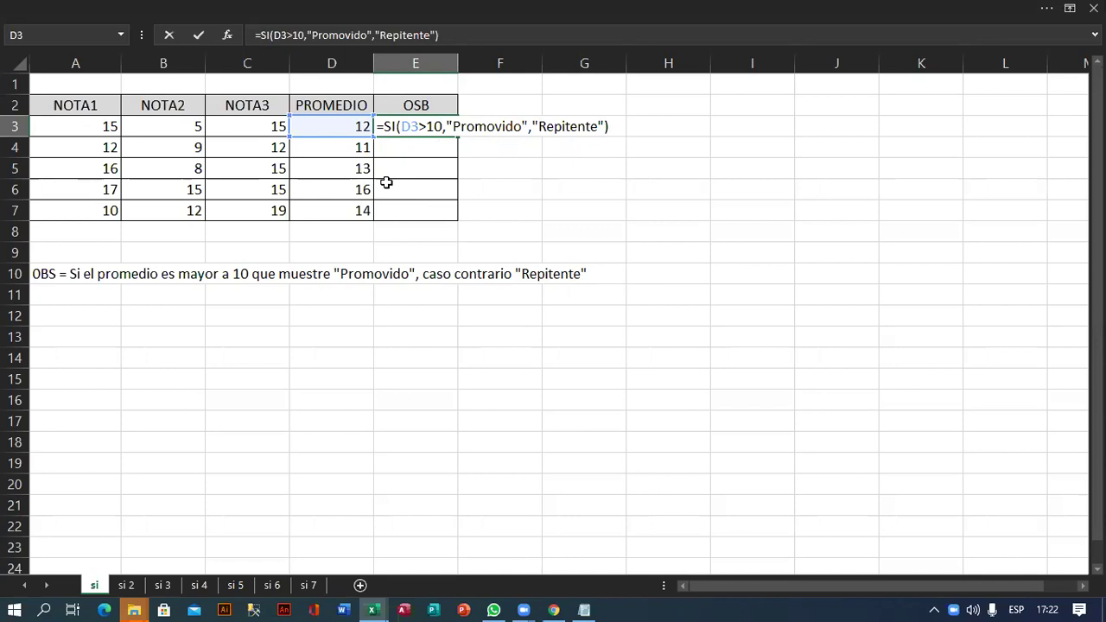
{"action": "key", "text": "Return"}
- Fill the SI formula from E3 down to E7 and reopen E3's formula to review it unchanged
{"action": "key", "text": "Up"}
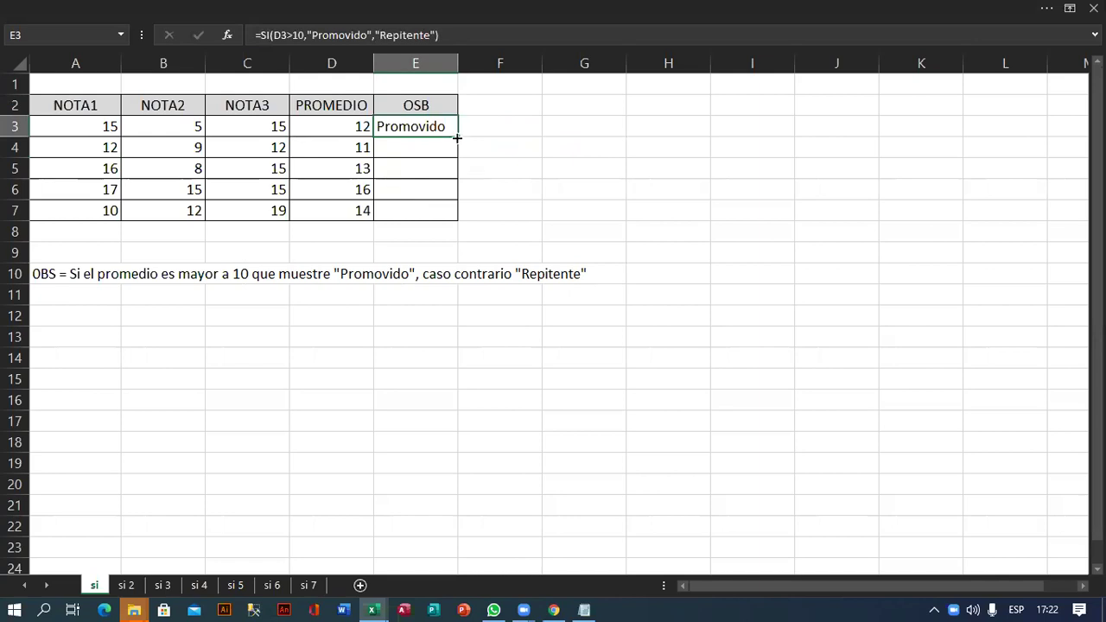
{"action": "left_click_drag", "start_coordinate": [463, 218], "coordinate": [461, 229]}
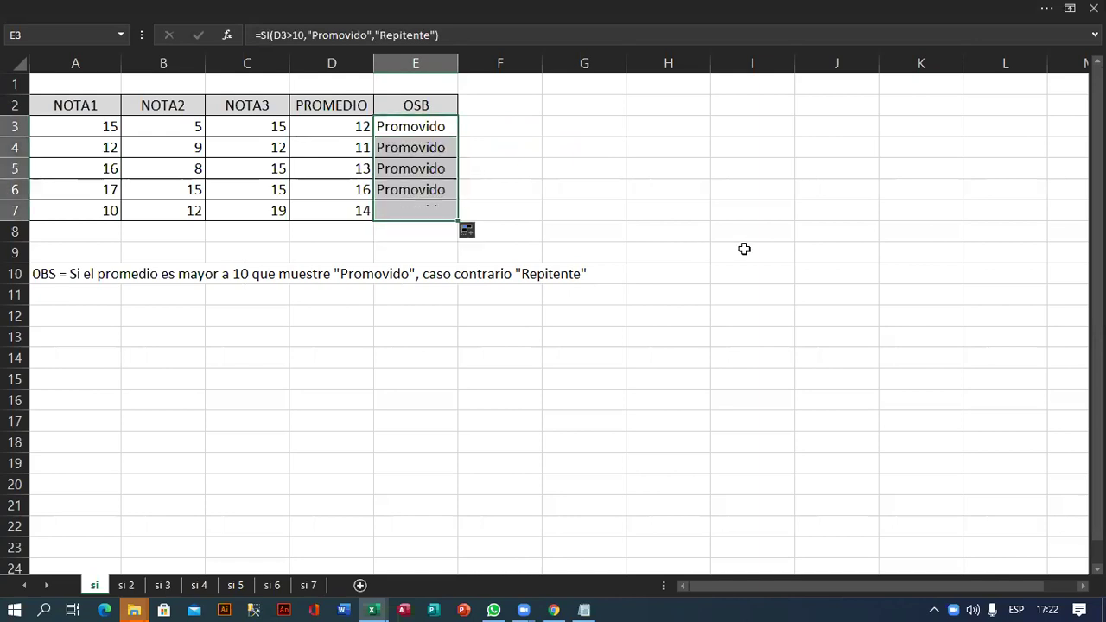
{"action": "left_click", "coordinate": [424, 126]}
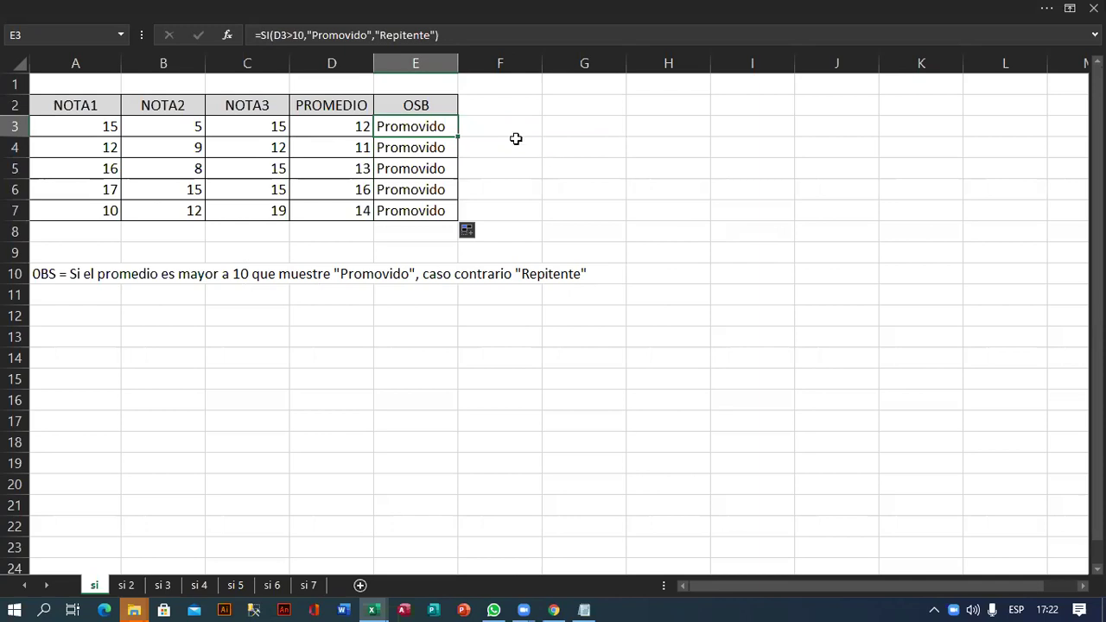
{"action": "double_click", "coordinate": [437, 126]}
{"action": "left_click", "coordinate": [617, 127]}
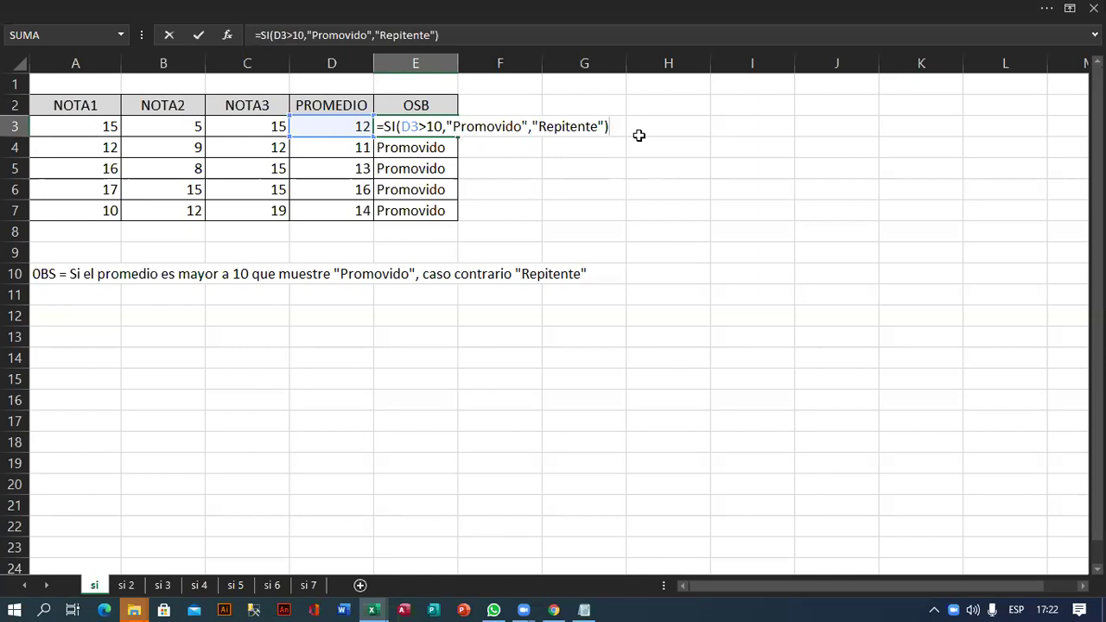
{"action": "key", "text": "Return"}
- On the sheet si 2, start an SI formula in B2 whose logical test is A2="A"
{"action": "left_click", "coordinate": [131, 590]}
{"action": "left_click", "coordinate": [189, 113]}
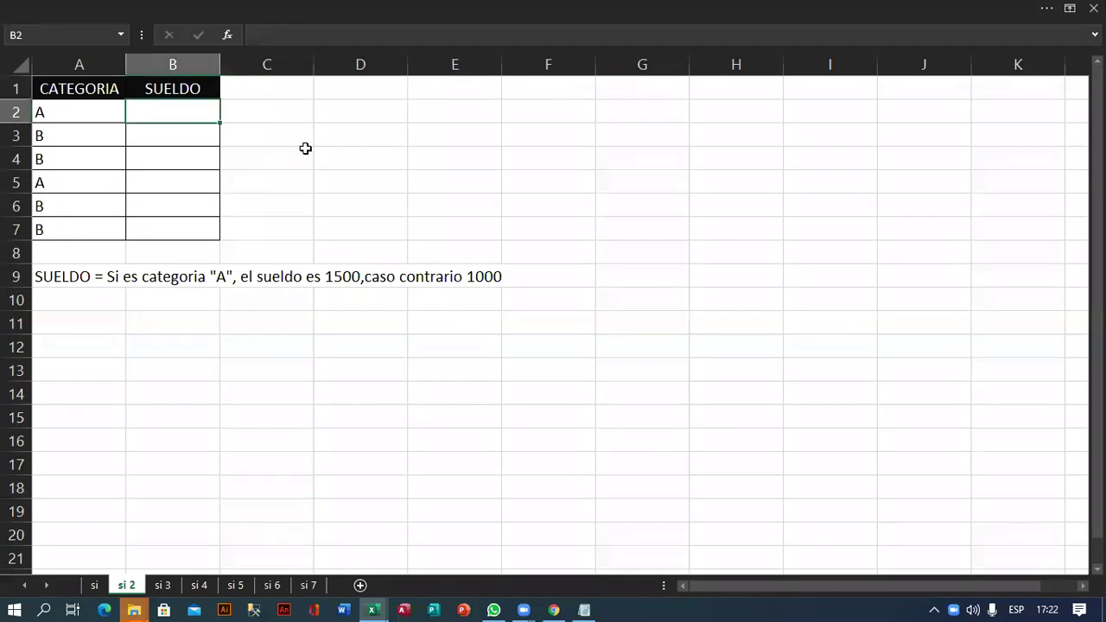
{"action": "type", "text": "="}
{"action": "type", "text": "si"}
{"action": "key", "text": "Tab"}
{"action": "left_click", "coordinate": [95, 109]}
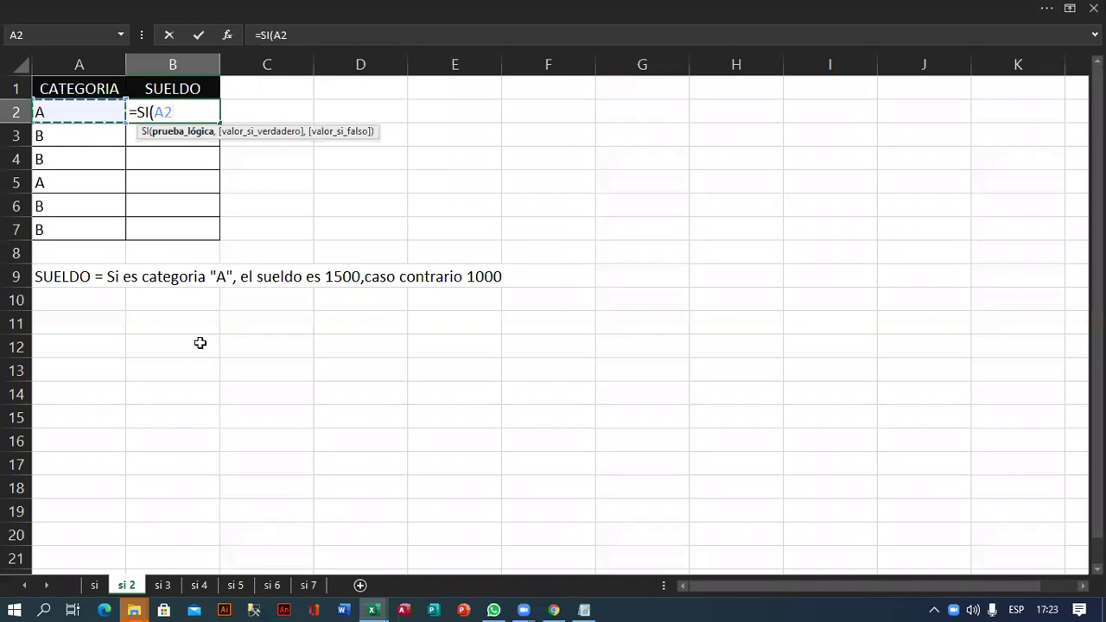
{"action": "type", "text": "=\"A\""}
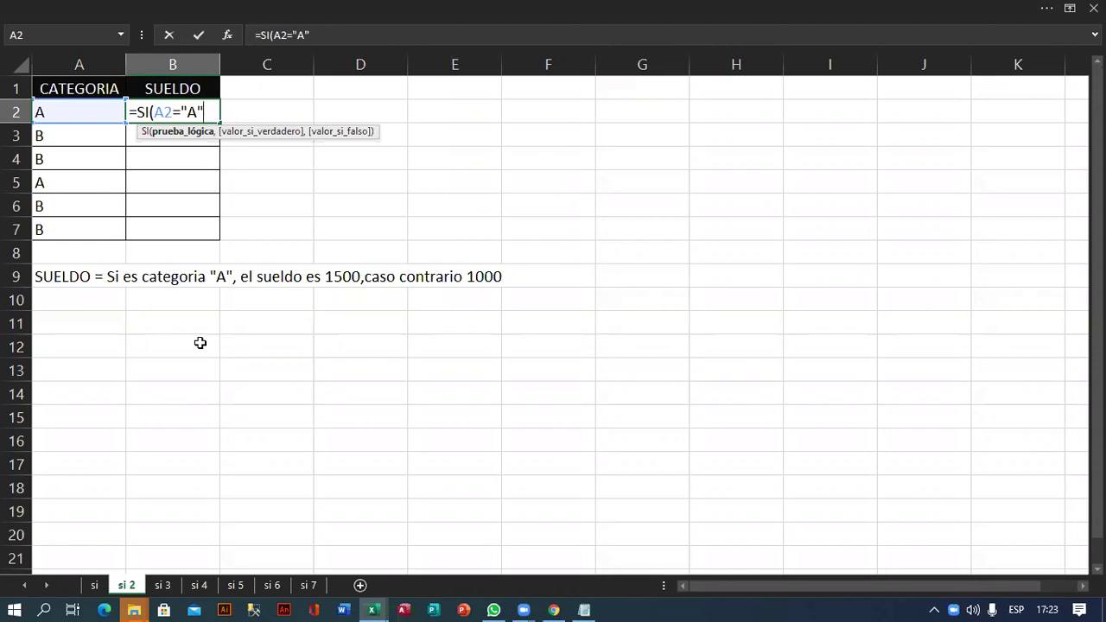
- Finish the SUELDO formula in B2 with 1500 if true and 1000 otherwise, and fill it down to B7
{"action": "type", "text": ","}
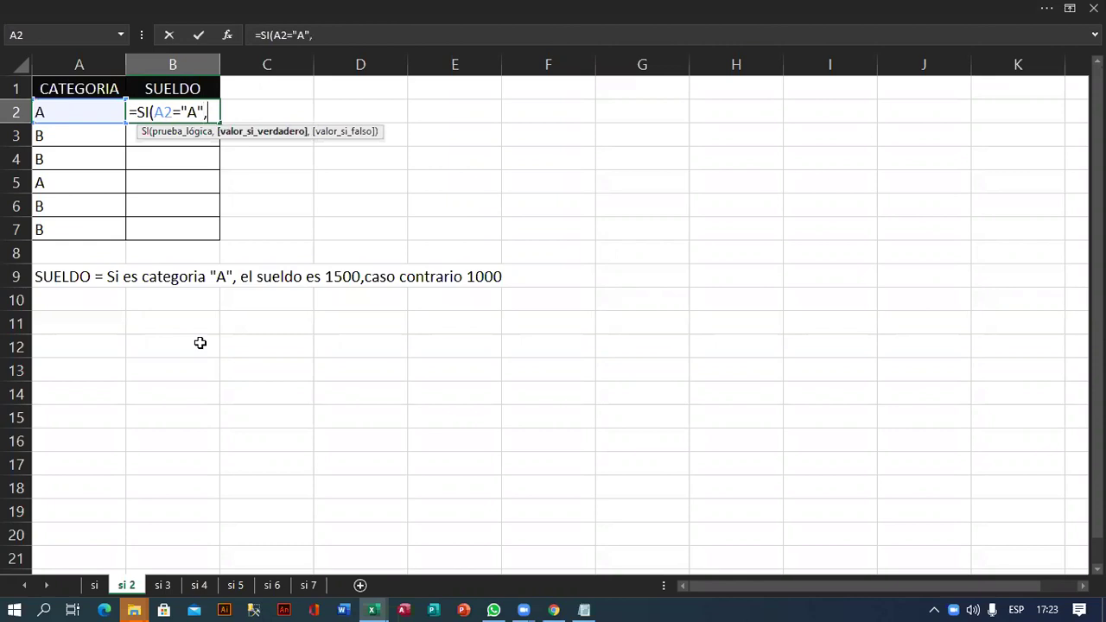
{"action": "type", "text": "1500,1000"}
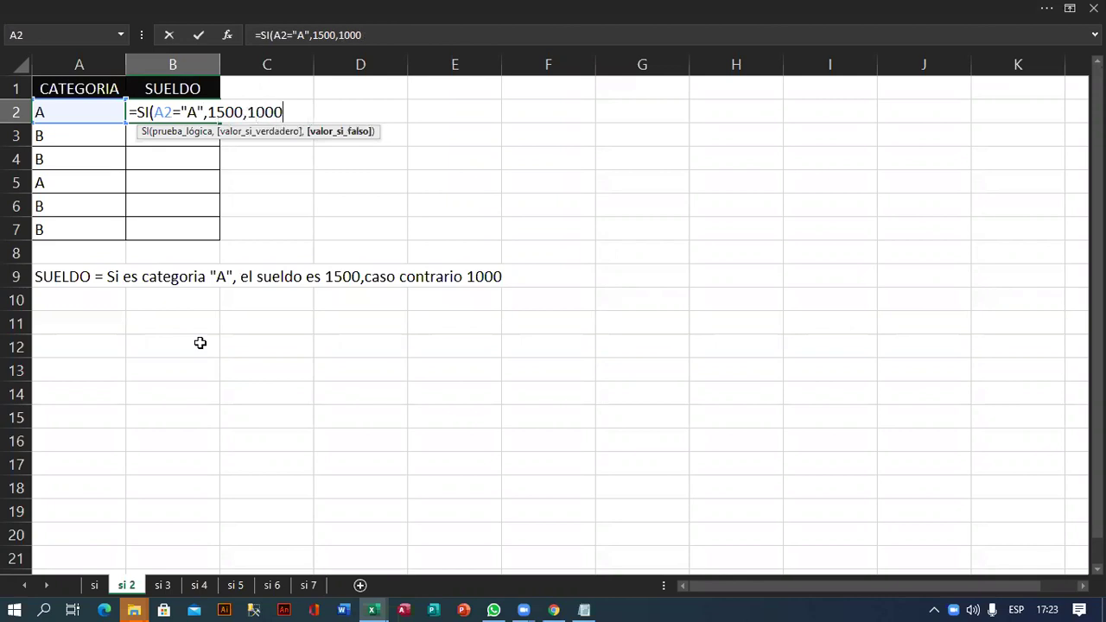
{"action": "type", "text": ")"}
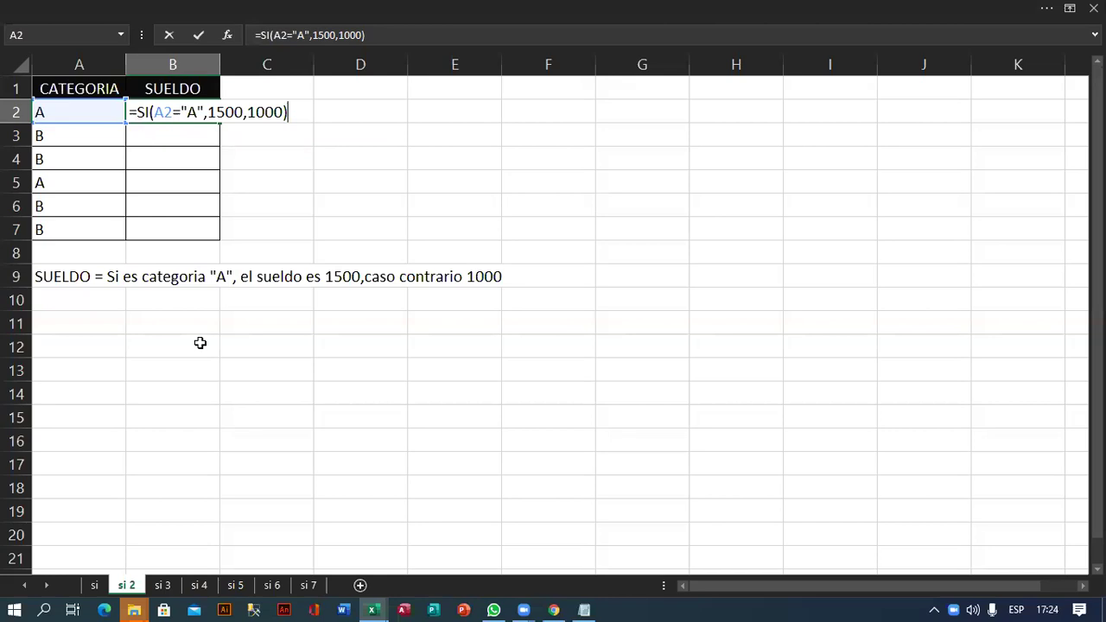
{"action": "key", "text": "Return"}
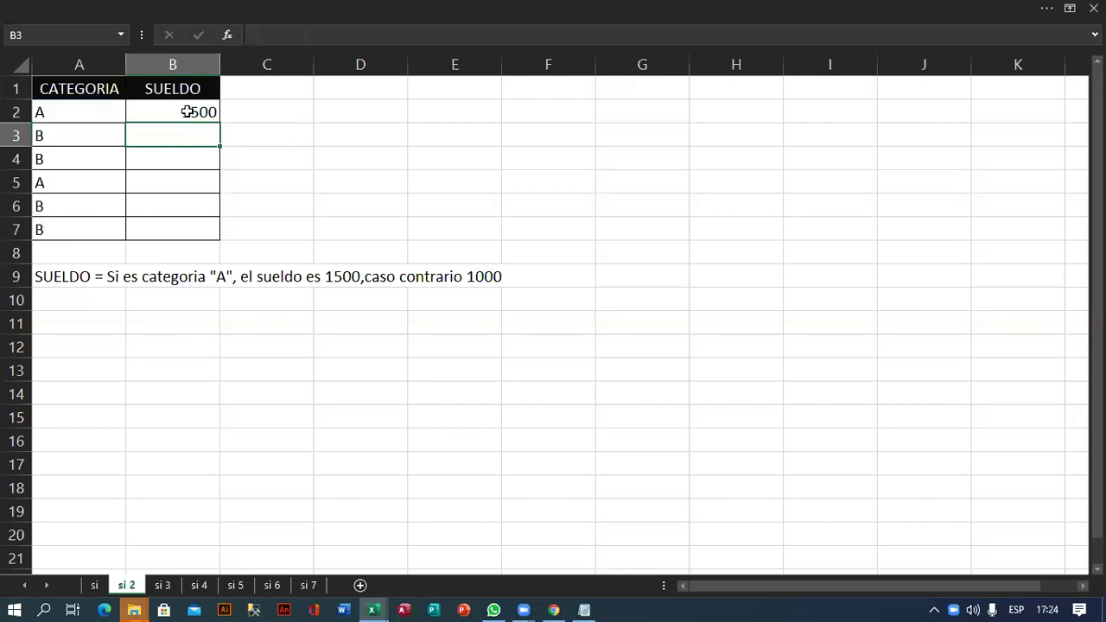
{"action": "left_click", "coordinate": [199, 119]}
{"action": "left_click_drag", "start_coordinate": [219, 123], "coordinate": [209, 237]}
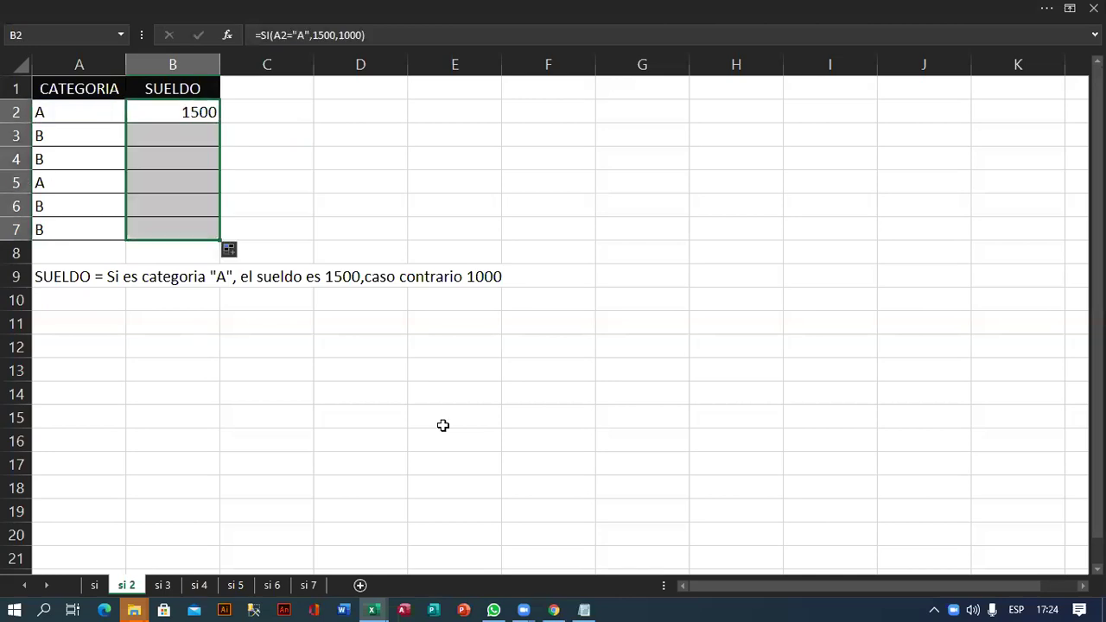
- On the sheet si 3, start an SI formula in B2 whose logical test is A2="F"
{"action": "left_click", "coordinate": [162, 585]}
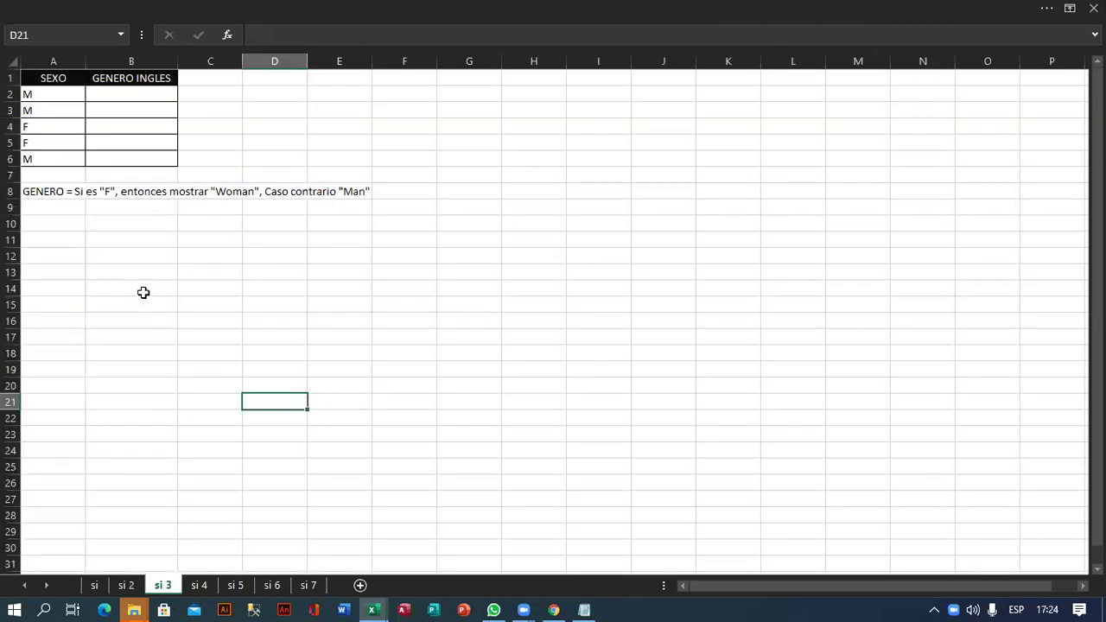
{"action": "scroll", "coordinate": [32, 112], "scroll_direction": "up", "scroll_amount": 5, "text": "ctrl"}
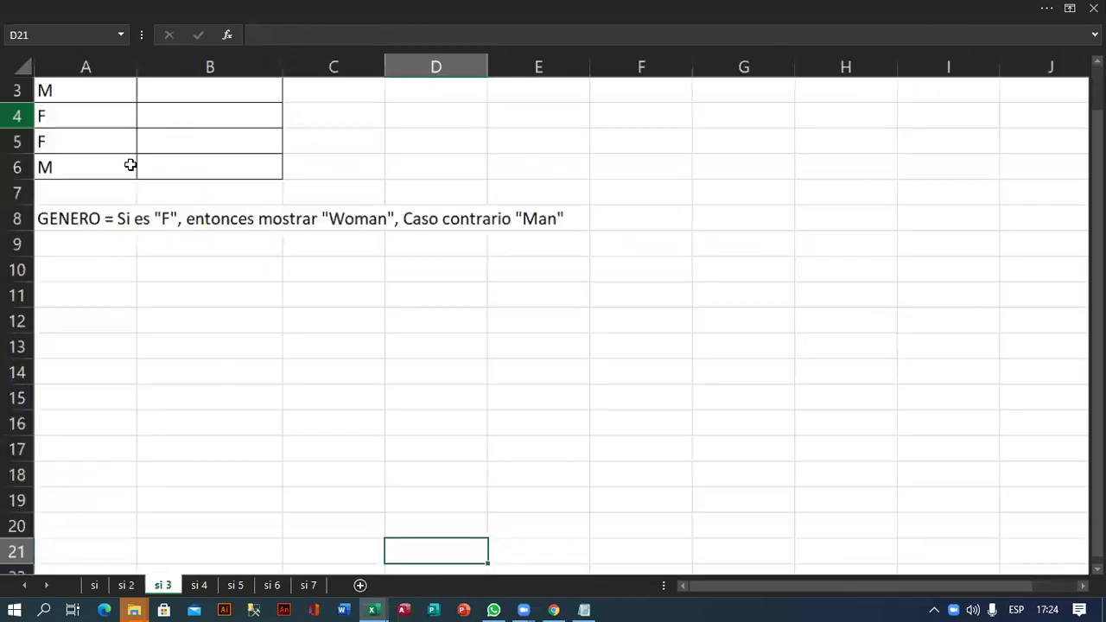
{"action": "left_click", "coordinate": [235, 132]}
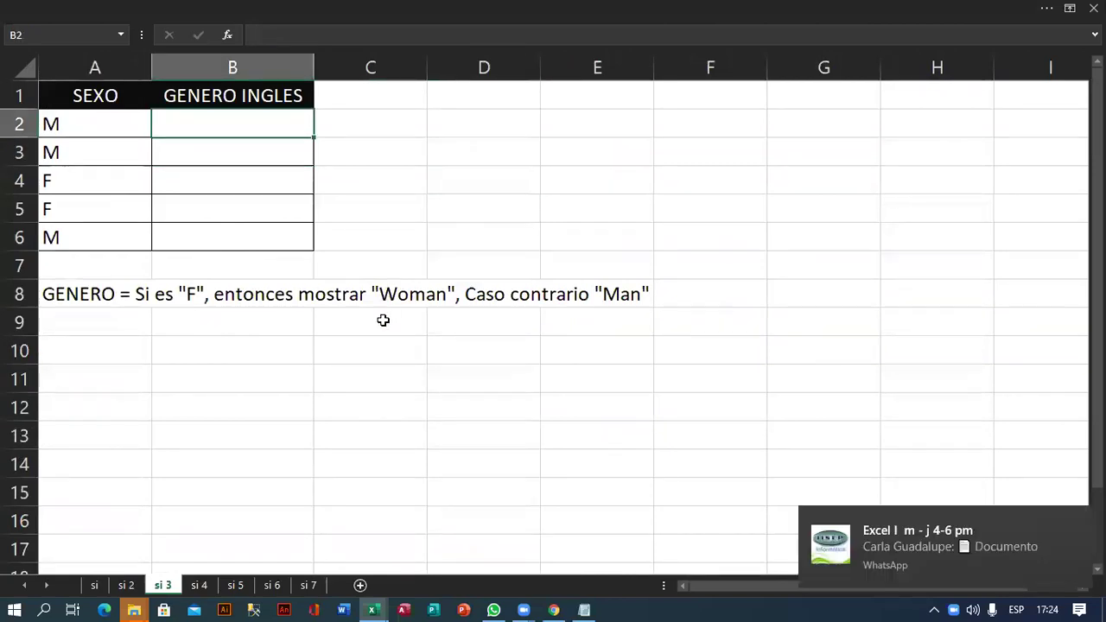
{"action": "type", "text": "=si"}
{"action": "key", "text": "Tab"}
{"action": "left_click", "coordinate": [125, 129]}
{"action": "type", "text": "=\"F\""}
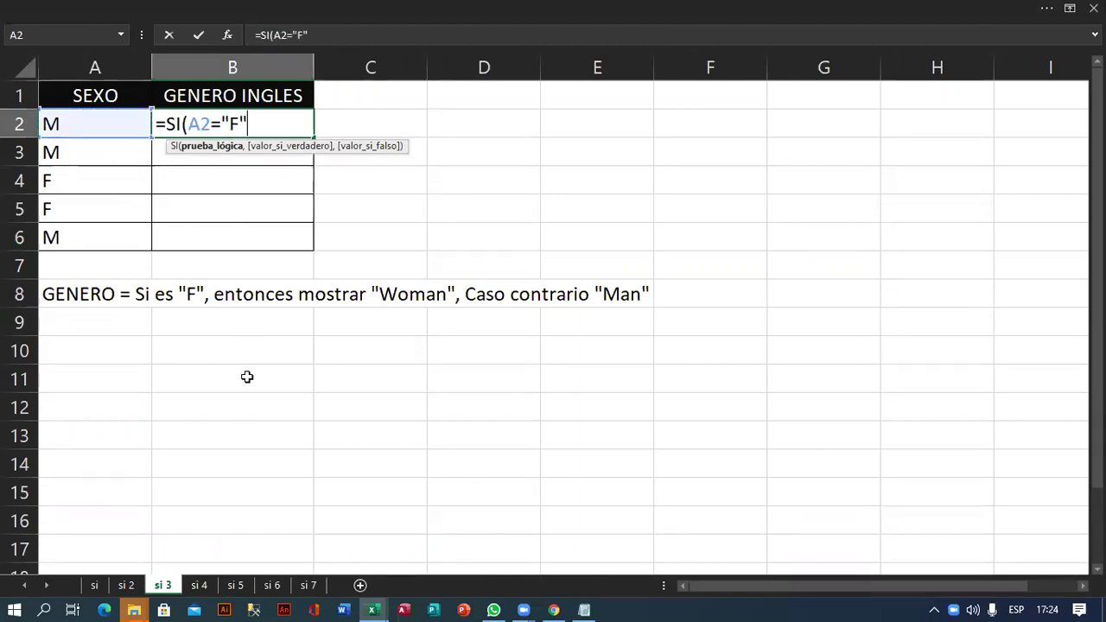
- Finish the GENERO INGLES formula in B2 with "Woman" if true and "Man" otherwise, and fill it down to B6
{"action": "type", "text": ","}
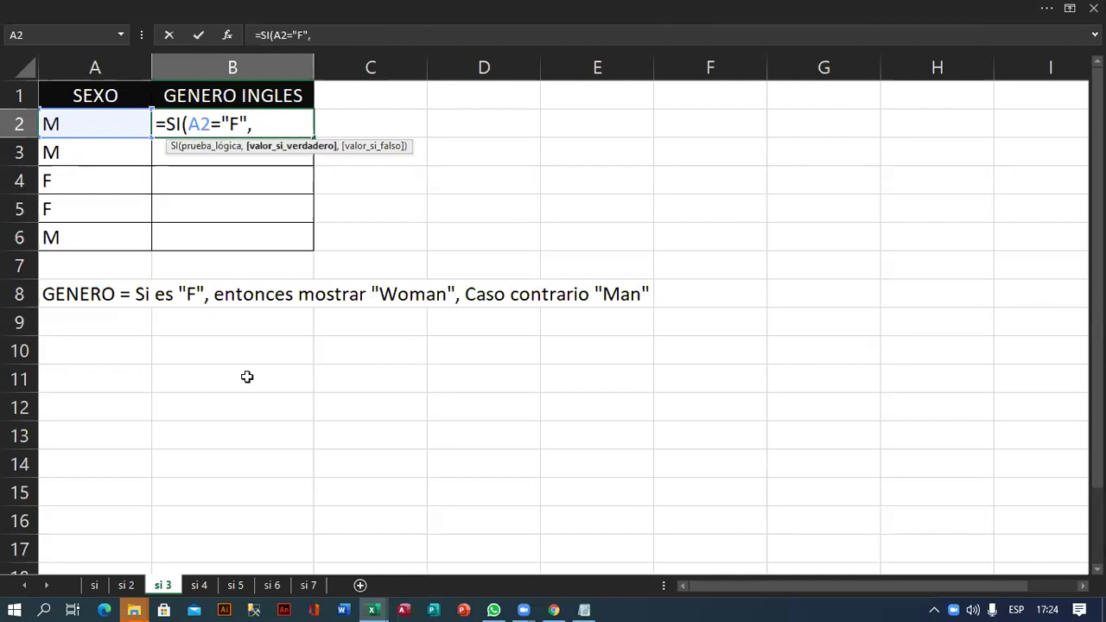
{"action": "type", "text": "\"Woman\""}
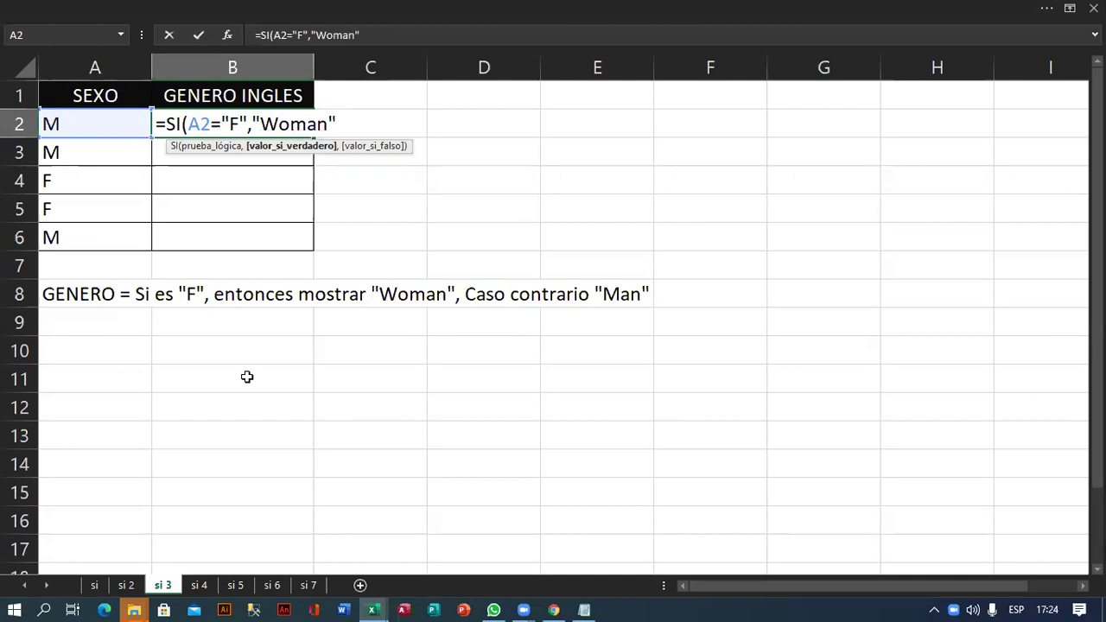
{"action": "type", "text": ",\"Man\")"}
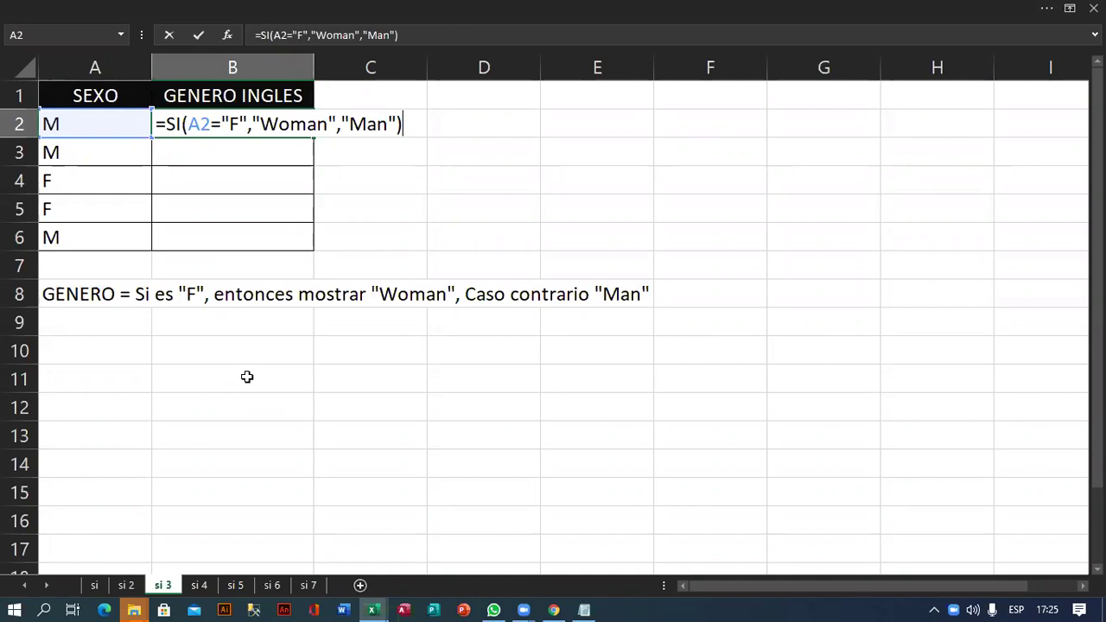
{"action": "key", "text": "Return"}
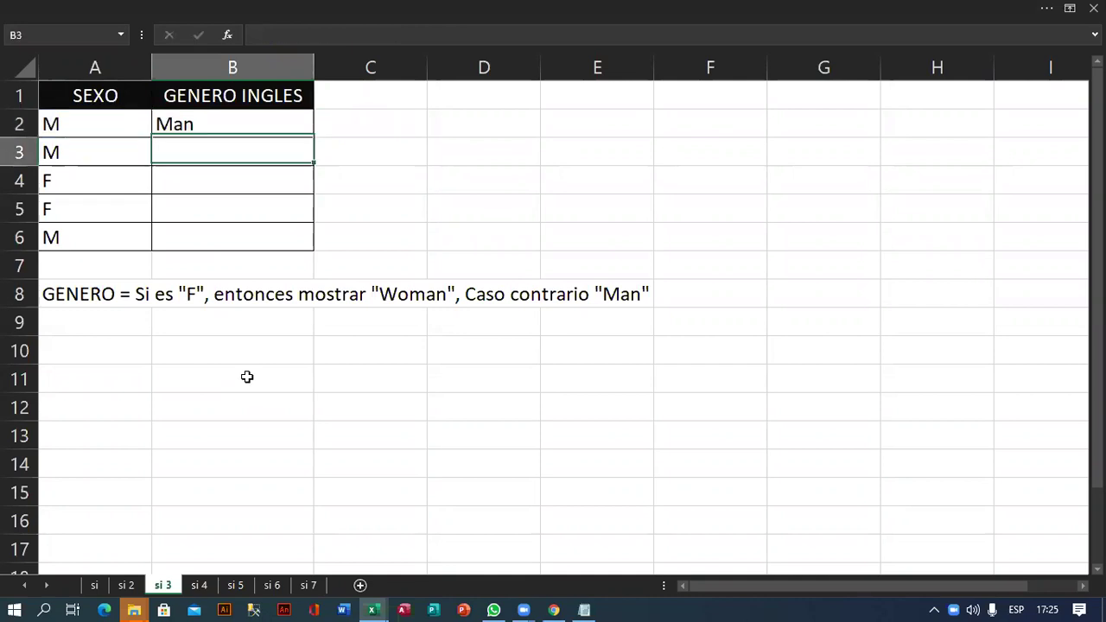
{"action": "left_click", "coordinate": [308, 133]}
{"action": "left_click_drag", "start_coordinate": [312, 139], "coordinate": [301, 255]}
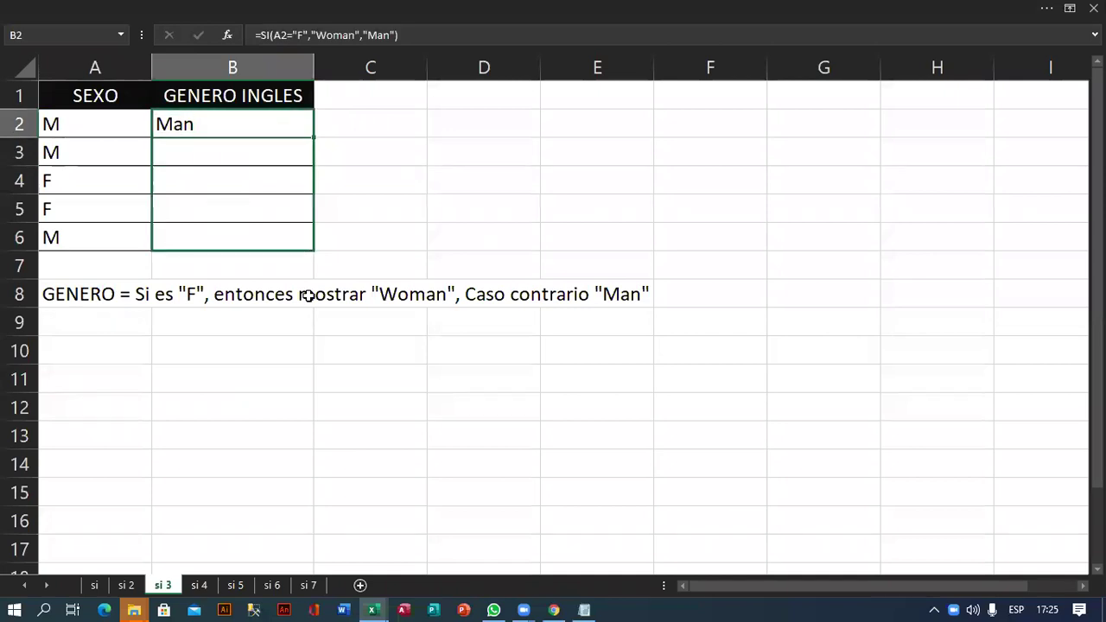
- On the sheet si 4, start an SI formula in B2 whose logical test is A2>0
{"action": "left_click", "coordinate": [199, 585]}
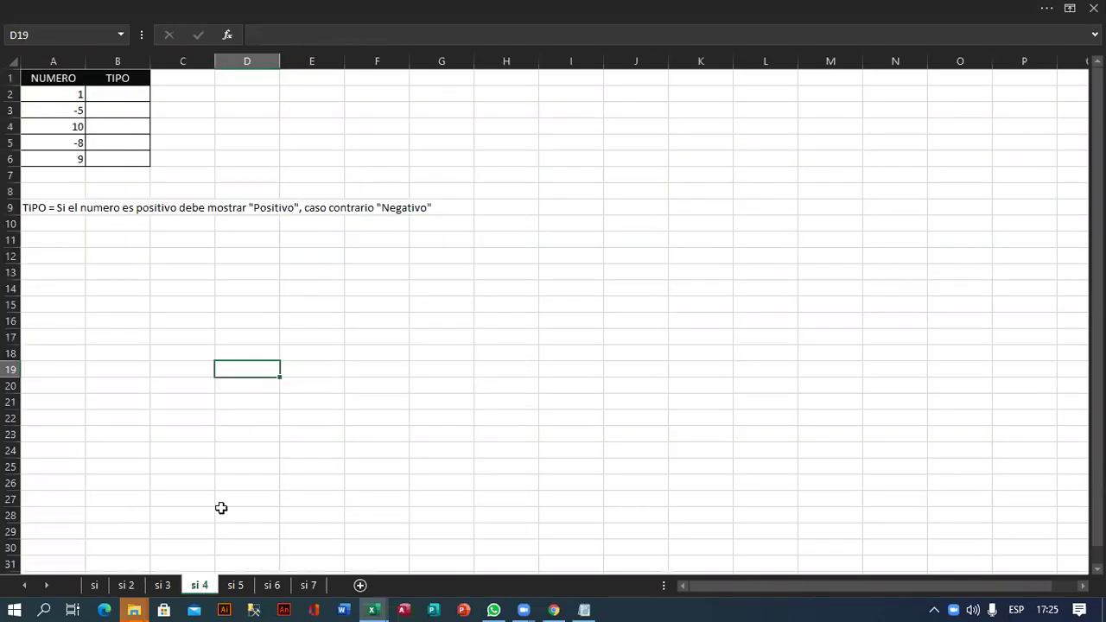
{"action": "scroll", "coordinate": [57, 86], "scroll_direction": "up", "scroll_amount": 4}
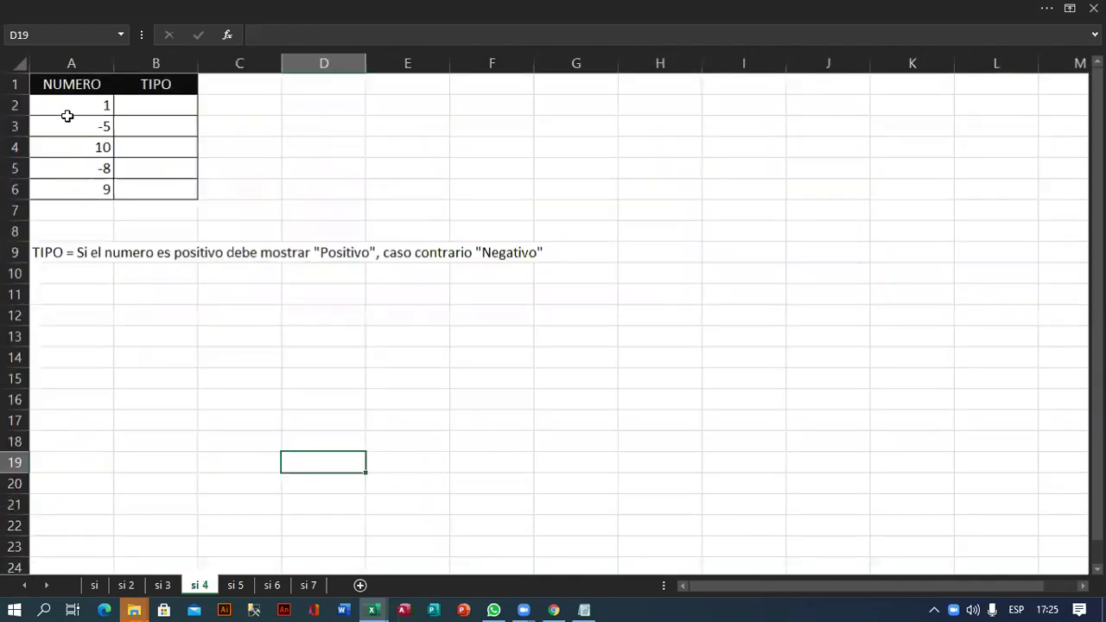
{"action": "scroll", "coordinate": [202, 190], "scroll_direction": "up", "scroll_amount": 1}
{"action": "left_click", "coordinate": [216, 131]}
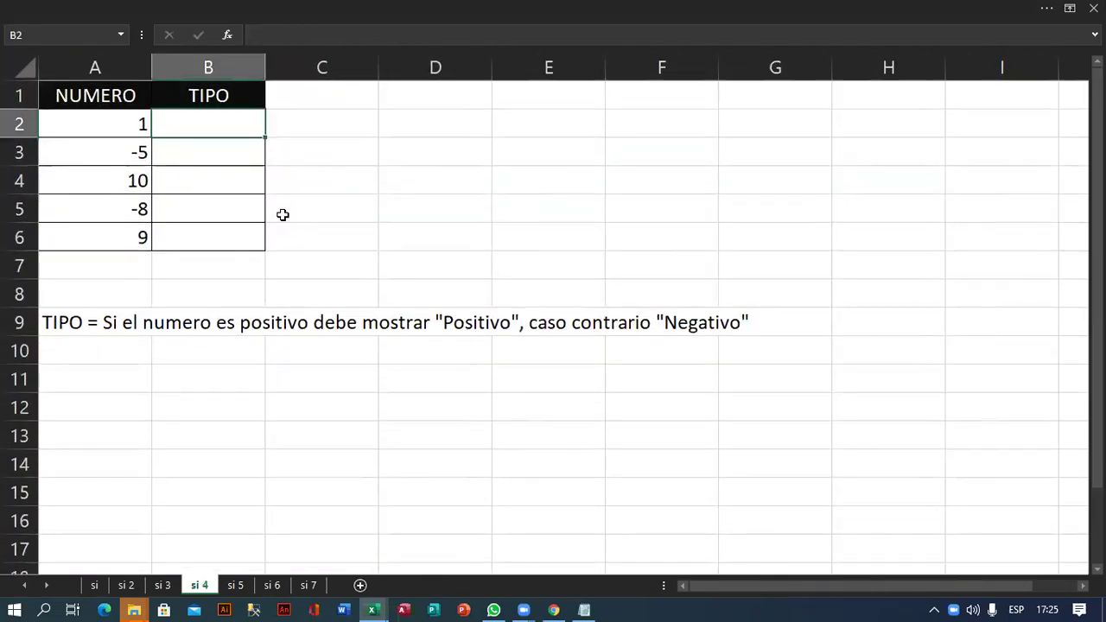
{"action": "type", "text": "=si"}
{"action": "key", "text": "Tab"}
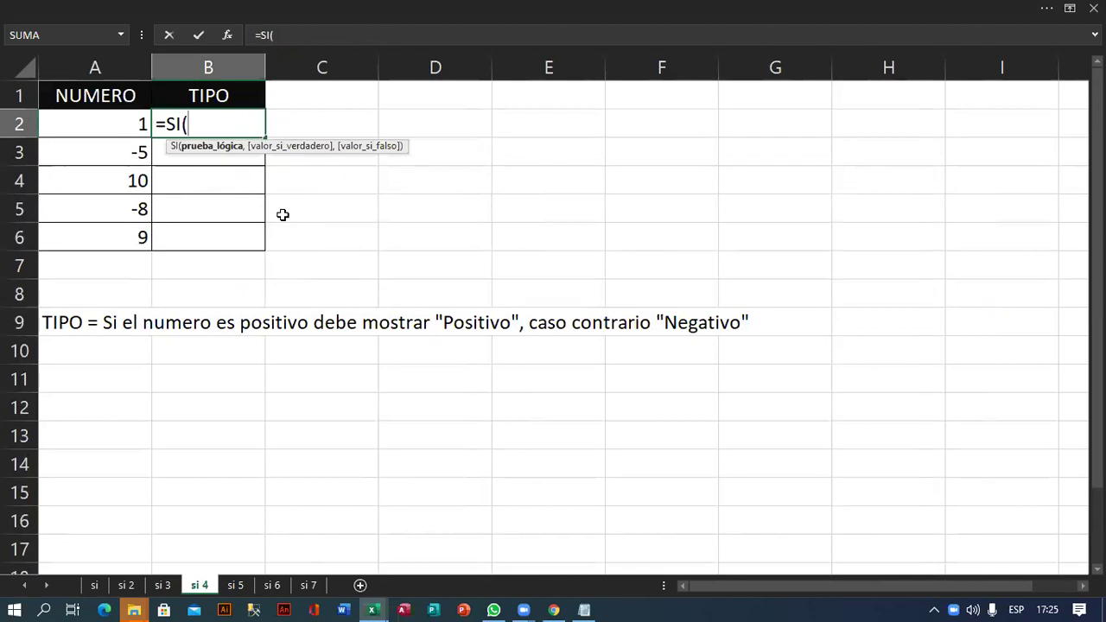
{"action": "left_click", "coordinate": [110, 126]}
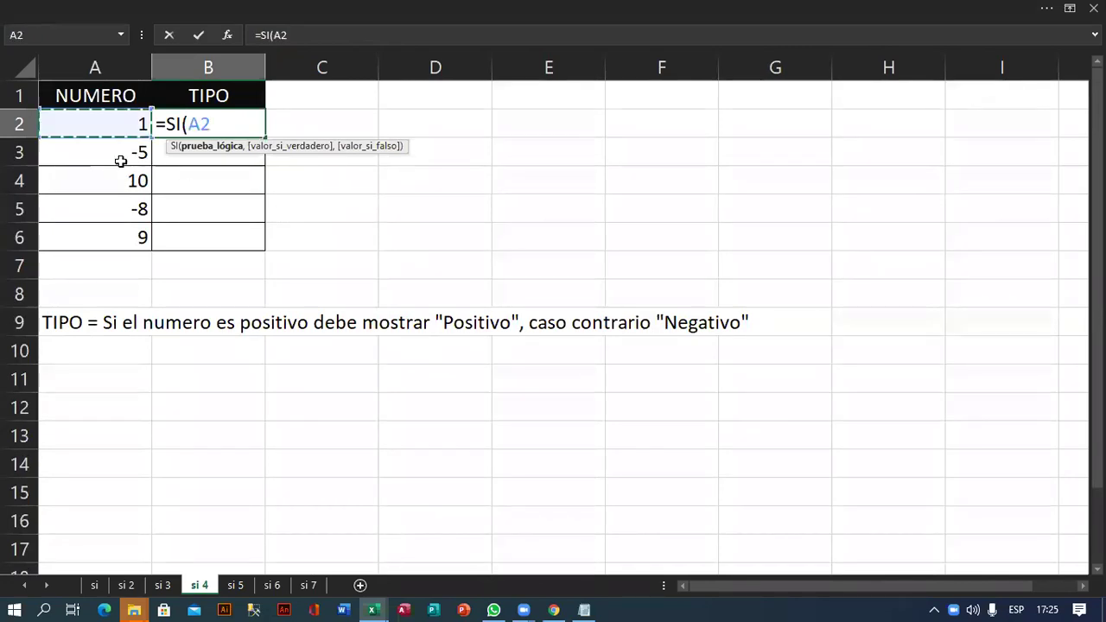
{"action": "type", "text": ">0"}
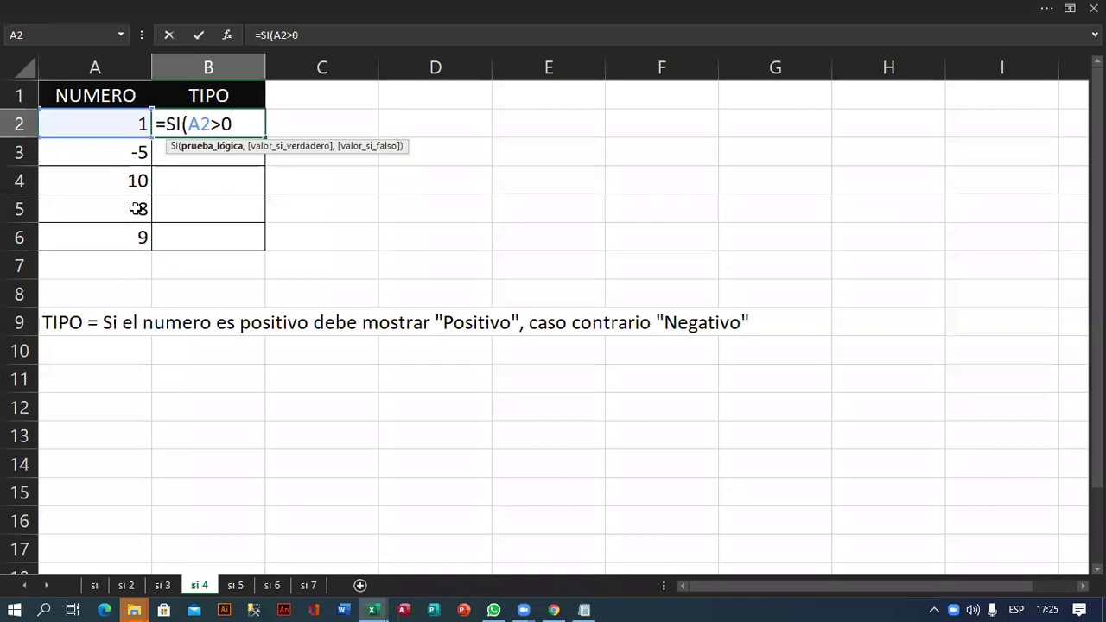
- Finish the TIPO formula in B2 with "Positivo" if true and "Negativo" otherwise, and fill it down to B6
{"action": "type", "text": ",\"Posi"}
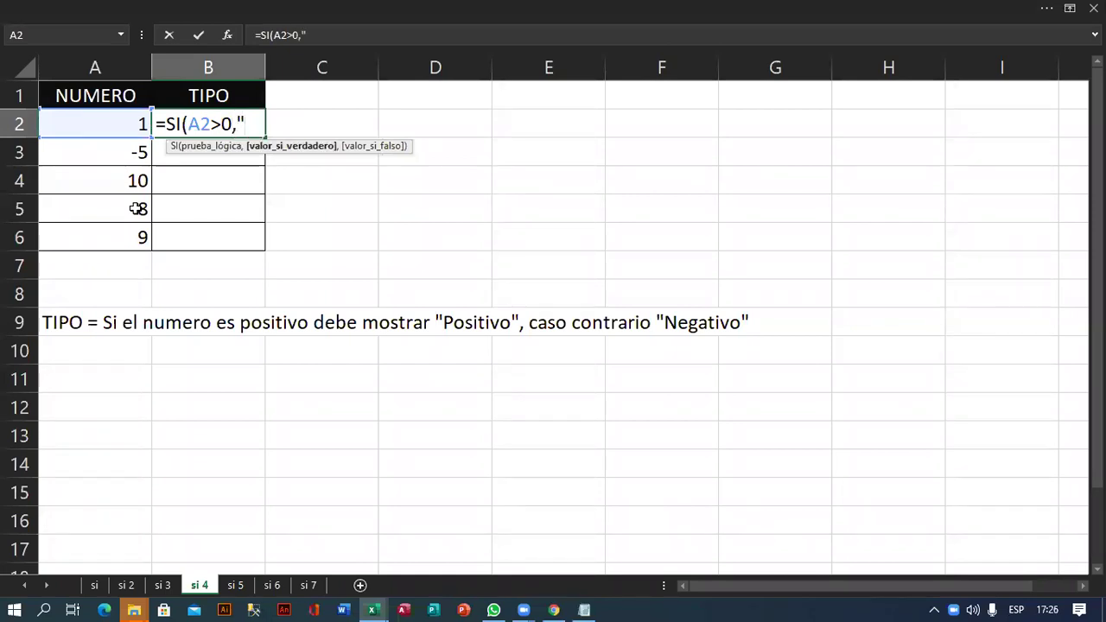
{"action": "type", "text": "tiv"}
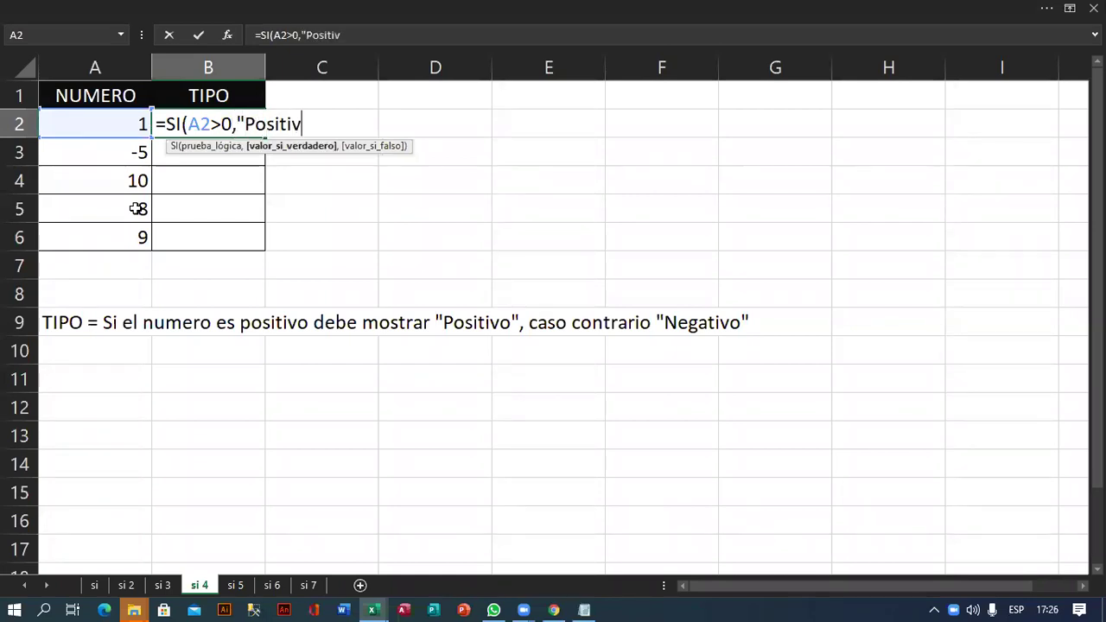
{"action": "type", "text": "o\",\"Nega"}
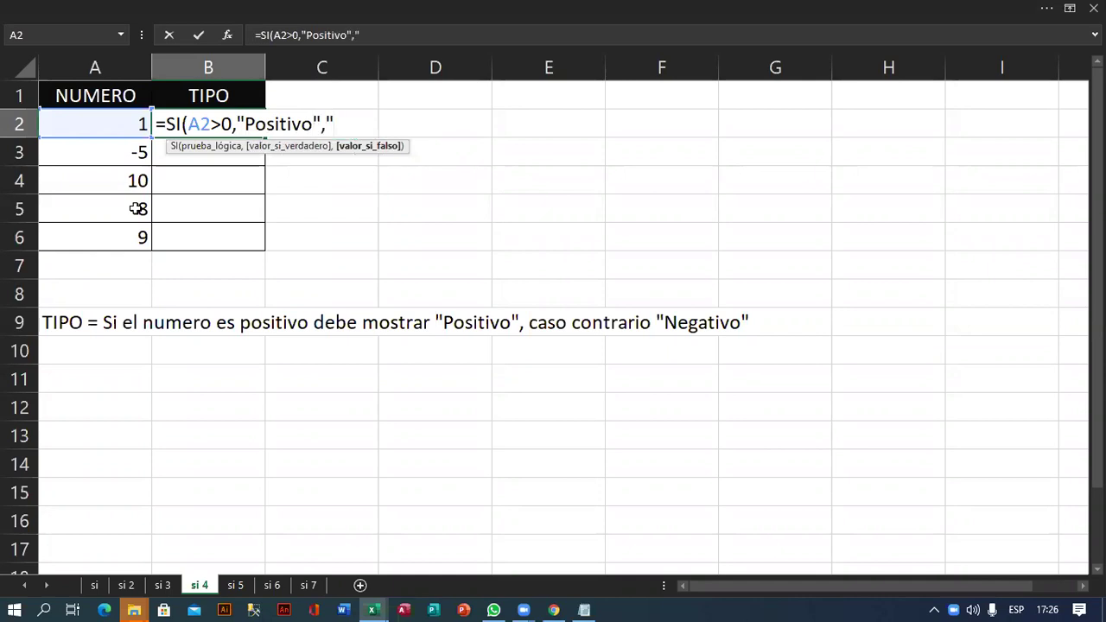
{"action": "type", "text": "trivo"}
{"action": "key", "text": "BackSpace"}
{"action": "key", "text": "BackSpace"}
{"action": "key", "text": "BackSpace"}
{"action": "key", "text": "BackSpace"}
{"action": "type", "text": "ivo\""}
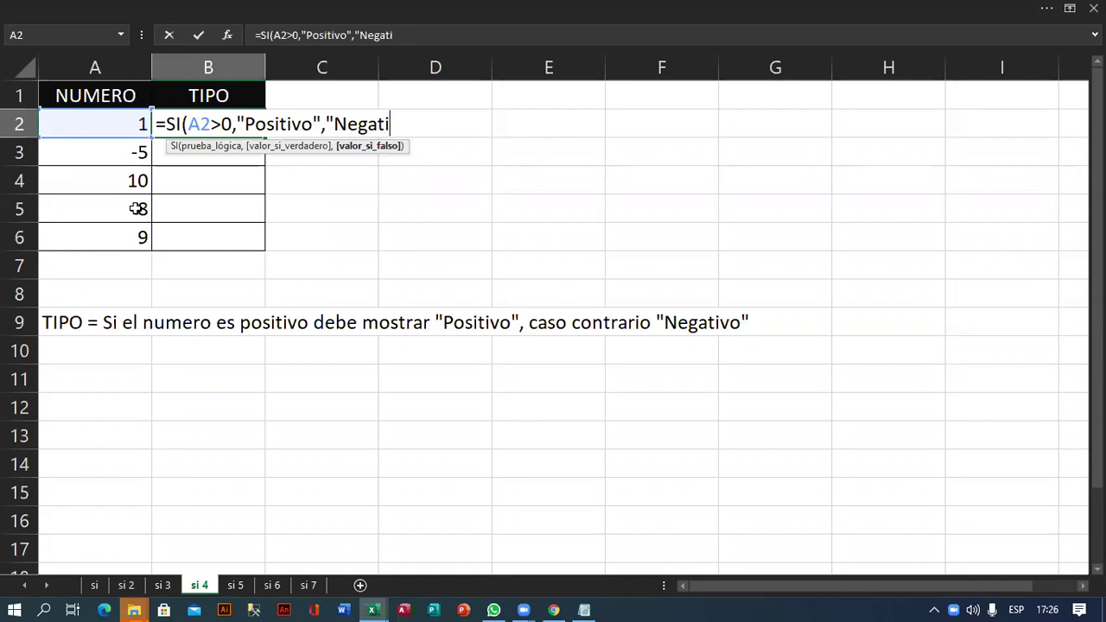
{"action": "type", "text": ")"}
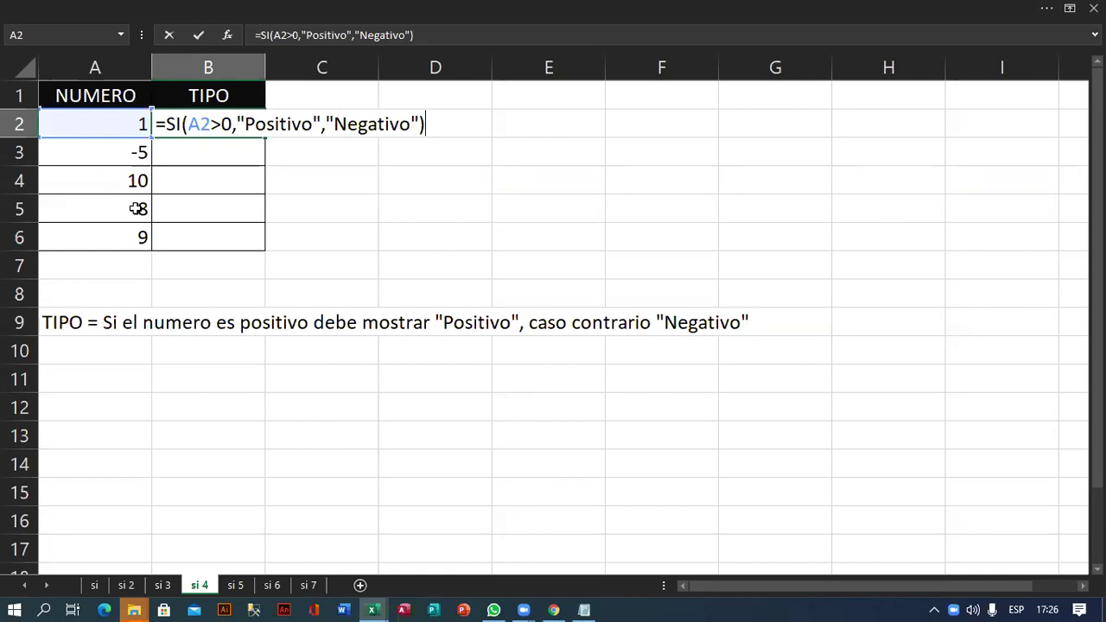
{"action": "key", "text": "Return"}
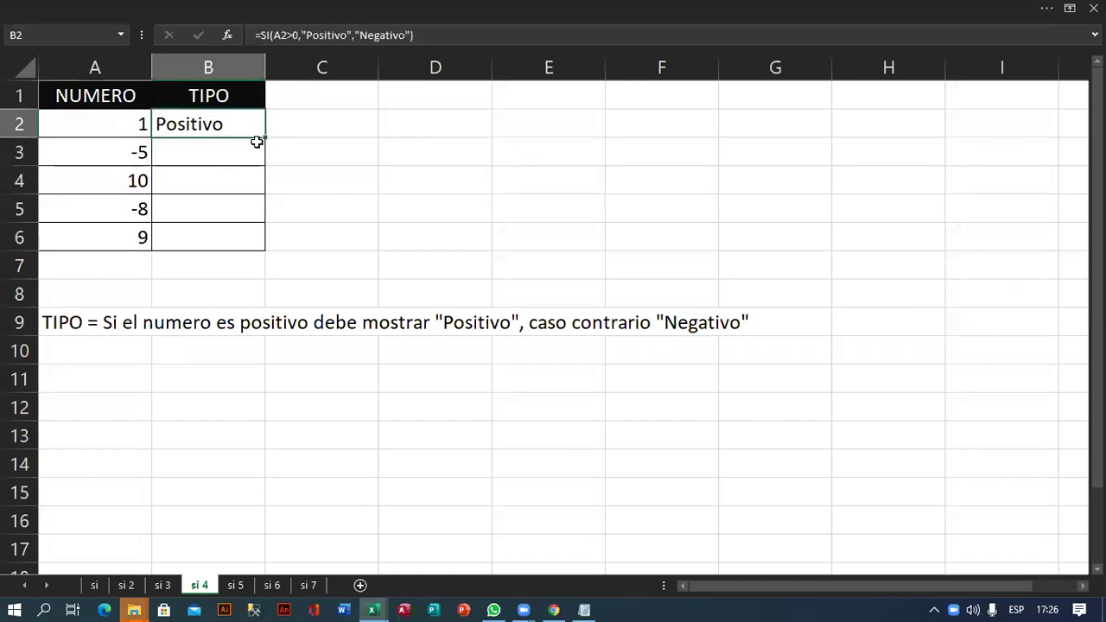
{"action": "left_click_drag", "start_coordinate": [264, 143], "coordinate": [265, 250]}
- On the sheet si 5, start an SI formula in C2 whose logical test is B2="A"
{"action": "key", "text": "ctrl+Page_Down"}
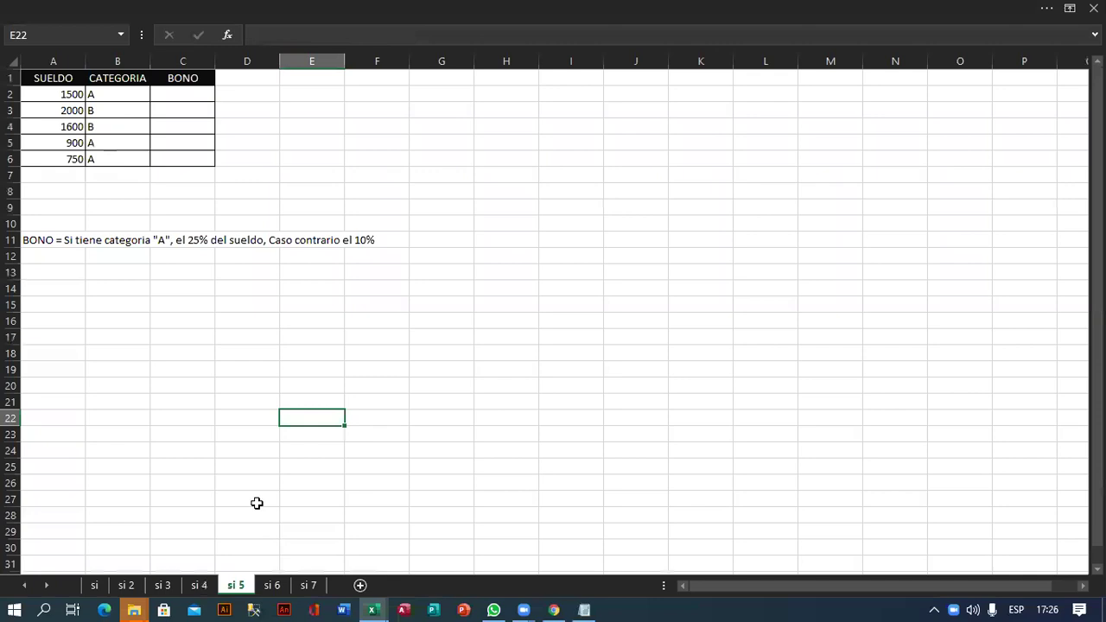
{"action": "scroll", "coordinate": [76, 102], "scroll_direction": "up", "scroll_amount": 3}
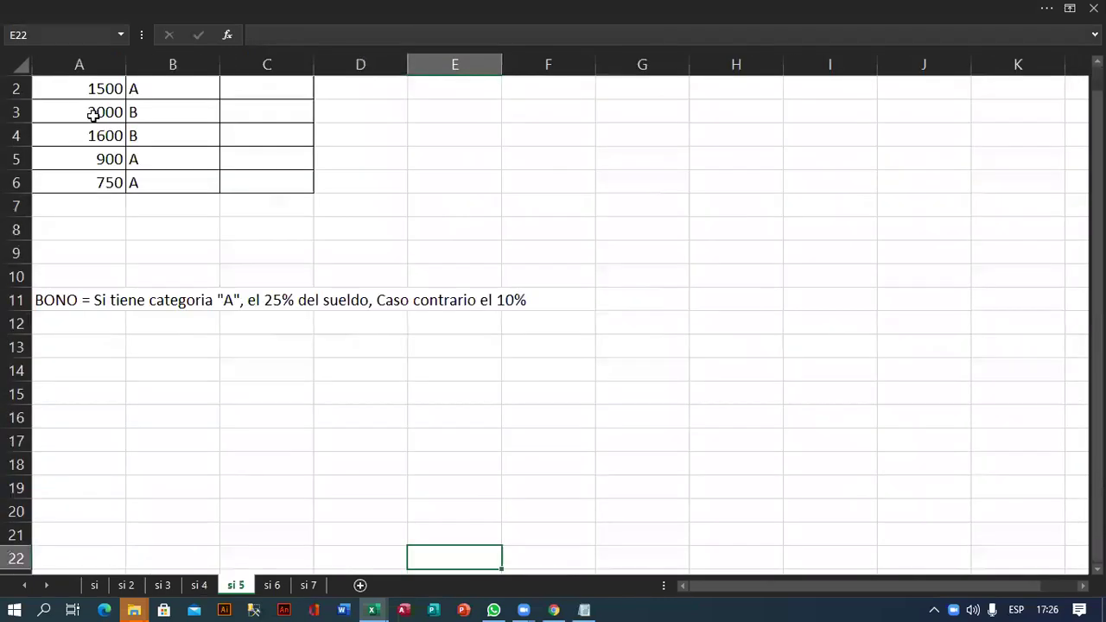
{"action": "scroll", "coordinate": [165, 163], "scroll_direction": "up", "scroll_amount": 1}
{"action": "left_click", "coordinate": [285, 127]}
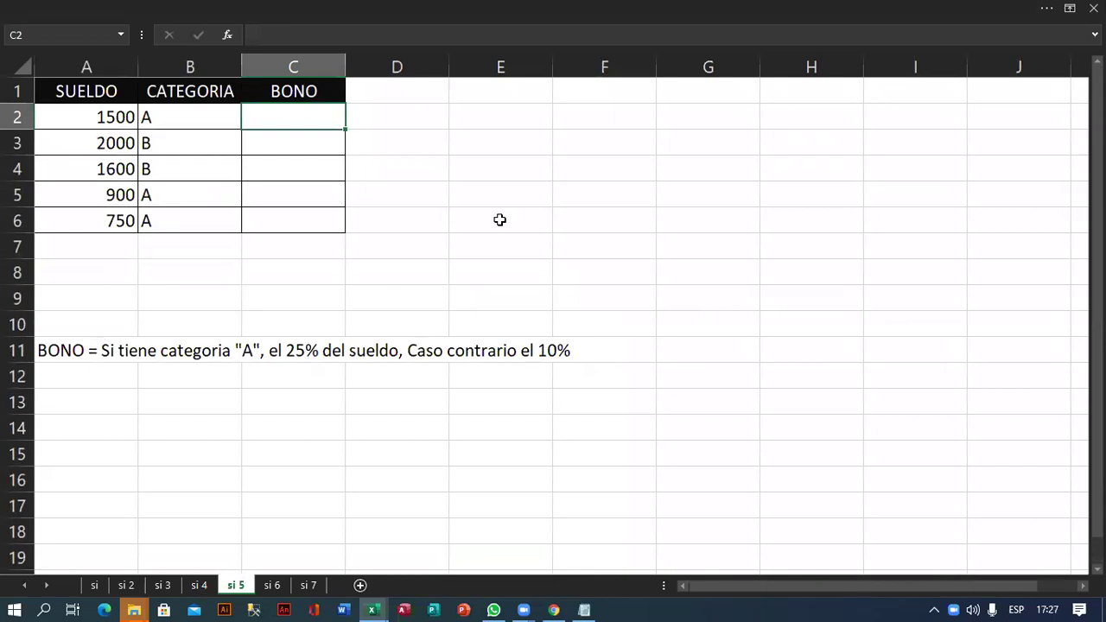
{"action": "type", "text": "=SI("}
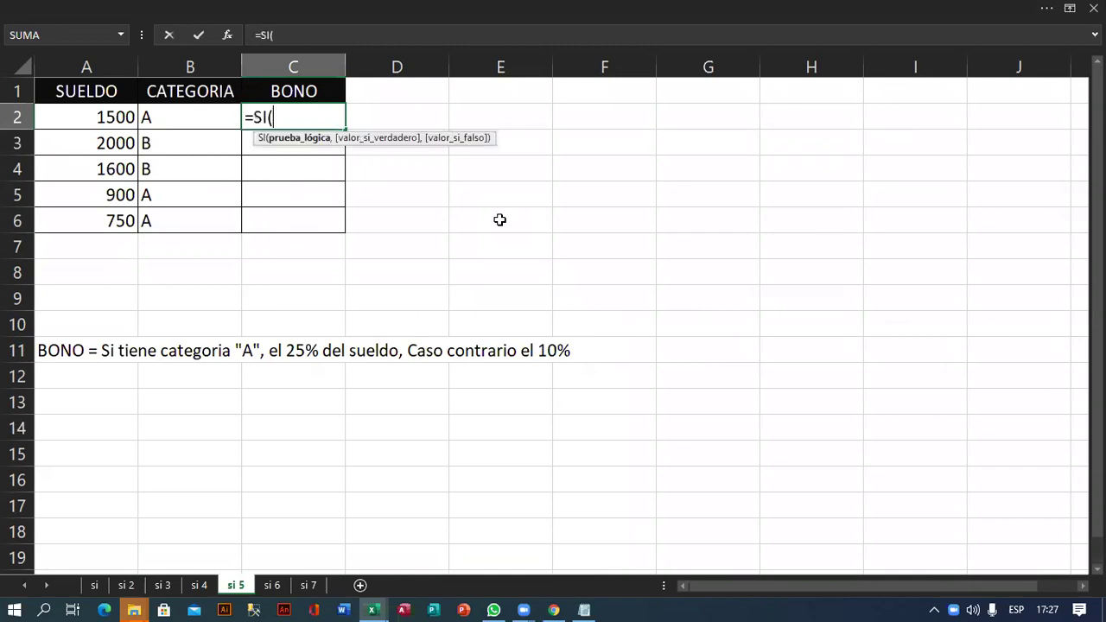
{"action": "left_click", "coordinate": [216, 119]}
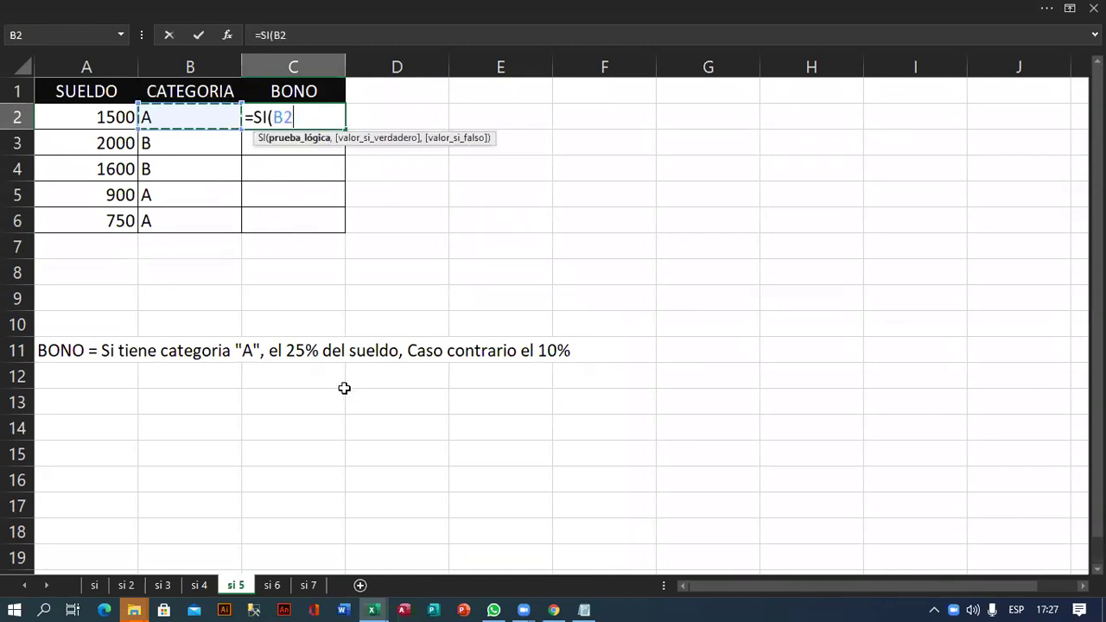
{"action": "type", "text": "=\"A\""}
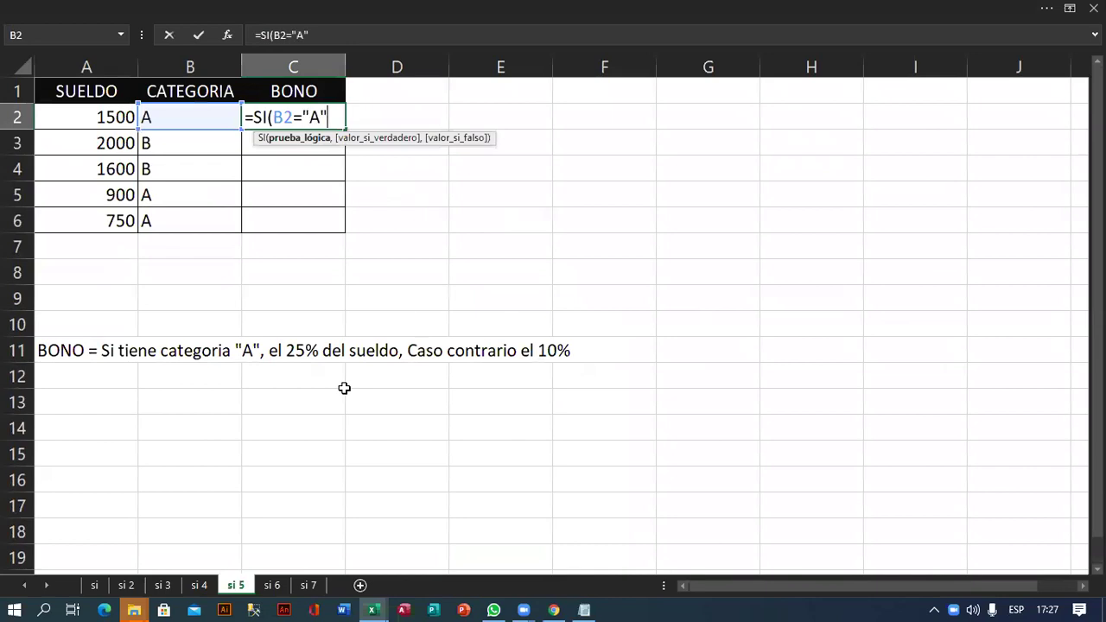
- Complete the BONO formula in C2 with 25%*A2 as the true value and 10%*A2 as the false value
{"action": "type", "text": ","}
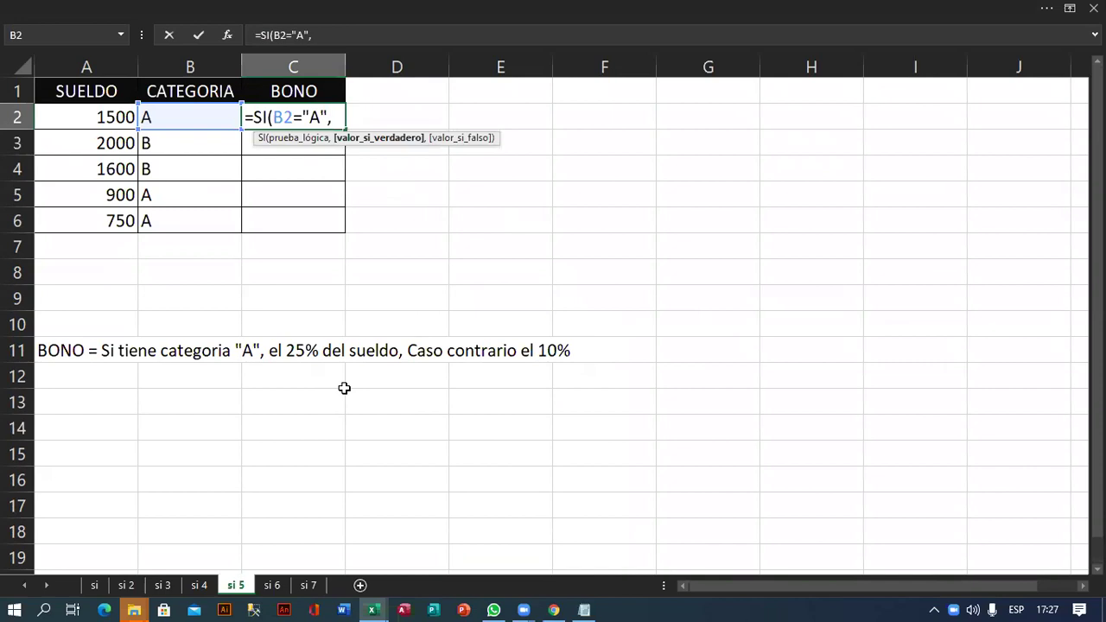
{"action": "type", "text": "25%*"}
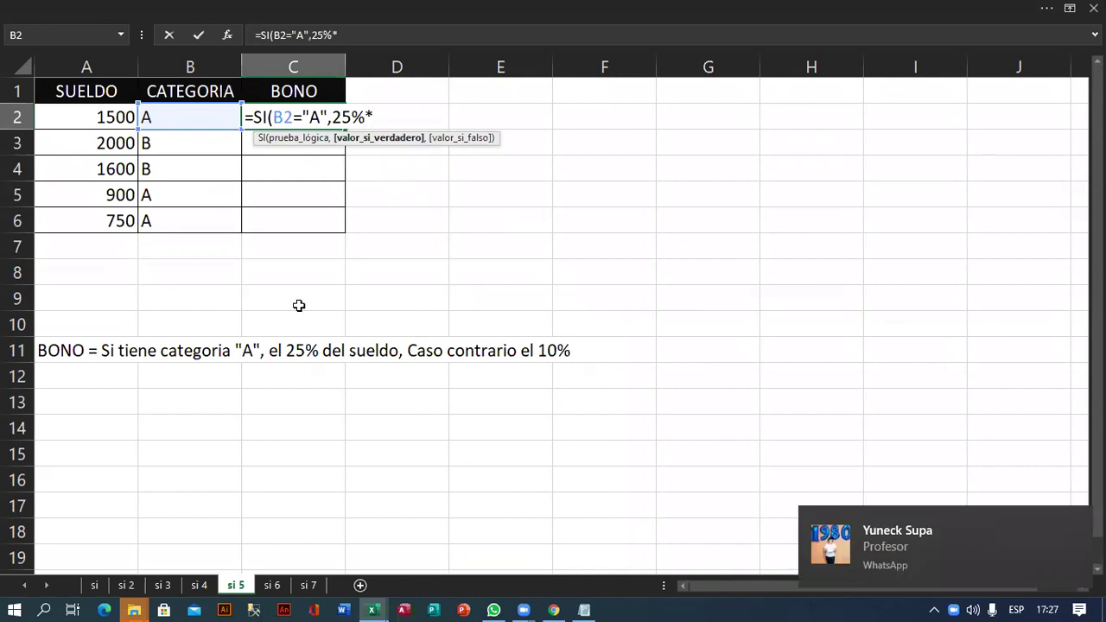
{"action": "left_click", "coordinate": [105, 115]}
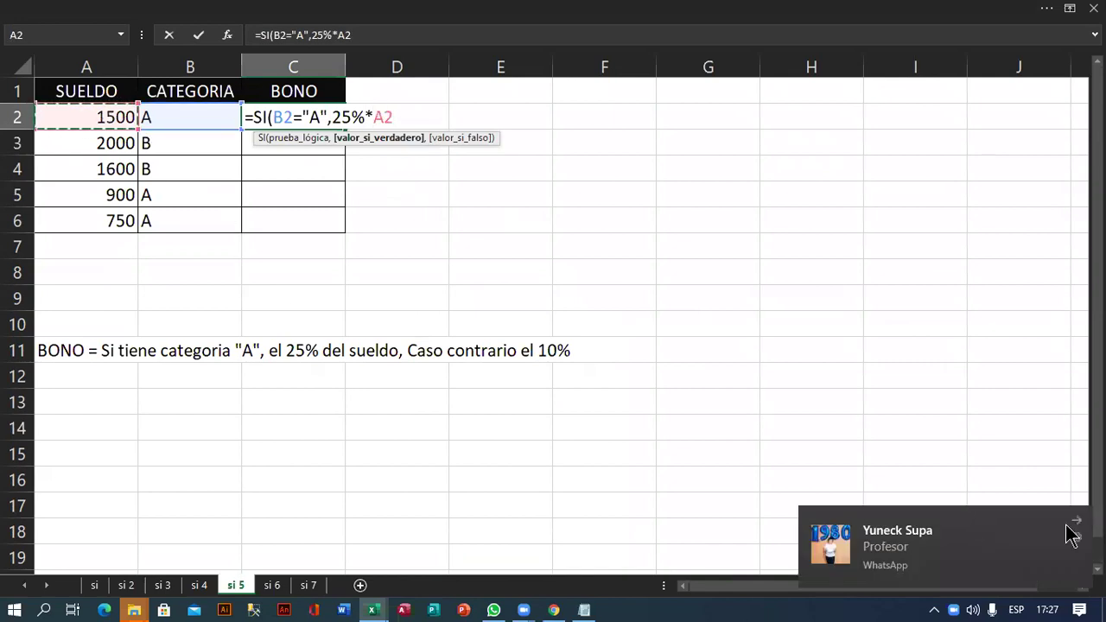
{"action": "left_click", "coordinate": [405, 117]}
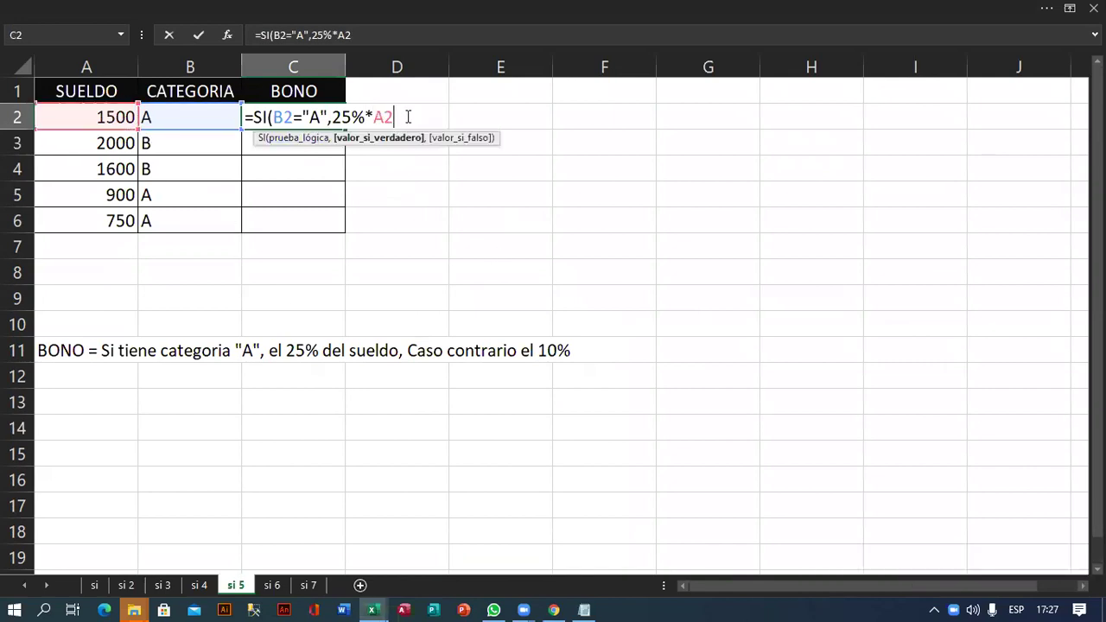
{"action": "type", "text": ","}
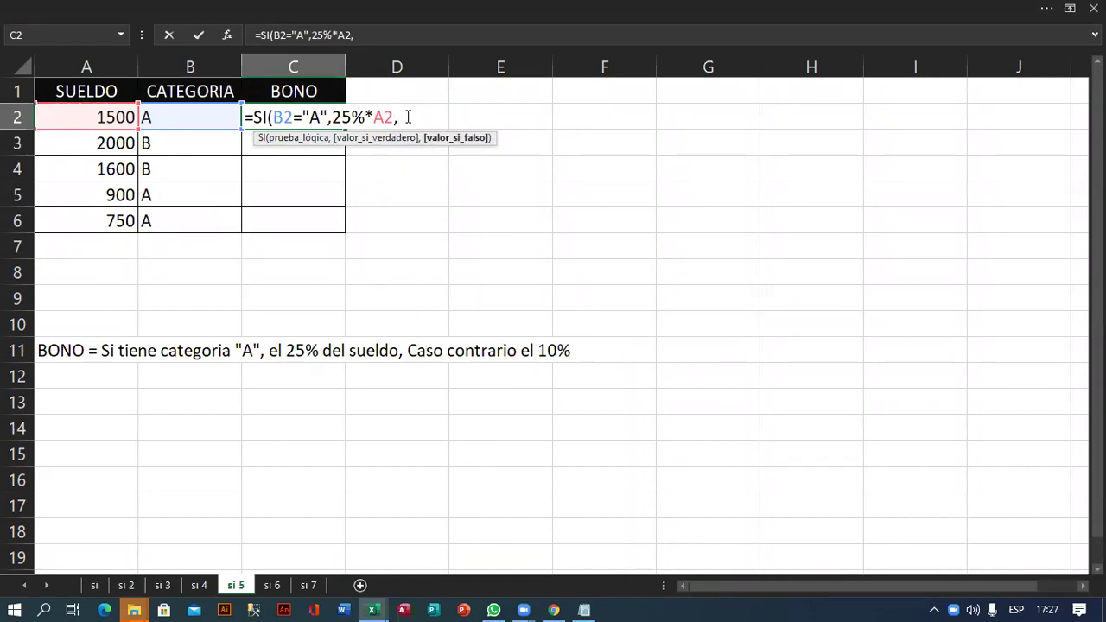
{"action": "type", "text": "10%*"}
{"action": "left_click", "coordinate": [121, 116]}
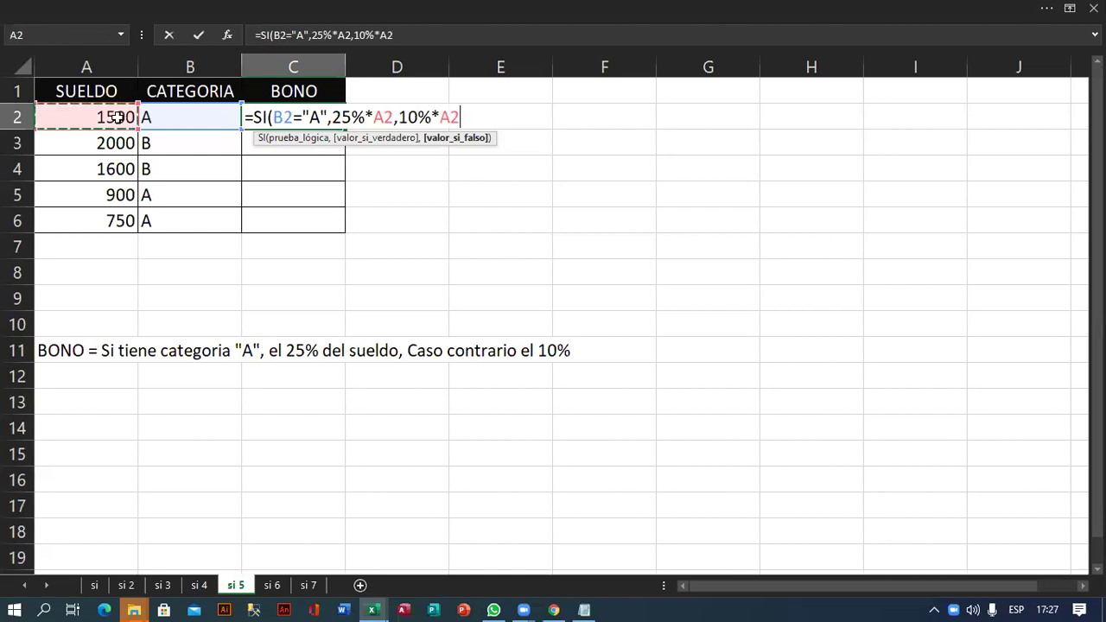
{"action": "type", "text": ")"}
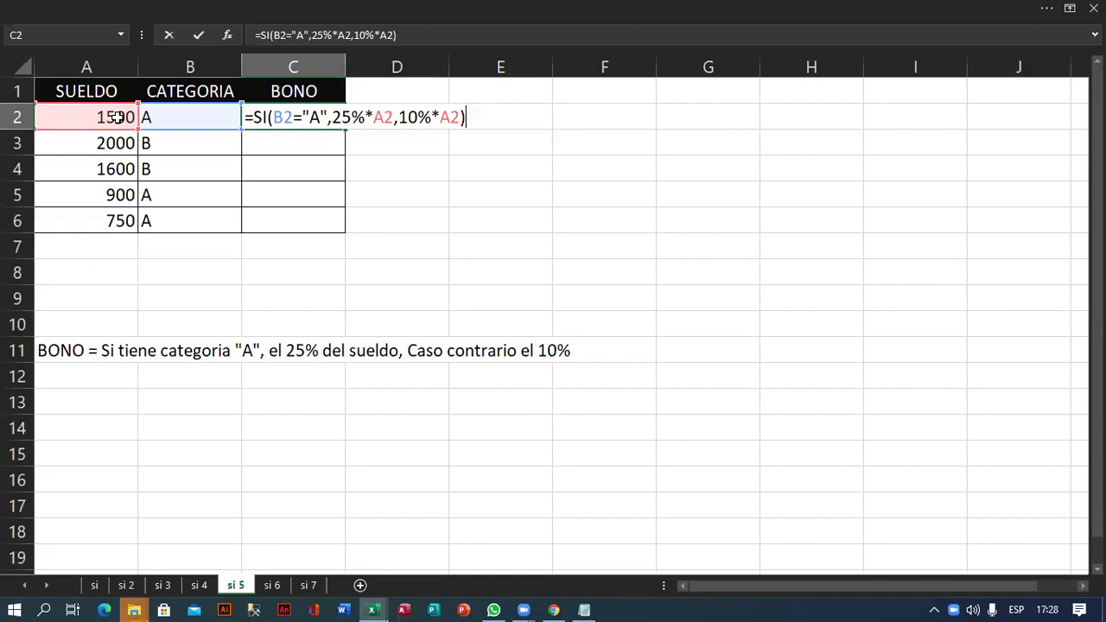
{"action": "key", "text": "Return"}
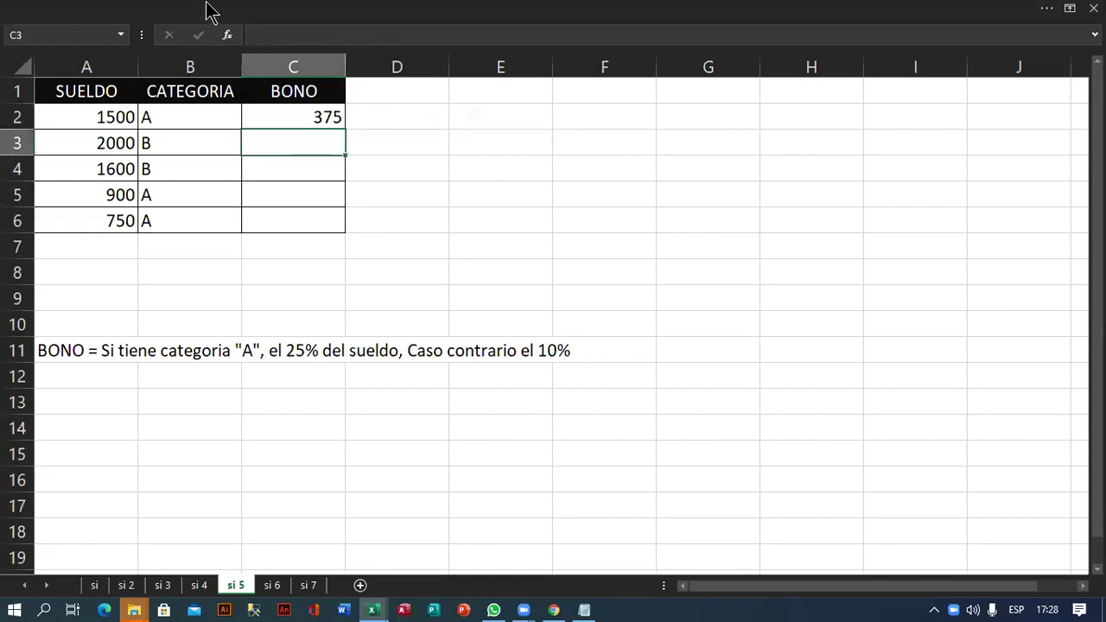
- Fill the BONO formula from C2 down to C6
{"action": "left_click", "coordinate": [320, 114]}
{"action": "left_click_drag", "start_coordinate": [346, 128], "coordinate": [346, 229]}
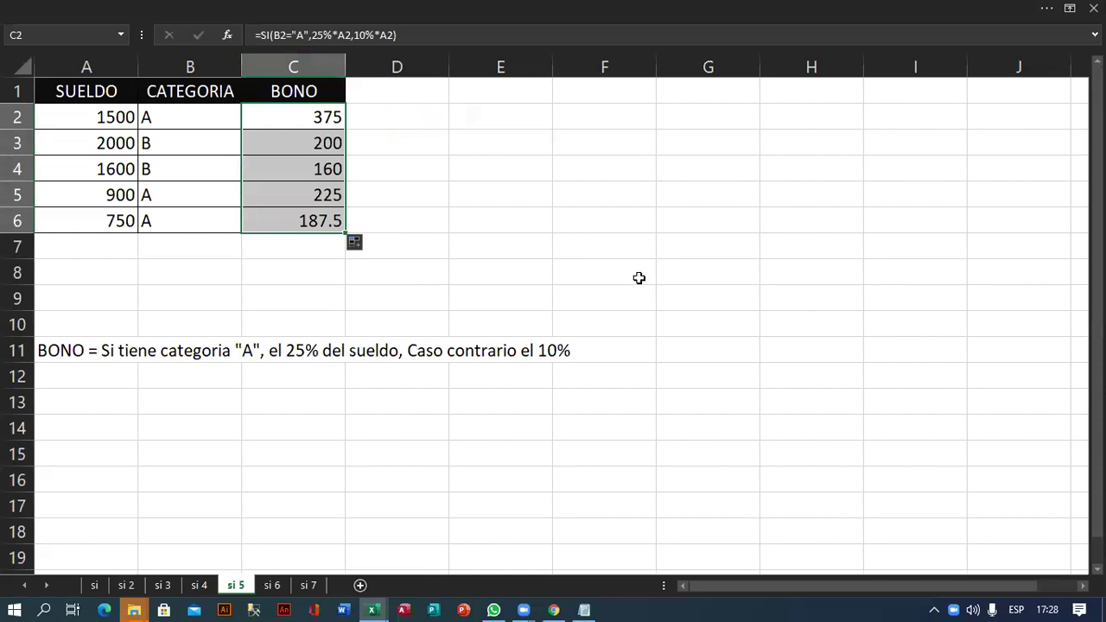
{"action": "left_click", "coordinate": [530, 229]}
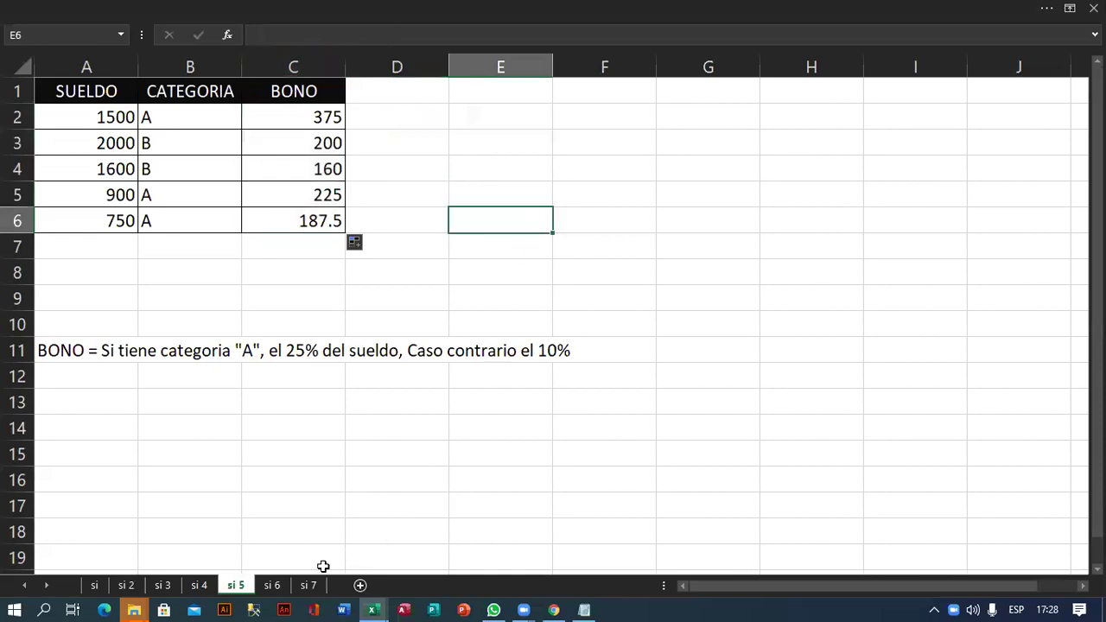
- On the sheet si 6, start an SI formula in B2 whose logical test is A2>1500
{"action": "key", "text": "ctrl+Page_Down"}
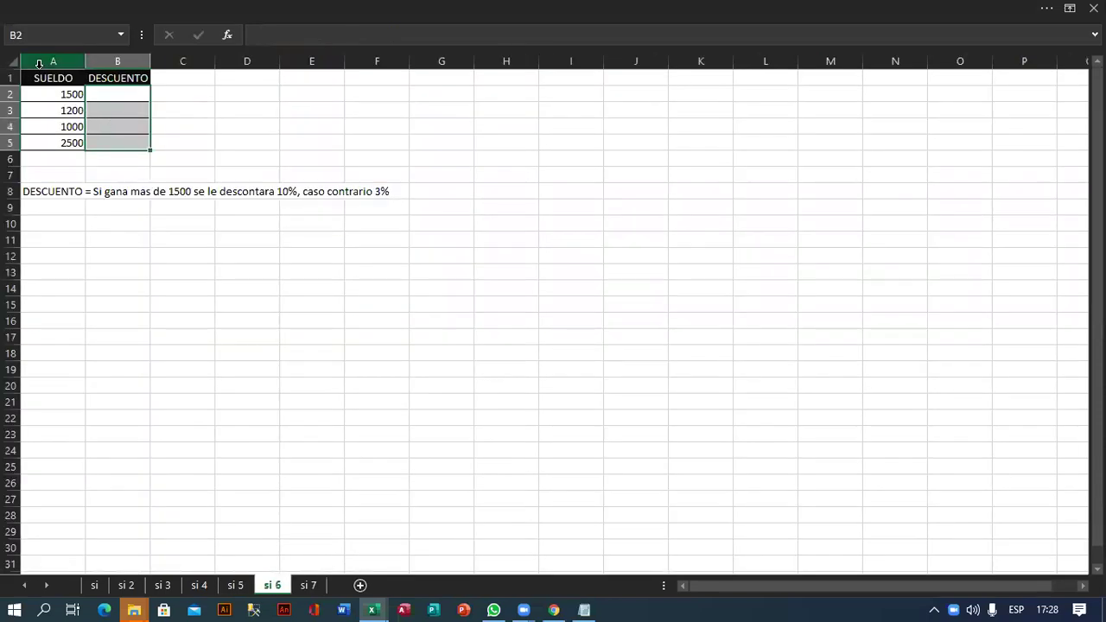
{"action": "scroll", "coordinate": [92, 116], "scroll_direction": "up", "scroll_amount": 3}
{"action": "scroll", "coordinate": [93, 116], "scroll_direction": "up", "scroll_amount": 2}
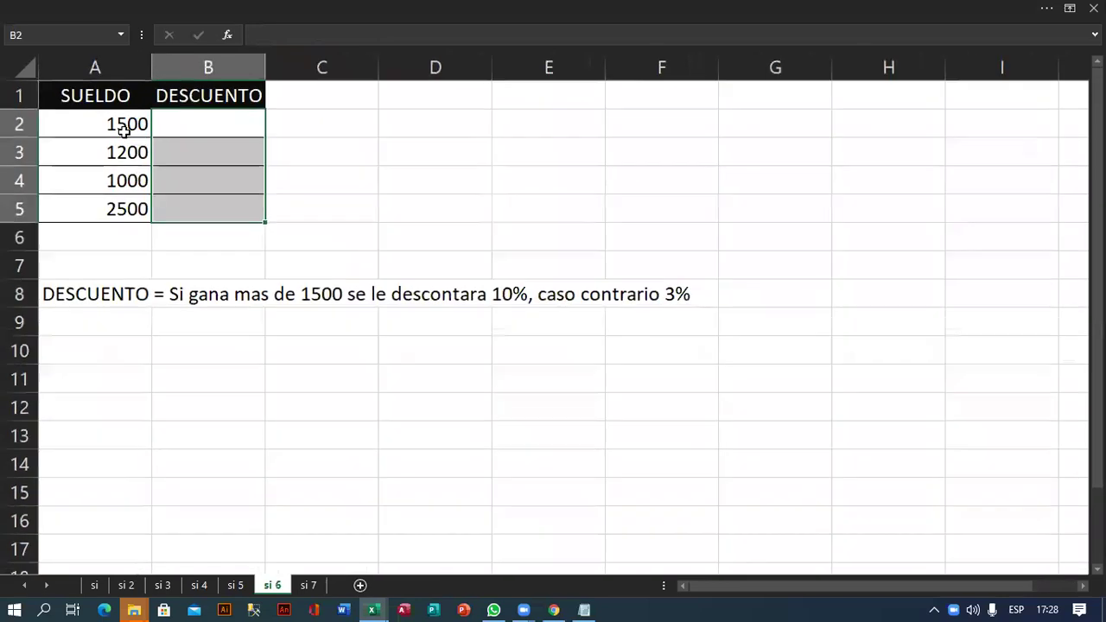
{"action": "left_click", "coordinate": [229, 133]}
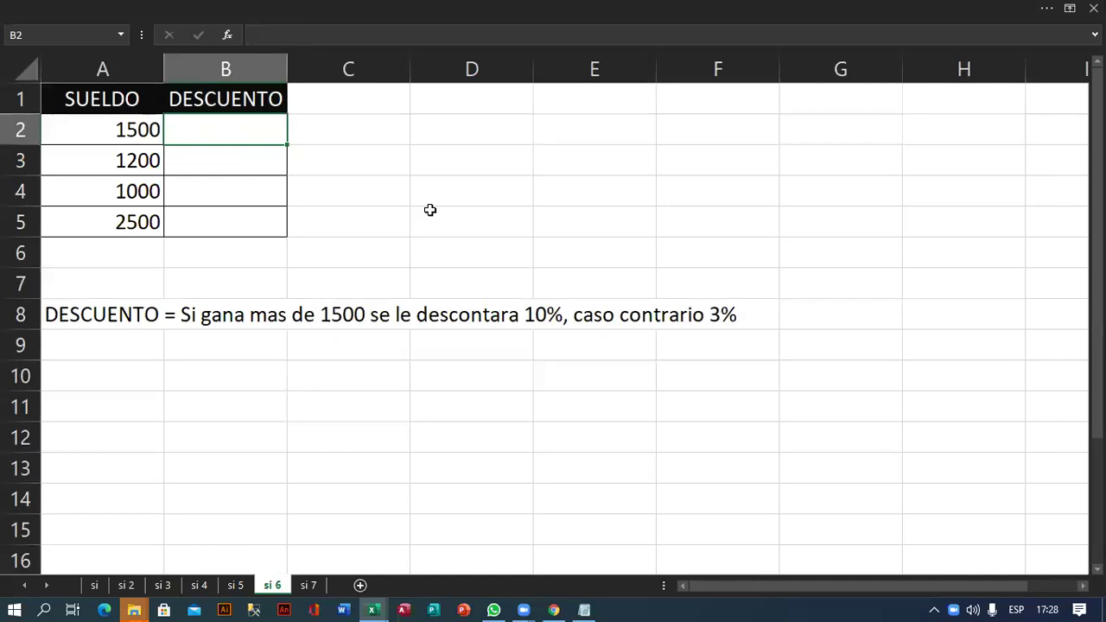
{"action": "type", "text": "=si"}
{"action": "key", "text": "Tab"}
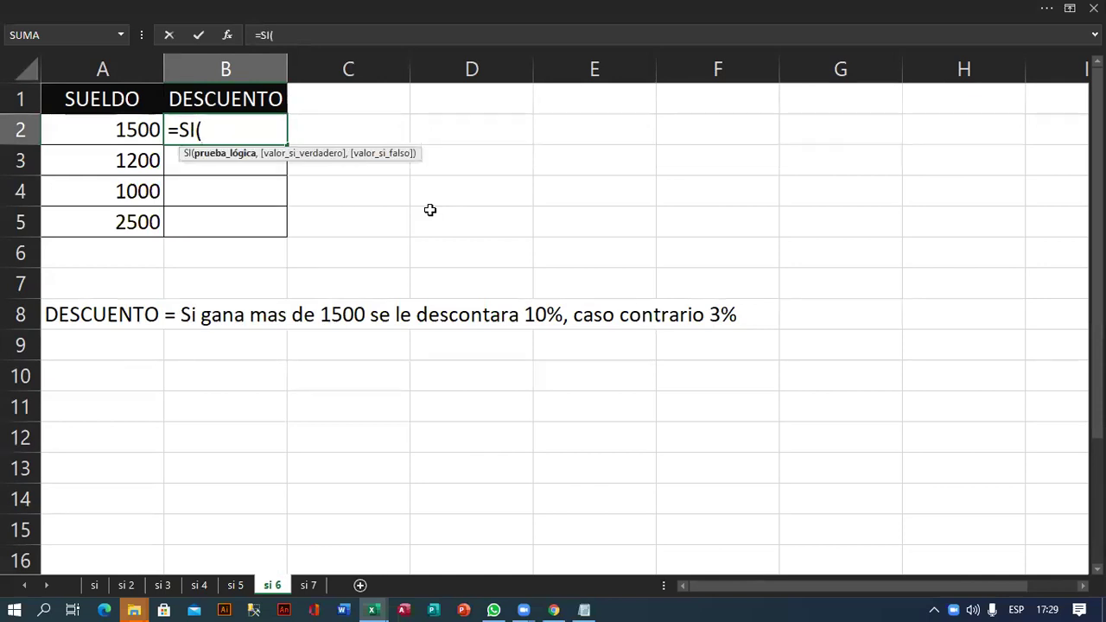
{"action": "left_click", "coordinate": [126, 130]}
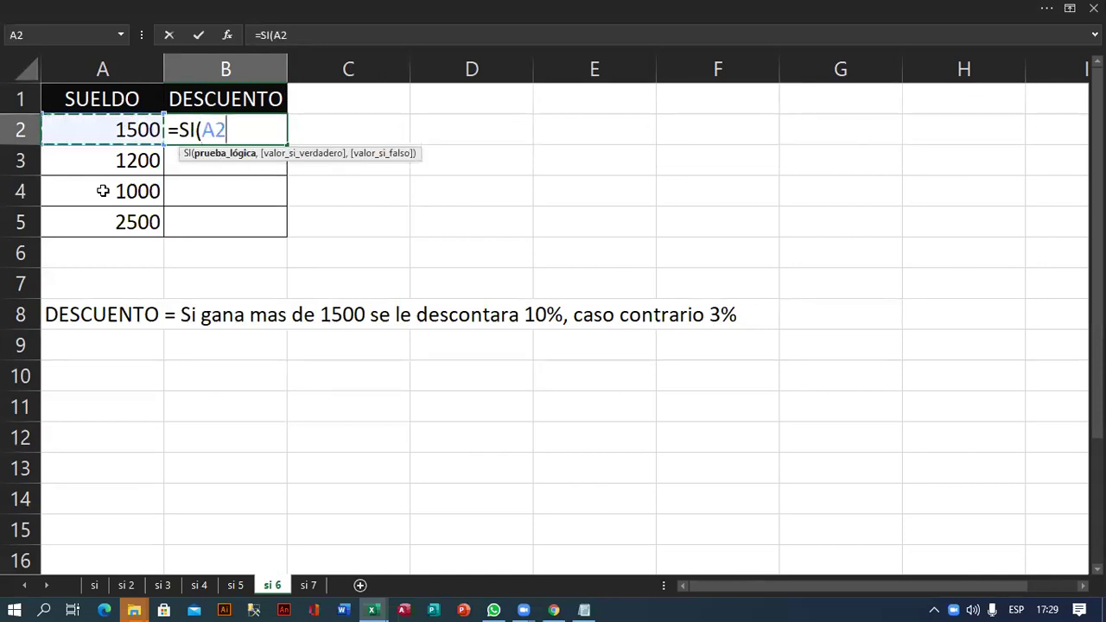
{"action": "type", "text": ">1"}
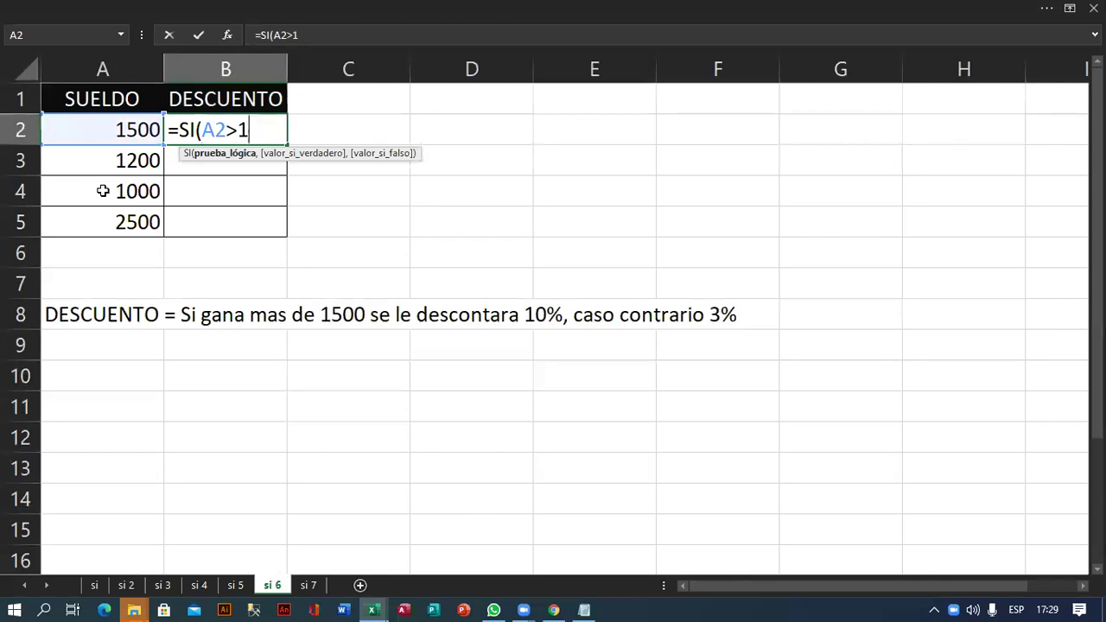
{"action": "type", "text": "500,"}
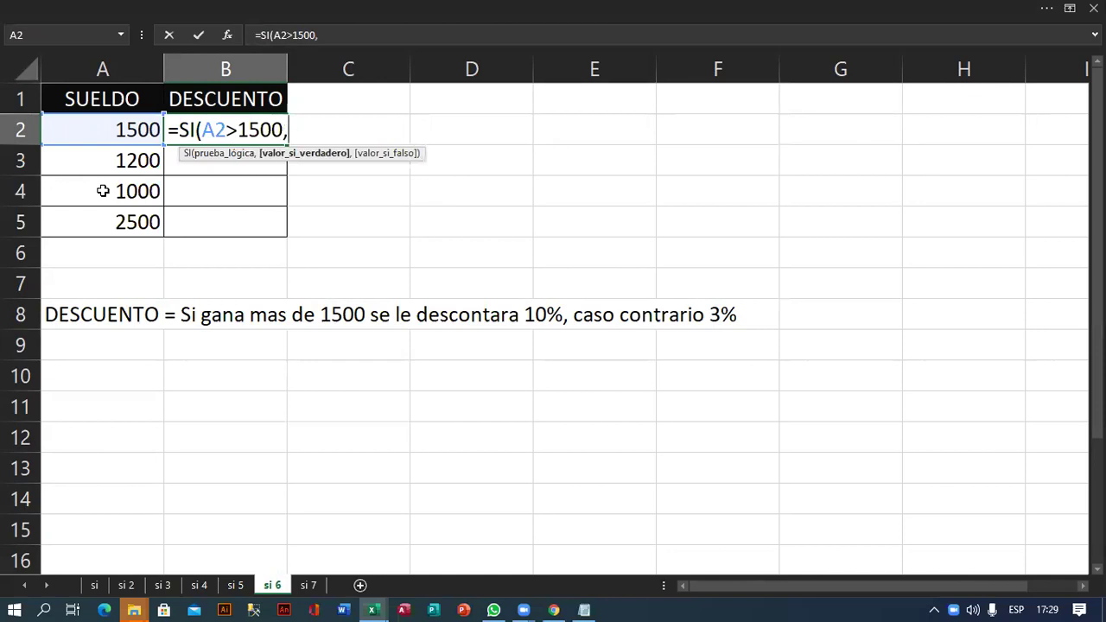
- Complete the DESCUENTO formula in B2 with 10%*A2 as the true value and 3%*A2 as the false value
{"action": "type", "text": "10%*"}
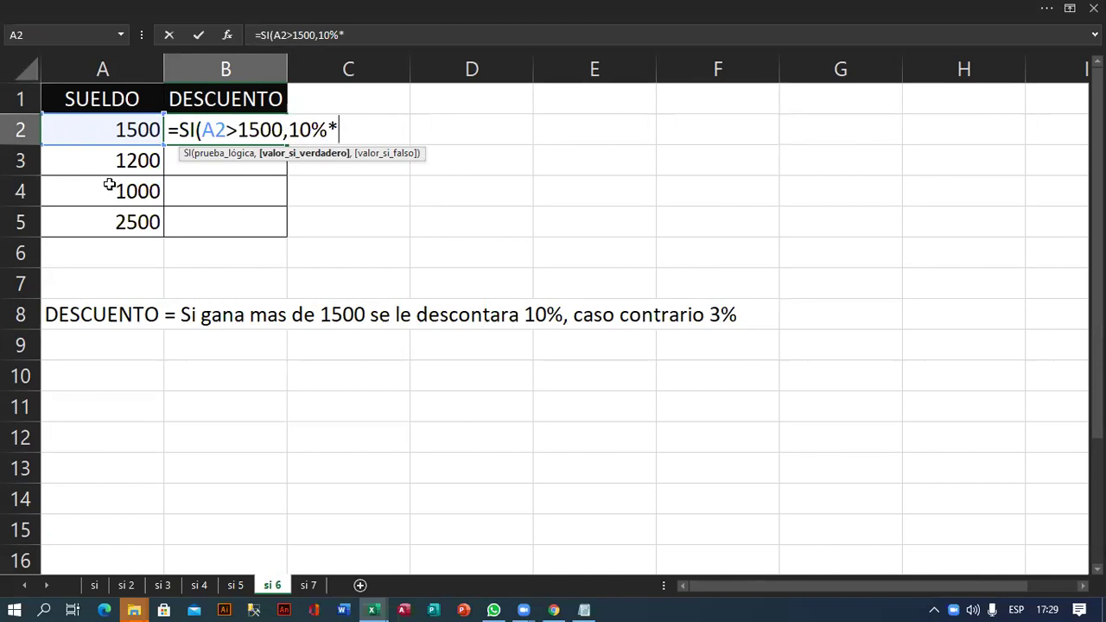
{"action": "left_click", "coordinate": [132, 127]}
{"action": "type", "text": ",3%*"}
{"action": "left_click", "coordinate": [132, 128]}
{"action": "type", "text": ")"}
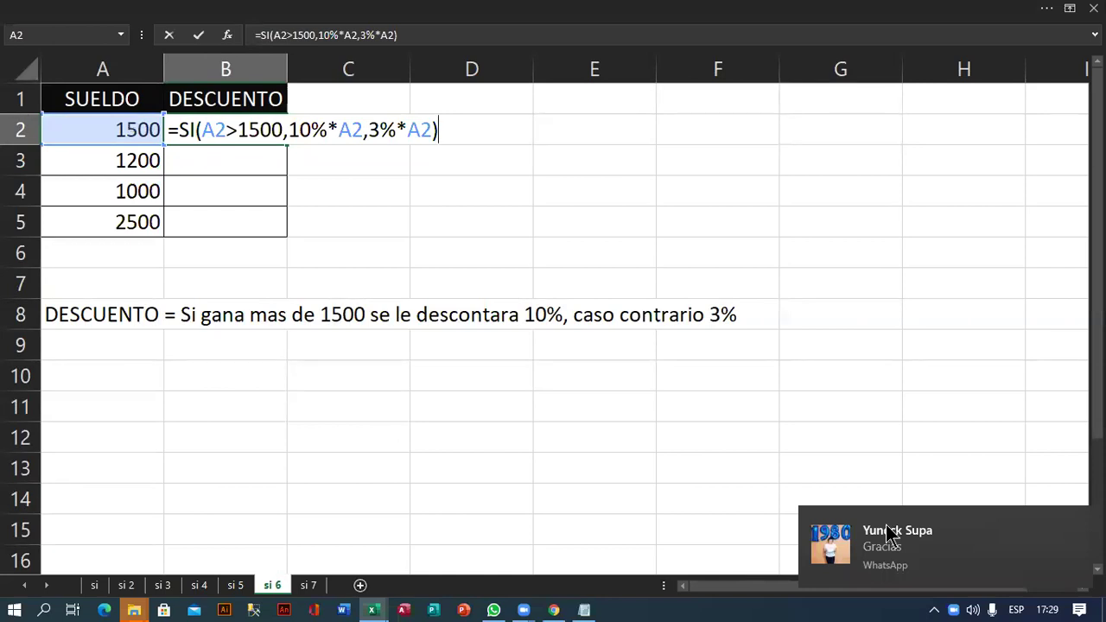
{"action": "left_click", "coordinate": [1073, 519]}
- Review the DESCUENTO formula in B2 in edit mode and fill it down to B5
{"action": "double_click", "coordinate": [256, 130]}
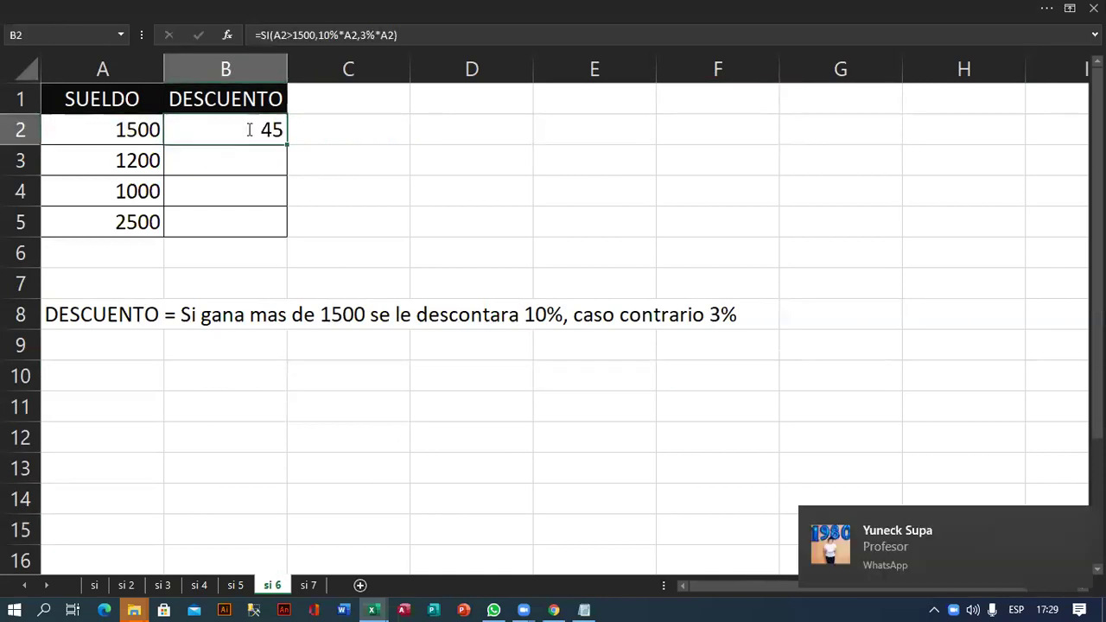
{"action": "left_click", "coordinate": [476, 134]}
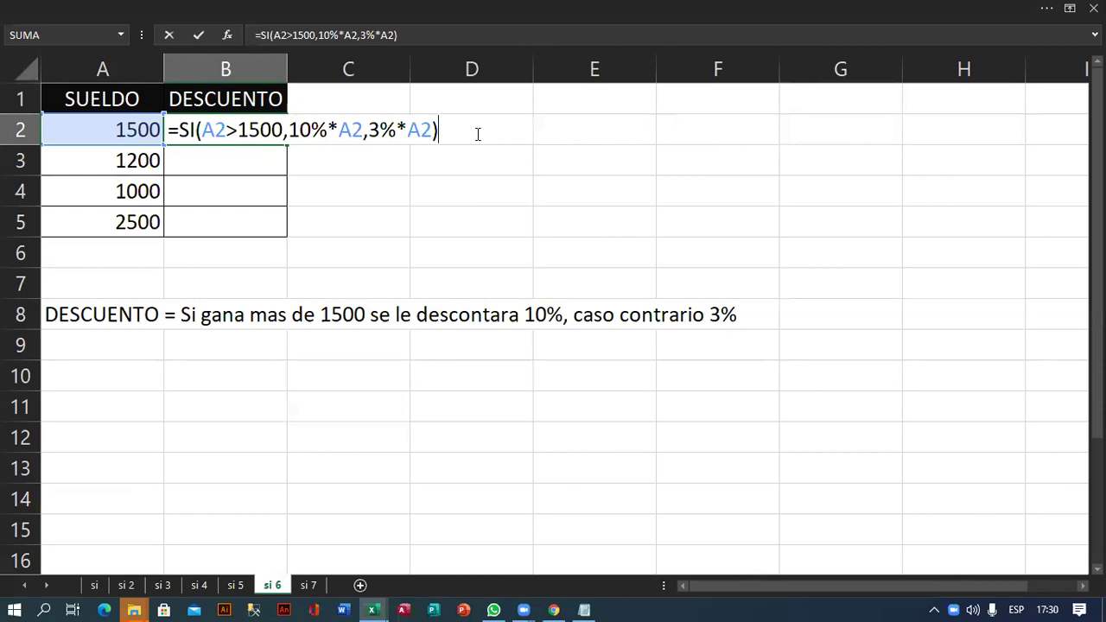
{"action": "key", "text": "Return"}
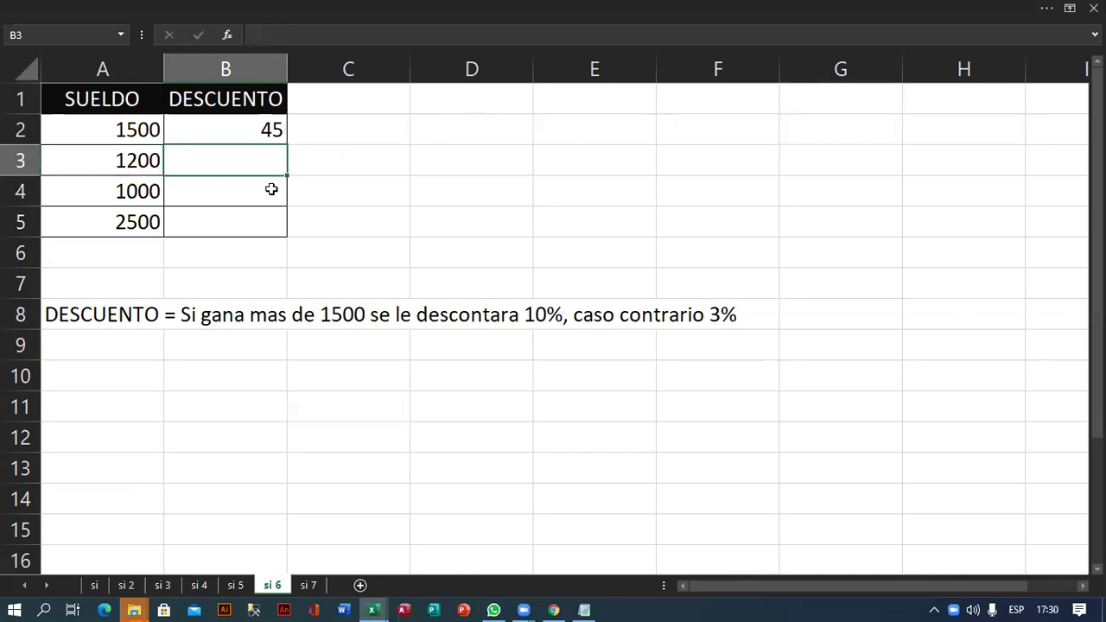
{"action": "left_click", "coordinate": [259, 133]}
{"action": "left_click_drag", "start_coordinate": [287, 144], "coordinate": [274, 229]}
- Switch to the sheet si 7 and read the note attached to the SUB TOTAL heading
{"action": "left_click", "coordinate": [325, 568]}
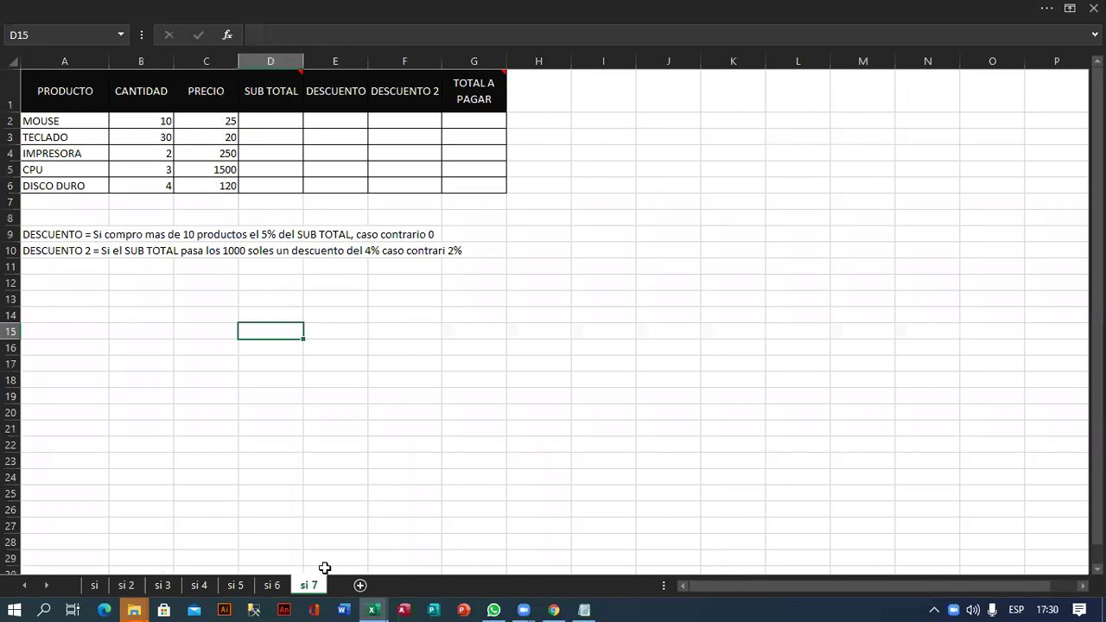
{"action": "scroll", "coordinate": [160, 116], "scroll_direction": "up", "scroll_amount": 1}
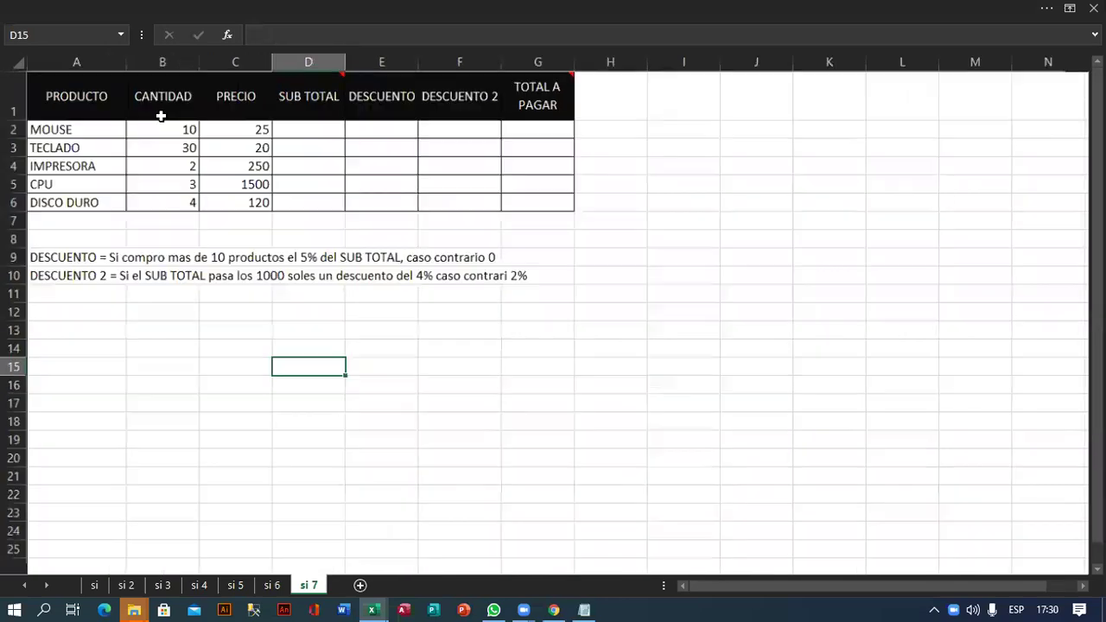
{"action": "scroll", "coordinate": [160, 115], "scroll_direction": "up", "scroll_amount": 1}
{"action": "left_click", "coordinate": [369, 140]}
{"action": "mouse_move", "coordinate": [367, 103]}
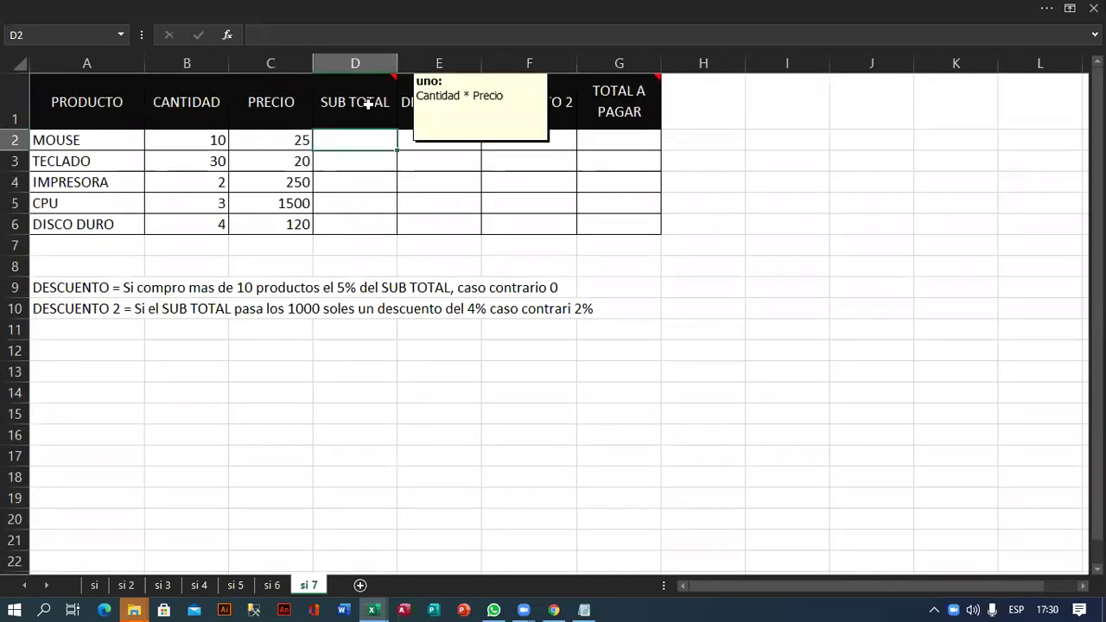
{"action": "type", "text": "="}
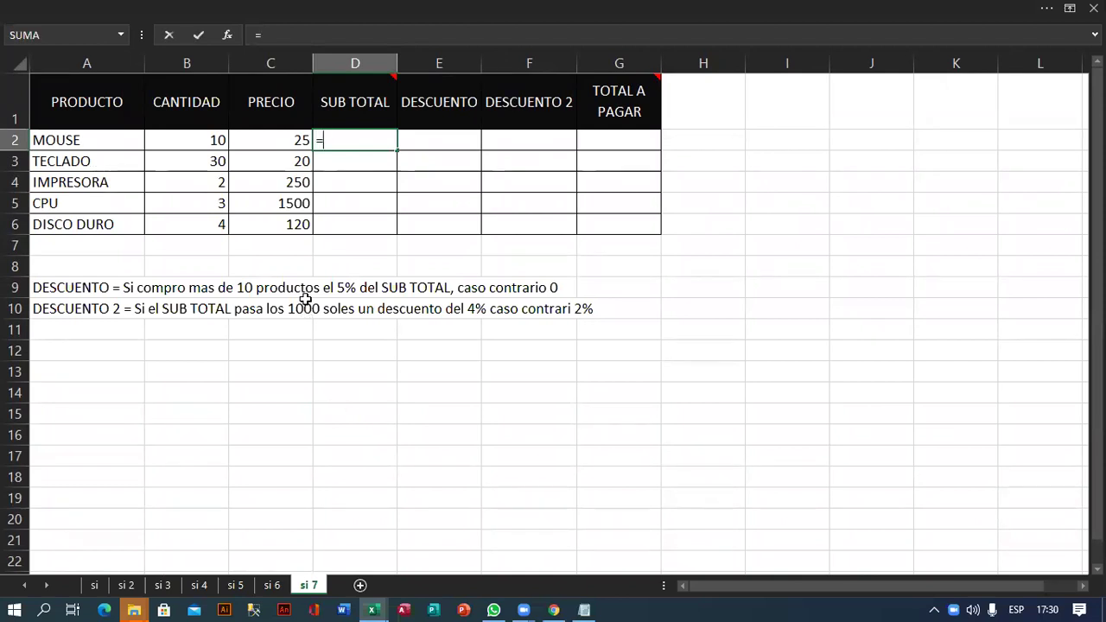
{"action": "key", "text": "BackSpace"}
{"action": "left_click", "coordinate": [301, 311]}
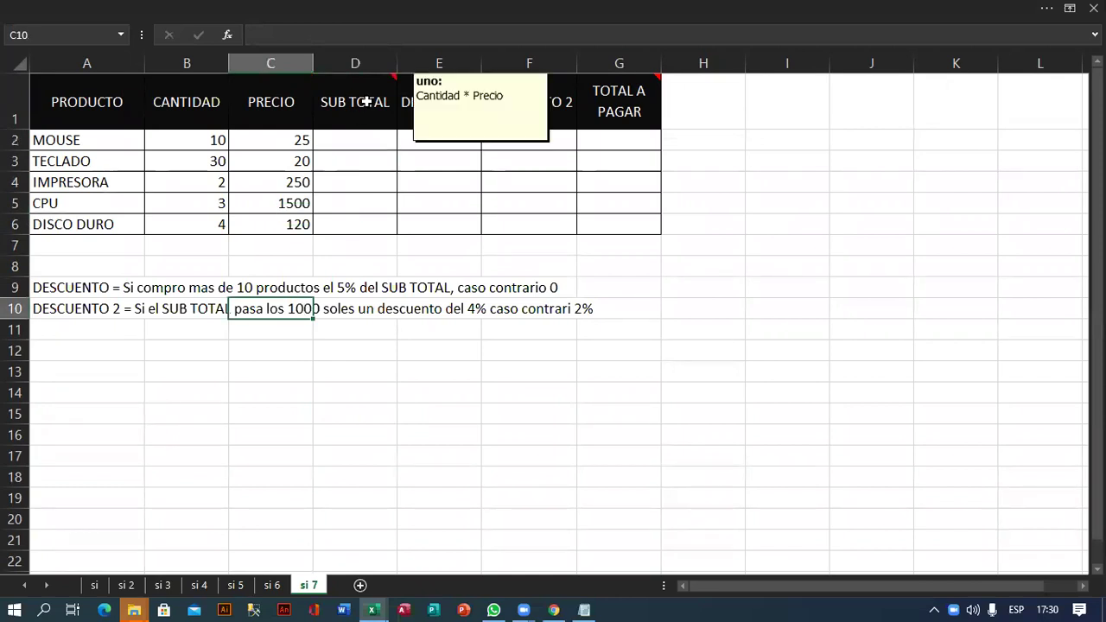
- Enter the SUB TOTAL formula =B2*C2 in D2 and fill it down to D6
{"action": "left_click", "coordinate": [353, 145]}
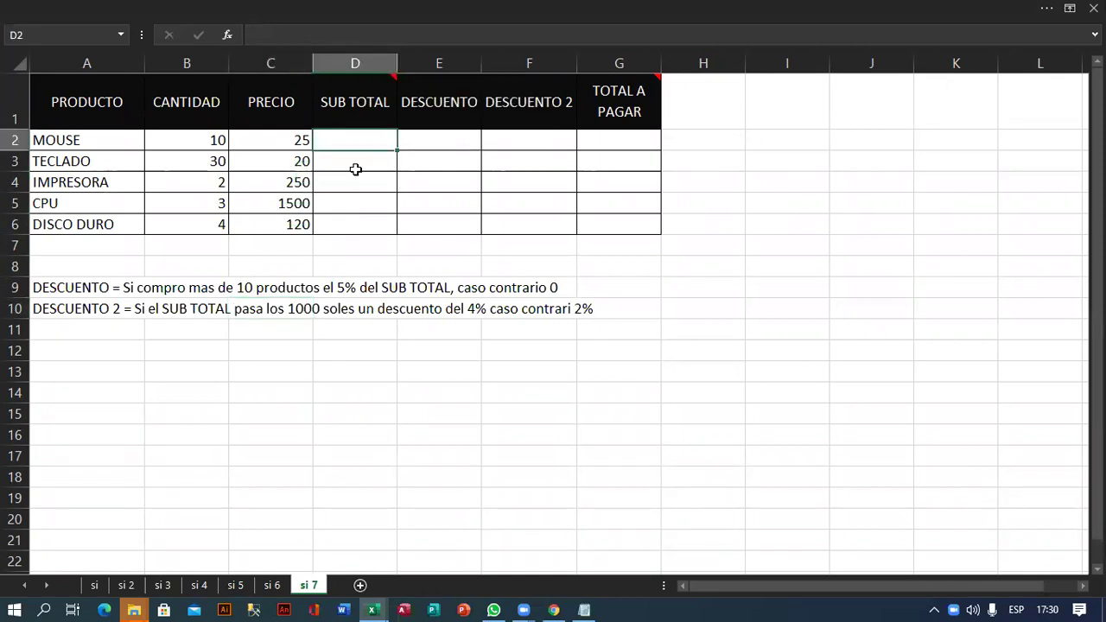
{"action": "type", "text": "="}
{"action": "left_click", "coordinate": [464, 609]}
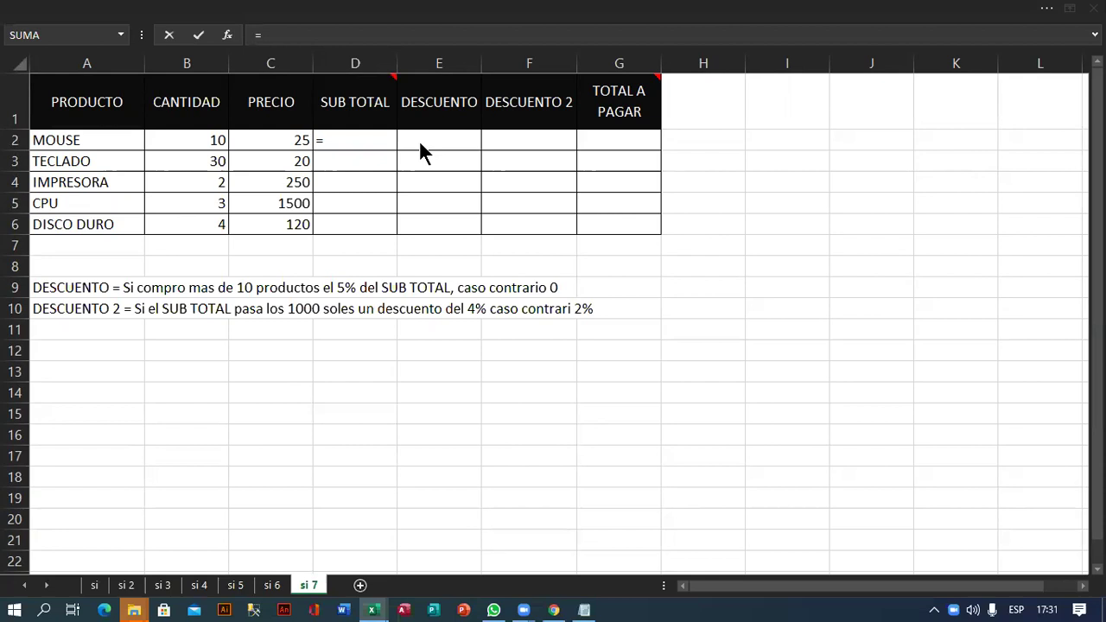
{"action": "left_click", "coordinate": [357, 141]}
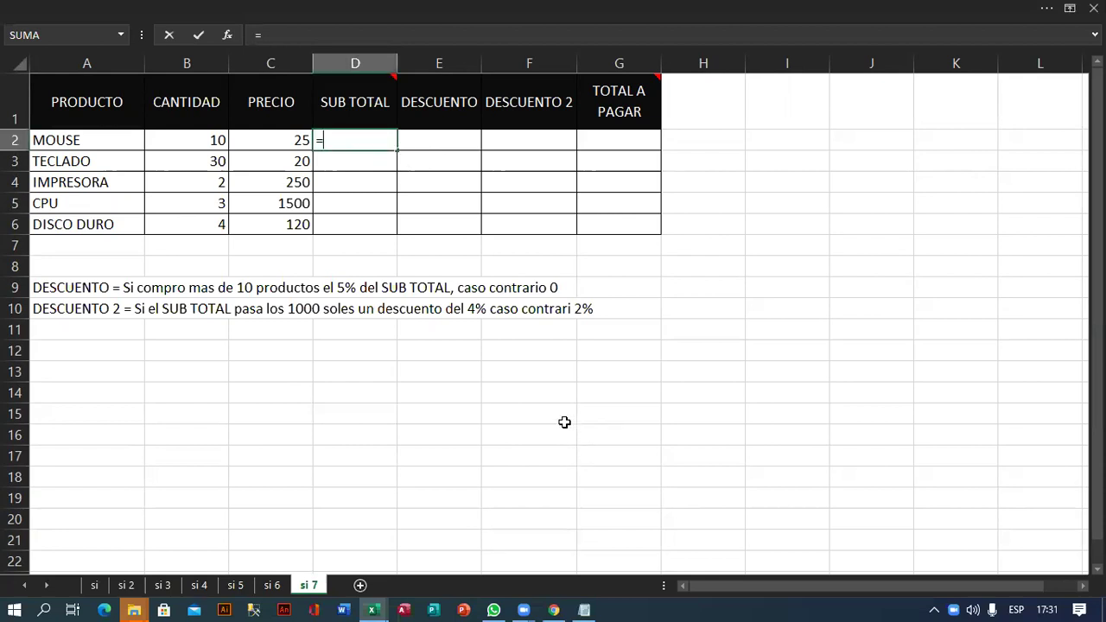
{"action": "mouse_move", "coordinate": [350, 97]}
{"action": "left_click", "coordinate": [197, 139]}
{"action": "type", "text": "*"}
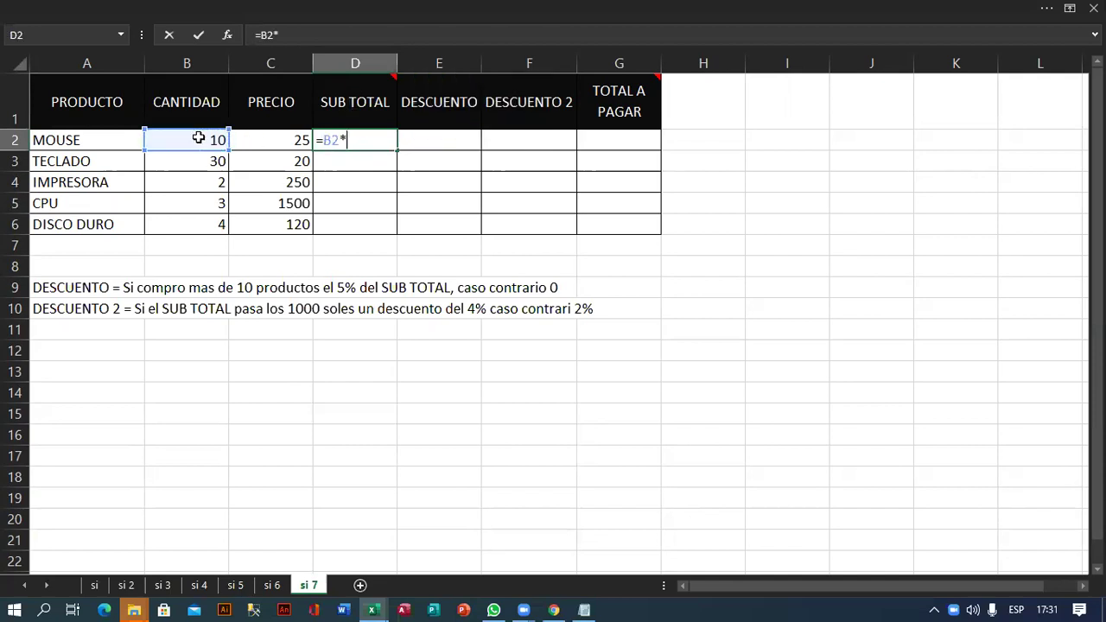
{"action": "left_click", "coordinate": [266, 140]}
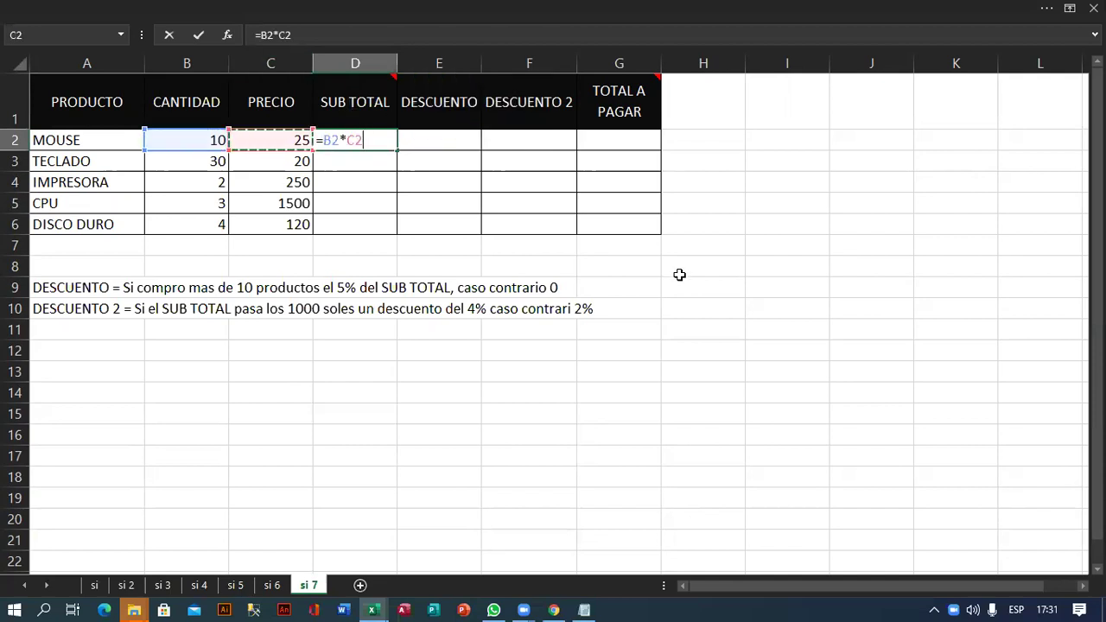
{"action": "key", "text": "Return"}
{"action": "key", "text": "Up"}
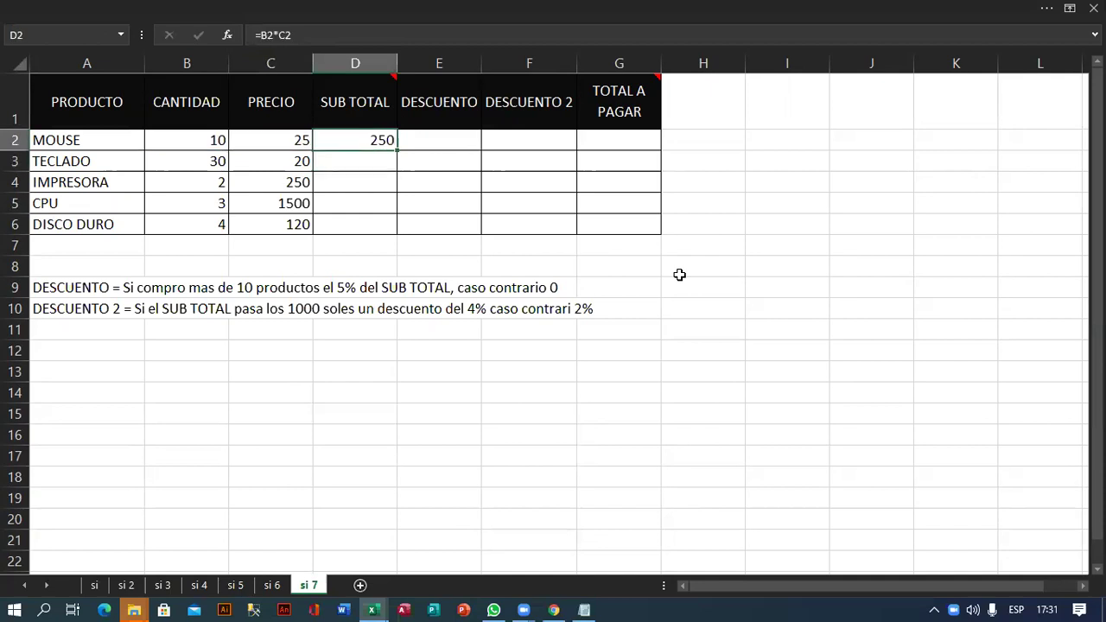
{"action": "left_click_drag", "start_coordinate": [396, 150], "coordinate": [382, 233]}
- Start the DESCUENTO formula in E2 with the SI function and the logical test B2>10
{"action": "left_click", "coordinate": [440, 114]}
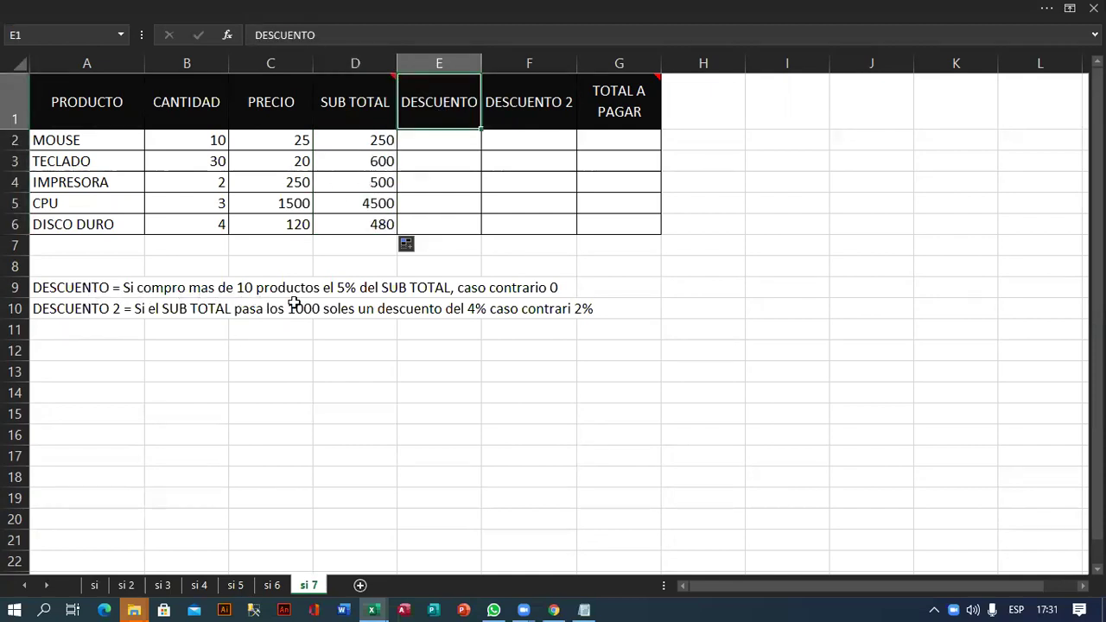
{"action": "left_click", "coordinate": [433, 143]}
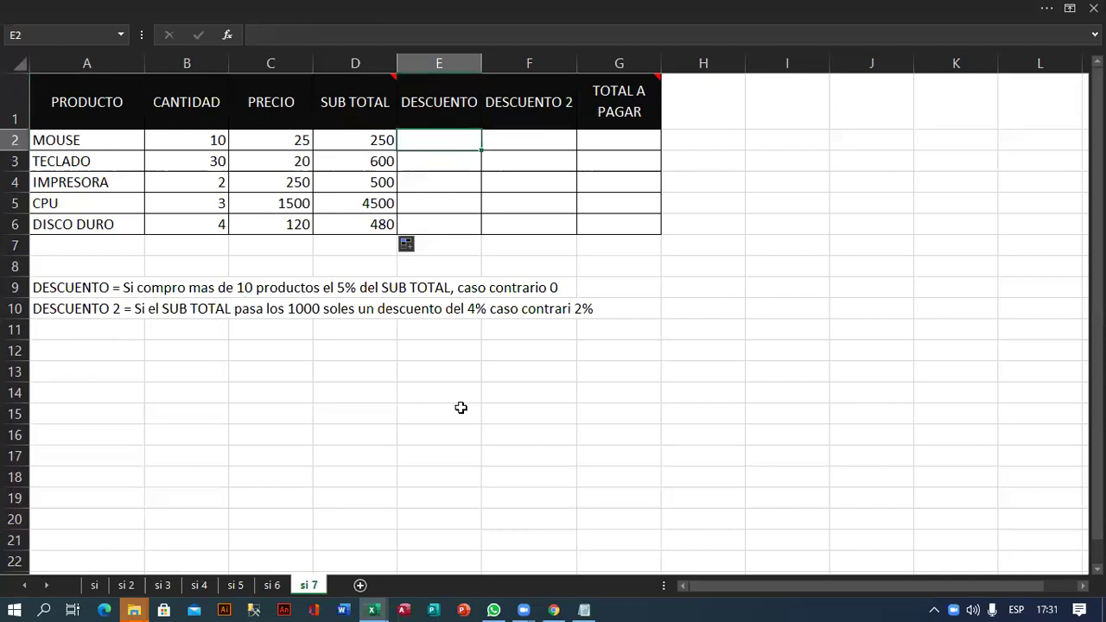
{"action": "type", "text": "=si("}
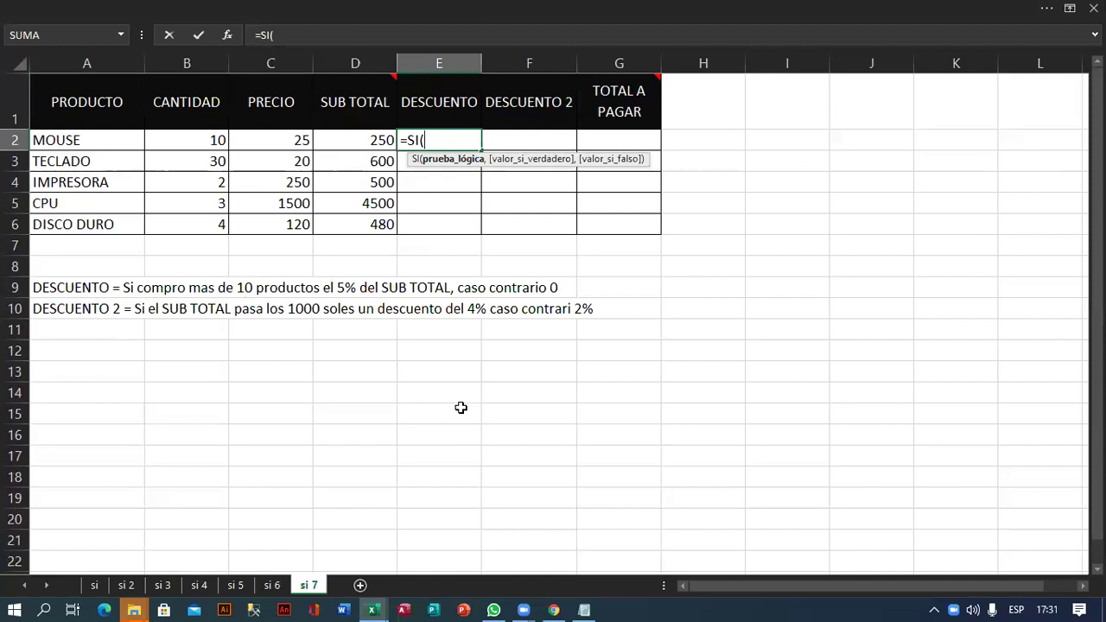
{"action": "left_click", "coordinate": [210, 143]}
{"action": "type", "text": ">"}
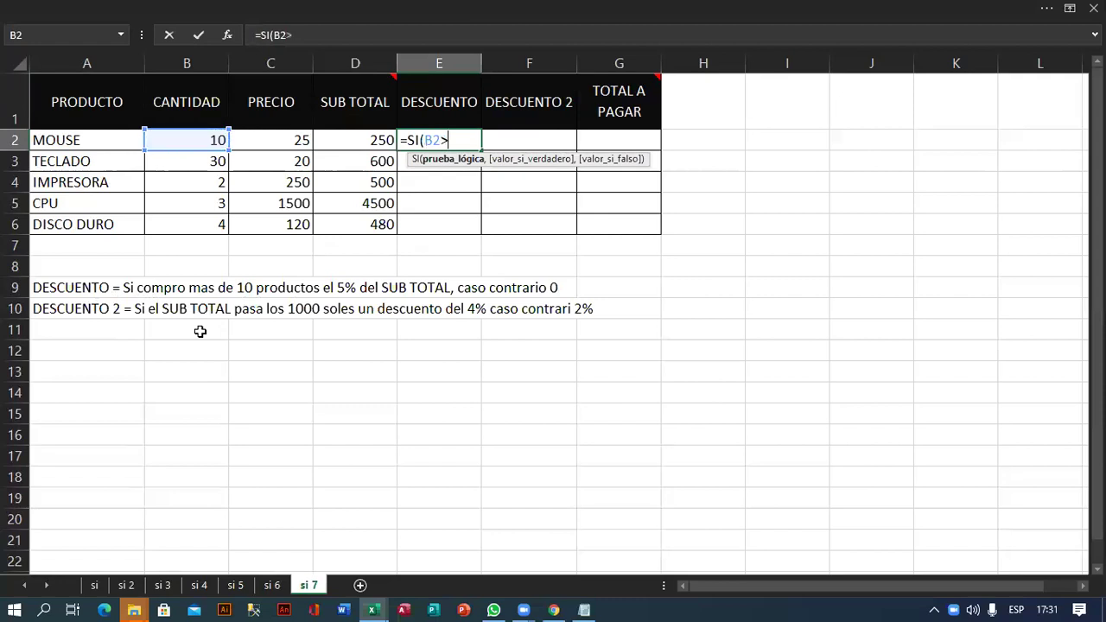
{"action": "type", "text": "10"}
{"action": "type", "text": ","}
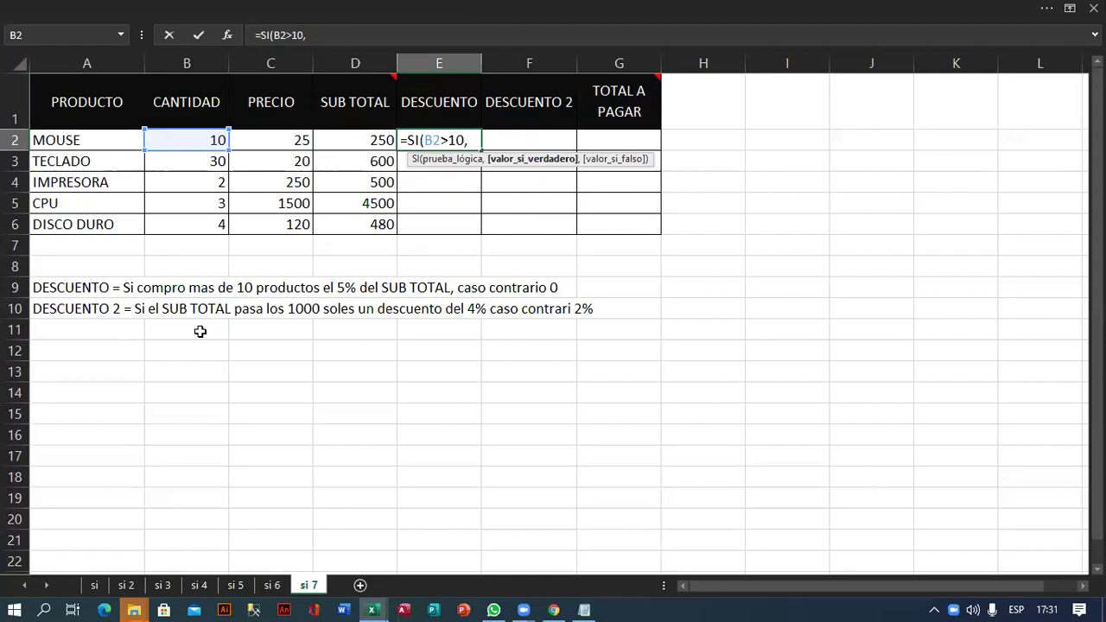
- Complete the DESCUENTO formula in E2 with 5%*D2 as the true value and 0 as the false value
{"action": "type", "text": "5%*"}
{"action": "left_click", "coordinate": [370, 140]}
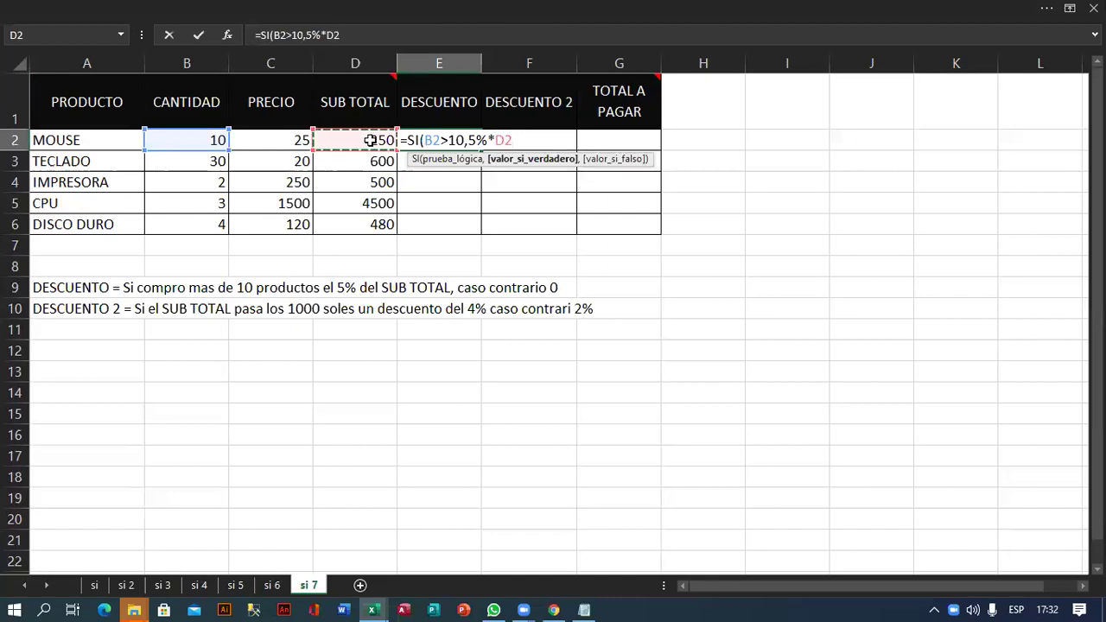
{"action": "type", "text": ","}
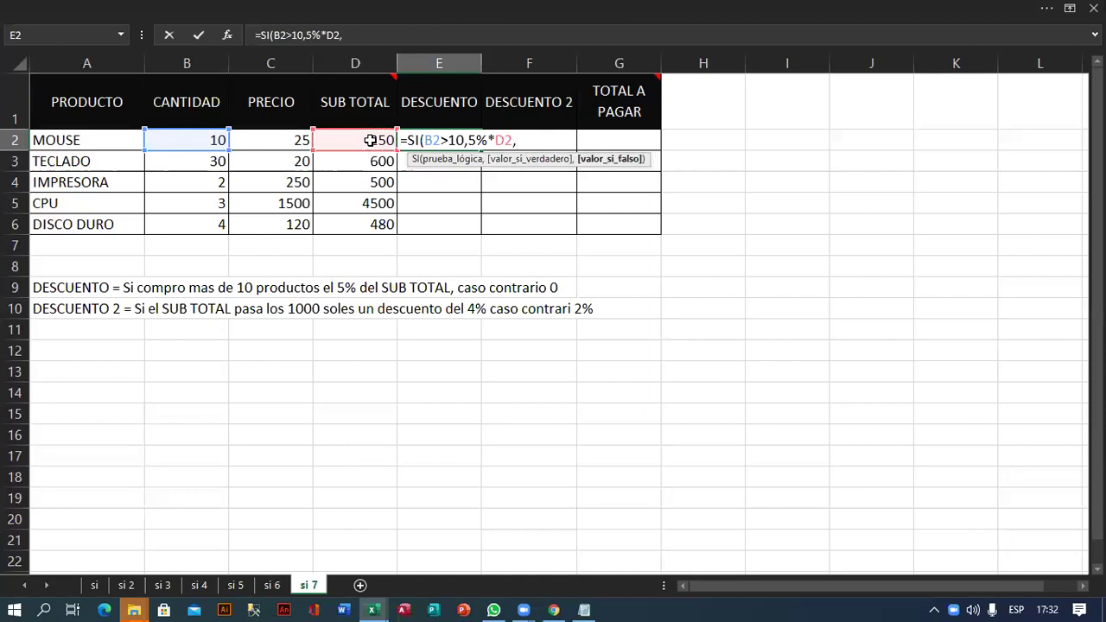
{"action": "type", "text": "0)"}
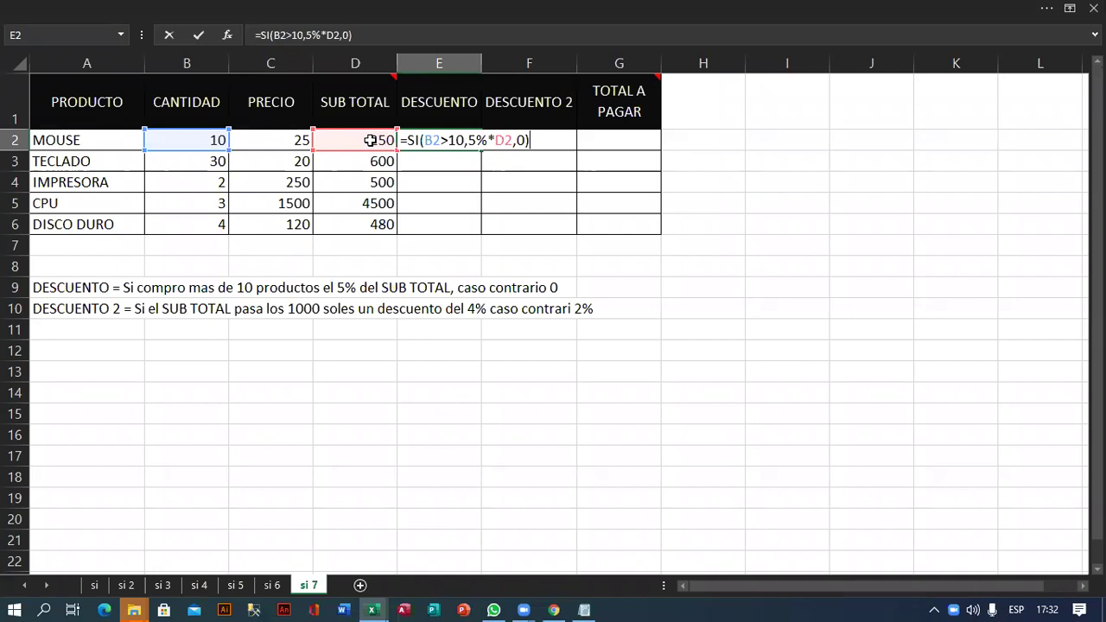
{"action": "key", "text": "Return"}
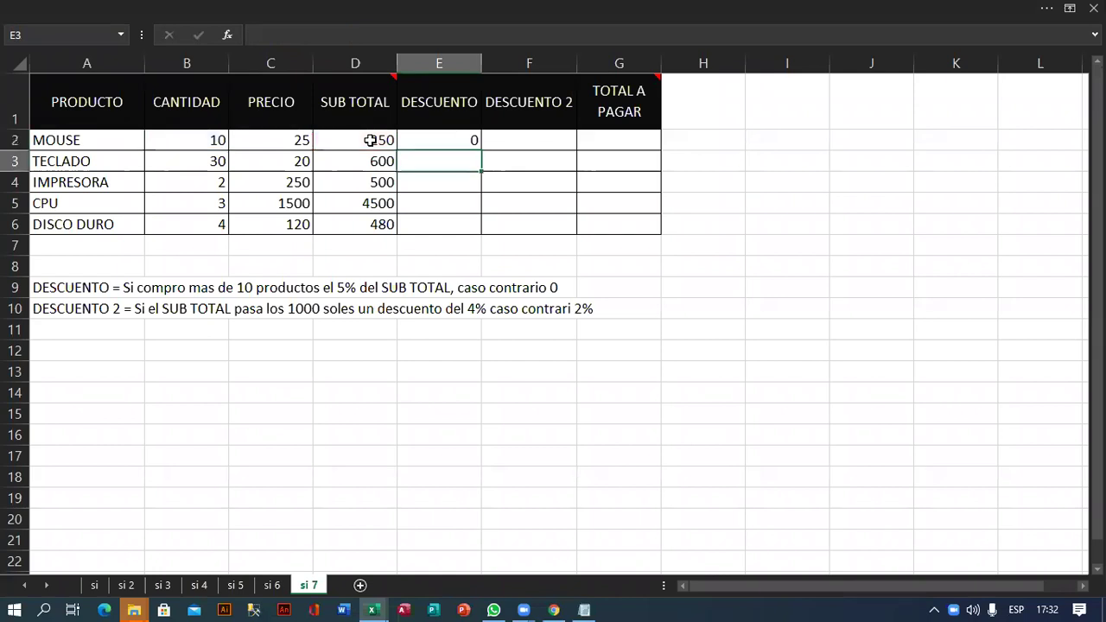
{"action": "left_click", "coordinate": [457, 139]}
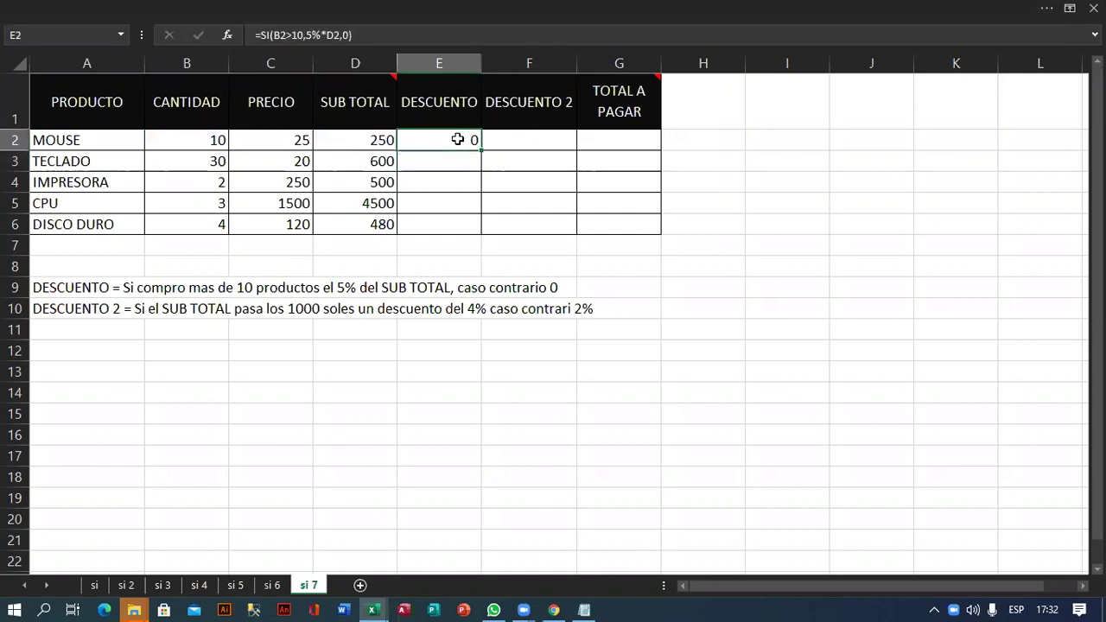
- Check the DESCUENTO formula in E2 and fill it down to E6
{"action": "double_click", "coordinate": [458, 139]}
{"action": "left_click", "coordinate": [528, 140]}
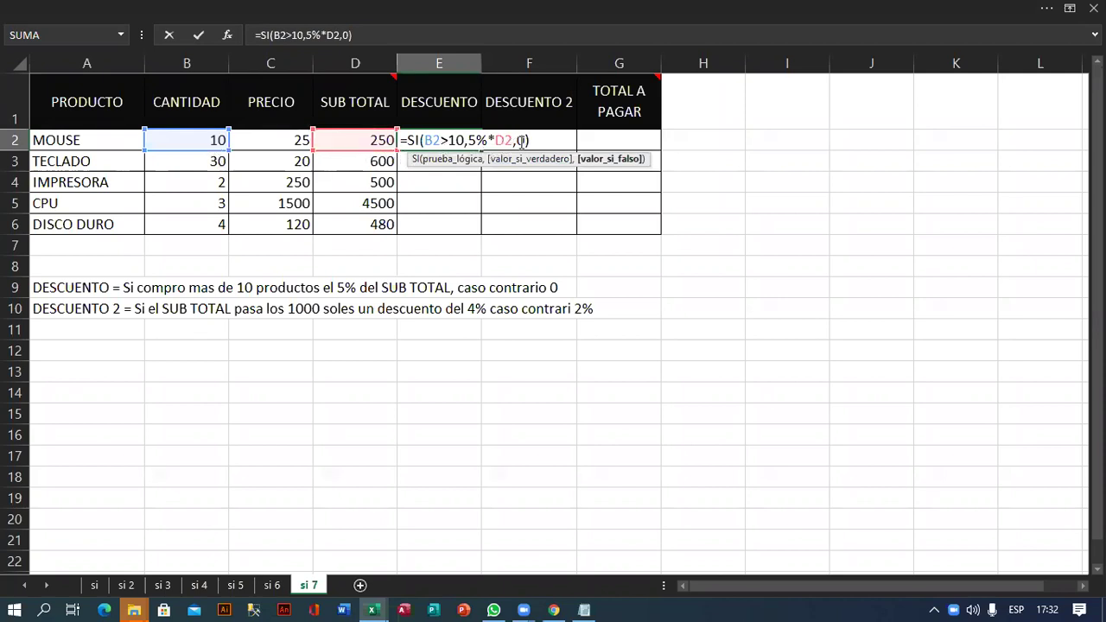
{"action": "key", "text": "Return"}
{"action": "left_click", "coordinate": [469, 140]}
{"action": "left_click_drag", "start_coordinate": [480, 151], "coordinate": [479, 233]}
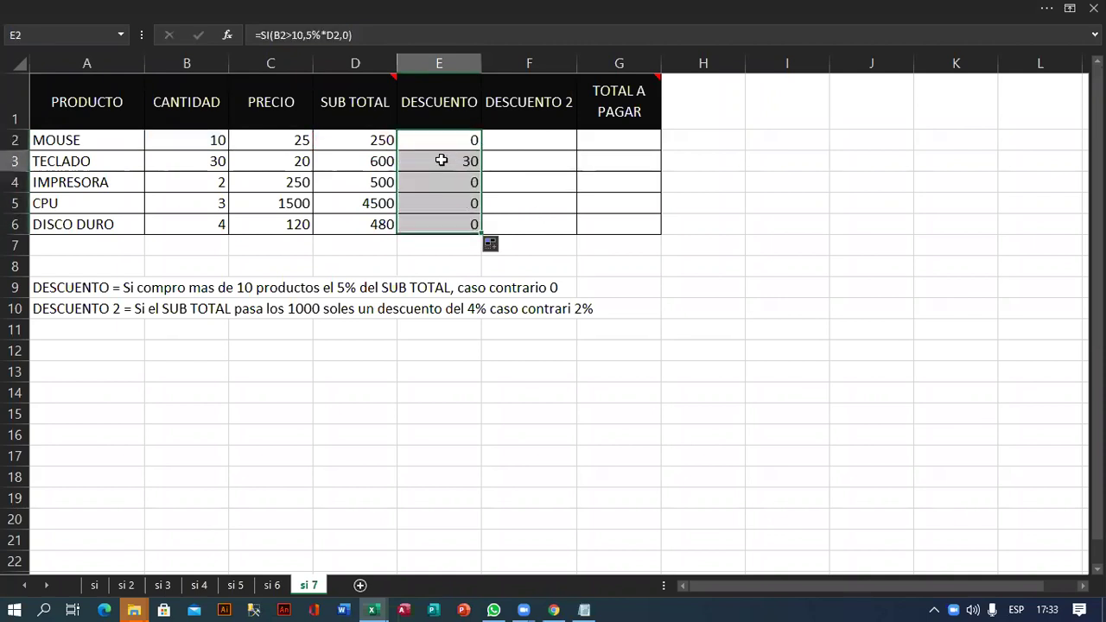
- Review the true value in the E3 DESCUENTO formula and the false value in the E2 formula
{"action": "double_click", "coordinate": [441, 160]}
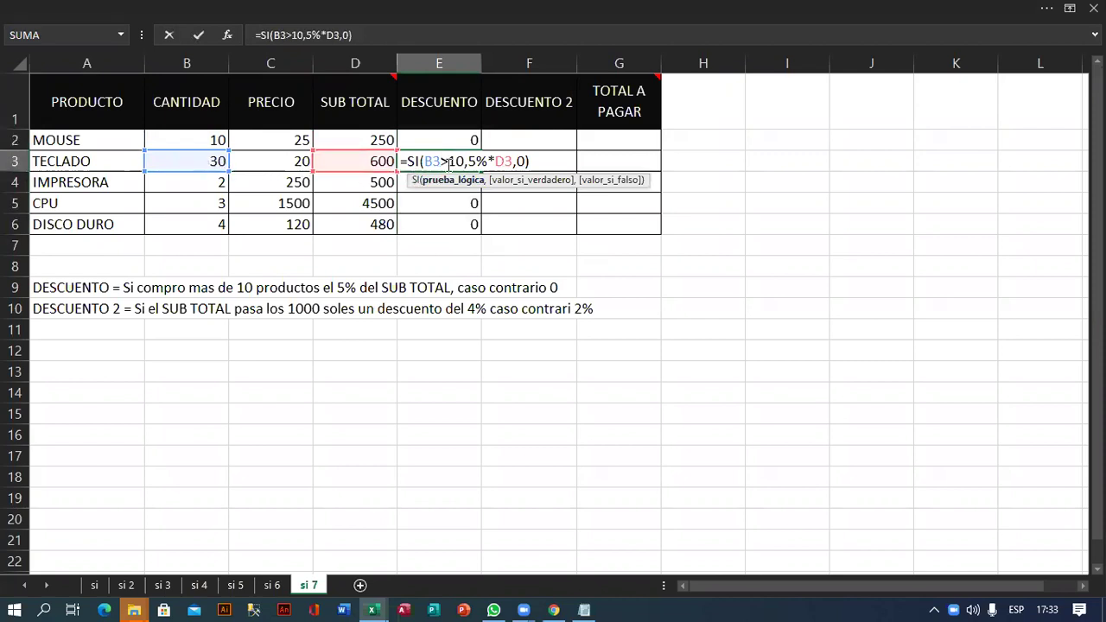
{"action": "left_click_drag", "start_coordinate": [467, 161], "coordinate": [513, 161]}
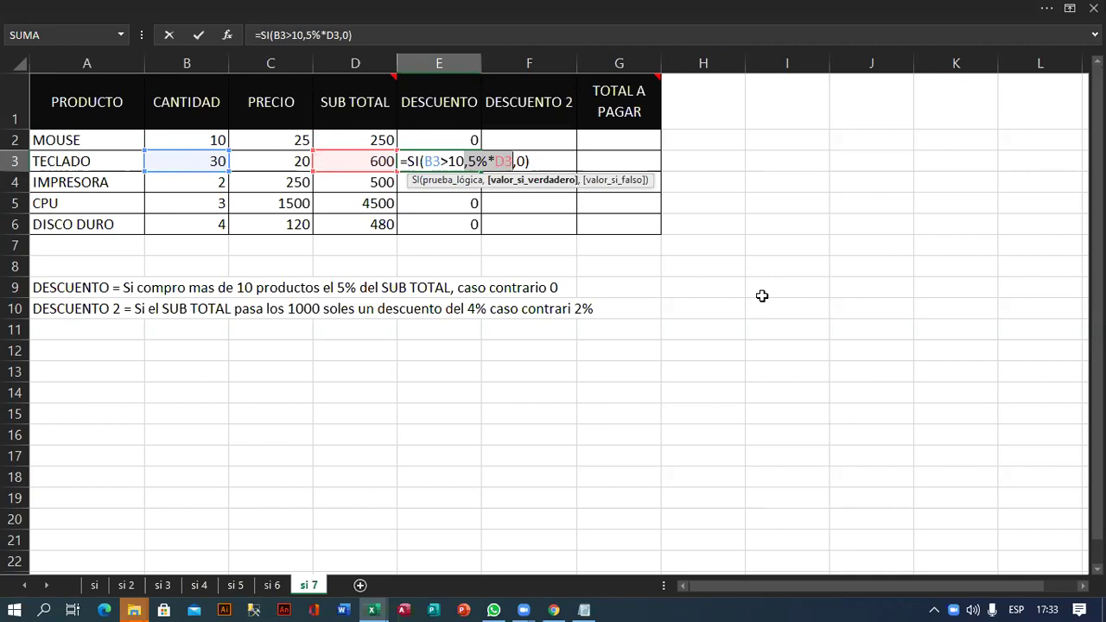
{"action": "key", "text": "Return"}
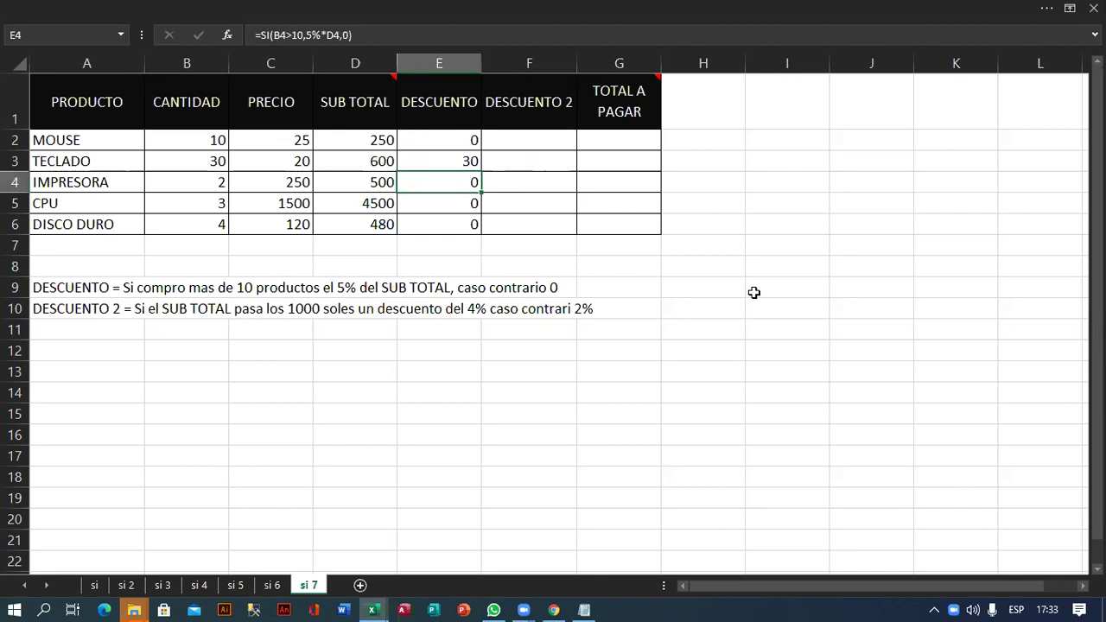
{"action": "left_click", "coordinate": [469, 141]}
{"action": "left_click", "coordinate": [538, 145]}
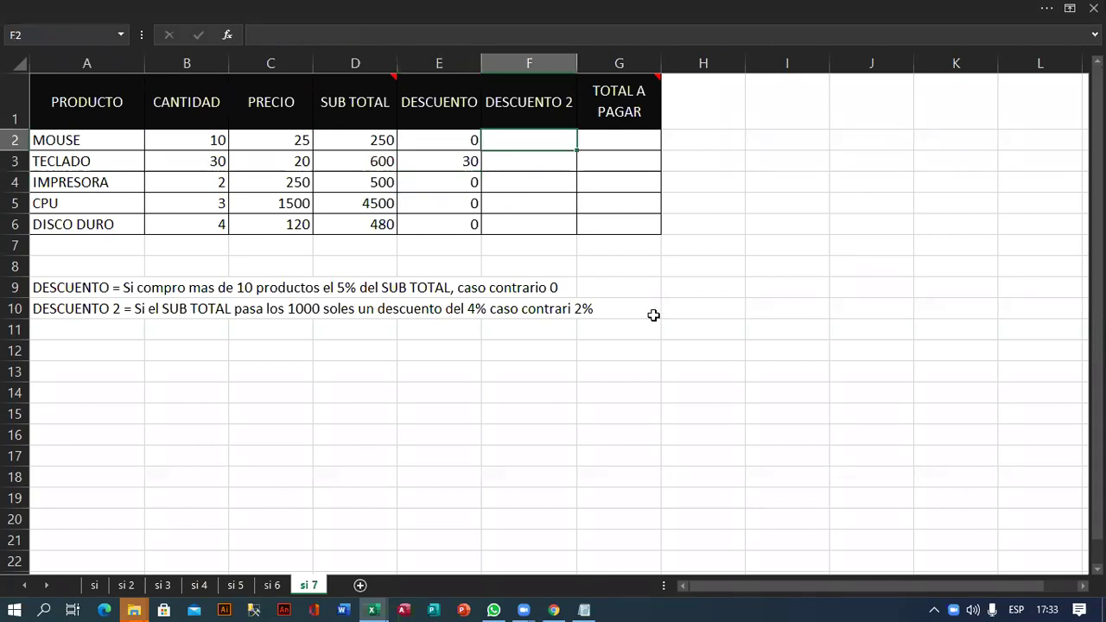
{"action": "double_click", "coordinate": [469, 141]}
{"action": "left_click", "coordinate": [517, 140]}
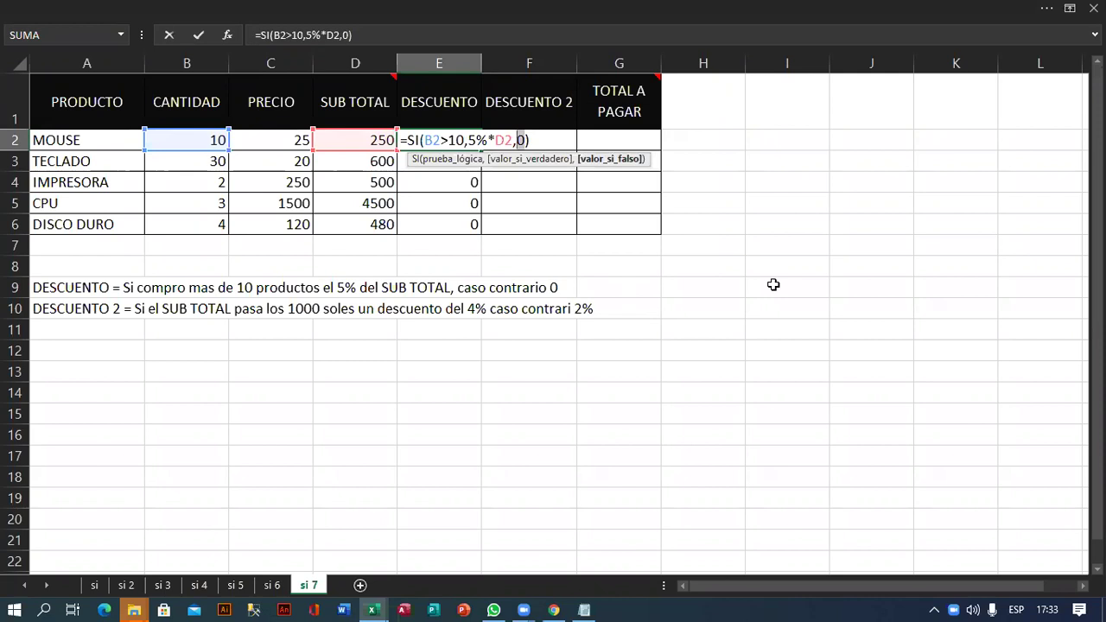
{"action": "key", "text": "Return"}
- Start the DESCUENTO 2 formula in F2 with the SI function and the logical test D2>1000
{"action": "key", "text": "Up"}
{"action": "key", "text": "Right"}
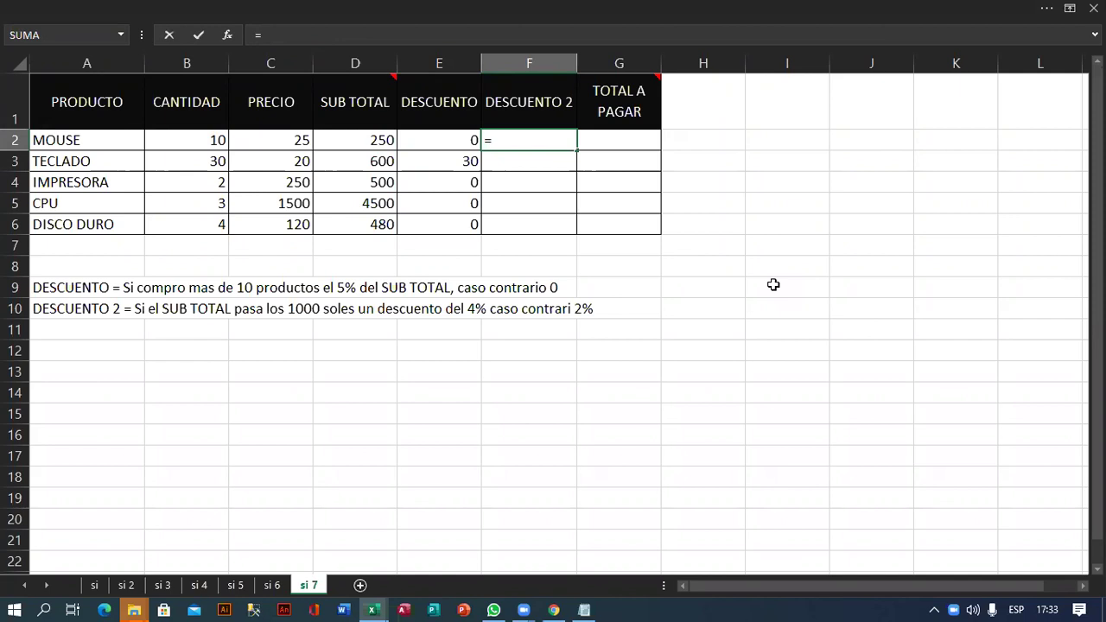
{"action": "type", "text": "SI("}
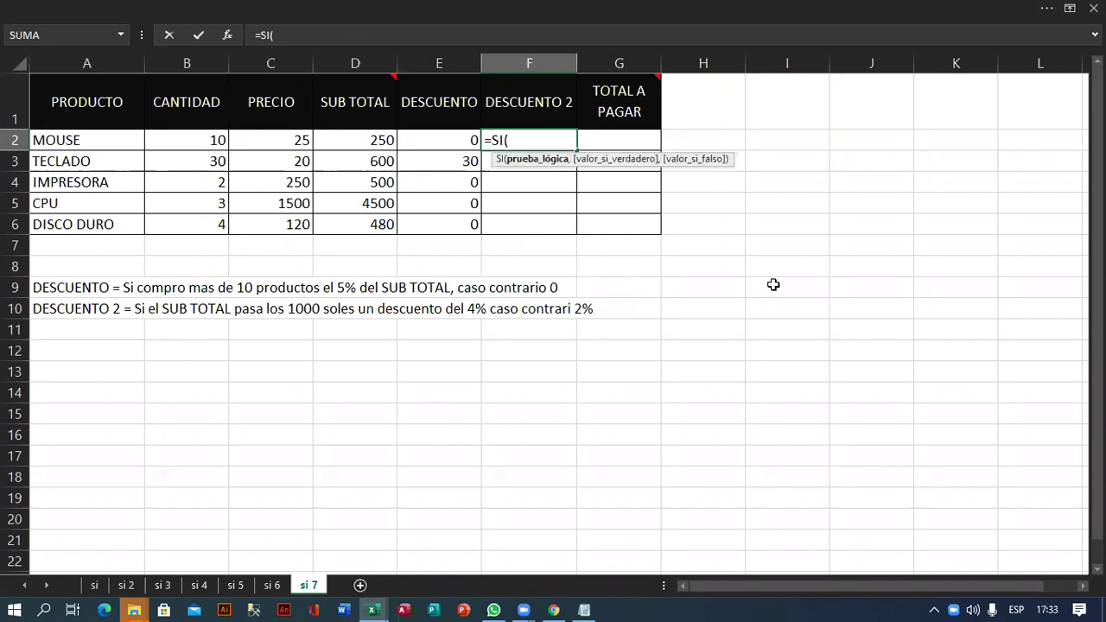
{"action": "left_click", "coordinate": [375, 142]}
{"action": "type", "text": ">100"}
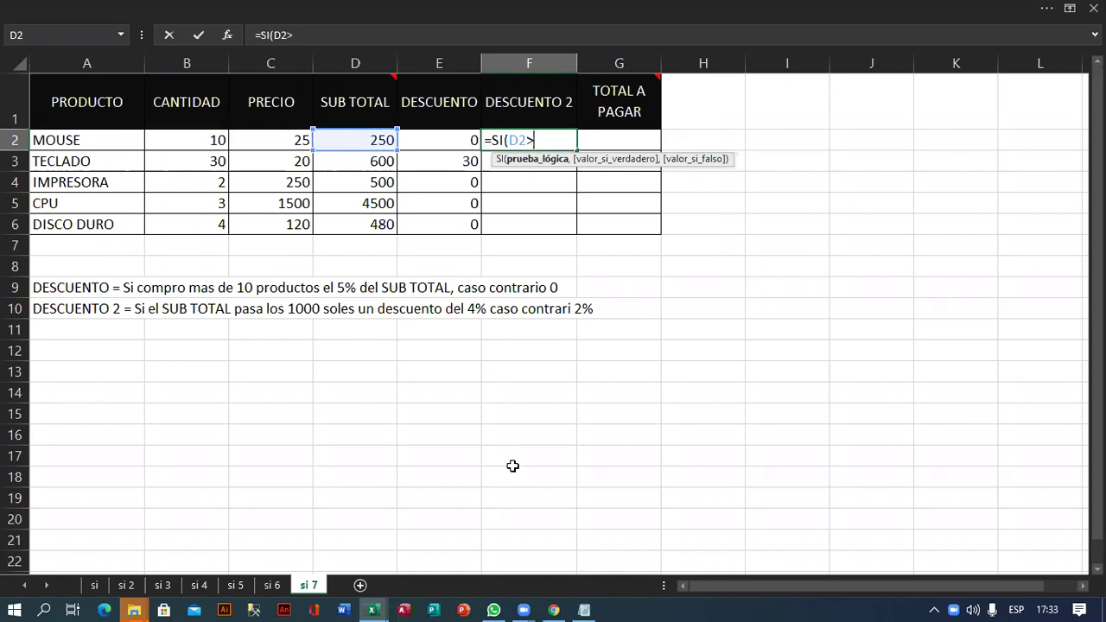
{"action": "type", "text": "0,"}
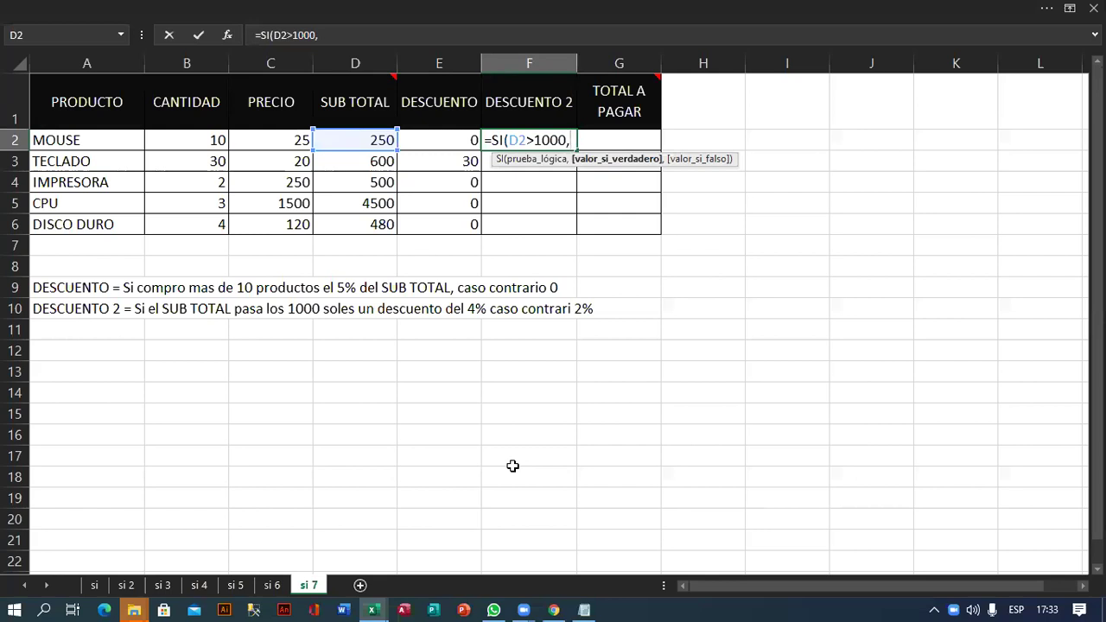
- Complete the DESCUENTO 2 formula in F2 with 4%*D2 as the true value and 2*D2 as the false value
{"action": "type", "text": "4%*"}
{"action": "left_click", "coordinate": [354, 140]}
{"action": "type", "text": ",2*"}
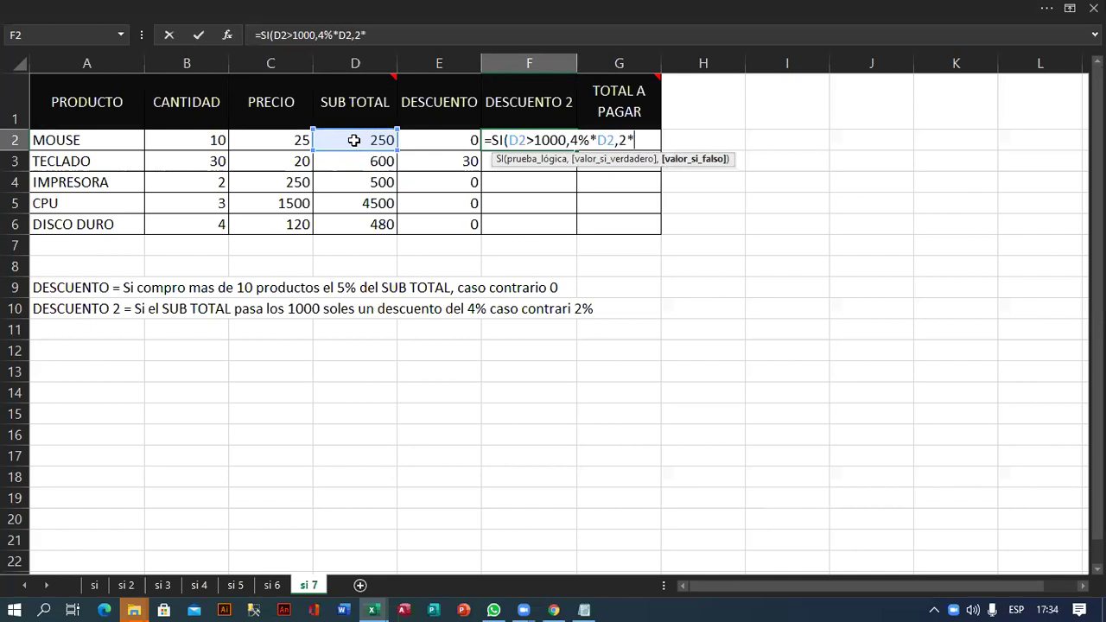
{"action": "left_click", "coordinate": [354, 140]}
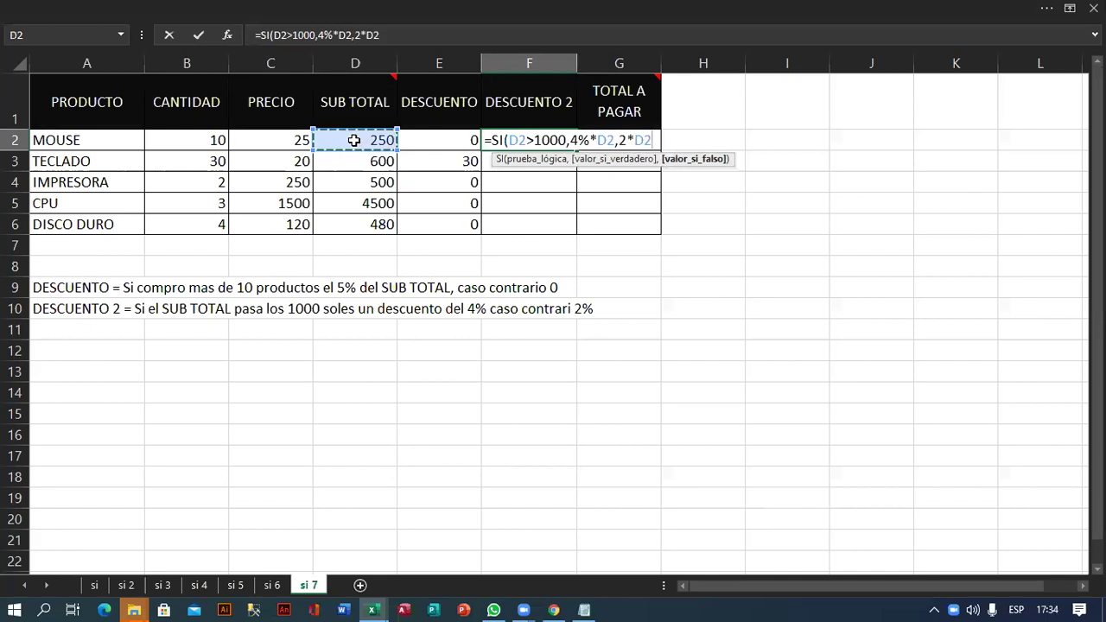
{"action": "type", "text": ")"}
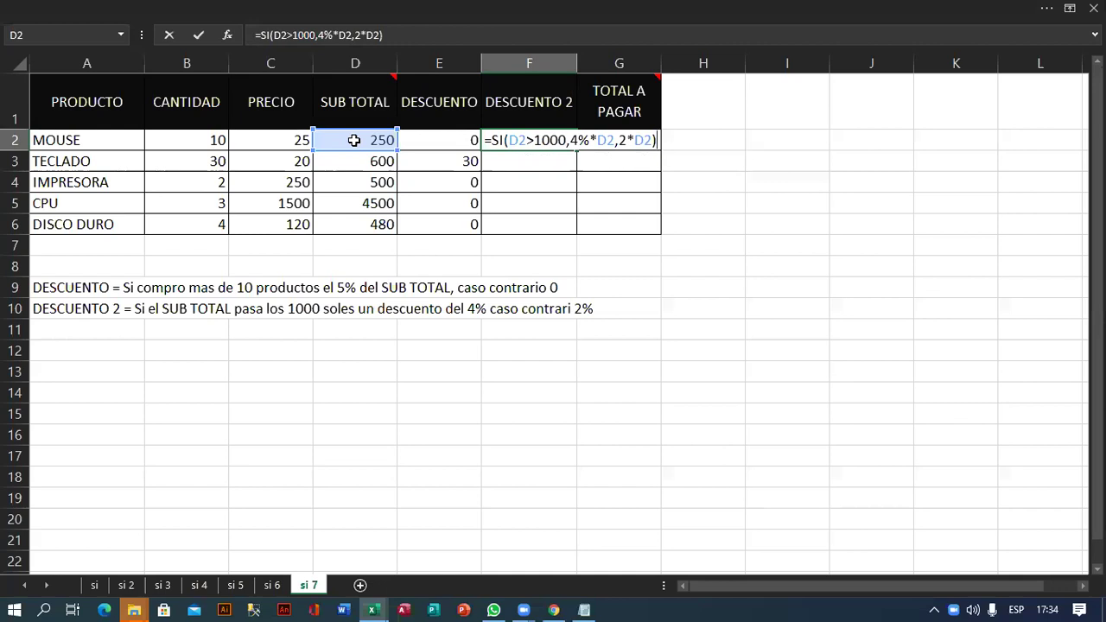
{"action": "key", "text": "Return"}
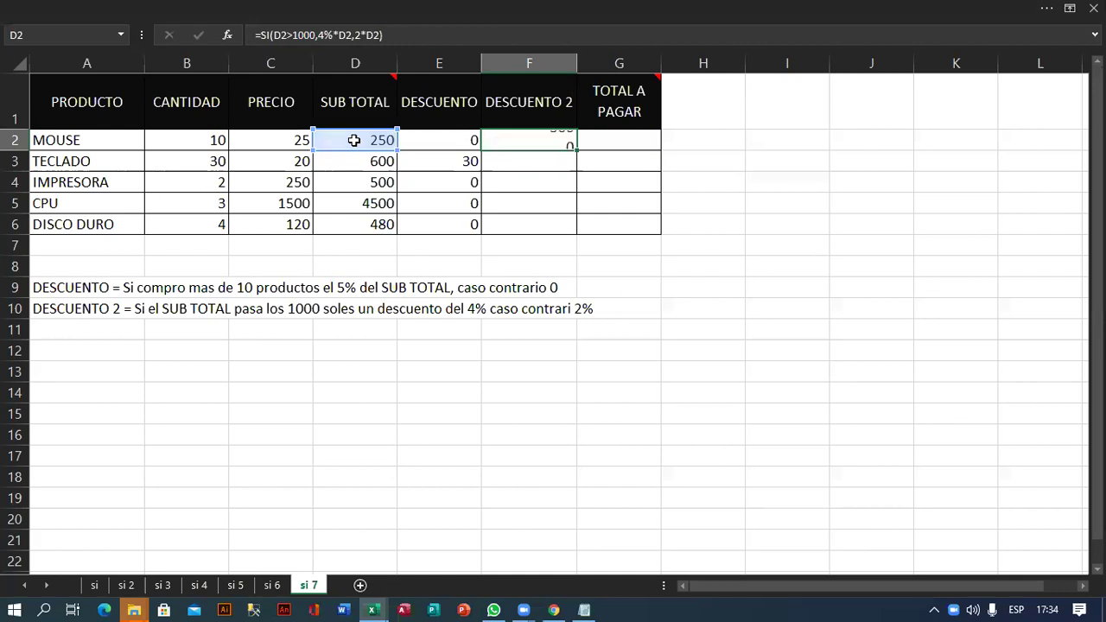
- Review the DESCUENTO 2 formula in F2 and fill it down to F6
{"action": "left_click", "coordinate": [558, 138]}
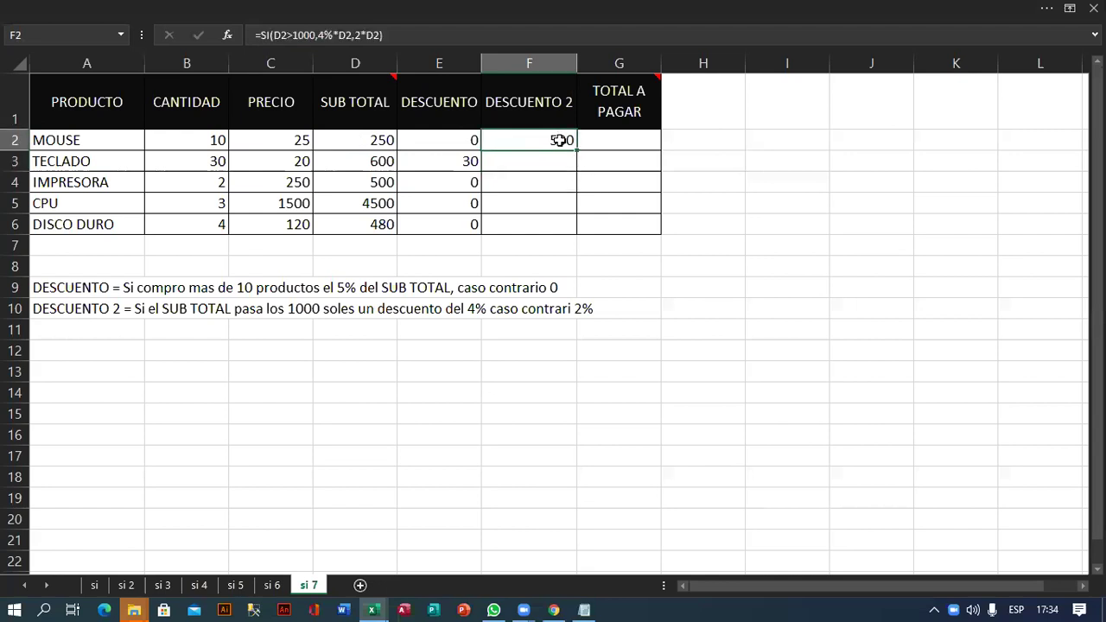
{"action": "double_click", "coordinate": [557, 138]}
{"action": "left_click", "coordinate": [665, 140]}
{"action": "left_click", "coordinate": [558, 140]}
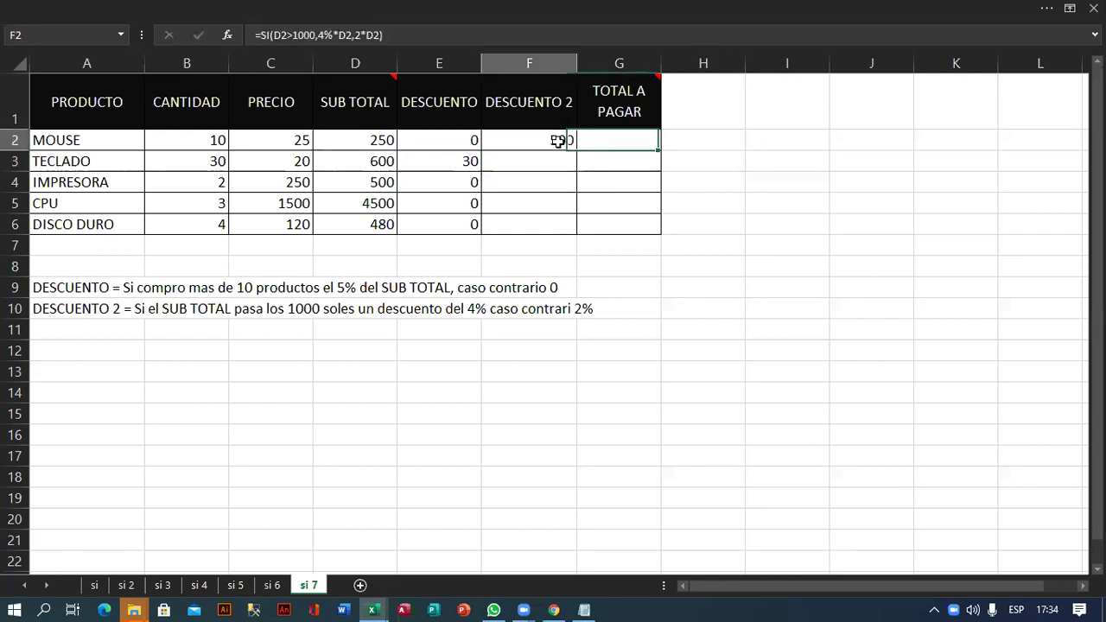
{"action": "double_click", "coordinate": [557, 139]}
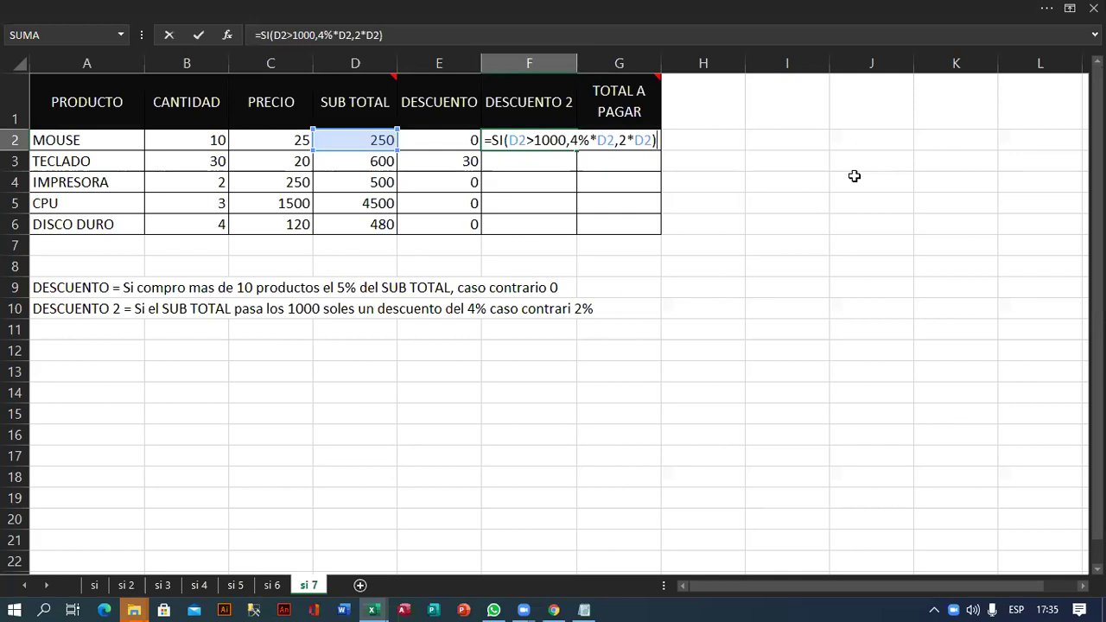
{"action": "key", "text": "Return"}
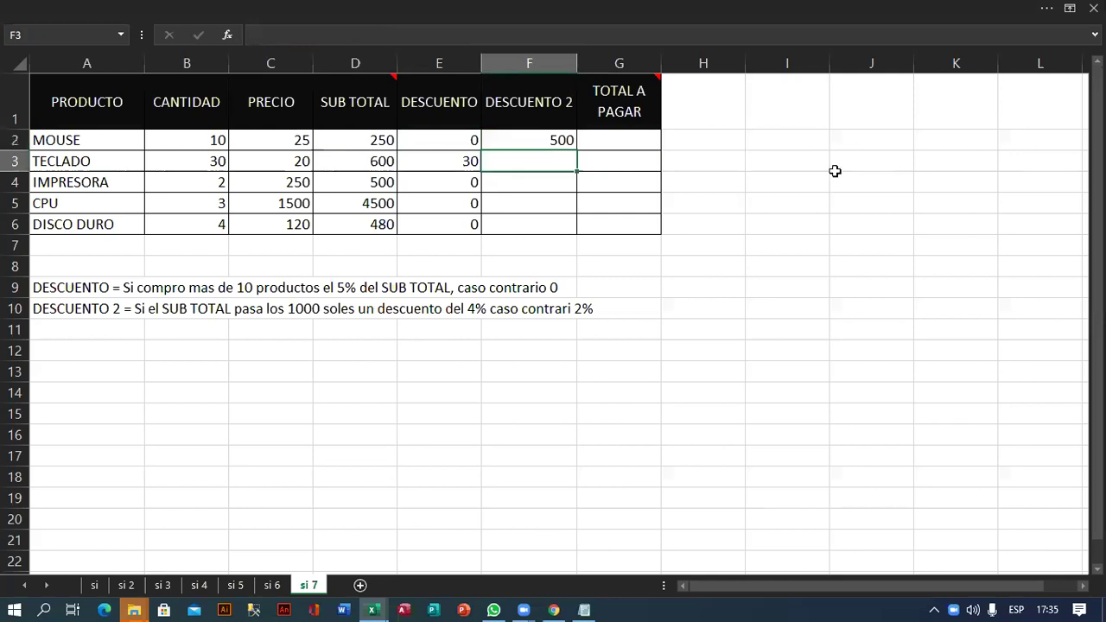
{"action": "left_click", "coordinate": [565, 142]}
{"action": "left_click_drag", "start_coordinate": [566, 221], "coordinate": [572, 226]}
- Enter the TOTAL A PAGAR formula =D2-E2-F2 in G2, subtracting both discounts from the subtotal
{"action": "left_click", "coordinate": [609, 145]}
{"action": "mouse_move", "coordinate": [633, 105]}
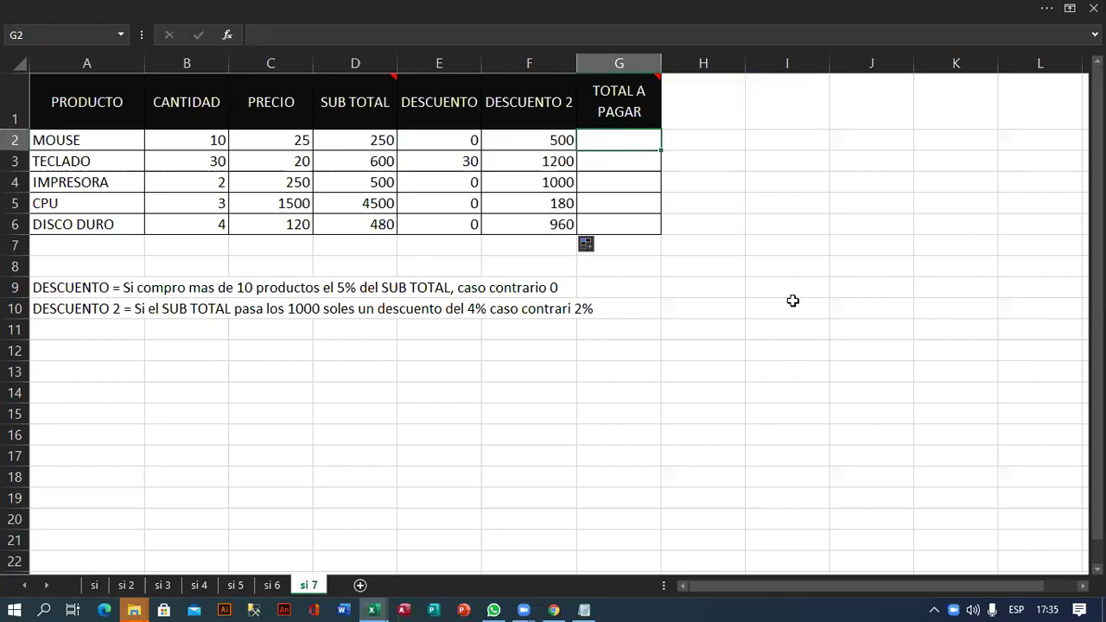
{"action": "type", "text": "="}
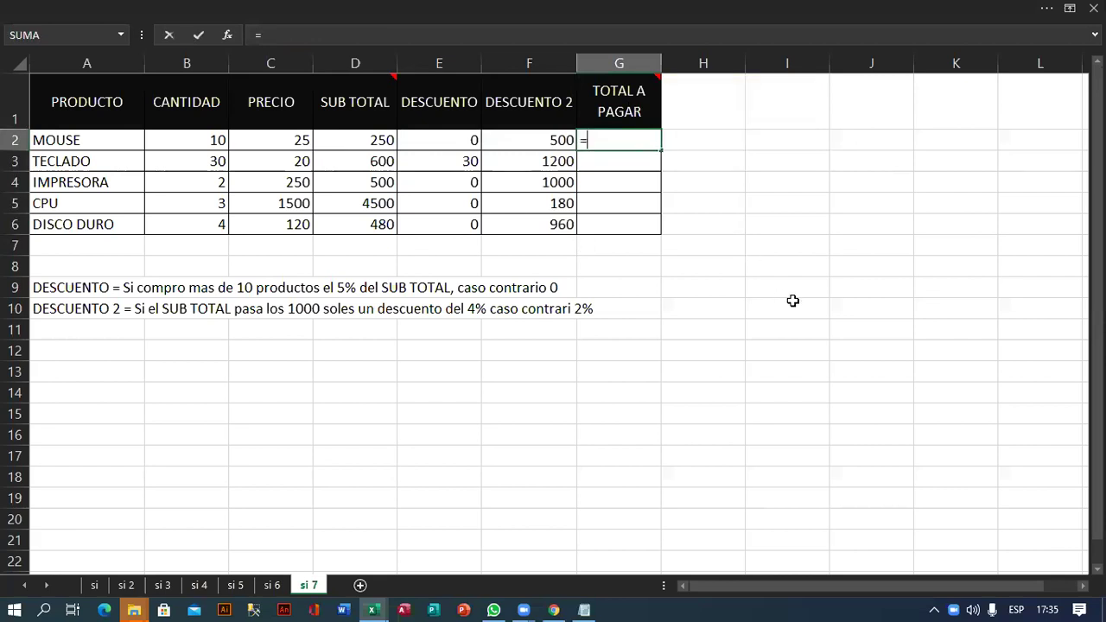
{"action": "left_click", "coordinate": [374, 139]}
{"action": "type", "text": "-"}
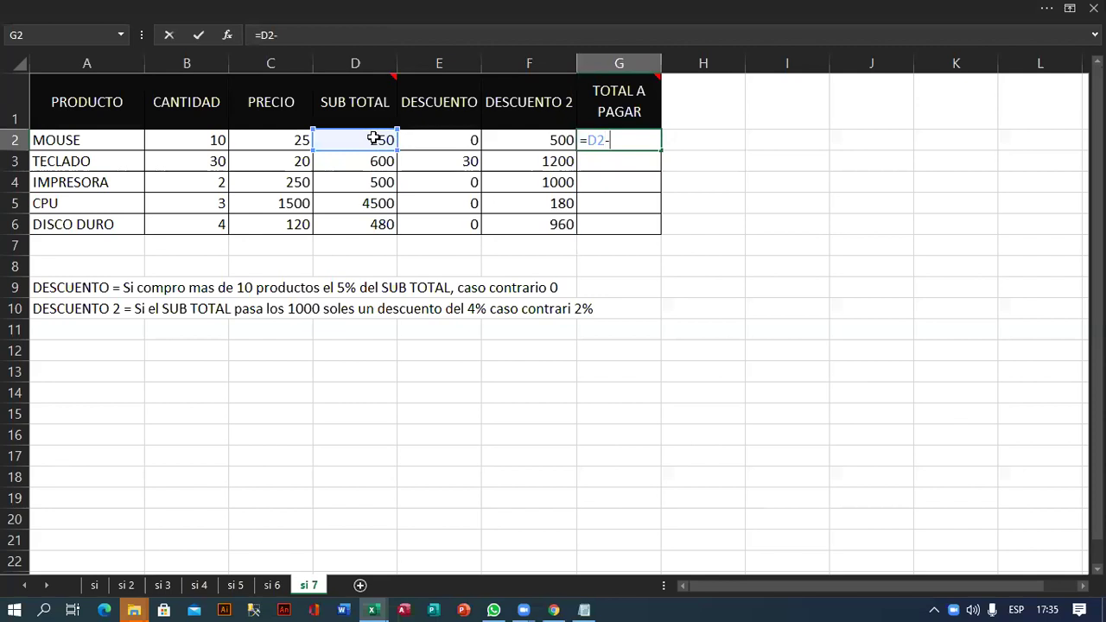
{"action": "left_click", "coordinate": [414, 138]}
{"action": "type", "text": "-"}
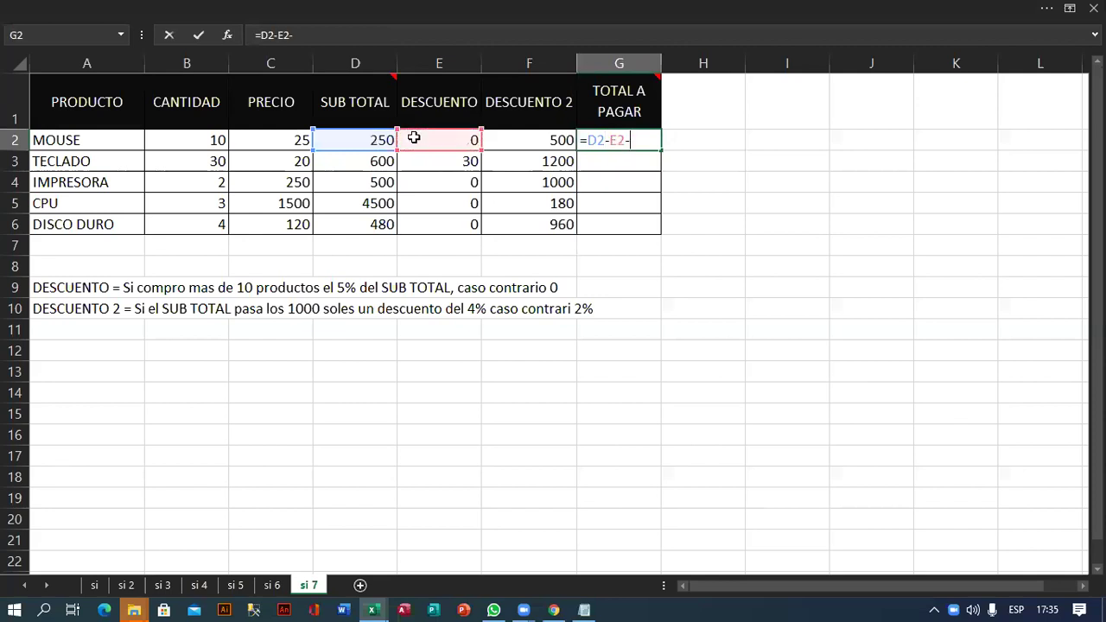
{"action": "left_click", "coordinate": [537, 140]}
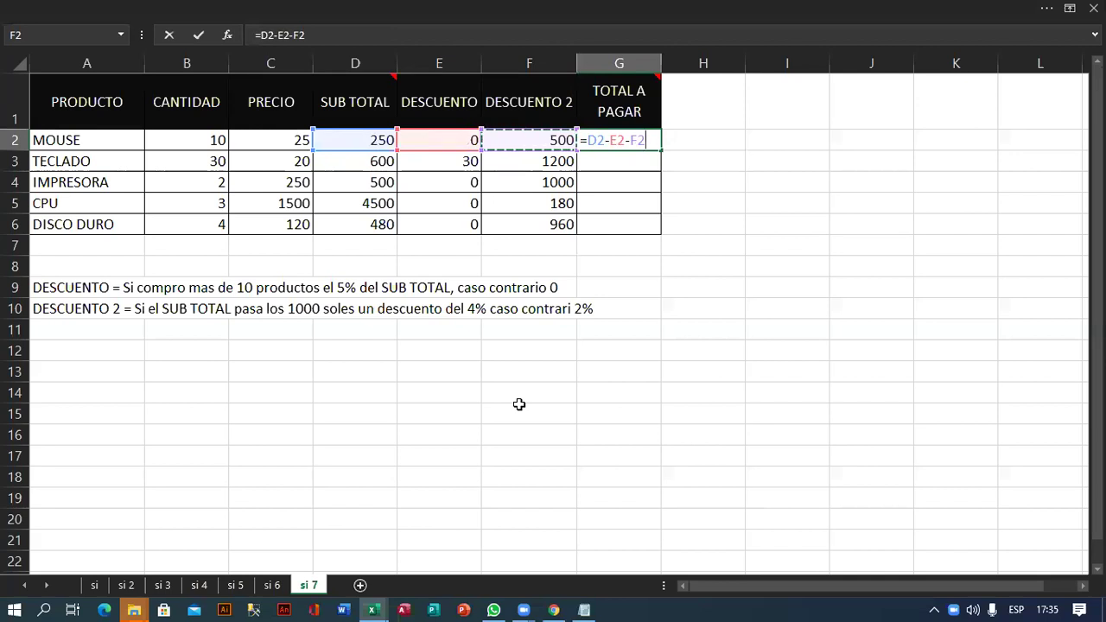
{"action": "key", "text": "Return"}
{"action": "key", "text": "Up"}
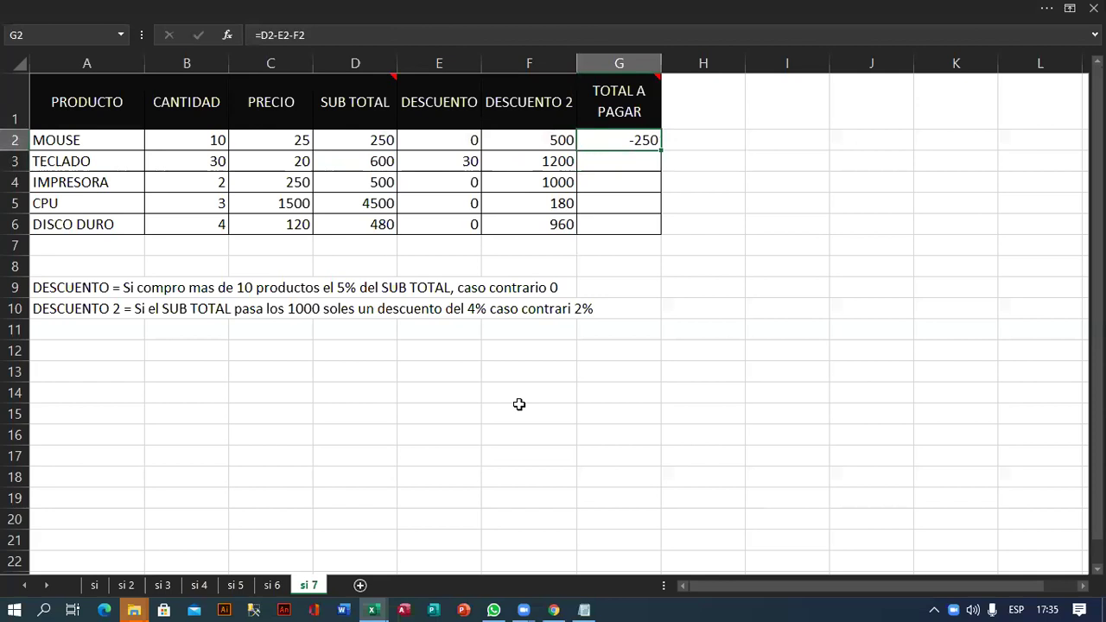
- Correct the false value in the F2 DESCUENTO 2 formula to 2%*D2 and refill the column down to F6
{"action": "left_click", "coordinate": [561, 145]}
{"action": "double_click", "coordinate": [561, 145]}
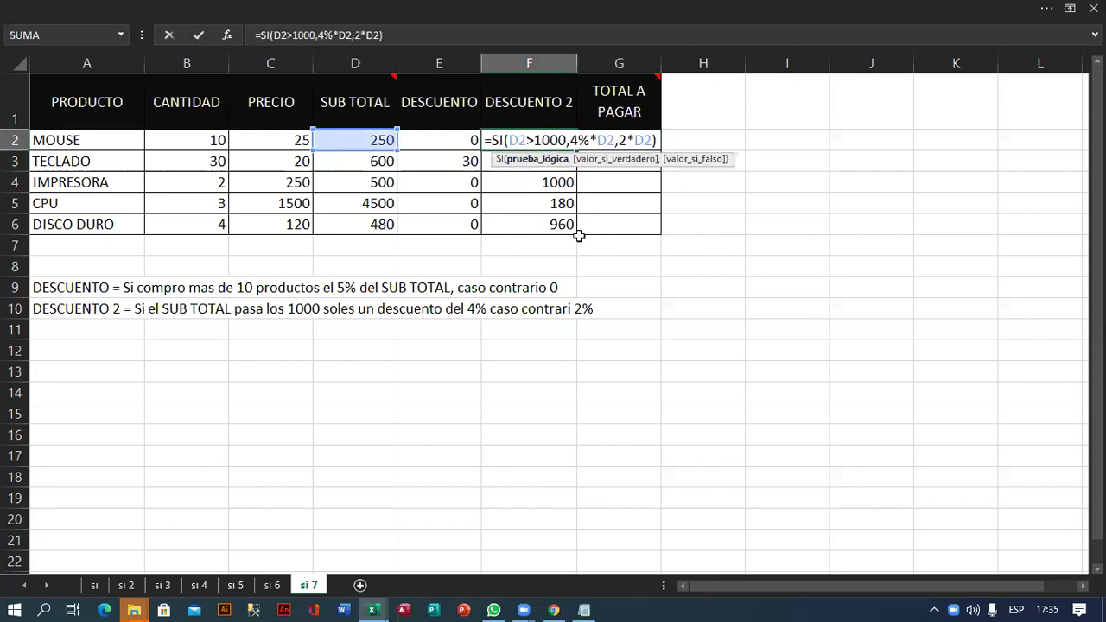
{"action": "left_click", "coordinate": [627, 140]}
{"action": "type", "text": "%"}
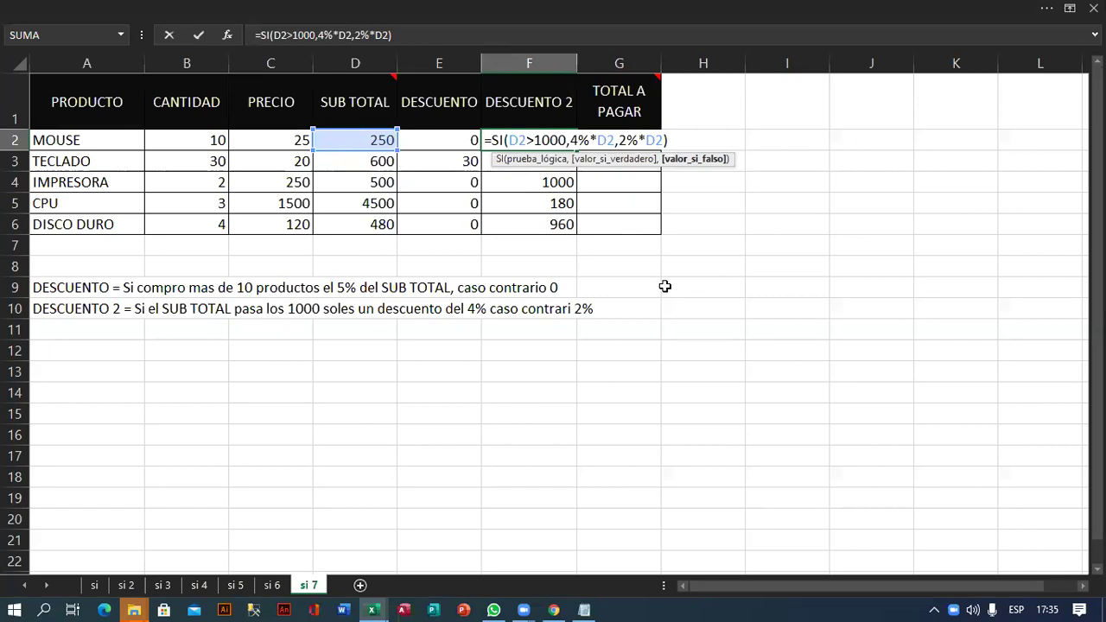
{"action": "key", "text": "Return"}
{"action": "key", "text": "Up"}
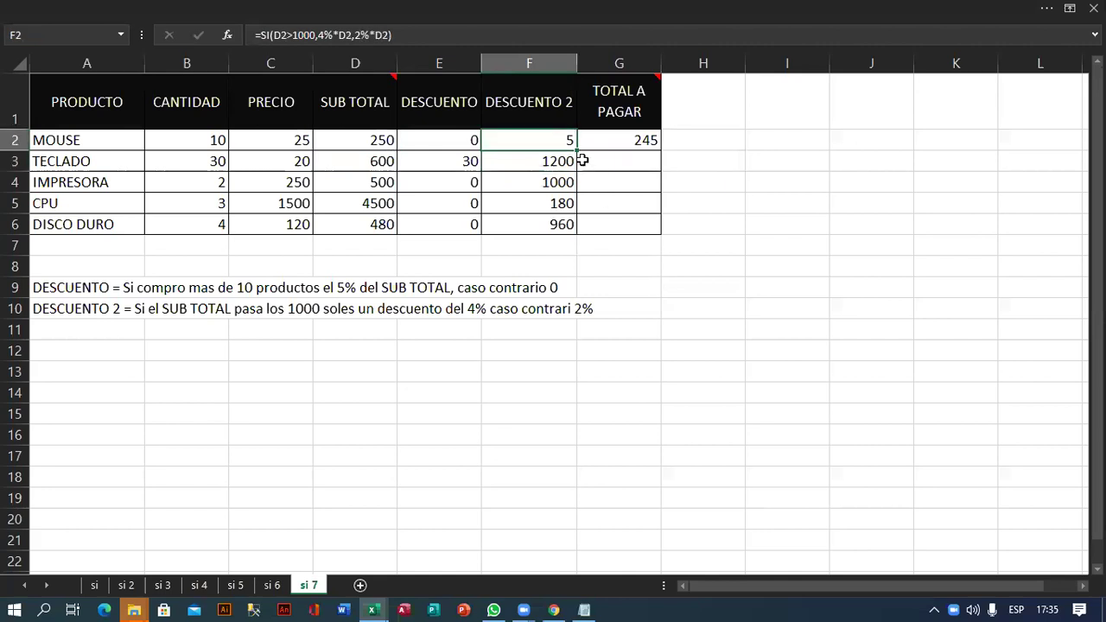
{"action": "left_click_drag", "start_coordinate": [576, 151], "coordinate": [576, 235]}
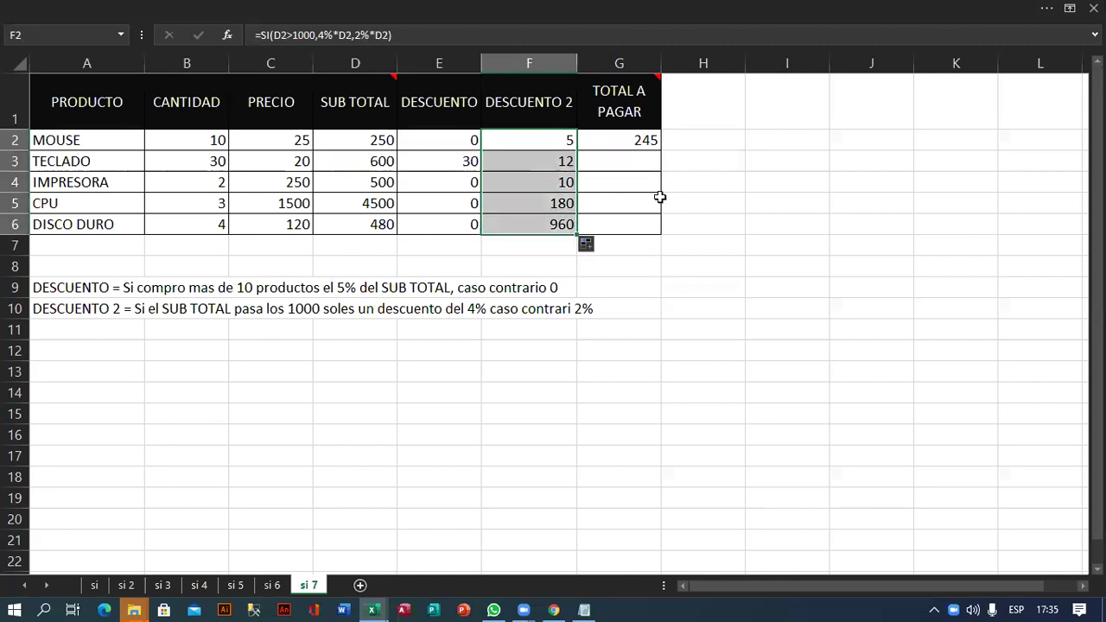
- Check the TOTAL A PAGAR formula in G2 and fill it down to G6
{"action": "double_click", "coordinate": [650, 140]}
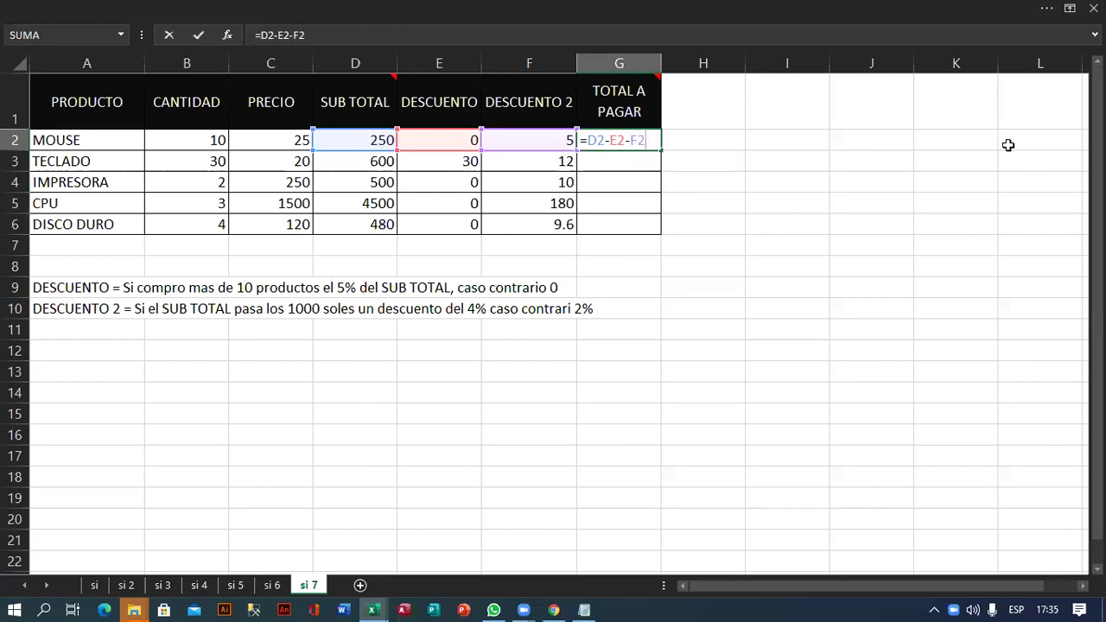
{"action": "key", "text": "Escape"}
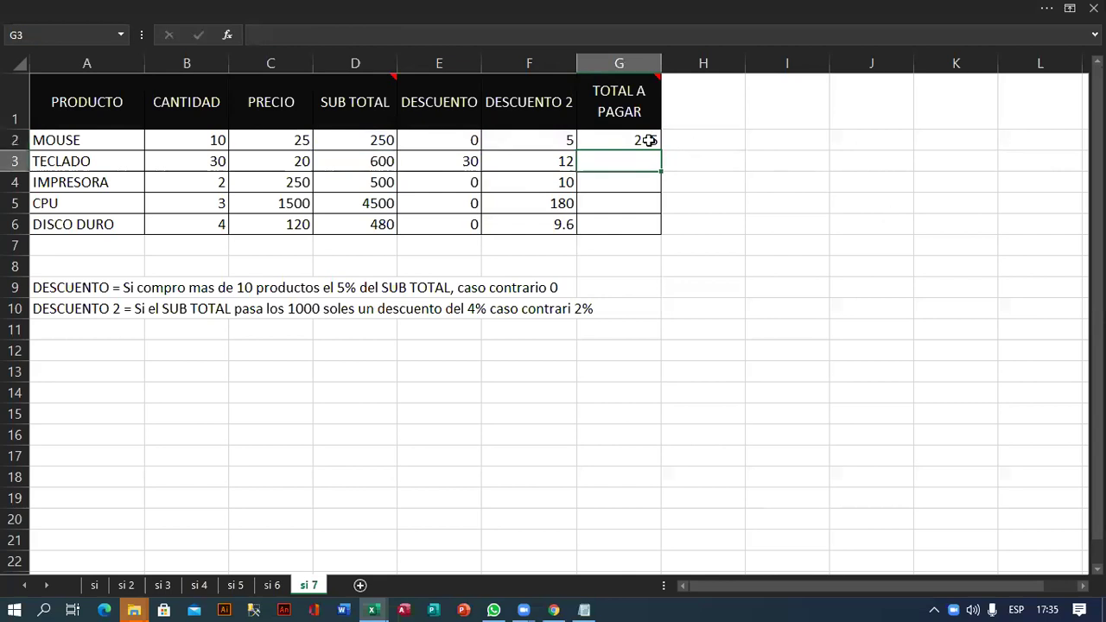
{"action": "left_click_drag", "start_coordinate": [660, 149], "coordinate": [658, 231]}
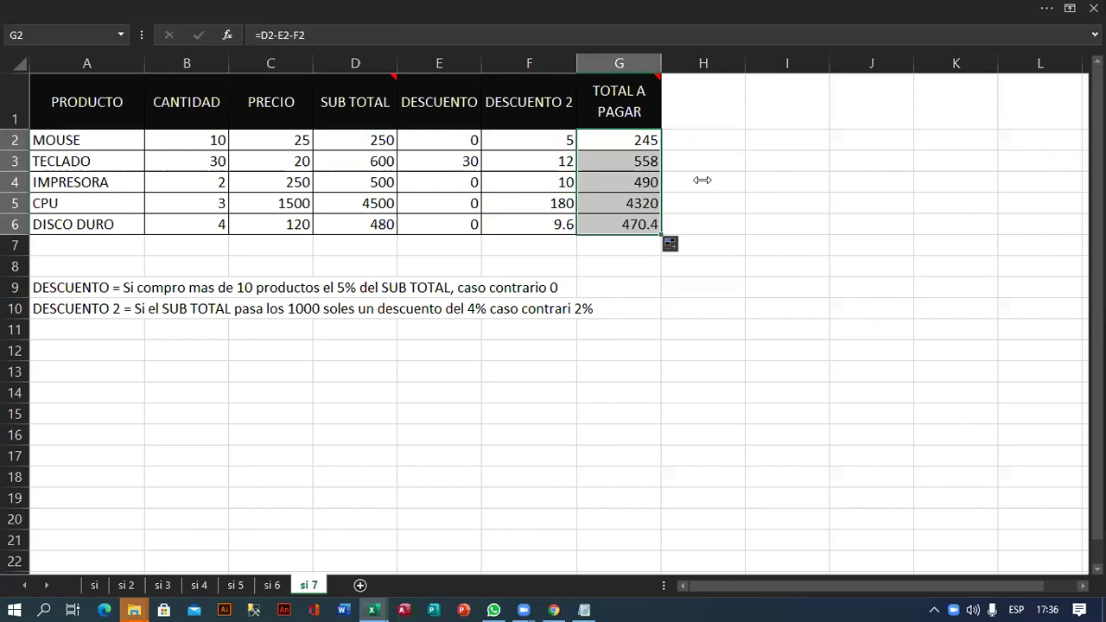
- Review the TOTAL A PAGAR formula in G2, and the CANTIDAD, PRECIO and SUB TOTAL cells of the MOUSE row
{"action": "double_click", "coordinate": [644, 139]}
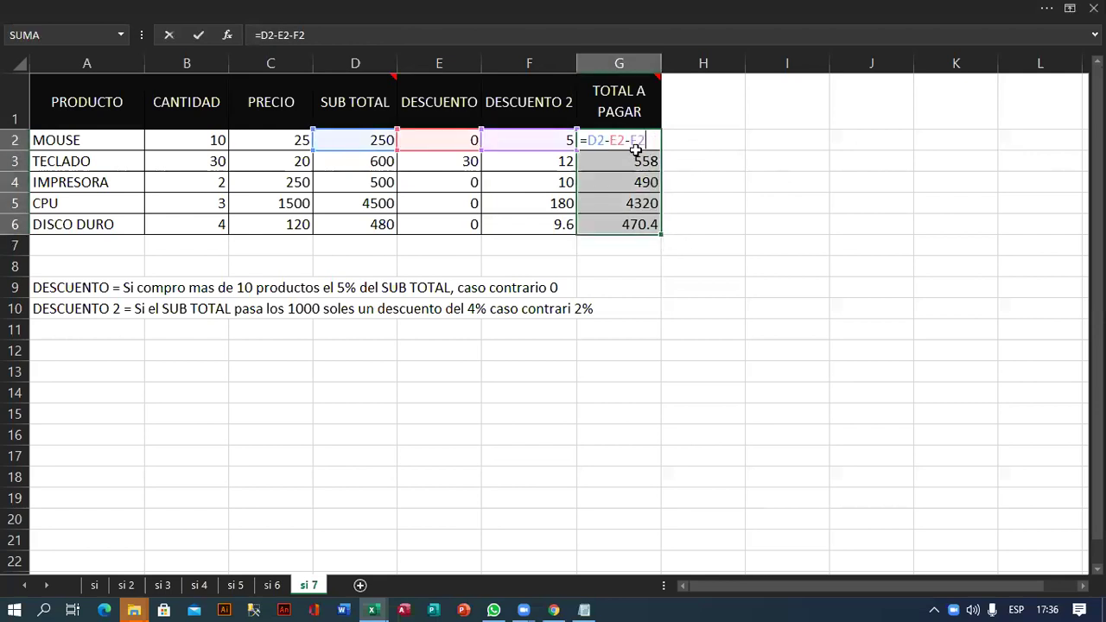
{"action": "key", "text": "Return"}
{"action": "key", "text": "Return"}
{"action": "left_click", "coordinate": [874, 246]}
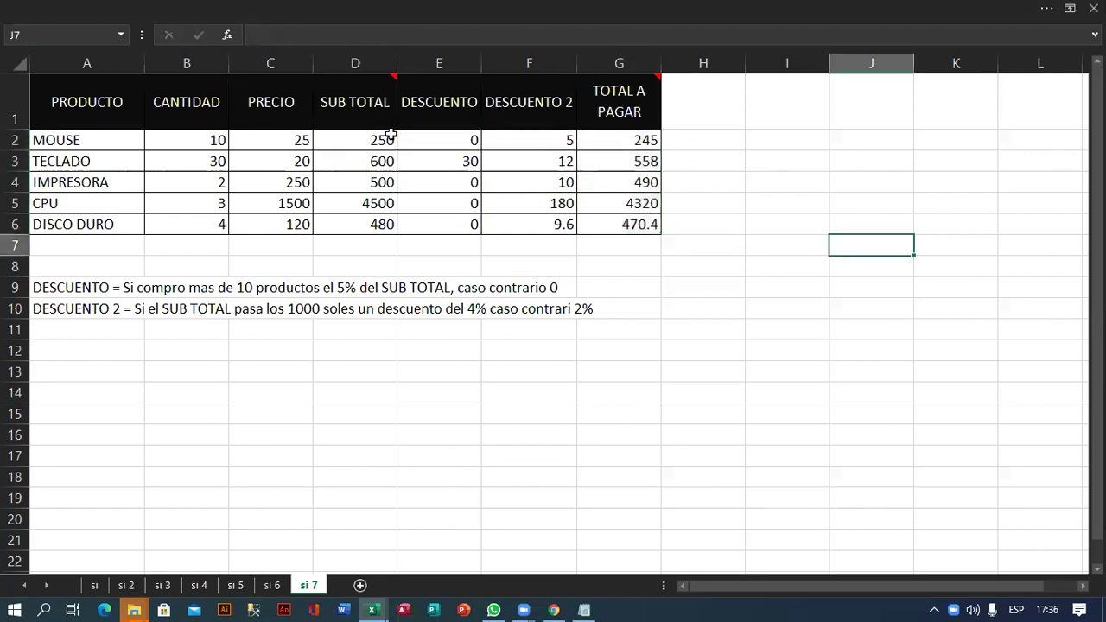
{"action": "left_click", "coordinate": [216, 138]}
{"action": "left_click", "coordinate": [255, 140]}
{"action": "left_click", "coordinate": [373, 136]}
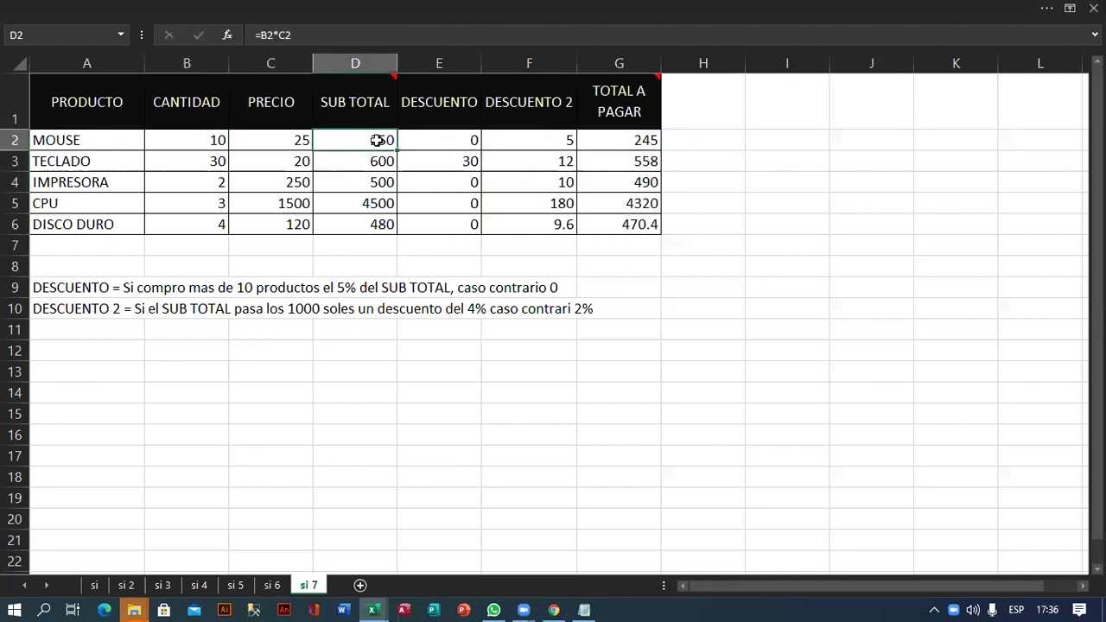
- Review the MOUSE row's DESCUENTO formula in E2 and the SI formula for DESCUENTO 2 in F2, including its false value
{"action": "left_click", "coordinate": [418, 136]}
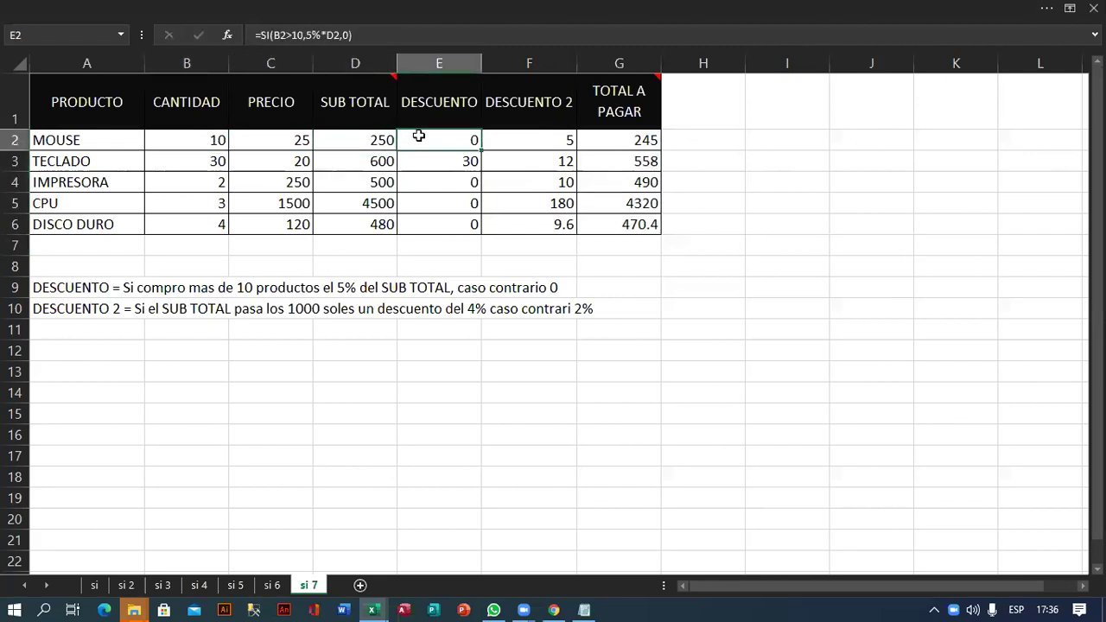
{"action": "left_click", "coordinate": [505, 147]}
{"action": "double_click", "coordinate": [516, 138]}
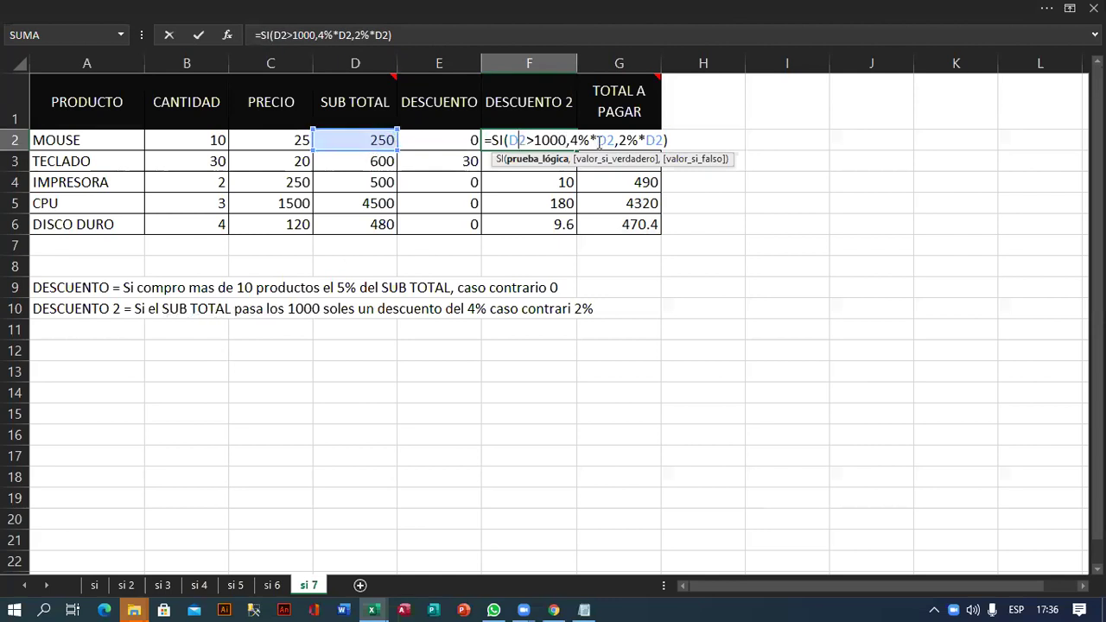
{"action": "left_click_drag", "start_coordinate": [599, 142], "coordinate": [658, 140]}
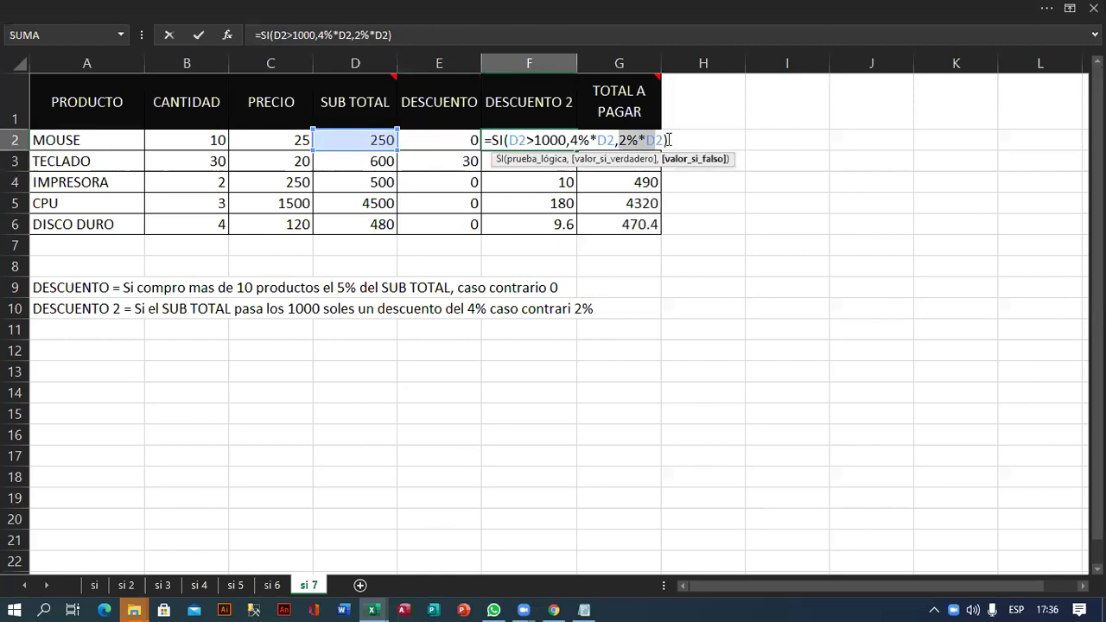
{"action": "left_click", "coordinate": [666, 140]}
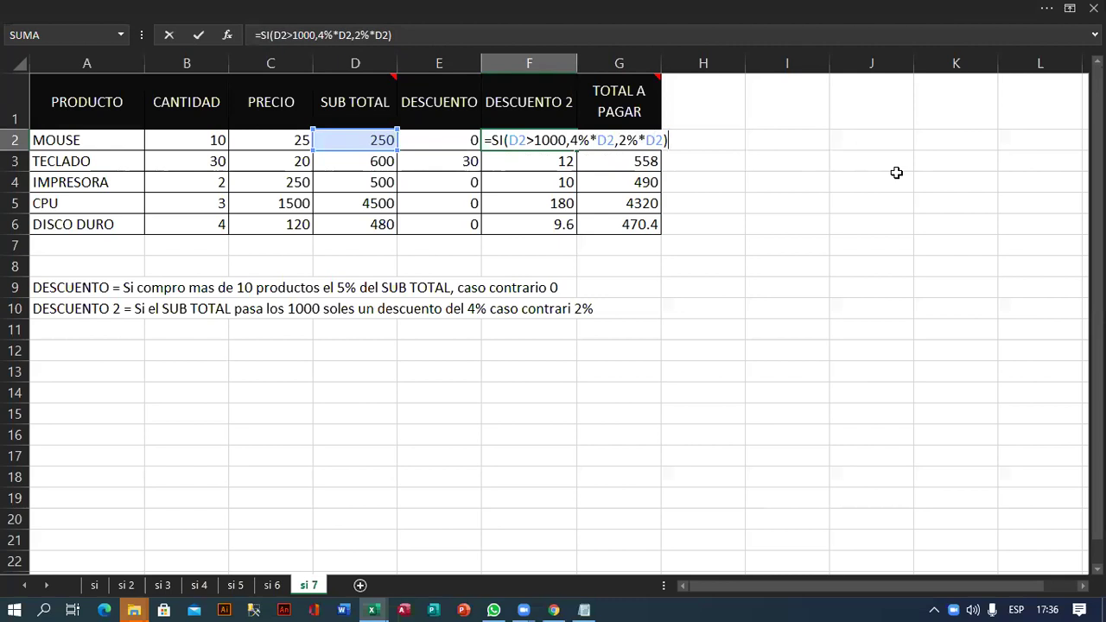
{"action": "key", "text": "Return"}
- Recheck the TOTAL A PAGAR subtraction formula in G2 and refill it down through G6
{"action": "key", "text": "Right"}
{"action": "key", "text": "Up"}
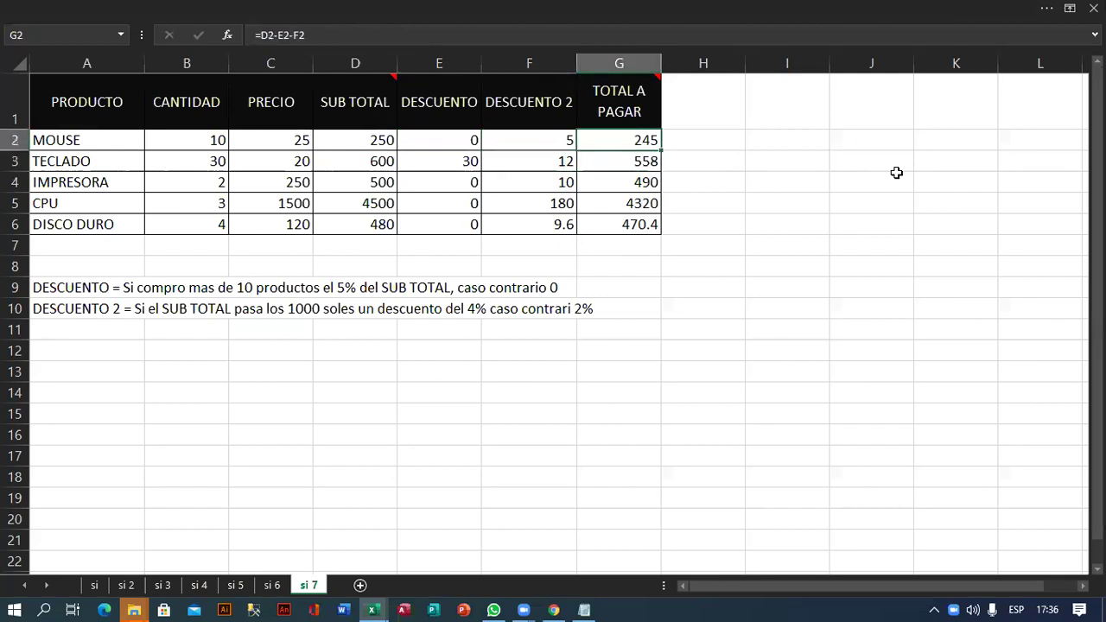
{"action": "key", "text": "F2"}
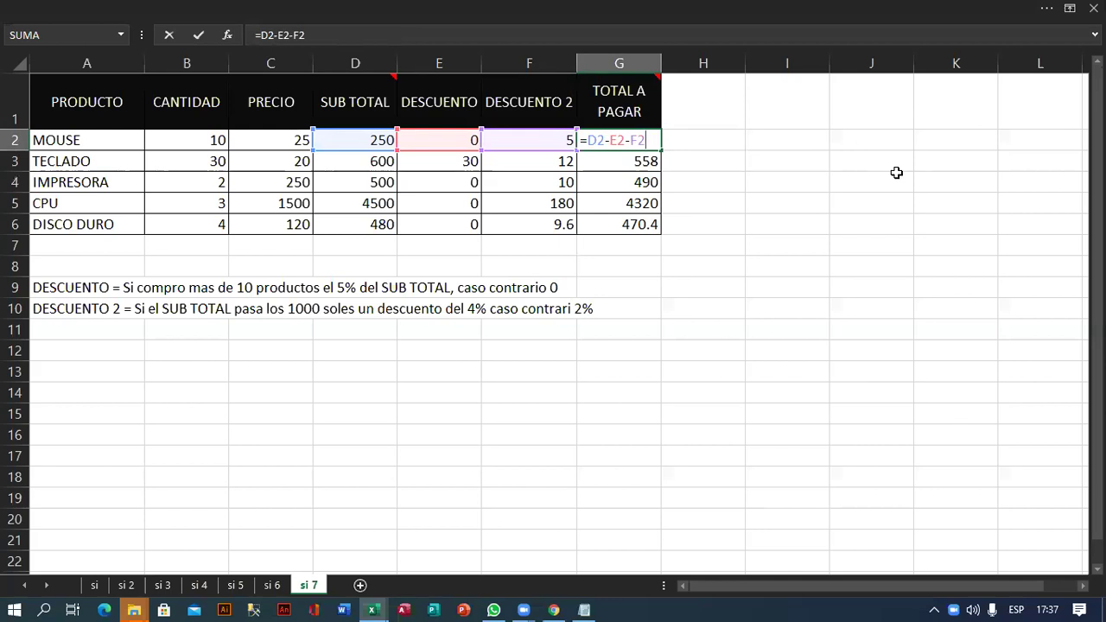
{"action": "key", "text": "Return"}
{"action": "key", "text": "Up"}
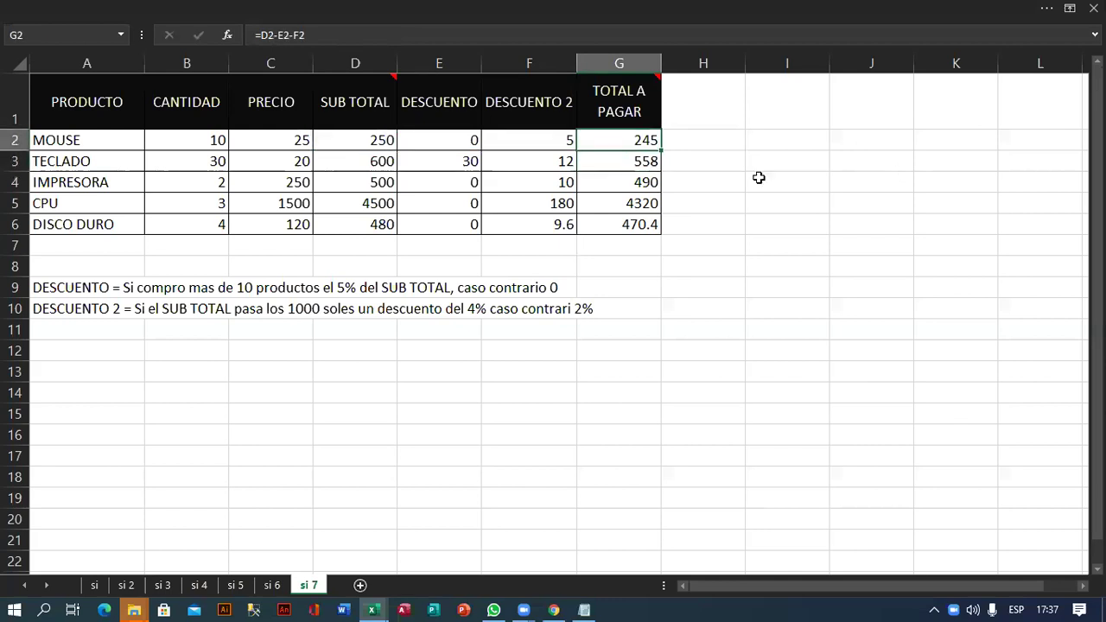
{"action": "left_click_drag", "start_coordinate": [661, 151], "coordinate": [647, 223]}
{"action": "left_click", "coordinate": [759, 355]}
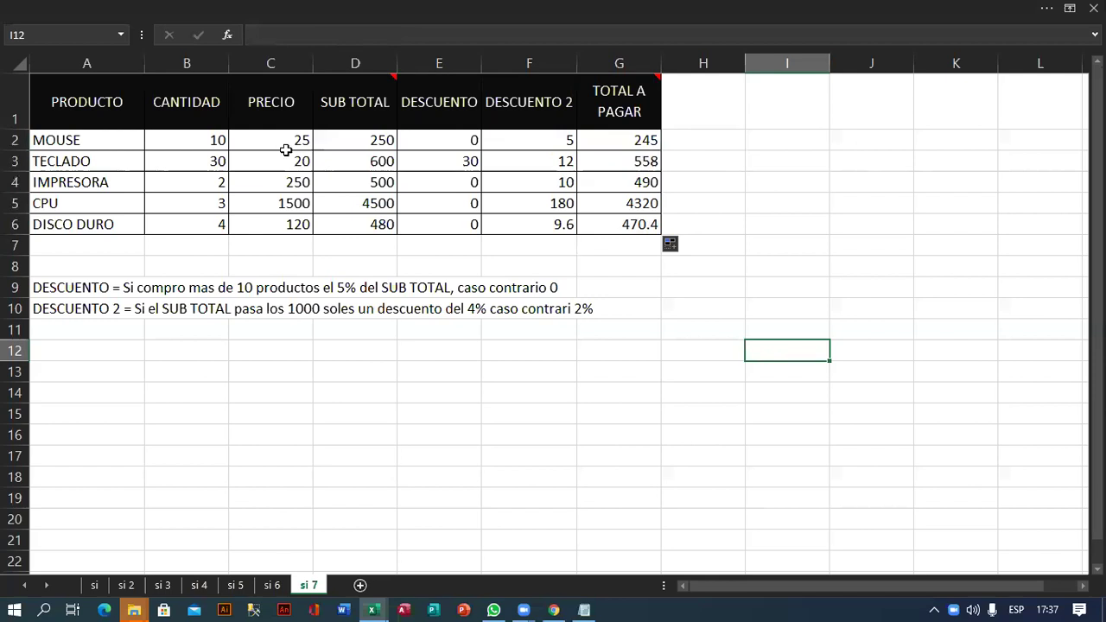
- Format the amounts in C2:G6 with the S/ Español (Perú) accounting format
{"action": "left_click_drag", "start_coordinate": [285, 140], "coordinate": [592, 217]}
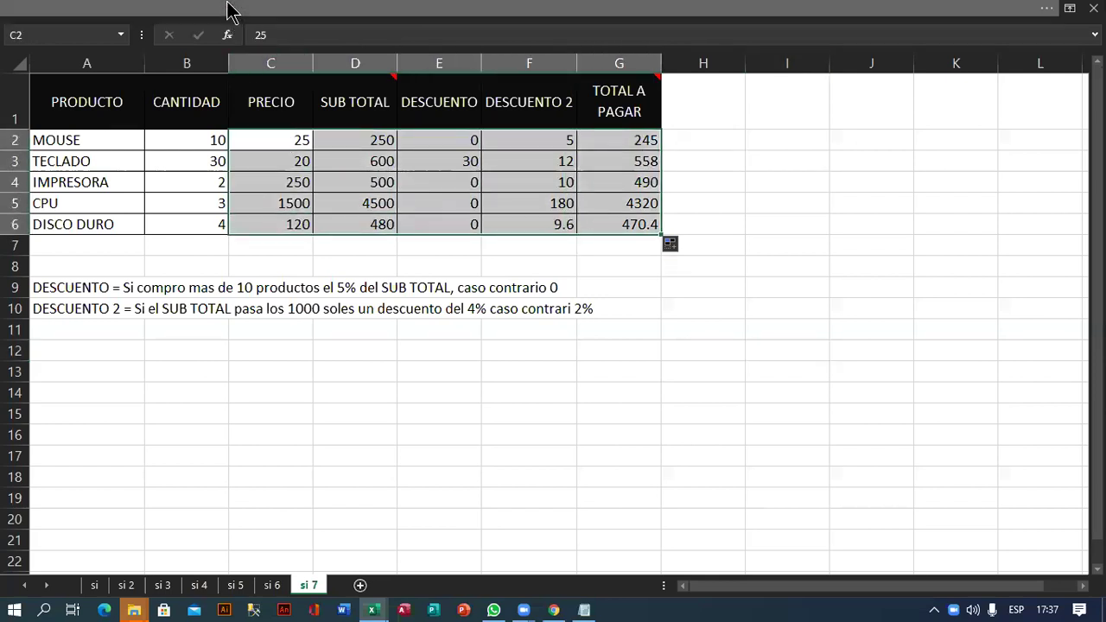
{"action": "left_click", "coordinate": [231, 8]}
{"action": "left_click", "coordinate": [510, 95]}
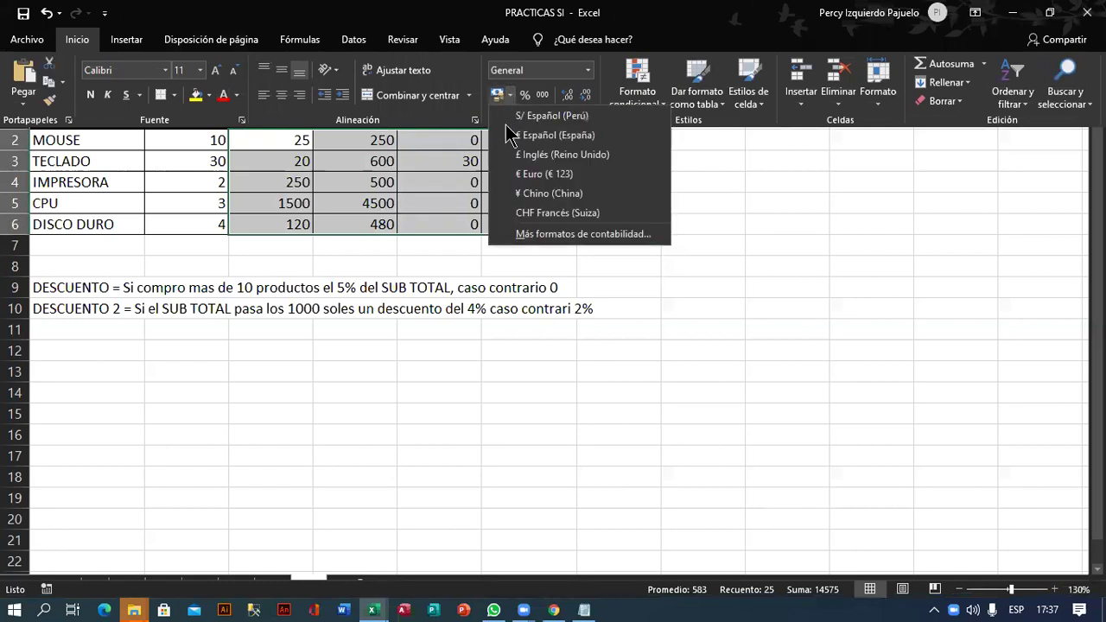
{"action": "left_click", "coordinate": [520, 116]}
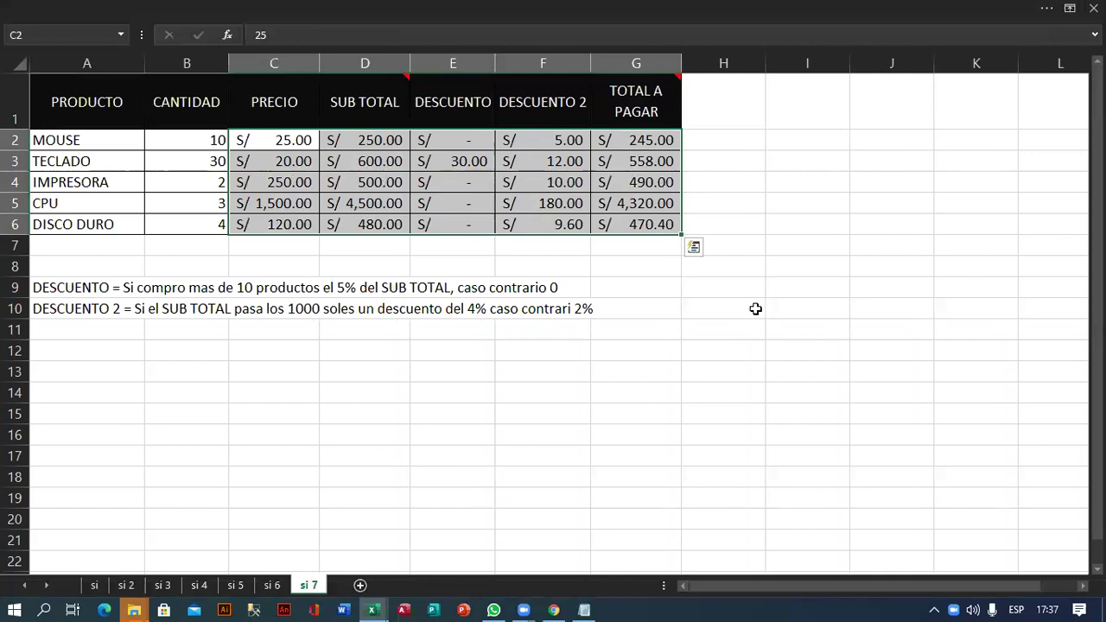
{"action": "left_click", "coordinate": [755, 308]}
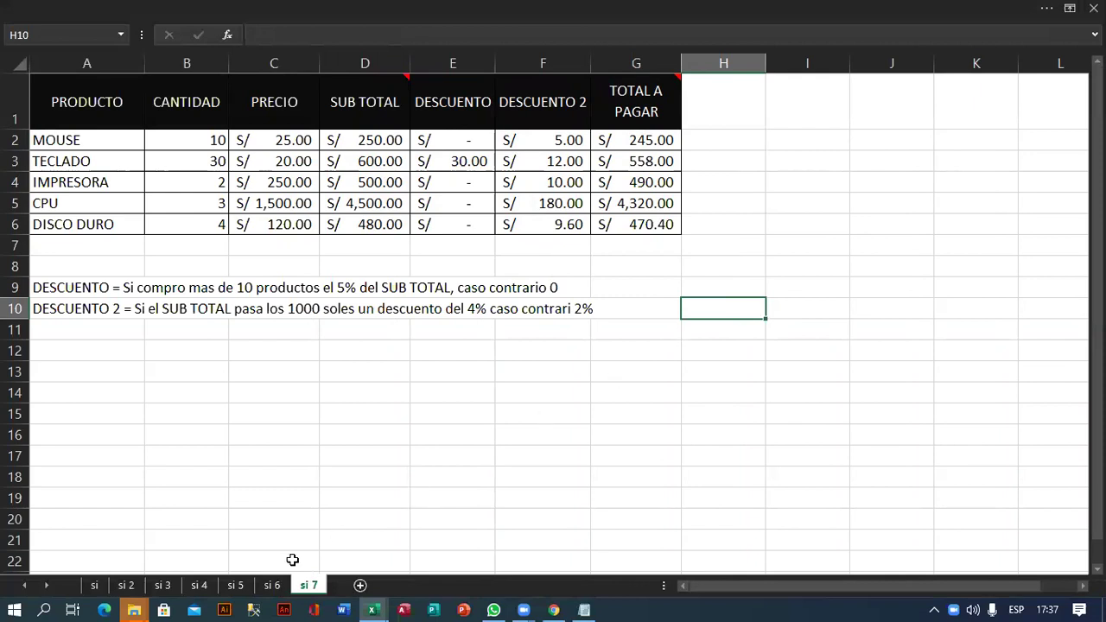
- Look through the exercise sheets from si to si 7
{"action": "key", "text": "ctrl+Page_Up"}
{"action": "left_click", "coordinate": [102, 589]}
{"action": "key", "text": "ctrl+Page_Down"}
{"action": "key", "text": "ctrl+Page_Down"}
{"action": "key", "text": "ctrl+Page_Down"}
{"action": "key", "text": "ctrl+Page_Down"}
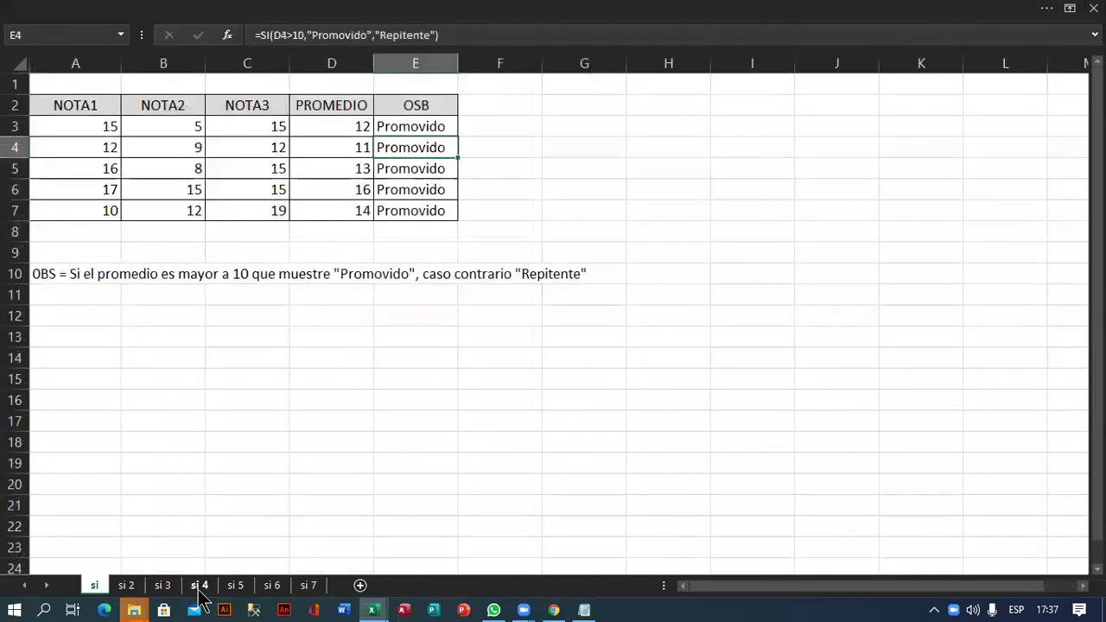
{"action": "key", "text": "ctrl+Page_Down"}
{"action": "key", "text": "ctrl+Page_Down"}
{"action": "left_click_drag", "start_coordinate": [899, 309], "coordinate": [898, 296]}
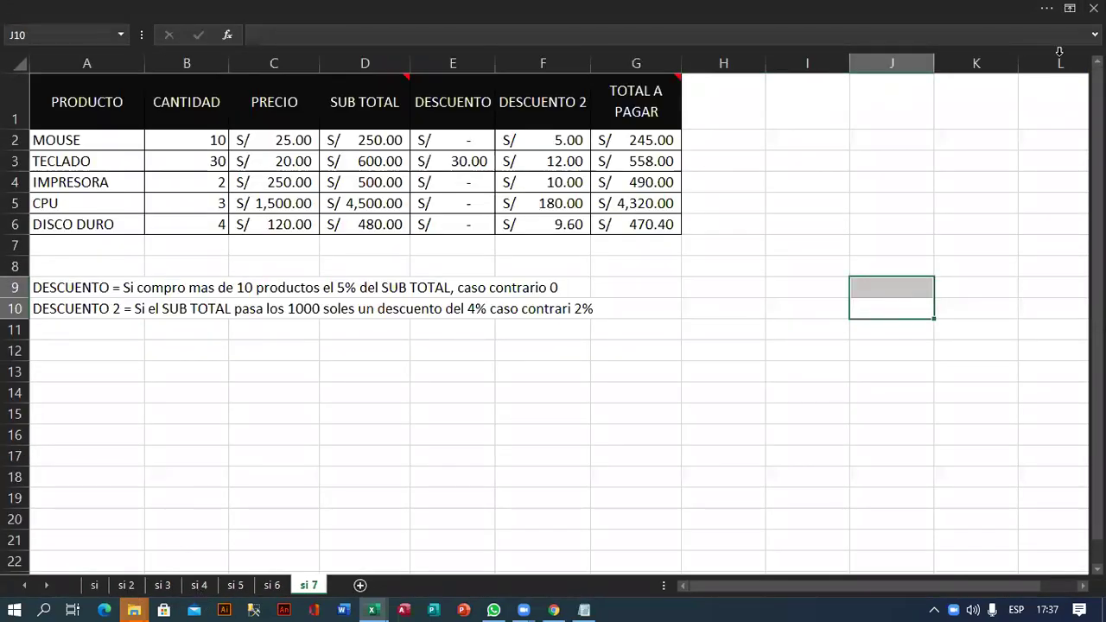
- Open the practice workbook containing the Mini Palnilla sheet from the EXCEL folder in File Explorer
{"action": "key", "text": "super+d"}
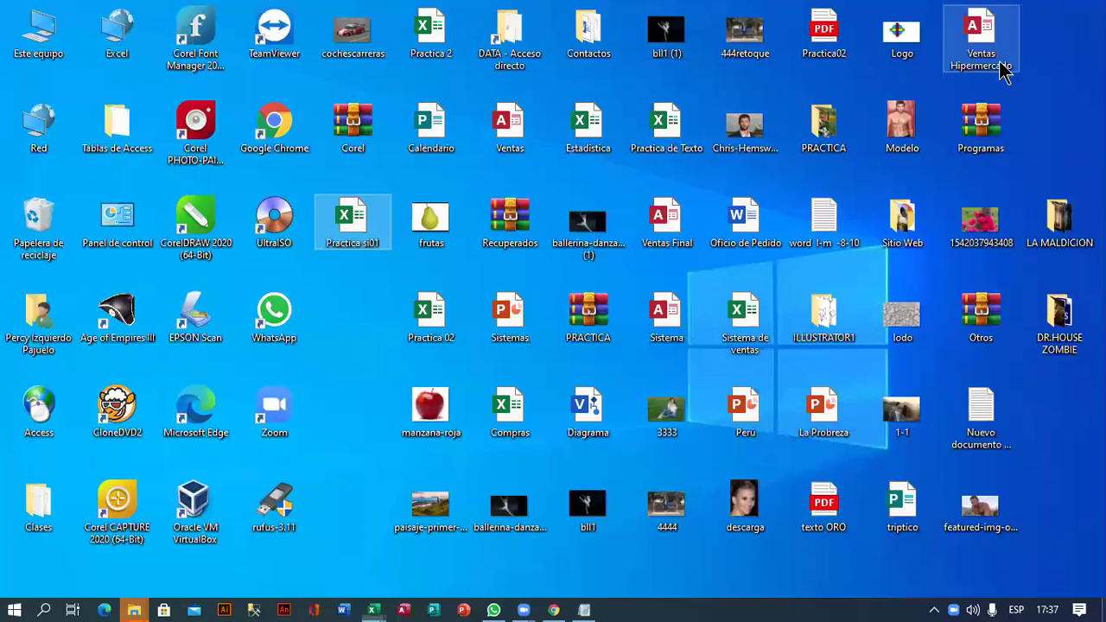
{"action": "mouse_move", "coordinate": [136, 609]}
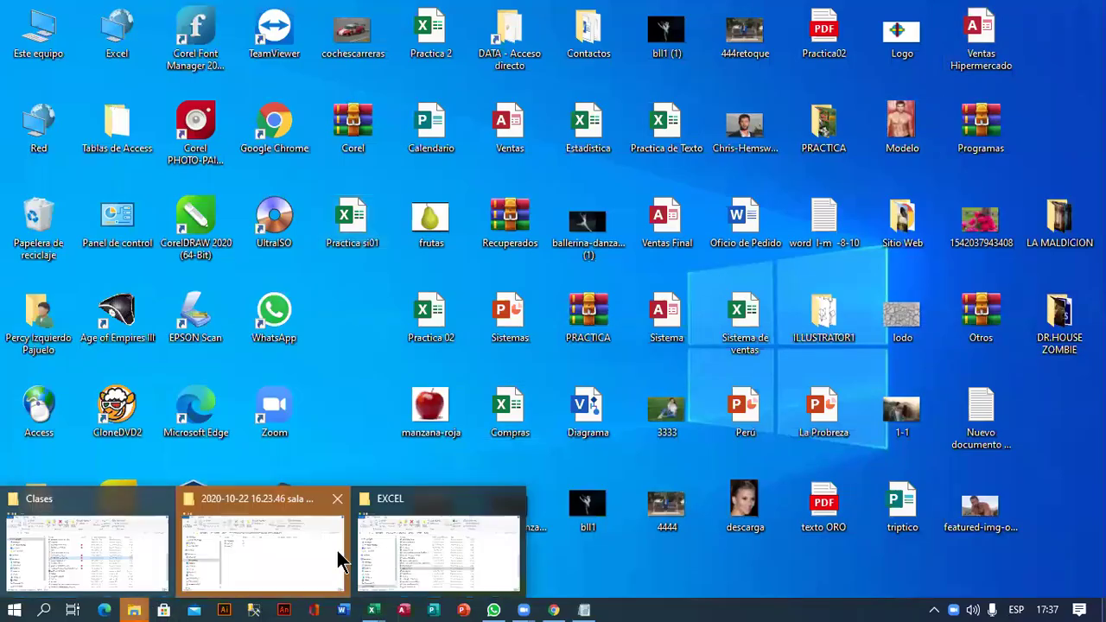
{"action": "left_click", "coordinate": [392, 546]}
{"action": "scroll", "coordinate": [442, 425], "scroll_direction": "down", "scroll_amount": 2}
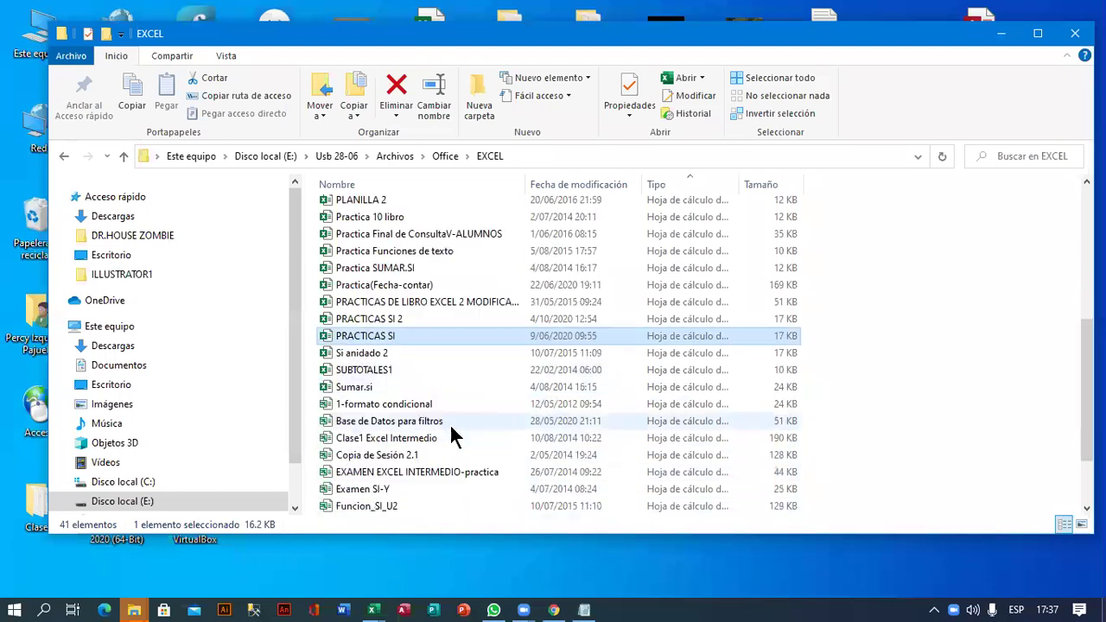
{"action": "double_click", "coordinate": [408, 268]}
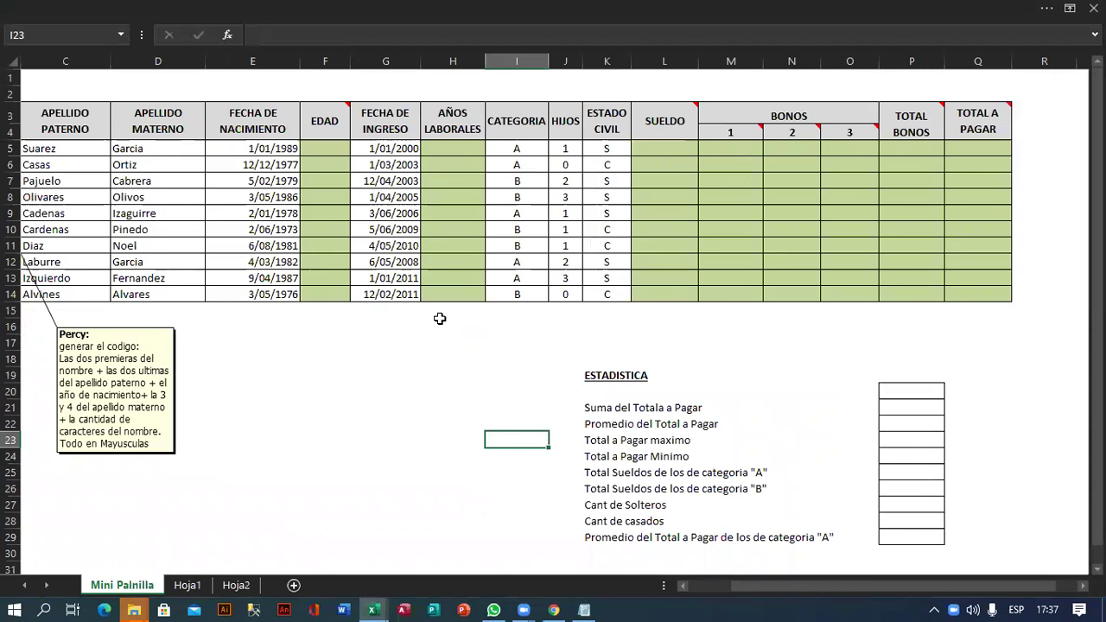
- Clear the existing CODIGO formulas in A5:A14 on the Mini Palnilla sheet
{"action": "scroll", "coordinate": [701, 380], "scroll_direction": "down", "scroll_amount": 1}
{"action": "key", "text": "Left"}
{"action": "key", "text": "Left"}
{"action": "key", "text": "Up"}
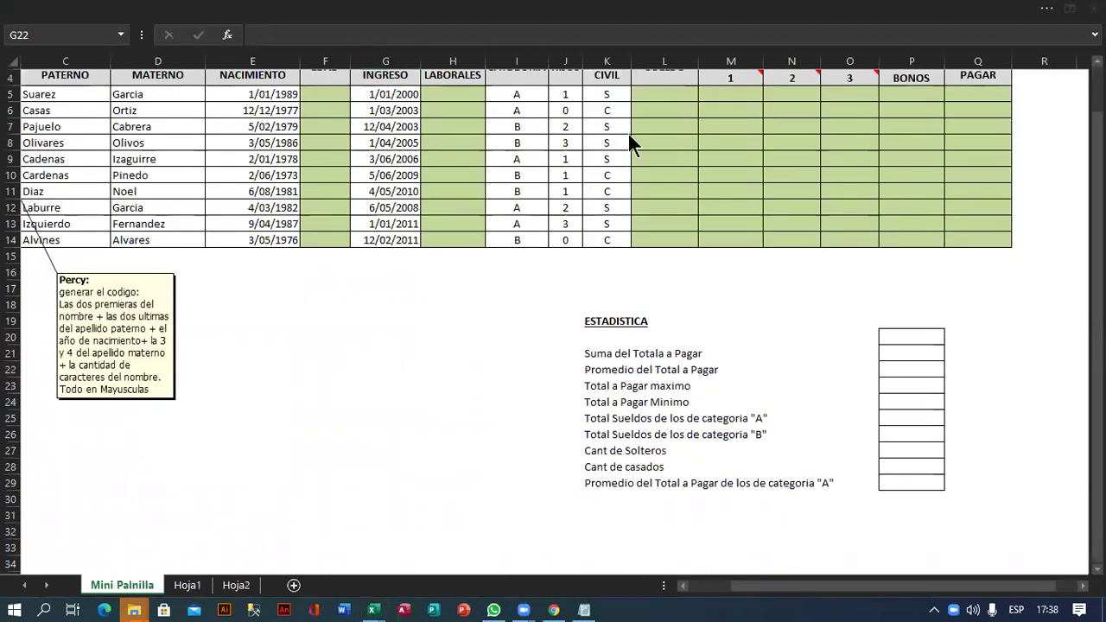
{"action": "scroll", "coordinate": [677, 341], "scroll_direction": "up", "scroll_amount": 1}
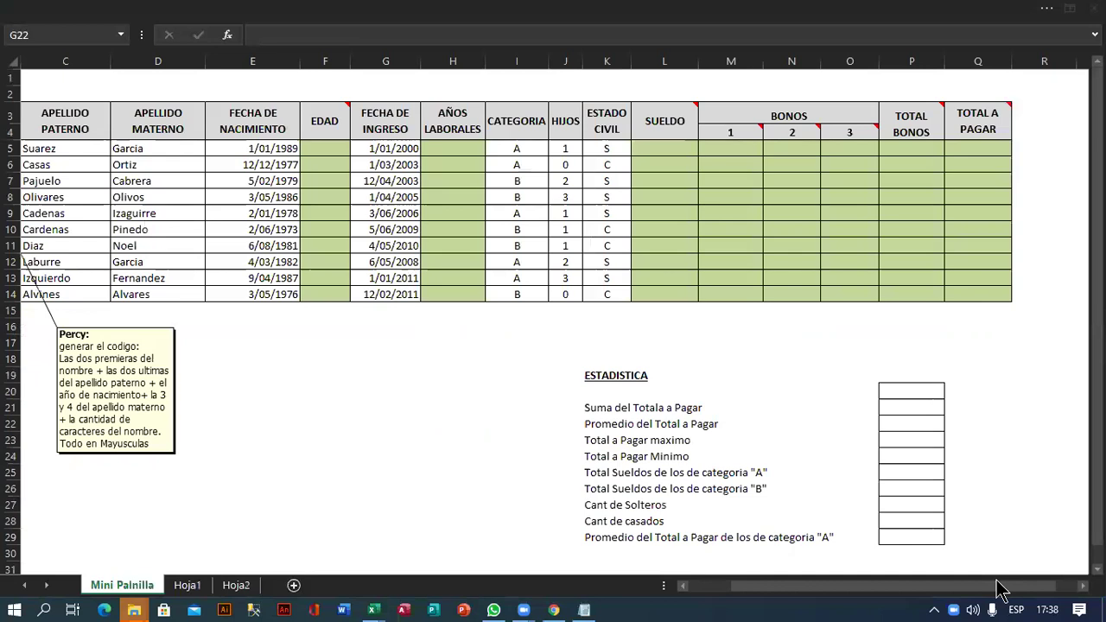
{"action": "scroll", "coordinate": [997, 590], "scroll_direction": "left", "scroll_amount": 1}
{"action": "left_click_drag", "start_coordinate": [76, 149], "coordinate": [78, 298]}
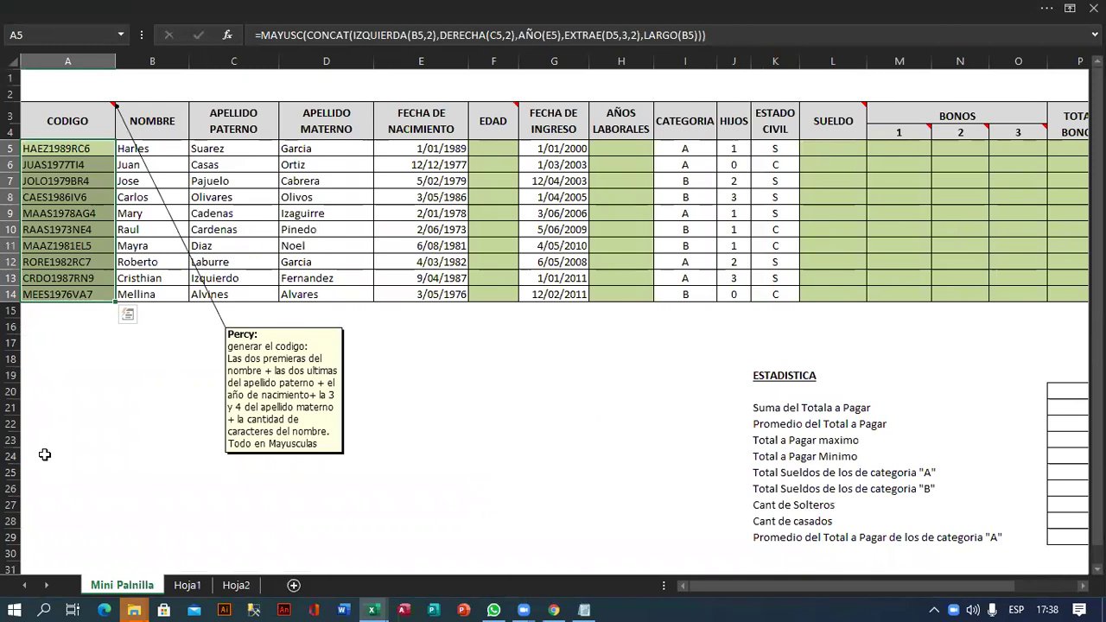
{"action": "key", "text": "Delete"}
{"action": "left_click", "coordinate": [87, 476]}
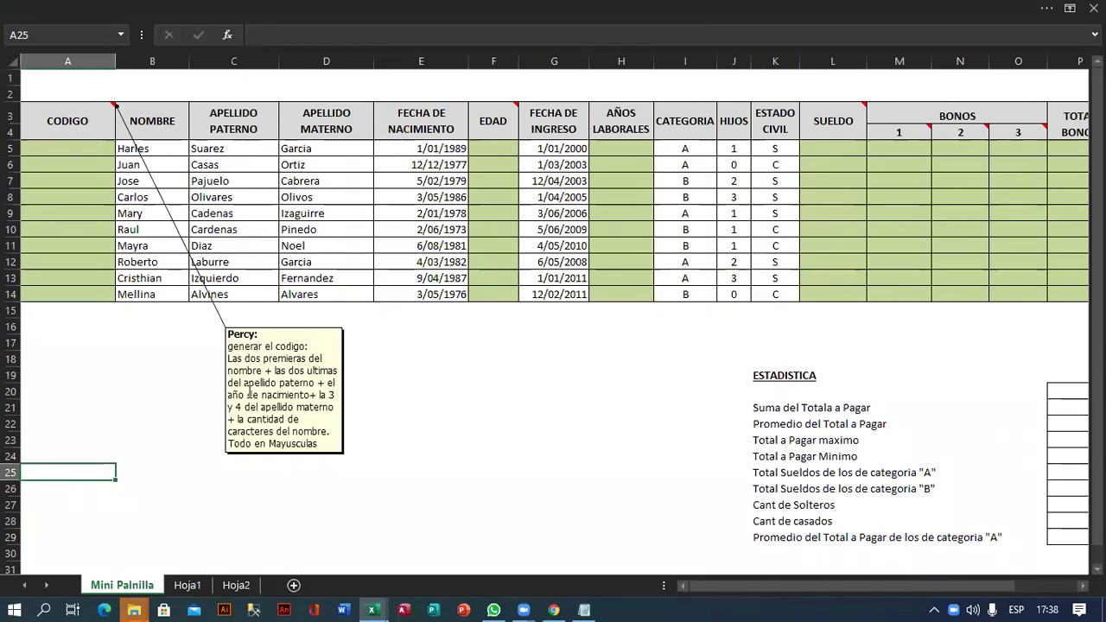
- Look over the SUELDO and BONO exercises on Hoja1 and Hoja2, and return to the Mini Palnilla sheet
{"action": "left_click", "coordinate": [190, 586]}
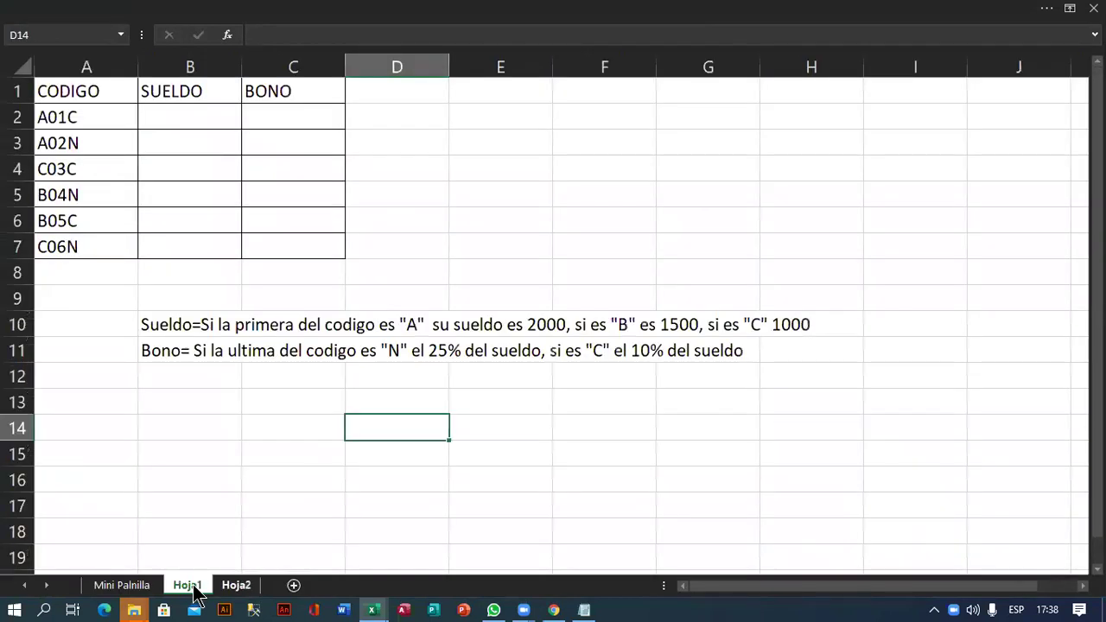
{"action": "key", "text": "ctrl+Page_Down"}
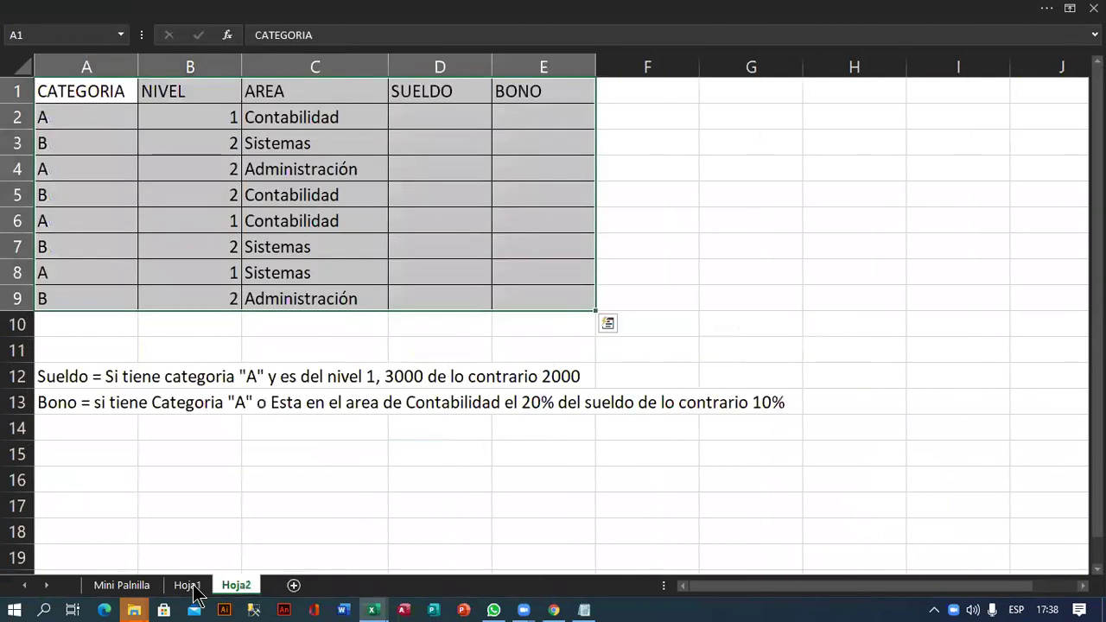
{"action": "left_click", "coordinate": [235, 529]}
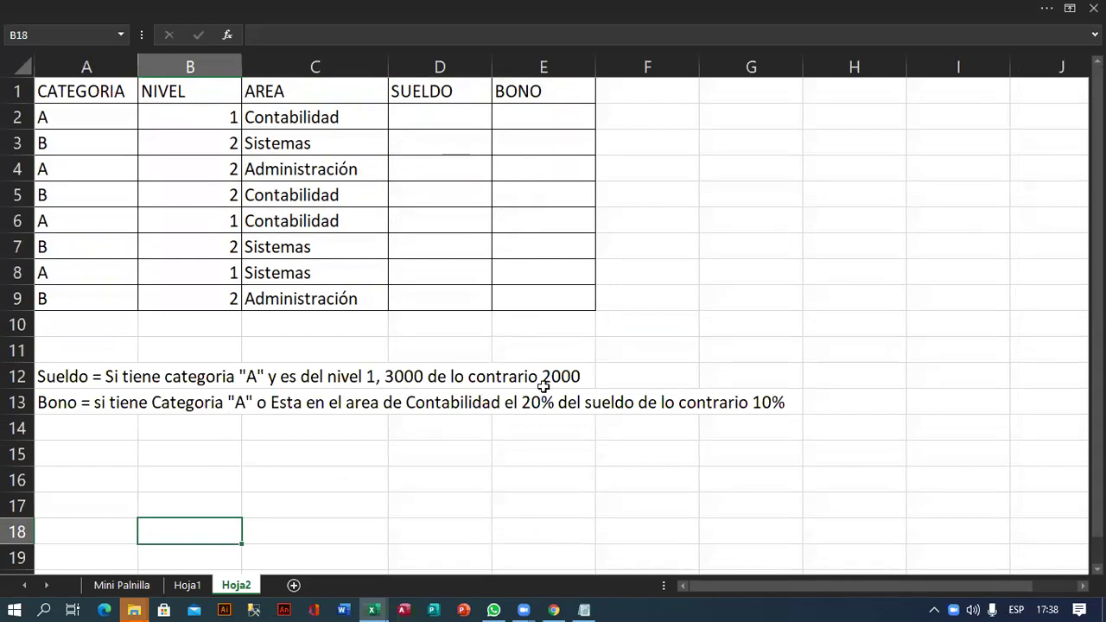
{"action": "left_click", "coordinate": [185, 584]}
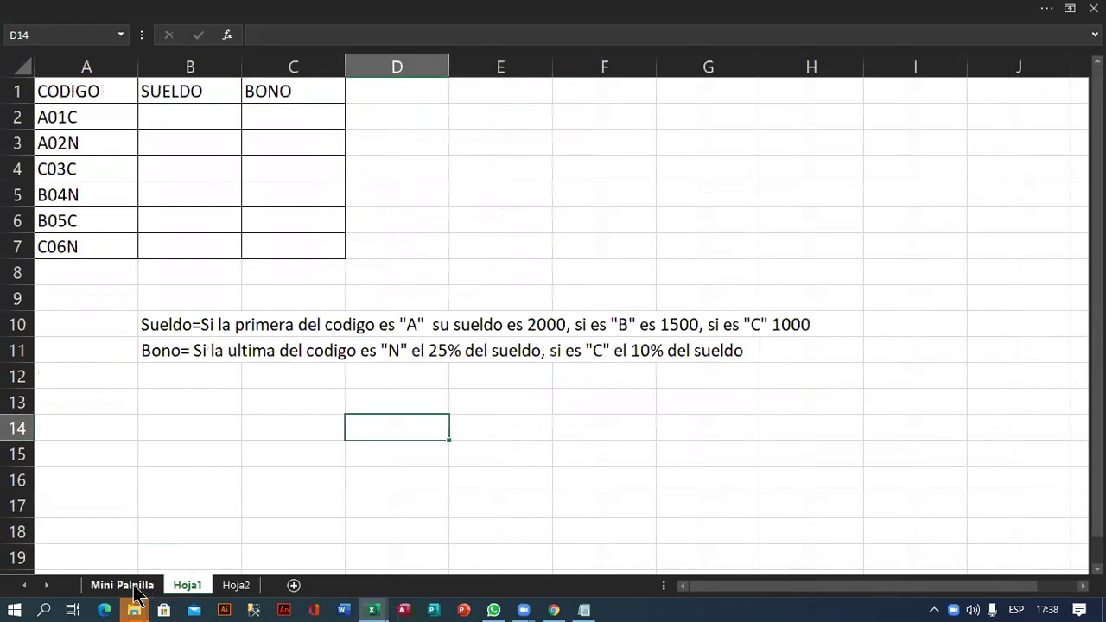
{"action": "left_click", "coordinate": [130, 586]}
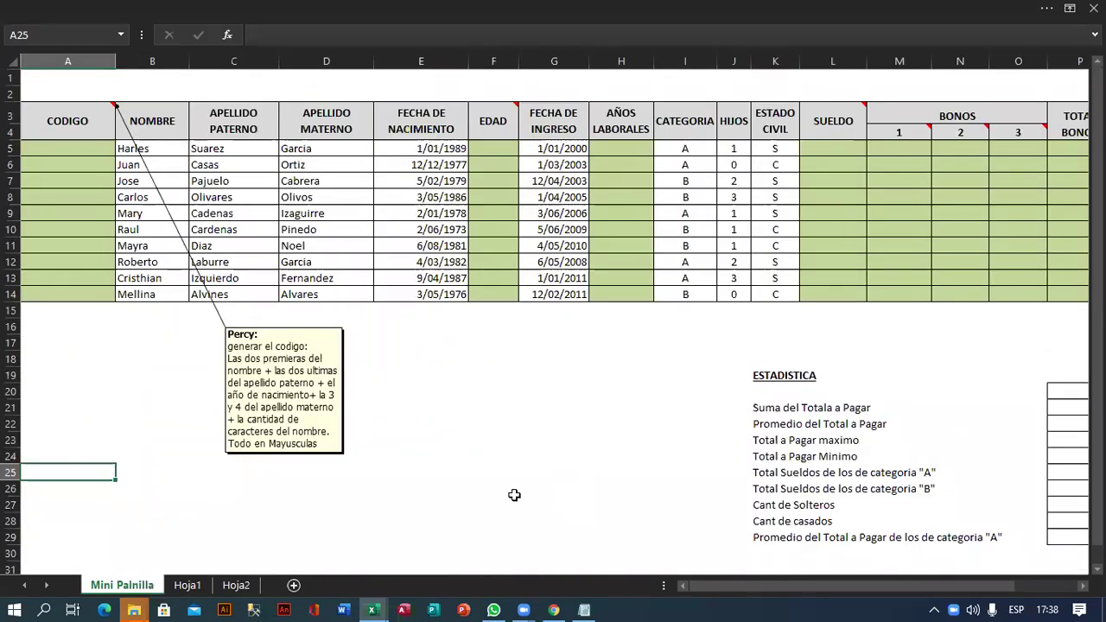
- Begin the CODIGO formula in A5 with CONCAT nested inside MAYUSC
{"action": "left_click", "coordinate": [76, 150]}
{"action": "left_click", "coordinate": [286, 36]}
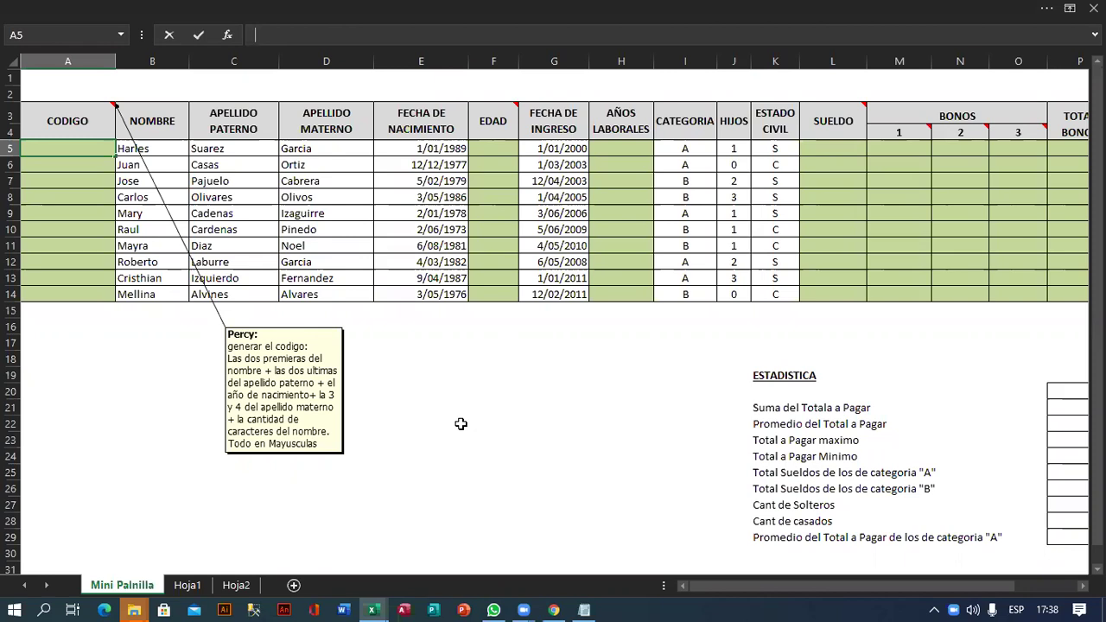
{"action": "type", "text": "=mayus"}
{"action": "key", "text": "Tab"}
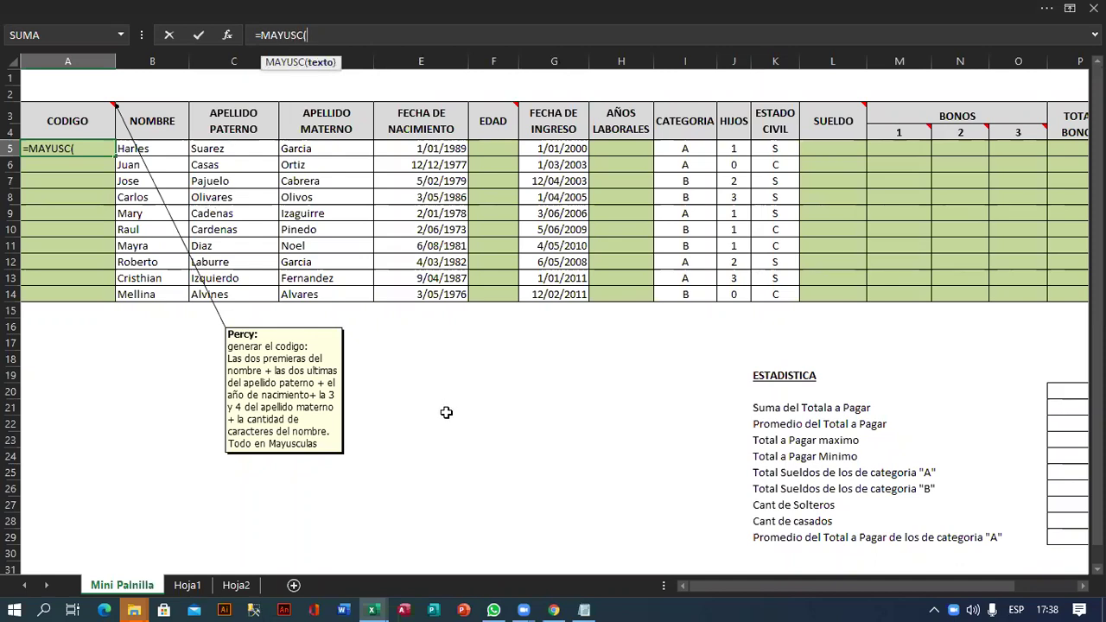
{"action": "type", "text": "concat"}
{"action": "key", "text": "Tab"}
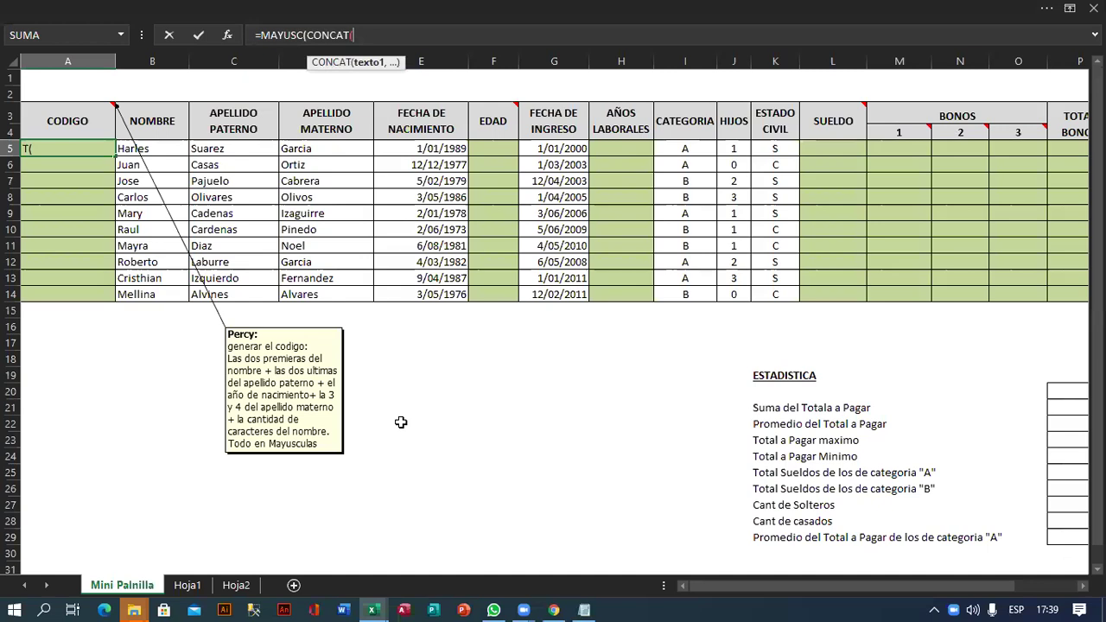
- Add IZQUIERDA(B5,2) and DERECHA(C5,2) as the first two CONCAT arguments of the CODIGO formula in A5
{"action": "type", "text": "iz"}
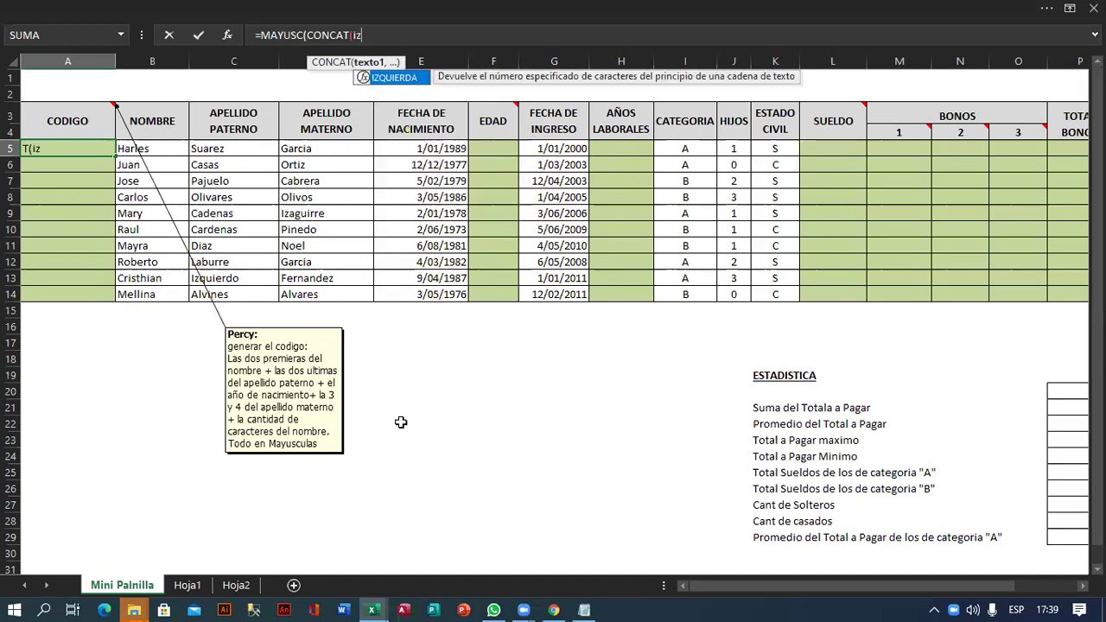
{"action": "key", "text": "Tab"}
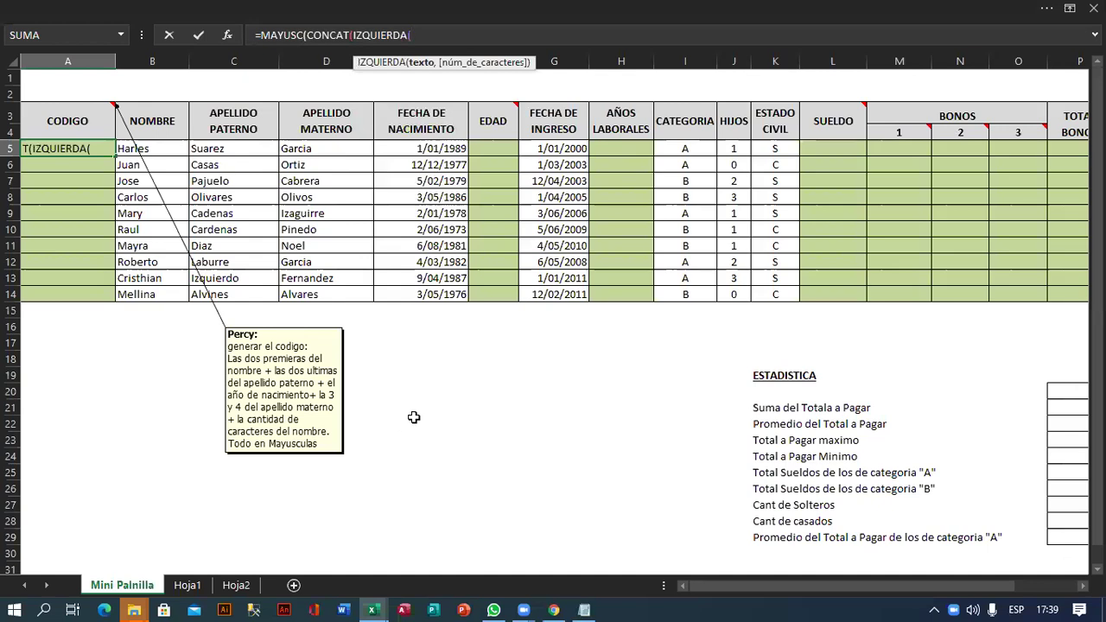
{"action": "left_click", "coordinate": [164, 149]}
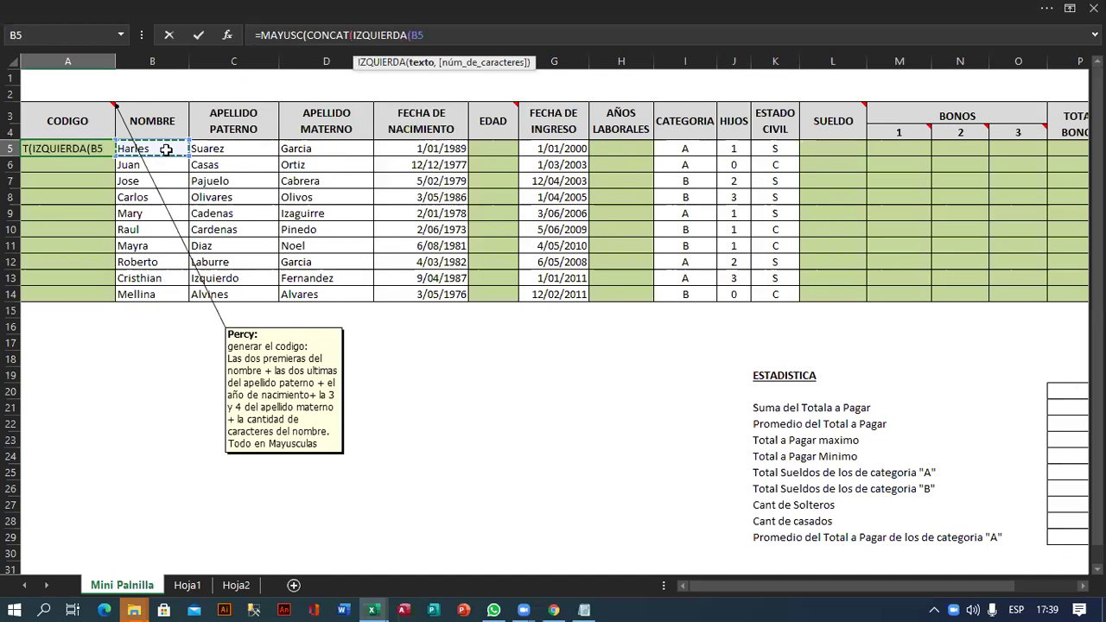
{"action": "type", "text": ",2)"}
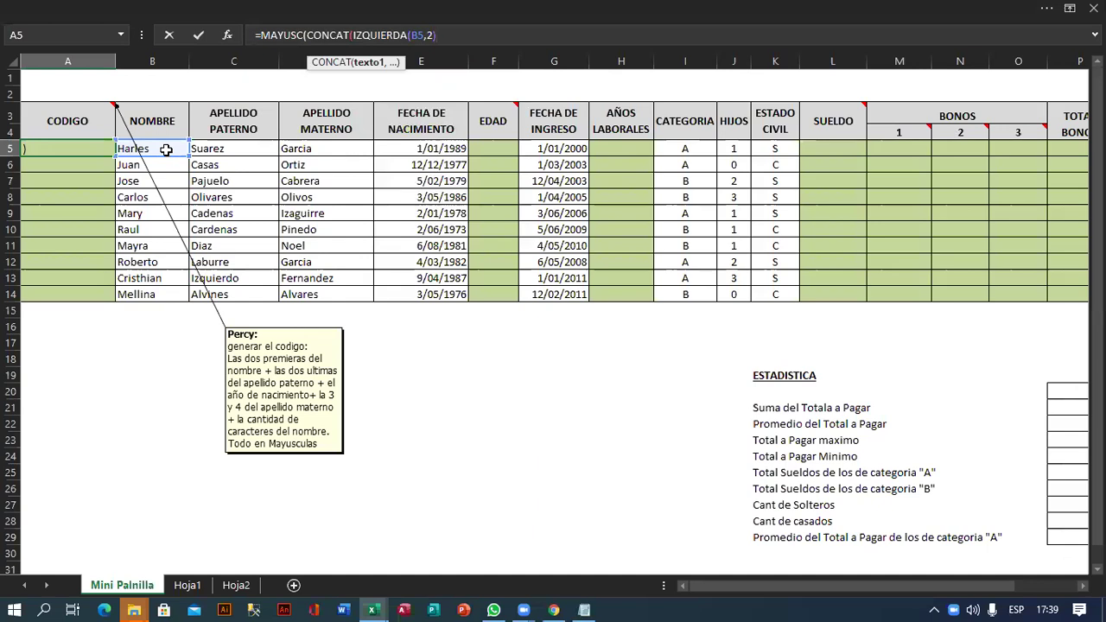
{"action": "type", "text": ","}
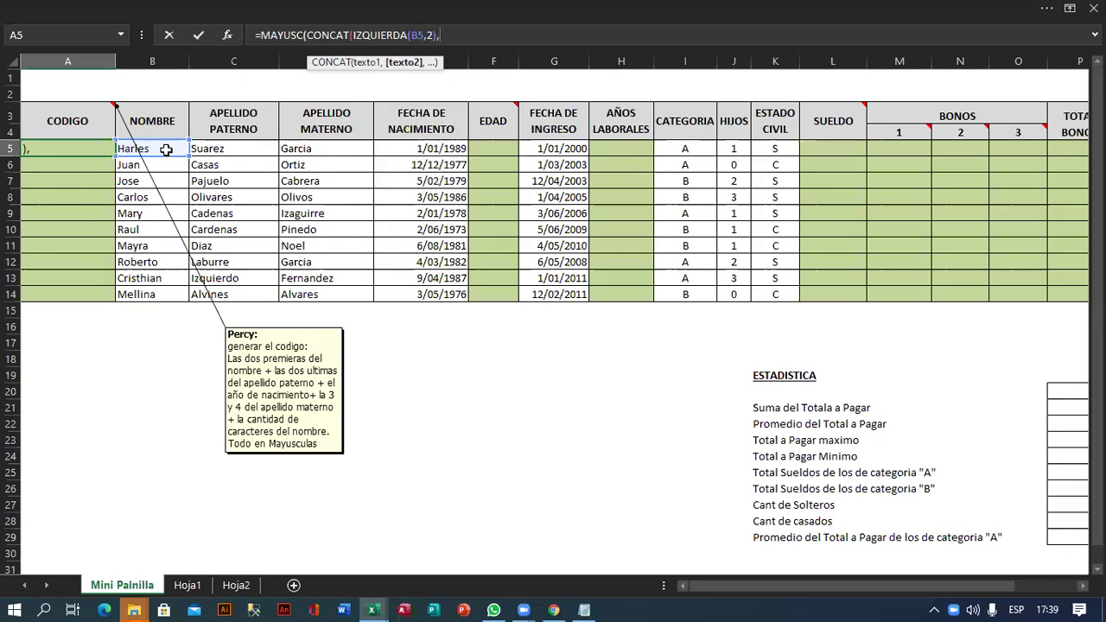
{"action": "type", "text": "DERECHA("}
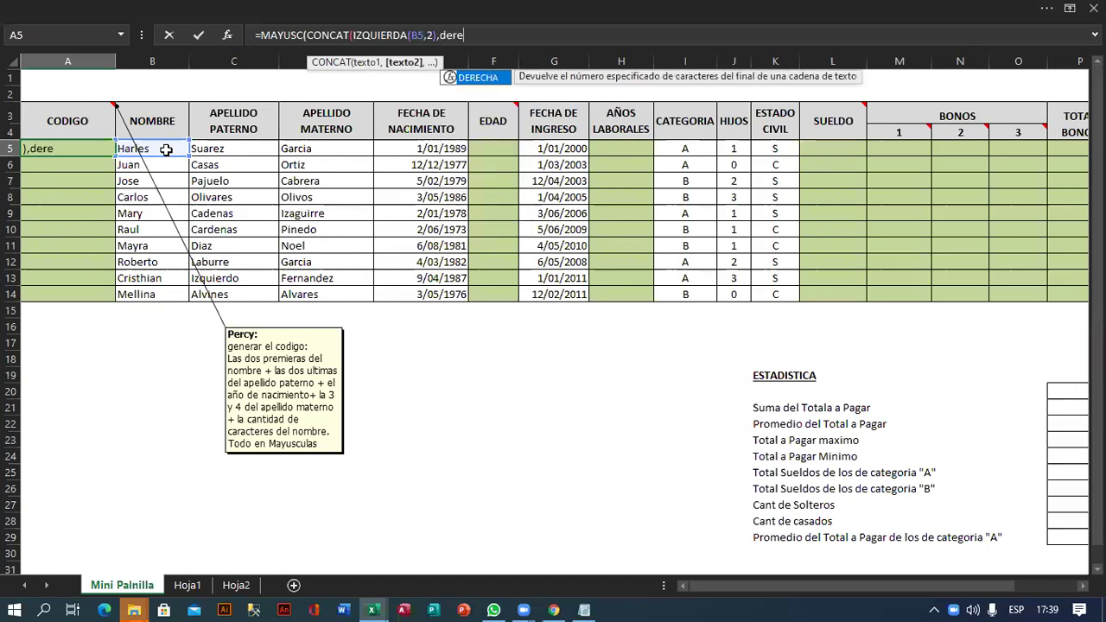
{"action": "left_click", "coordinate": [246, 148]}
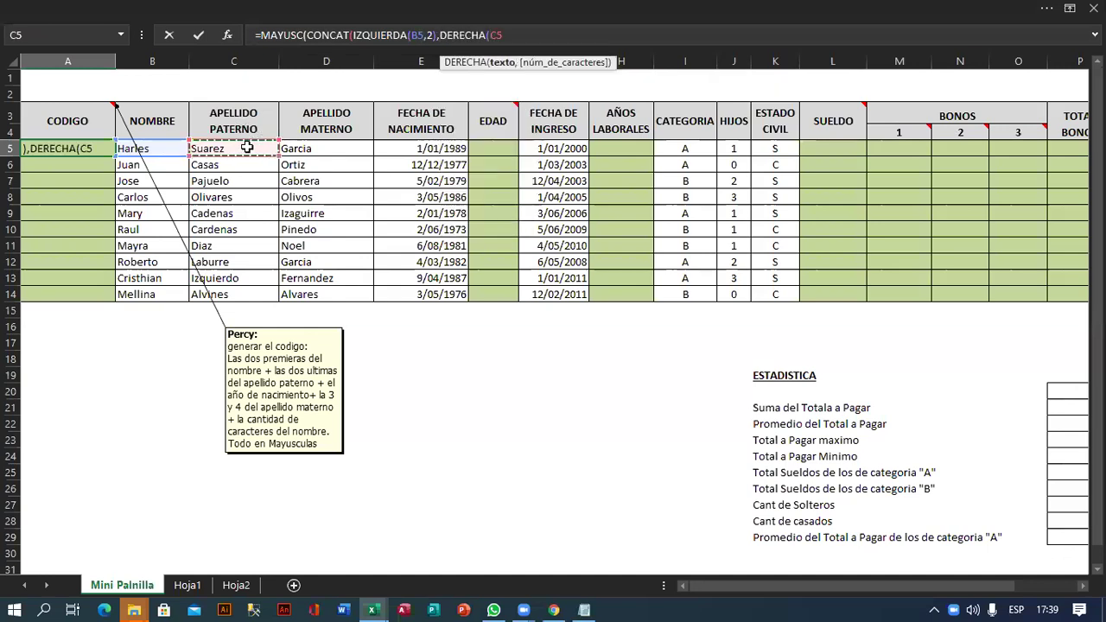
{"action": "type", "text": ",2)"}
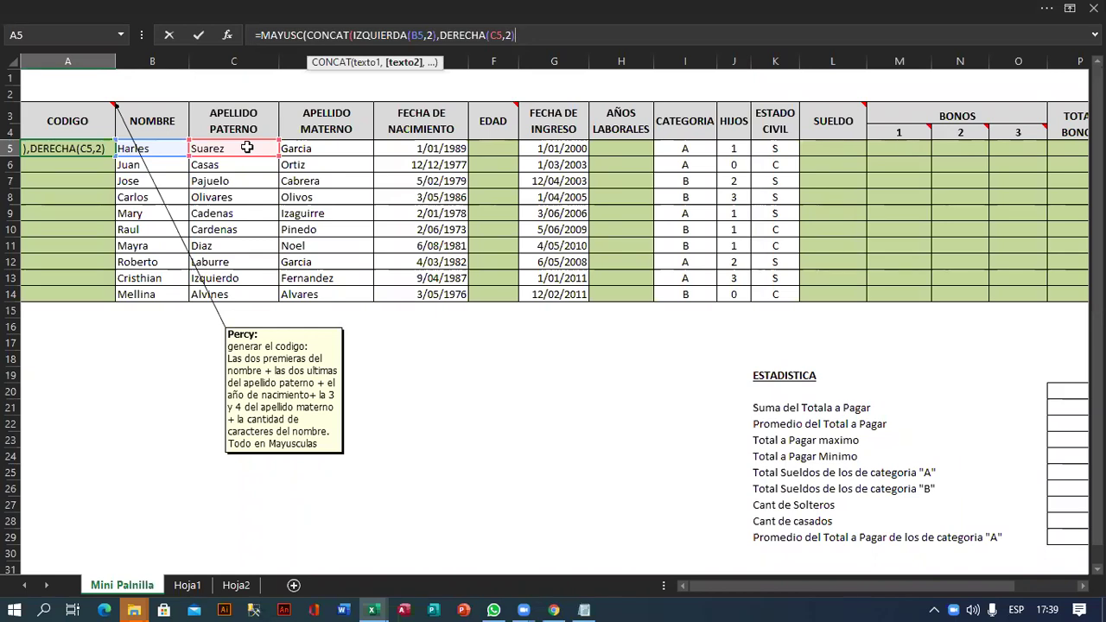
{"action": "type", "text": ","}
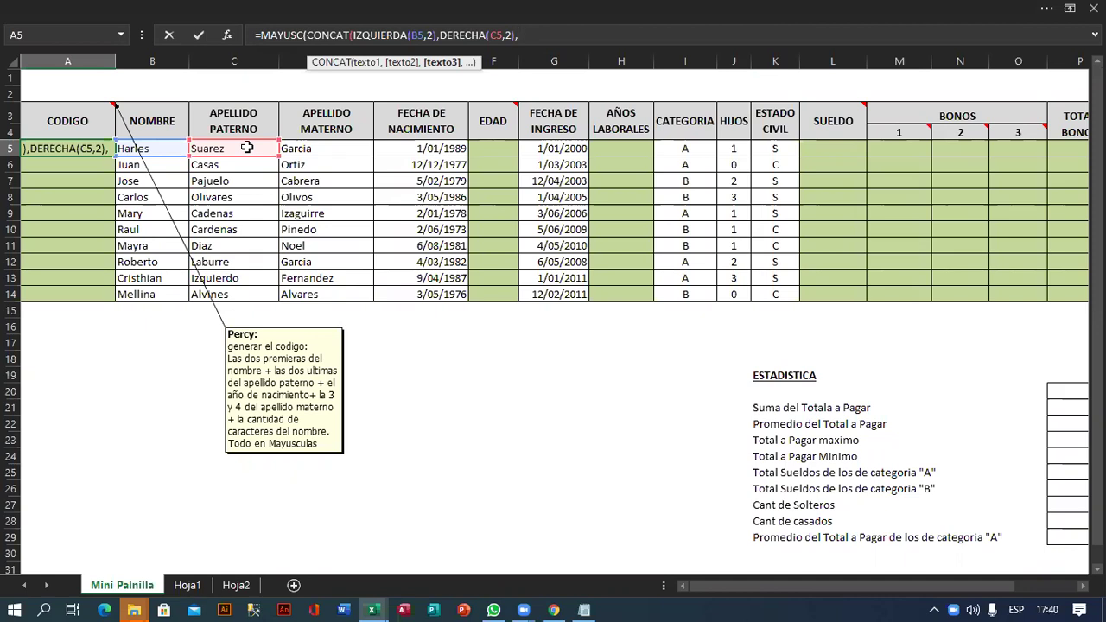
- Add AÑO(E5) as the third CONCAT argument to include the birth year in the code
{"action": "type", "text": "año"}
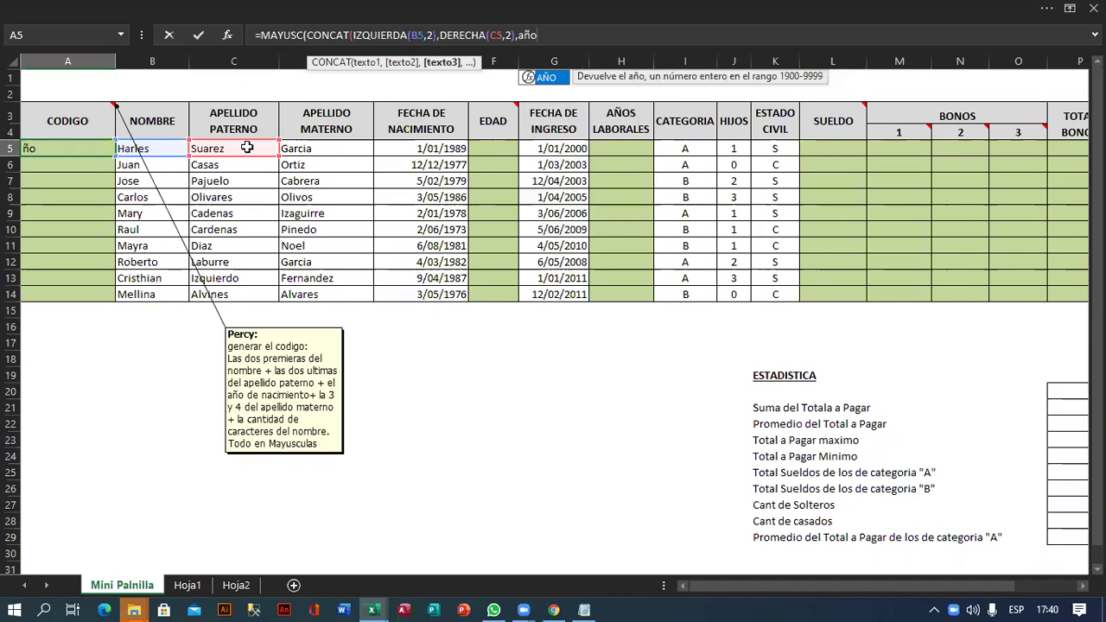
{"action": "key", "text": "Tab"}
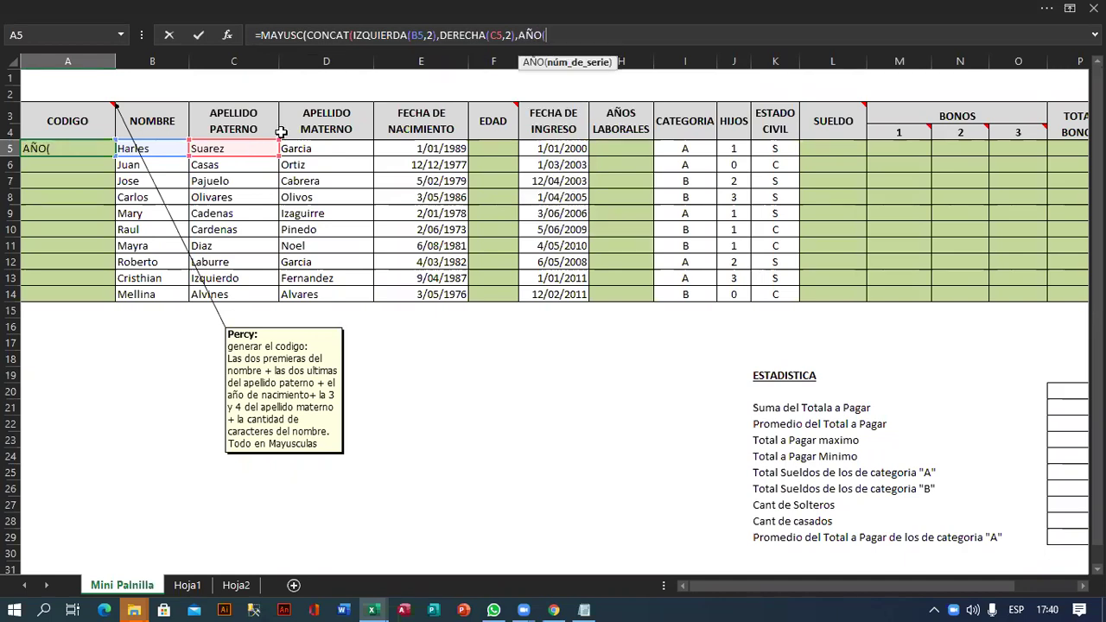
{"action": "left_click", "coordinate": [441, 154]}
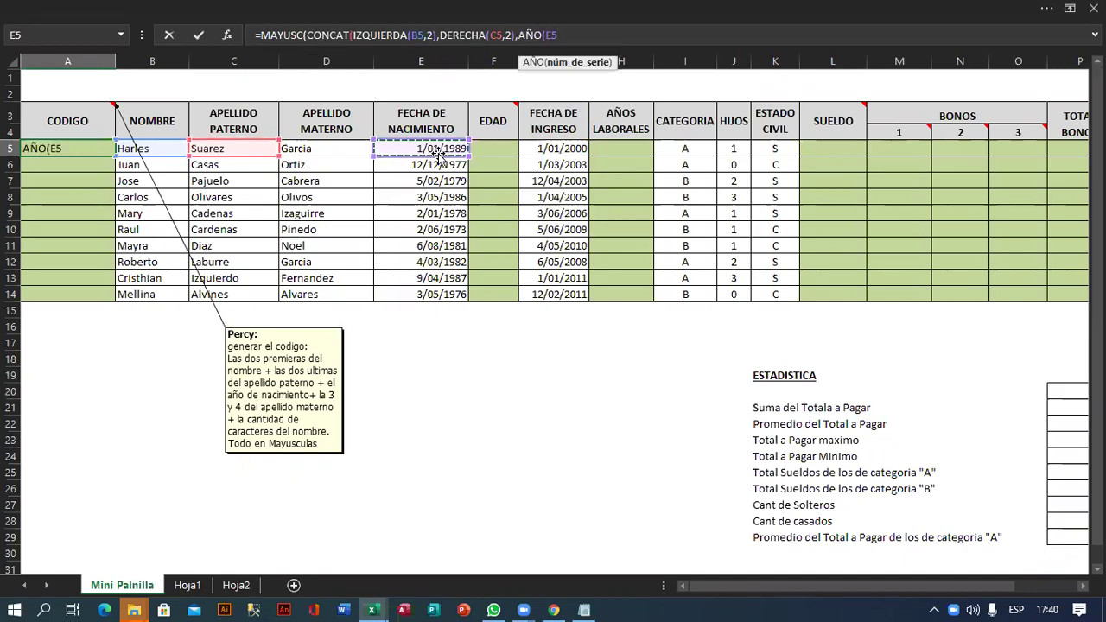
{"action": "type", "text": ")"}
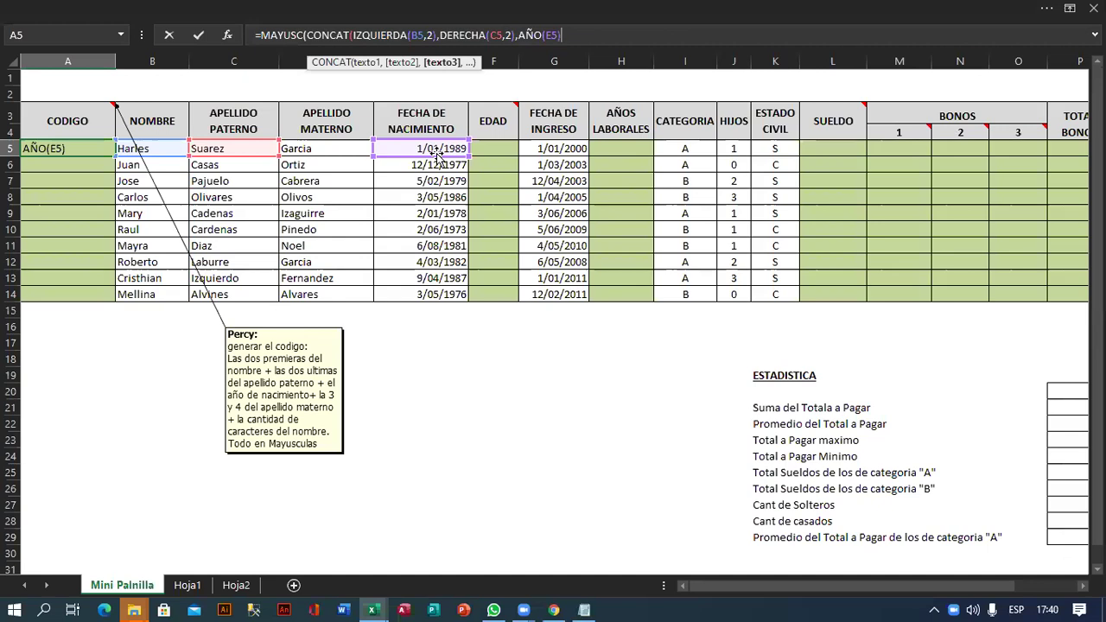
{"action": "type", "text": ","}
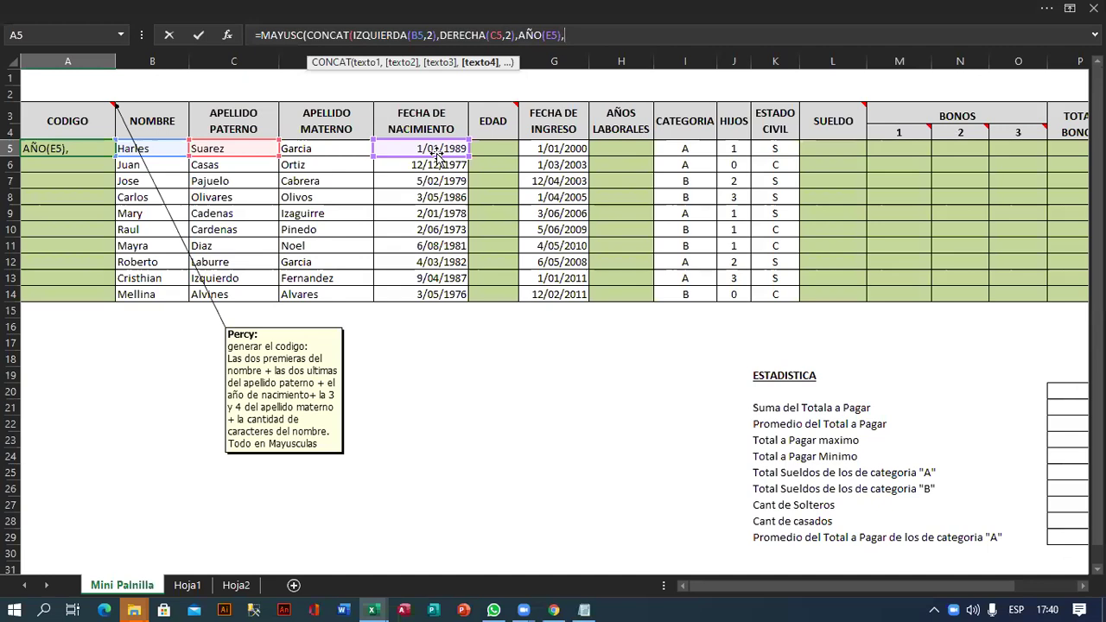
- Add EXTRAE(D5,3,2) as the fourth CONCAT argument to take the third and fourth letters of the maternal surname
{"action": "type", "text": "ext"}
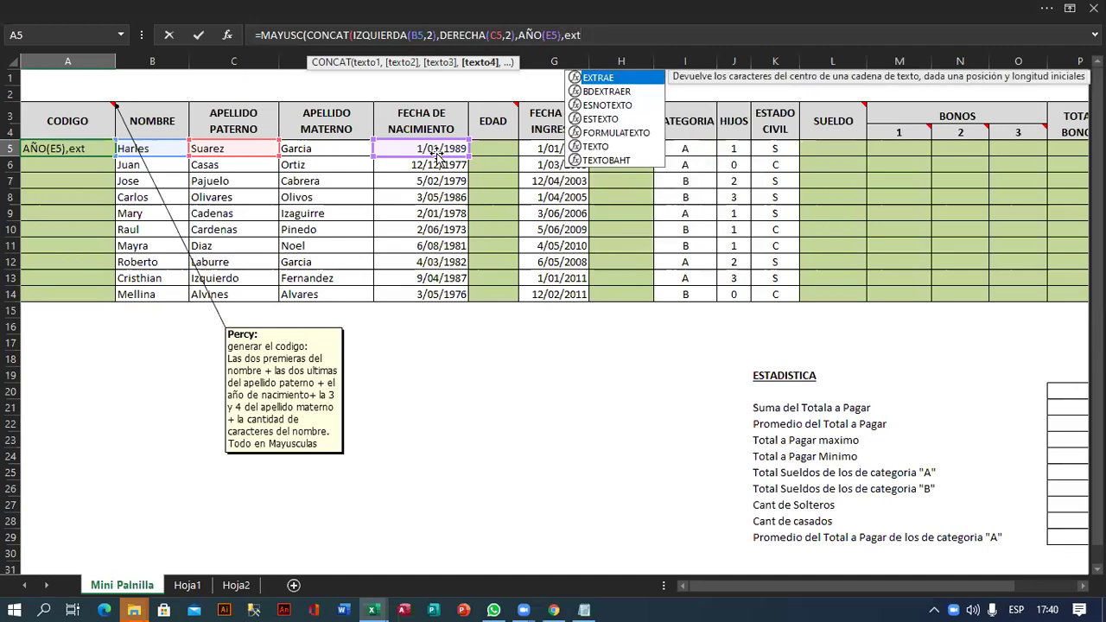
{"action": "key", "text": "Tab"}
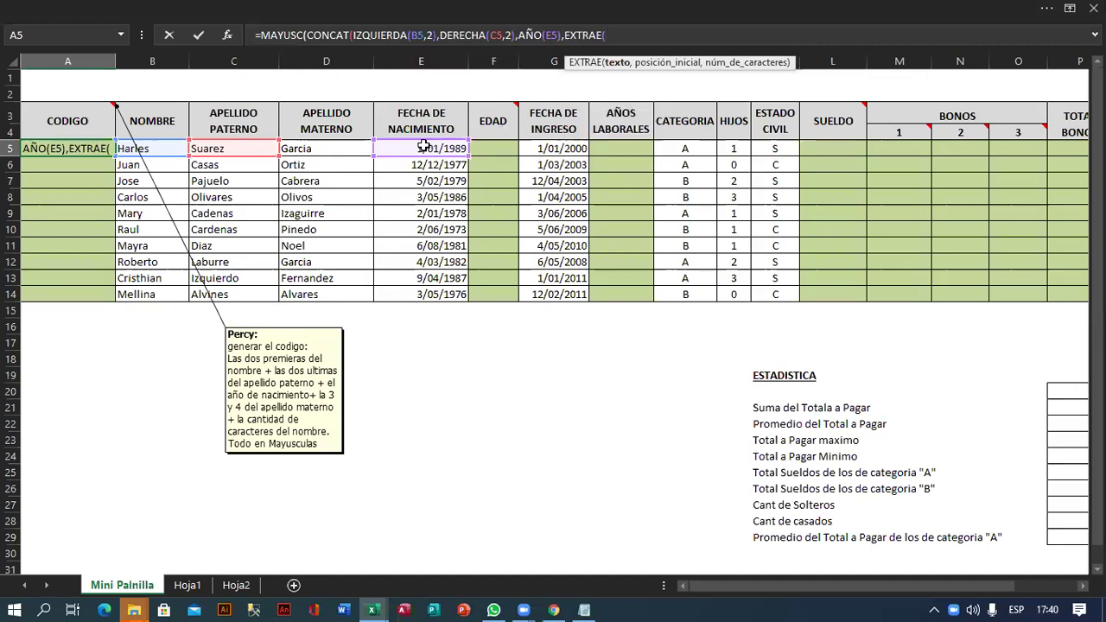
{"action": "left_click", "coordinate": [353, 148]}
{"action": "type", "text": ","}
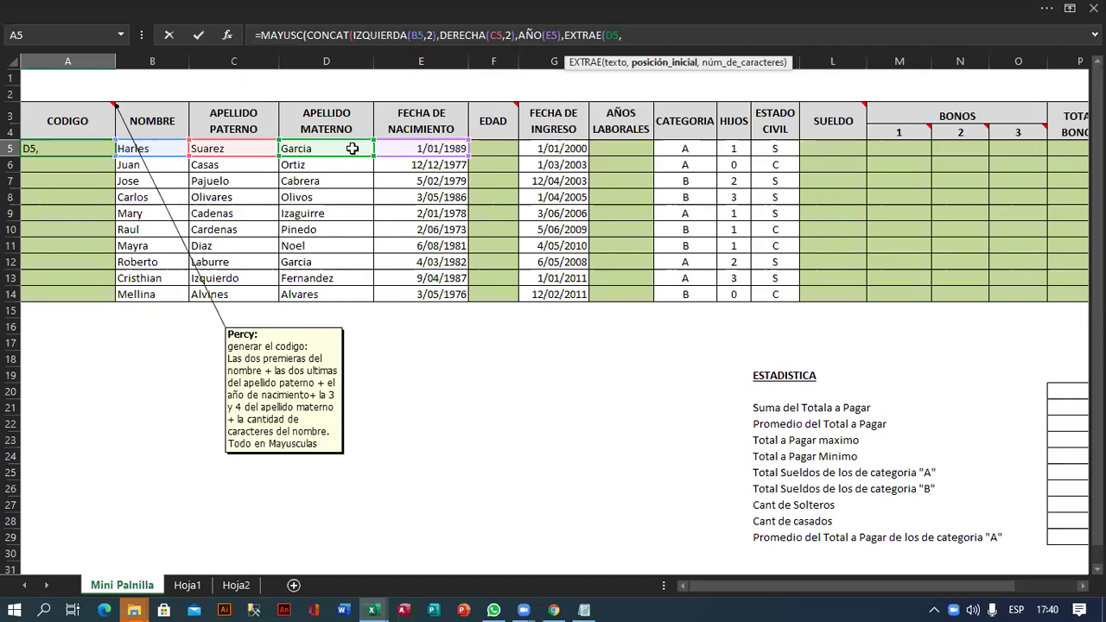
{"action": "type", "text": "3,2"}
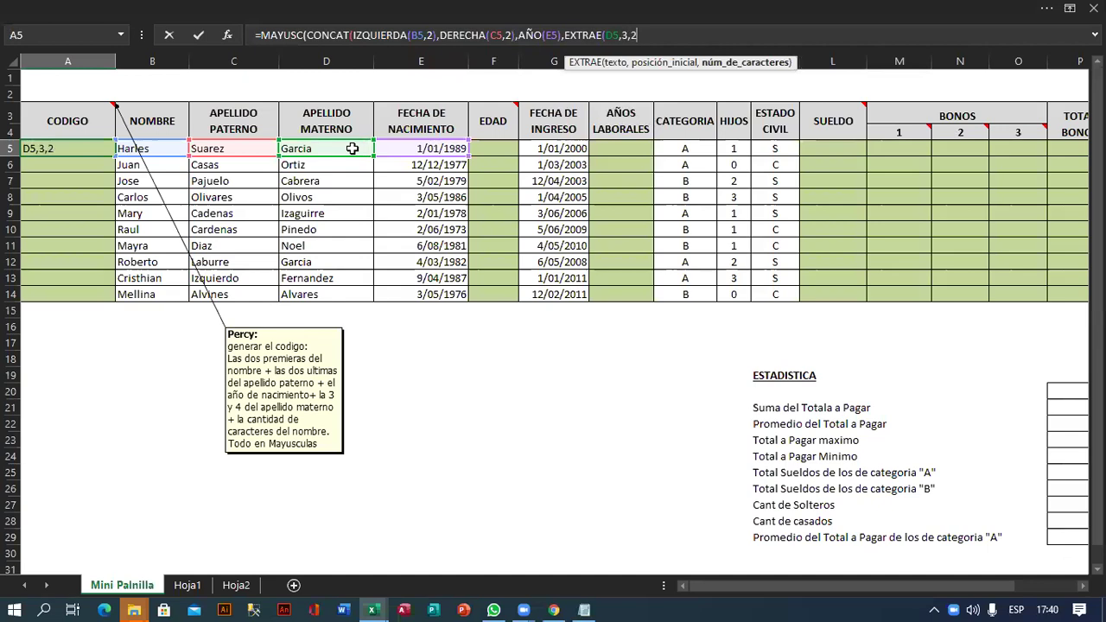
{"action": "type", "text": ")"}
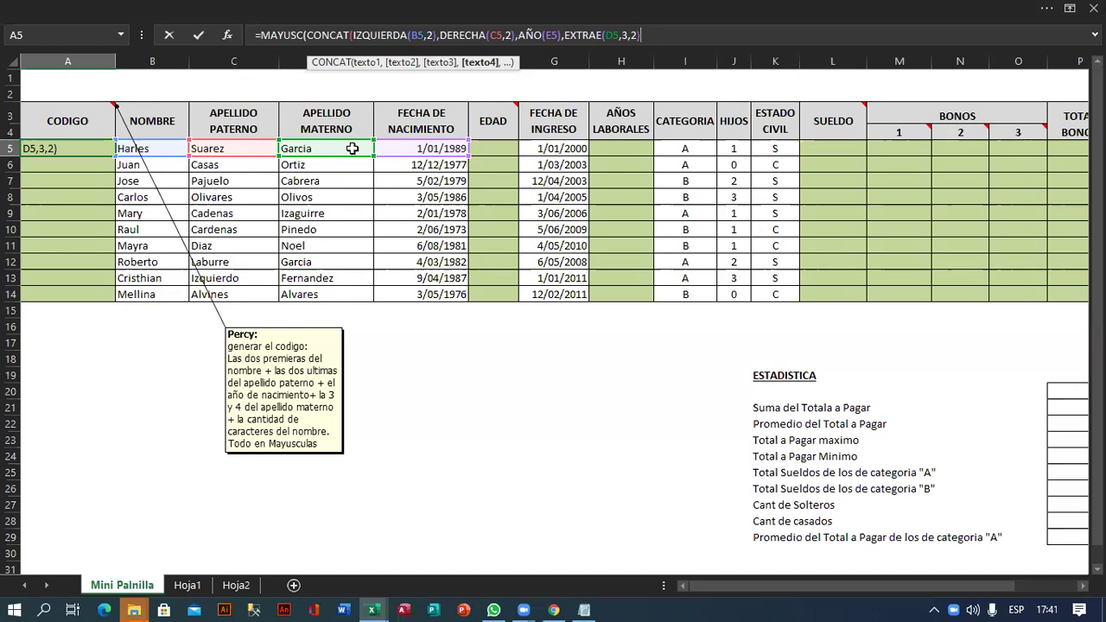
- Complete the A5 formula with LARGO(B5) as the last CONCAT argument and fill it down through A14
{"action": "type", "text": ",largo("}
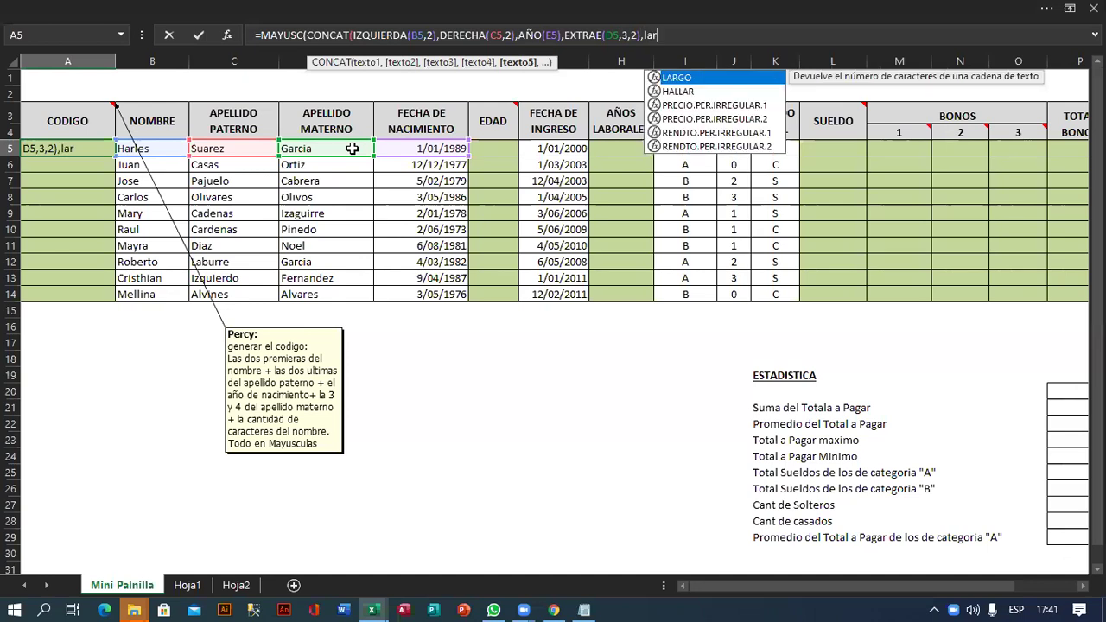
{"action": "left_click", "coordinate": [164, 151]}
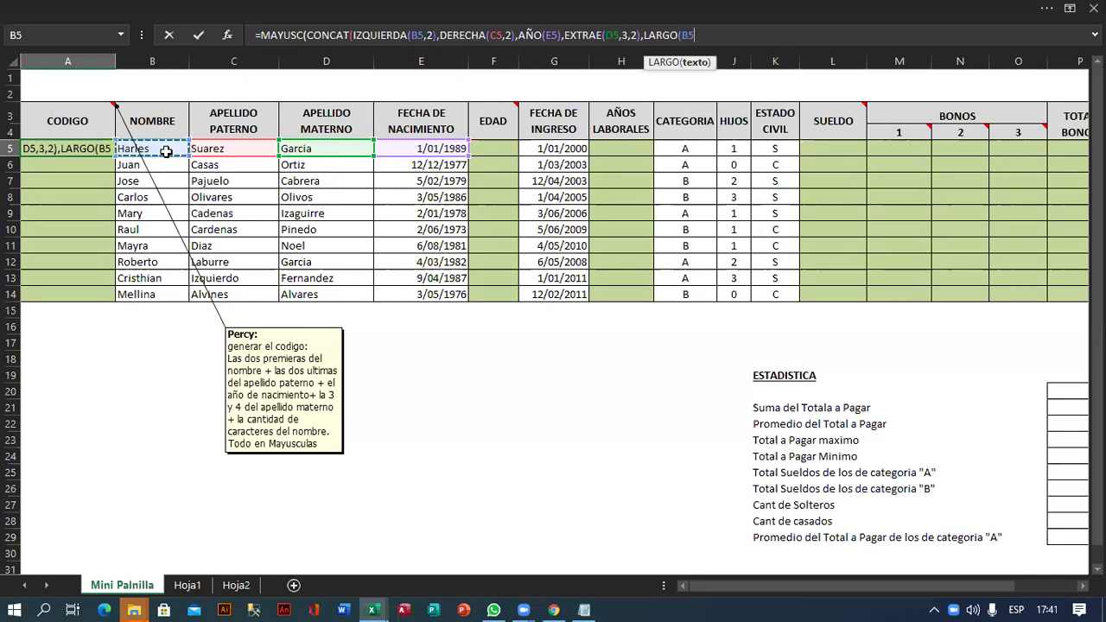
{"action": "type", "text": ")"}
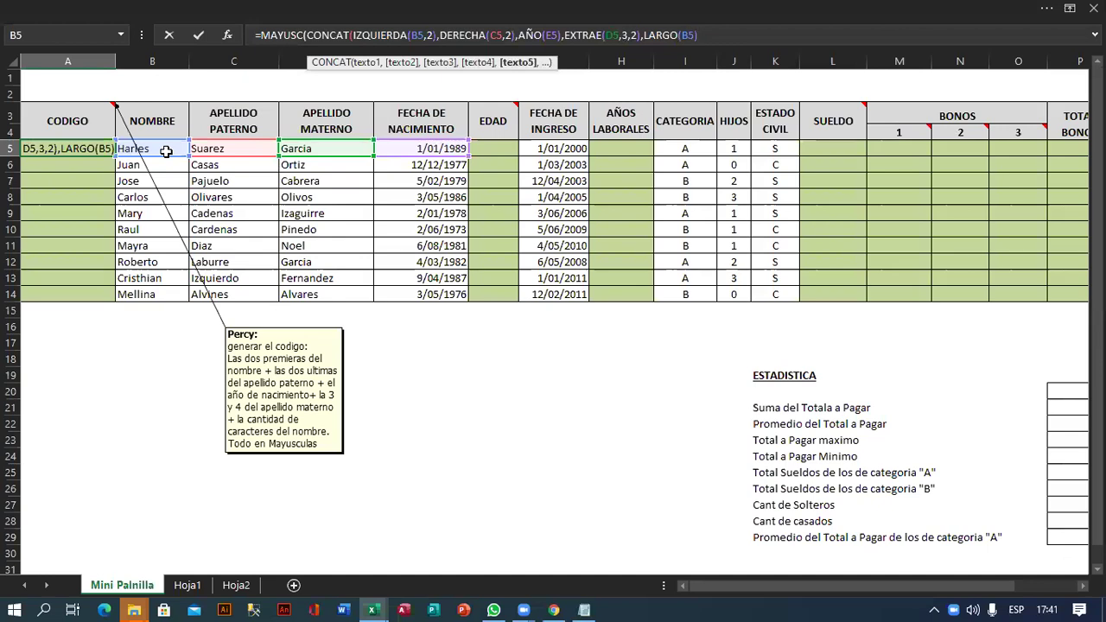
{"action": "type", "text": "))"}
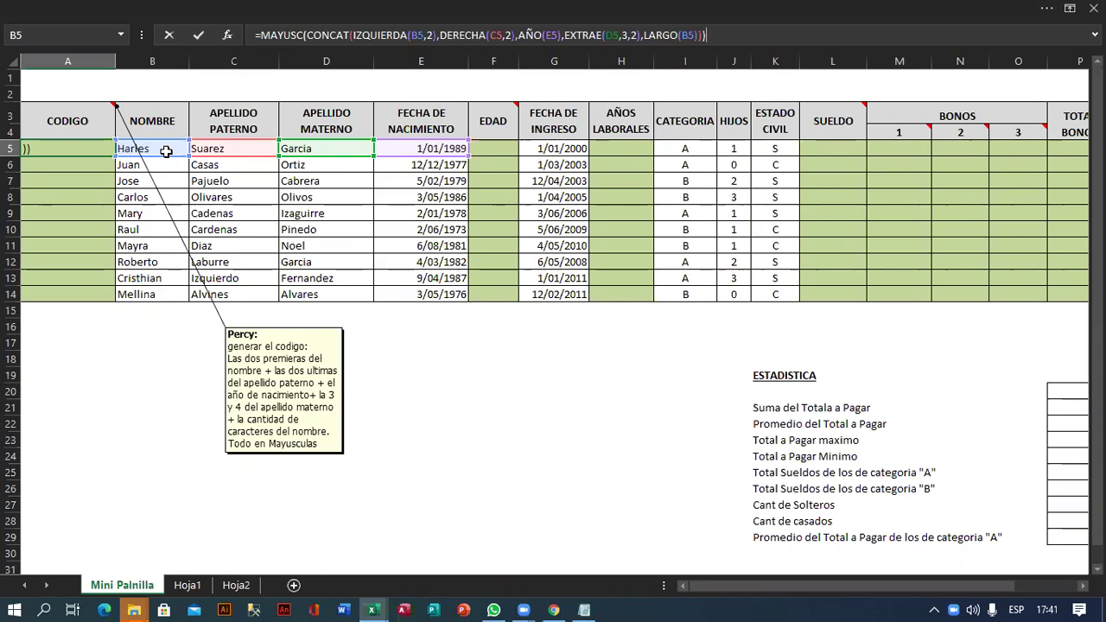
{"action": "key", "text": "Return"}
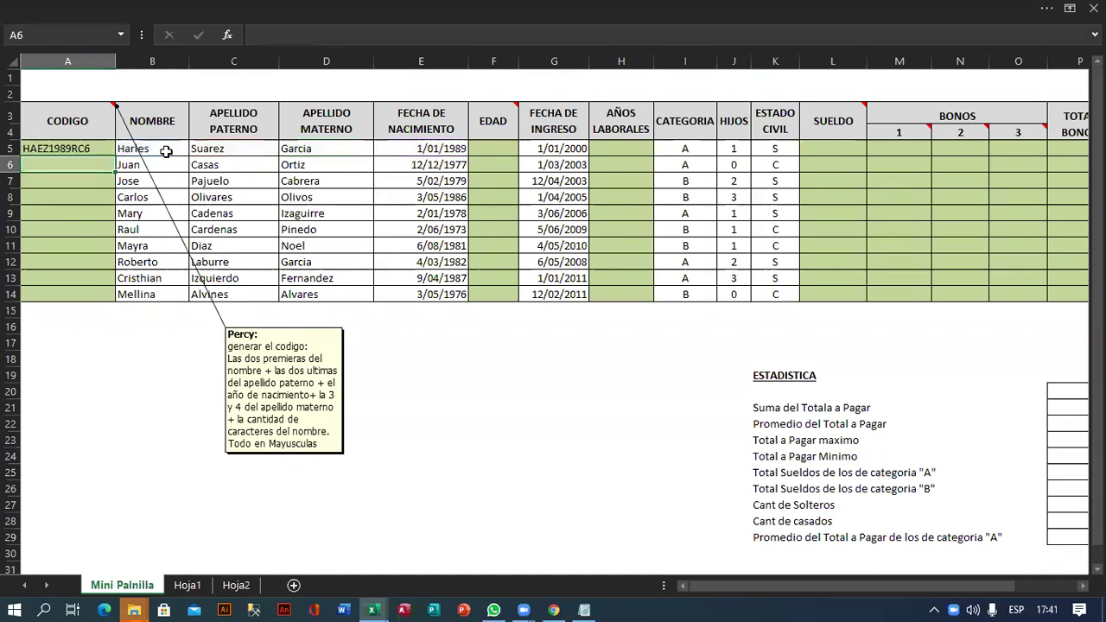
{"action": "left_click", "coordinate": [82, 151]}
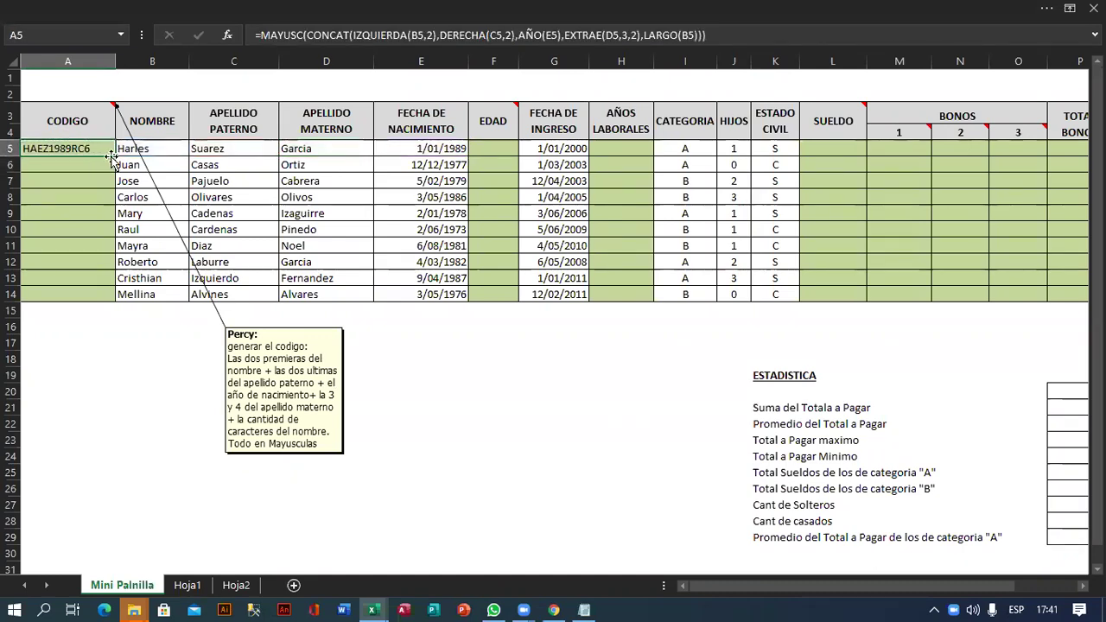
{"action": "left_click_drag", "start_coordinate": [115, 157], "coordinate": [107, 302]}
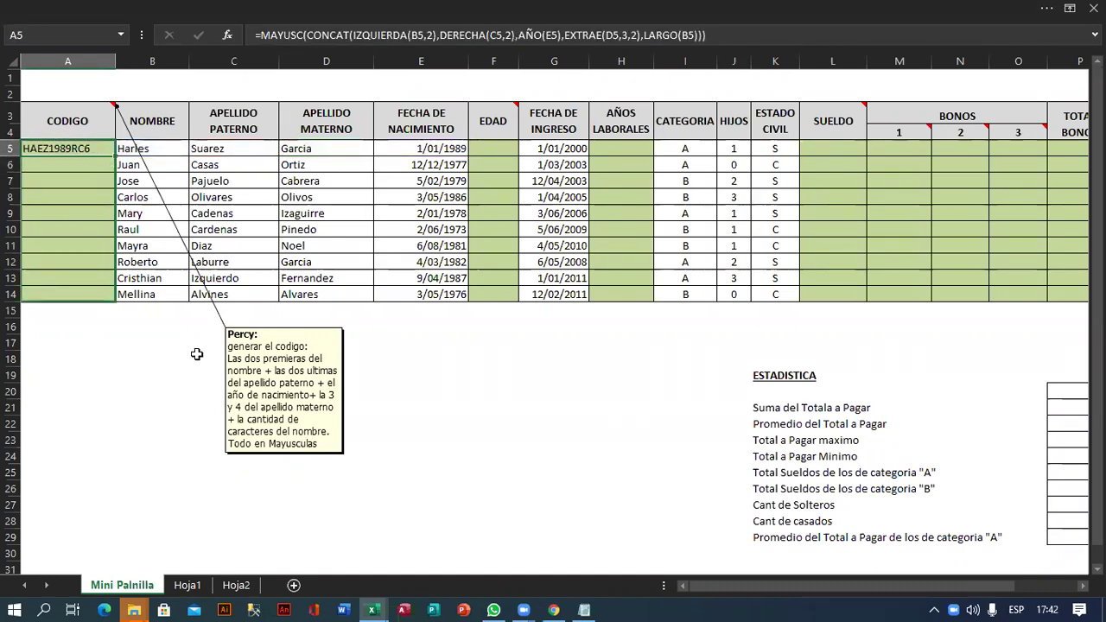
- Start the EDAD formula in F5 with SIFECHA, using the birth date in E5 as the start date
{"action": "left_click", "coordinate": [488, 153]}
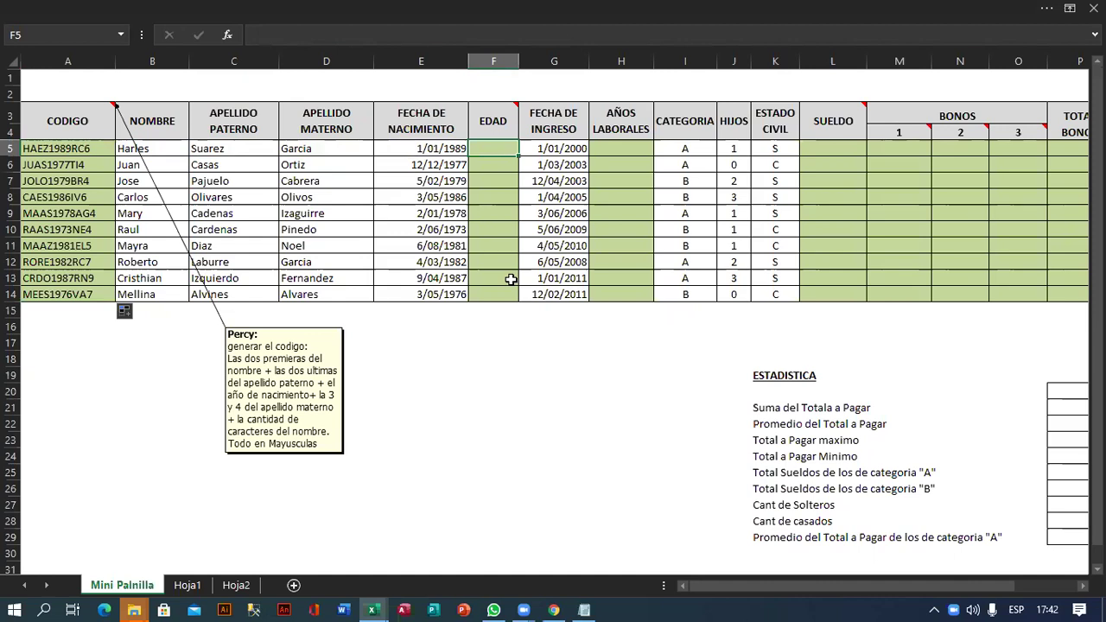
{"action": "type", "text": "="}
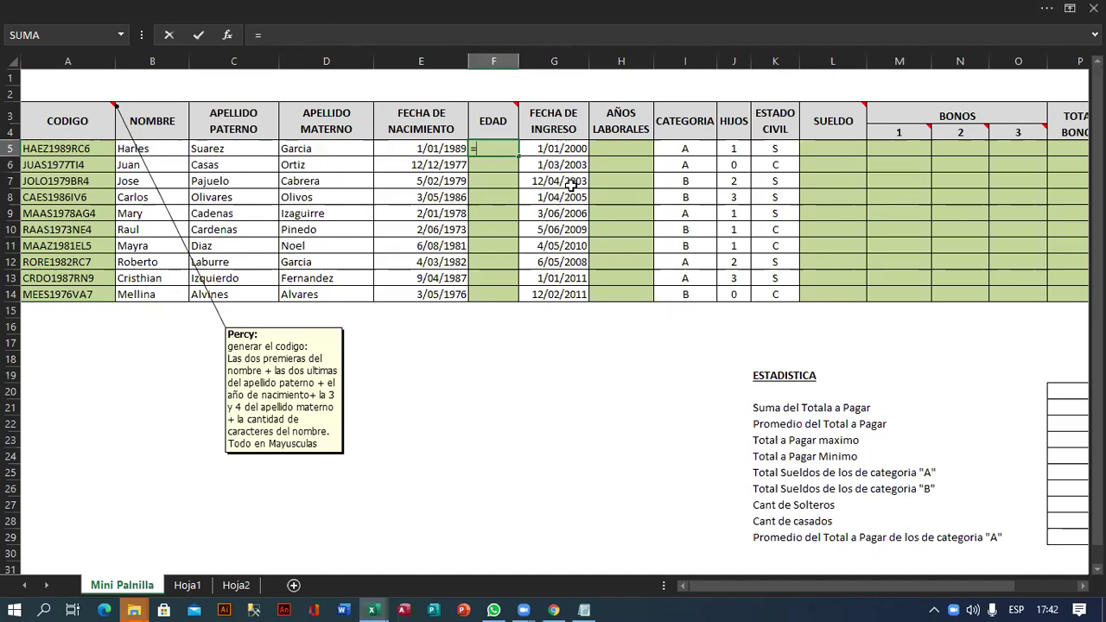
{"action": "key", "text": "Escape"}
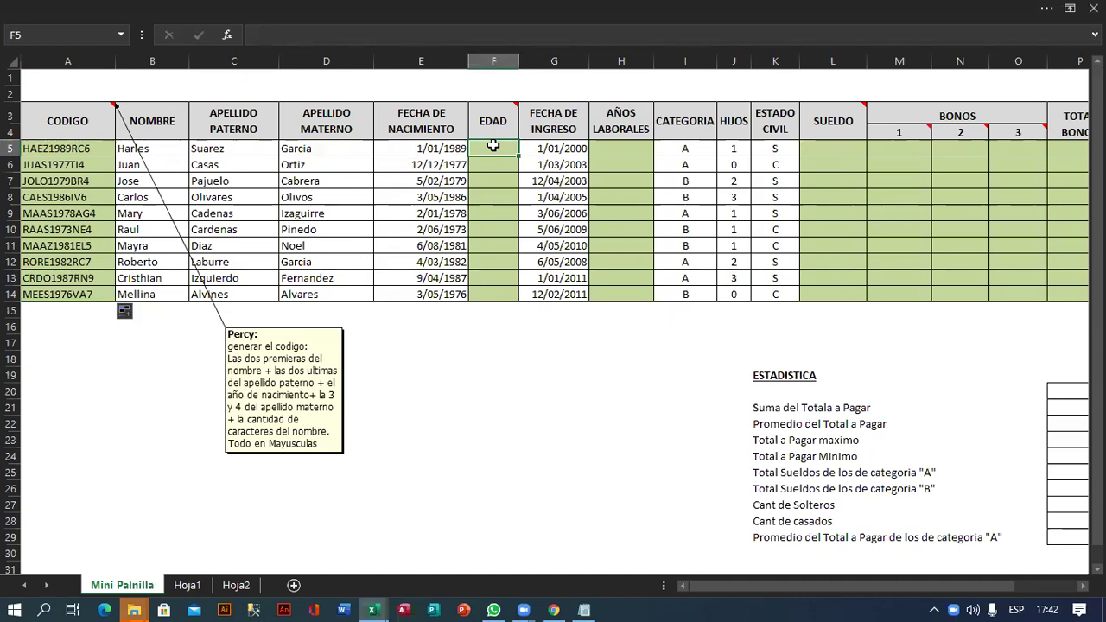
{"action": "left_click", "coordinate": [373, 34]}
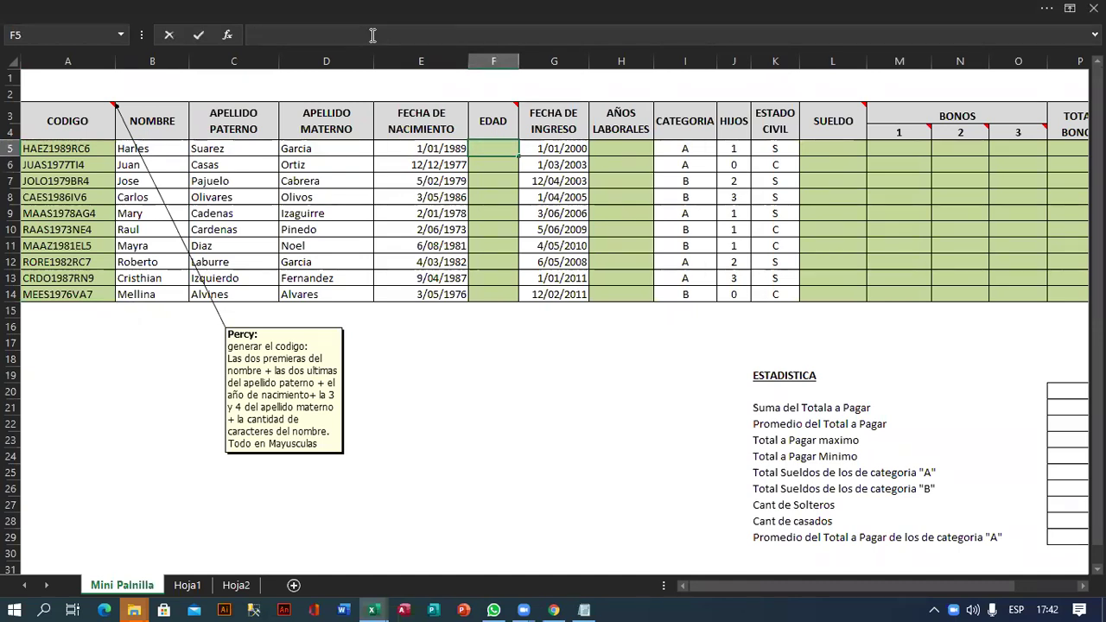
{"action": "type", "text": "=si"}
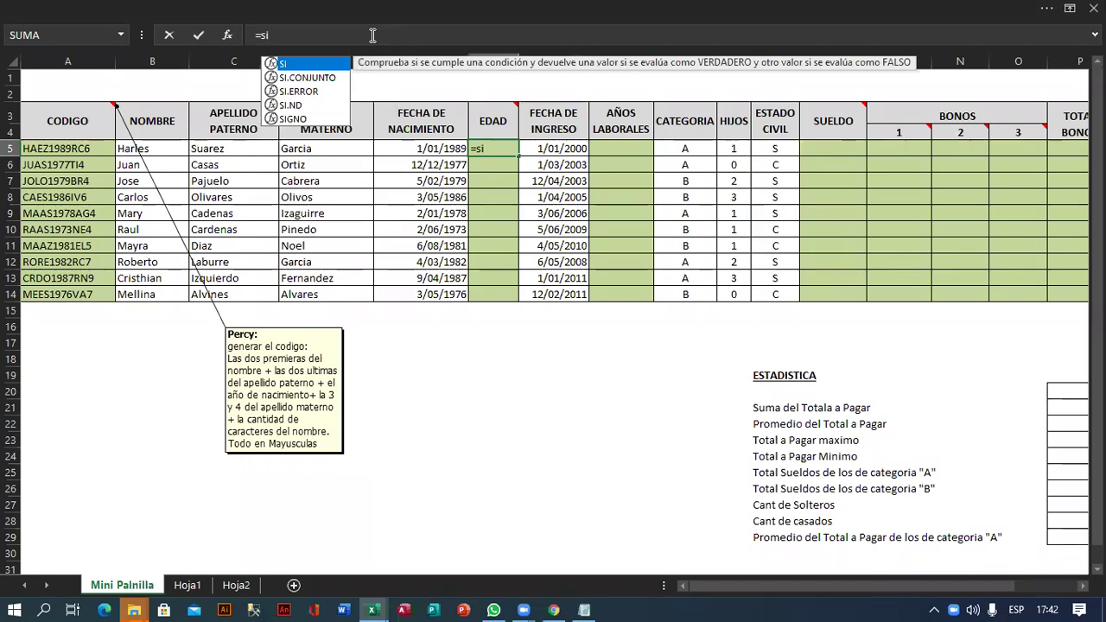
{"action": "key", "text": "BackSpace"}
{"action": "key", "text": "BackSpace"}
{"action": "type", "text": "SI"}
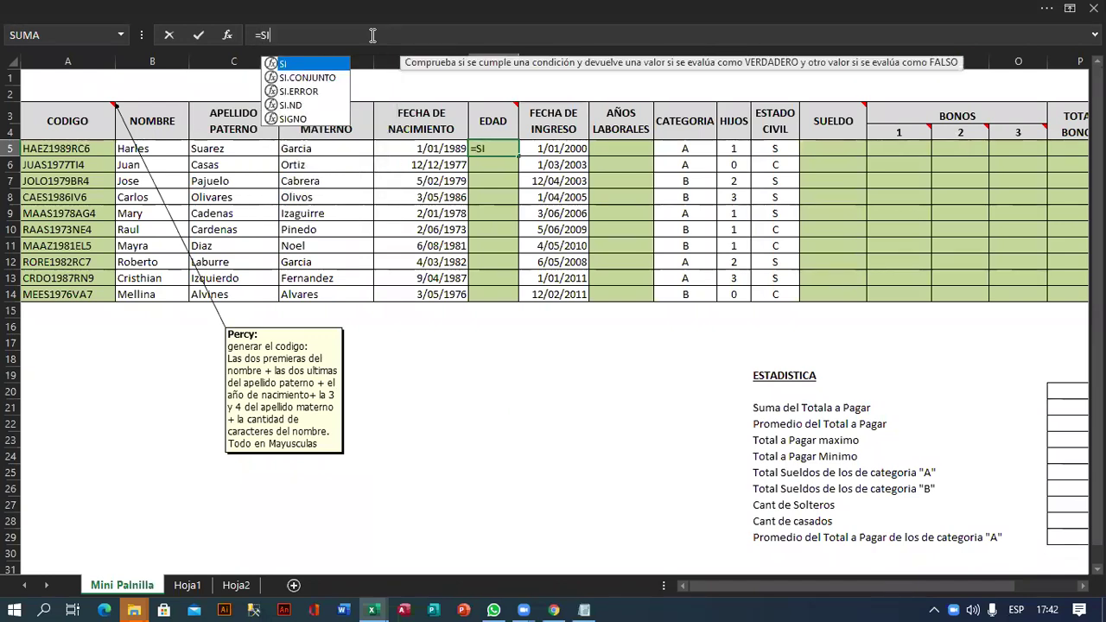
{"action": "type", "text": "FECH"}
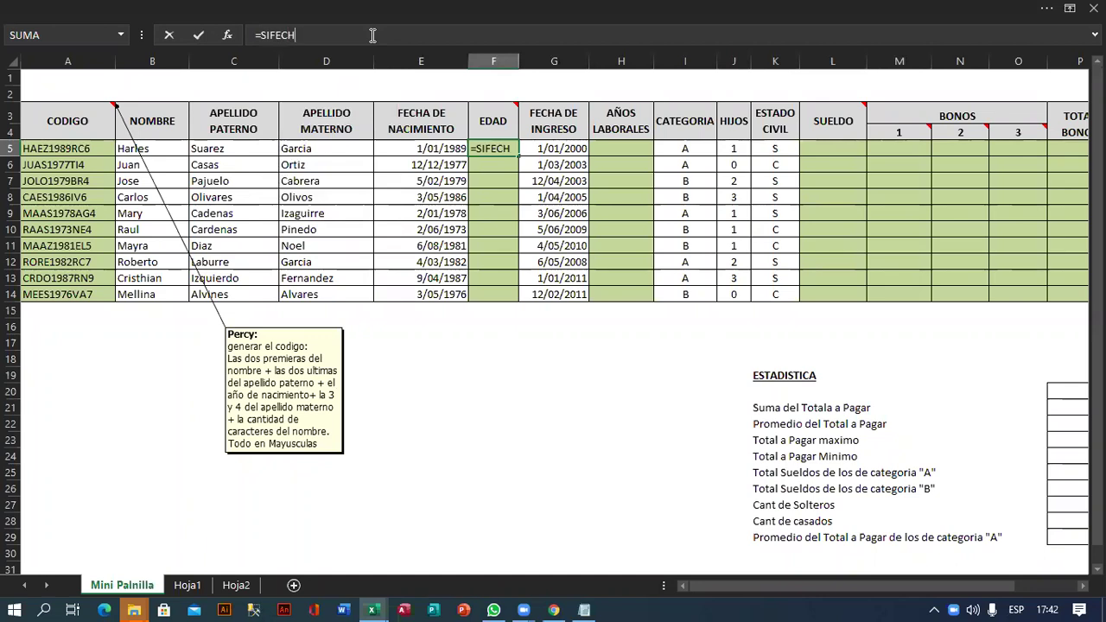
{"action": "type", "text": "A("}
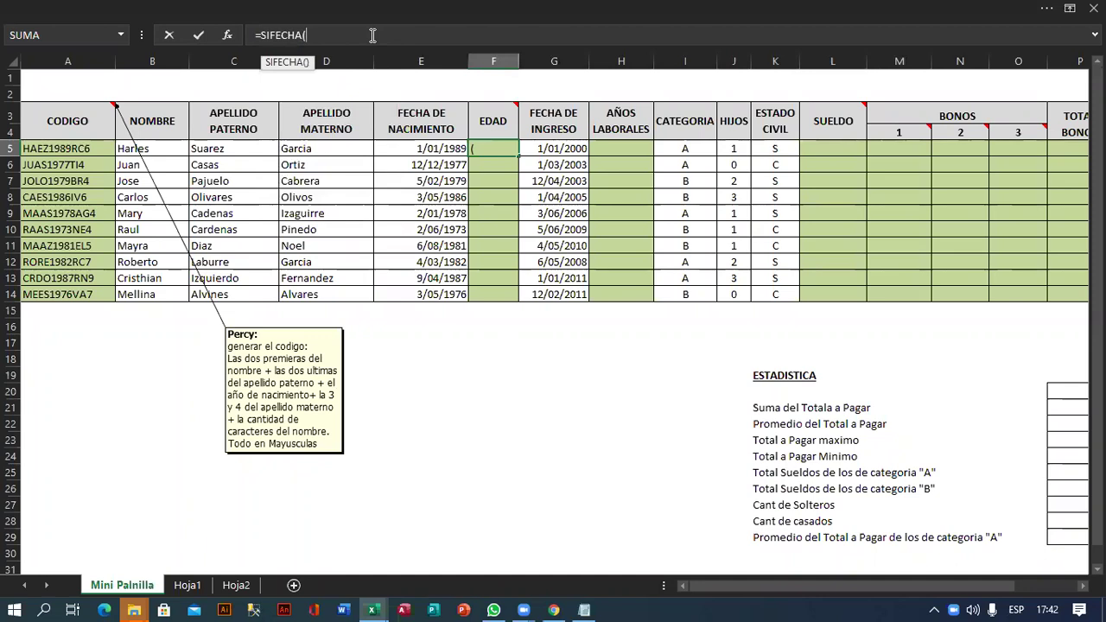
{"action": "left_click", "coordinate": [415, 147]}
{"action": "type", "text": ","}
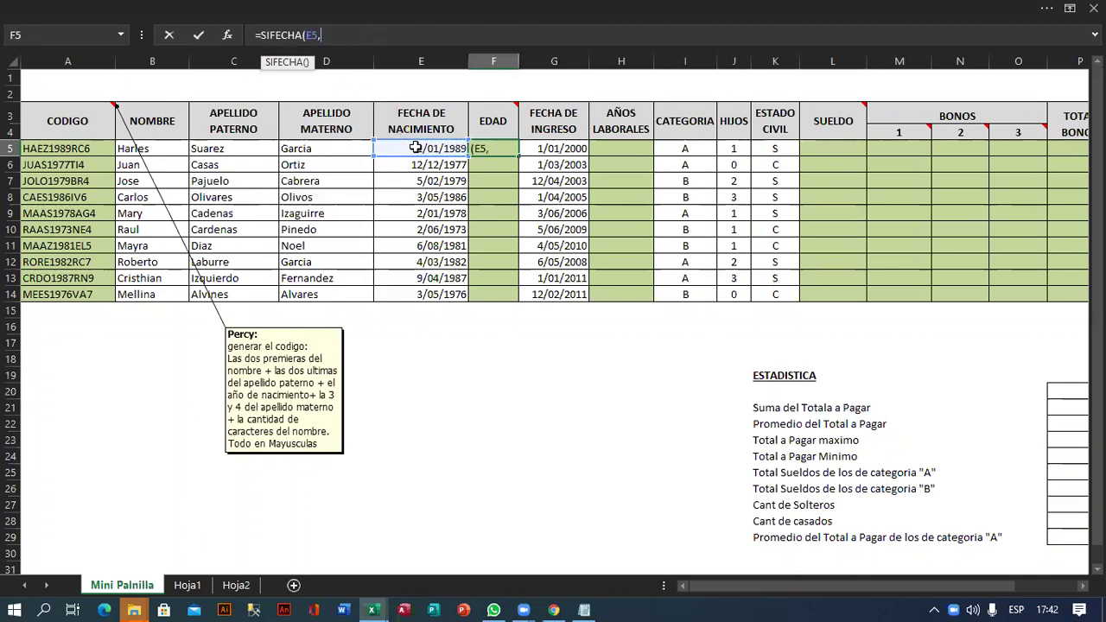
- Complete the F5 formula with HOY() as the end date and "y" as the unit, and fill it down through F14
{"action": "type", "text": "H"}
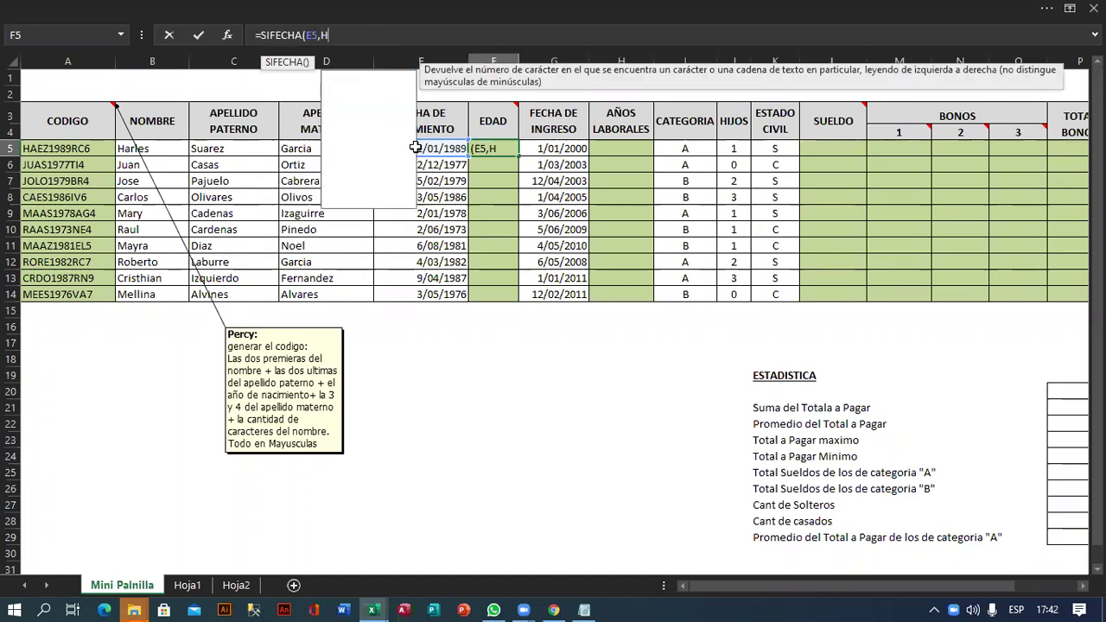
{"action": "type", "text": "OY"}
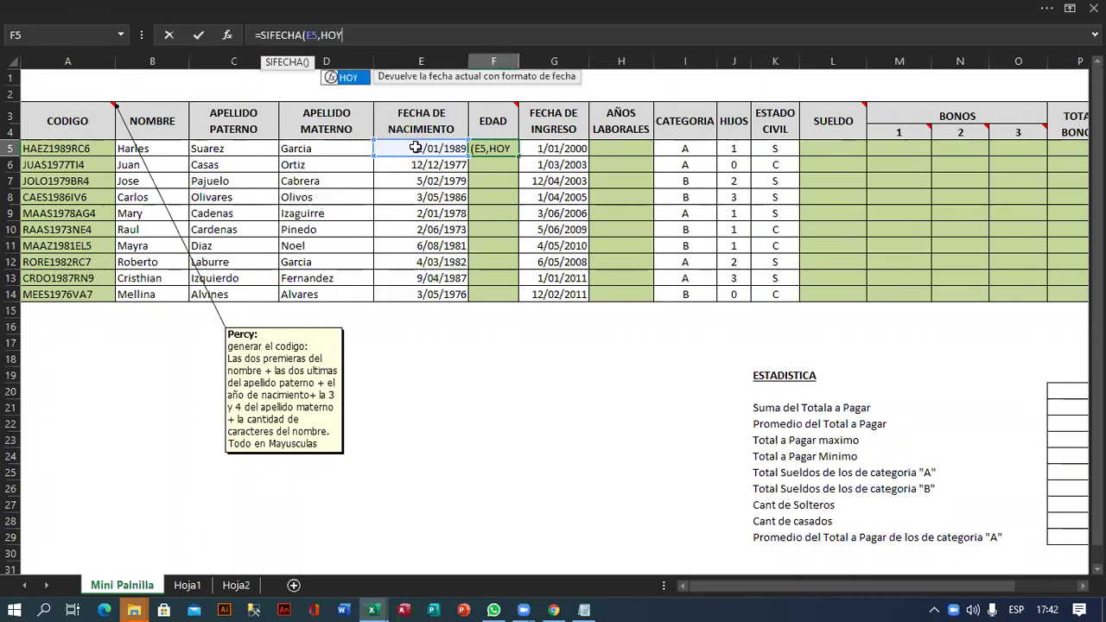
{"action": "type", "text": "(),"}
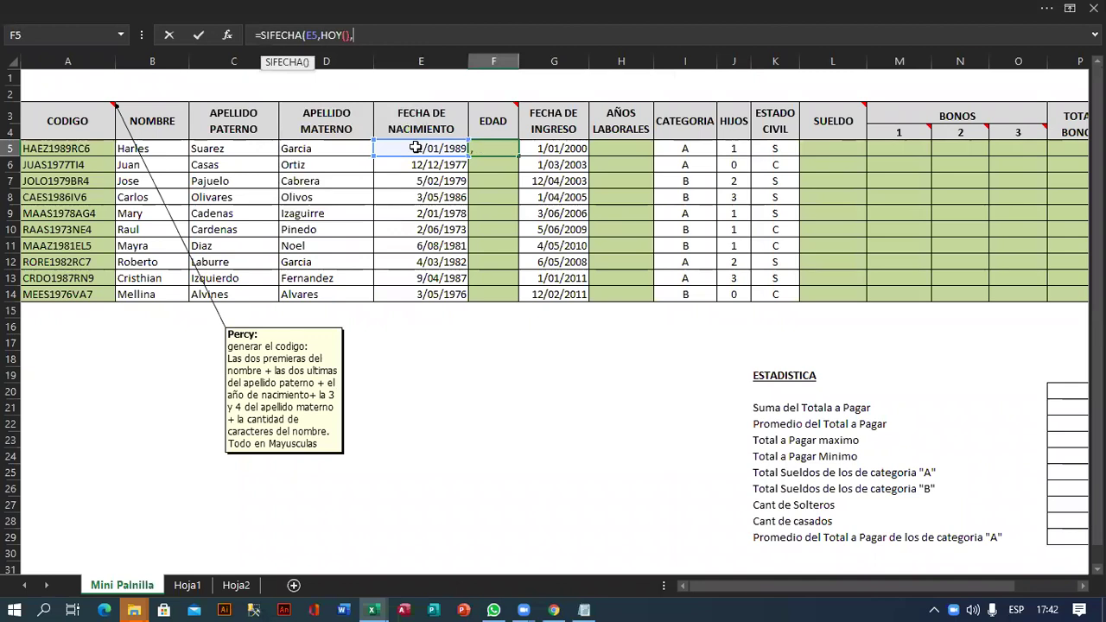
{"action": "type", "text": "\"y\")"}
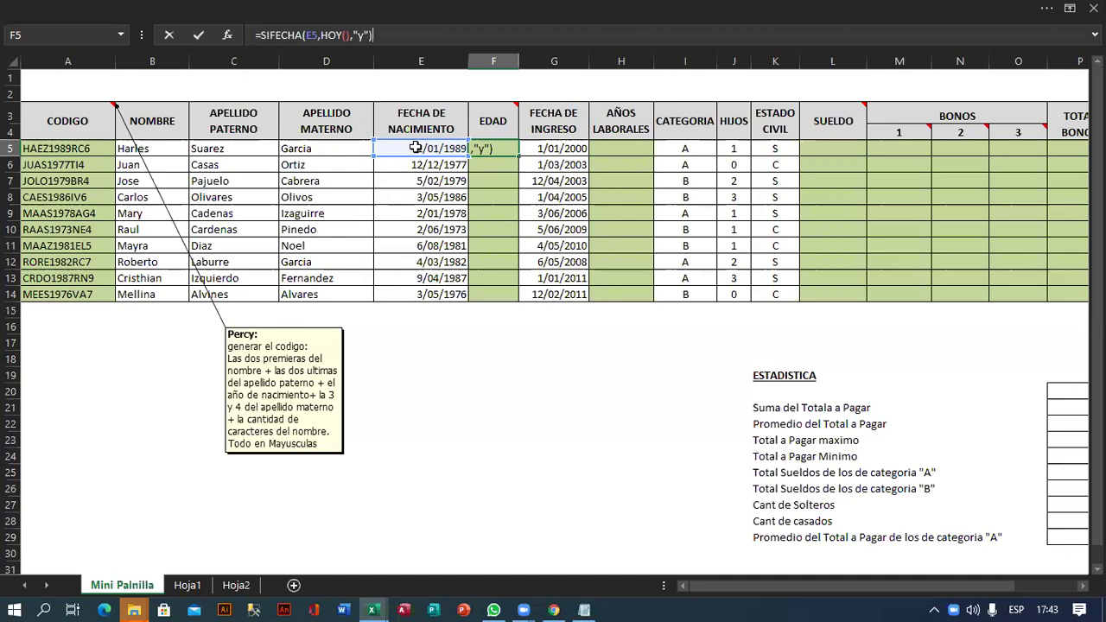
{"action": "key", "text": "ctrl+Return"}
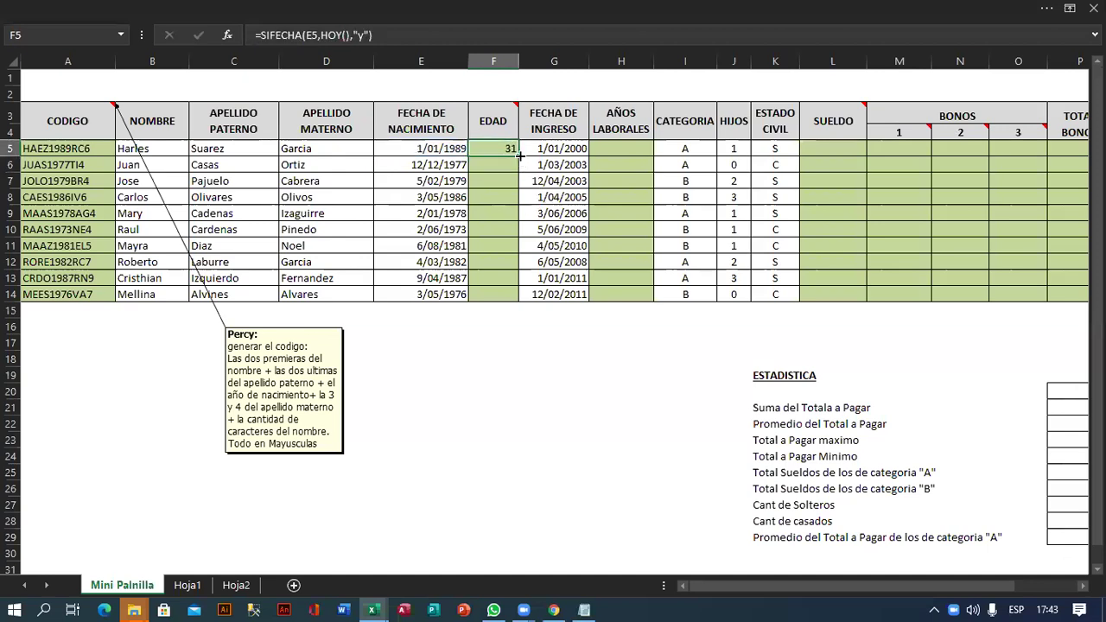
{"action": "left_click_drag", "start_coordinate": [516, 156], "coordinate": [509, 295]}
{"action": "key", "text": "ctrl+j"}
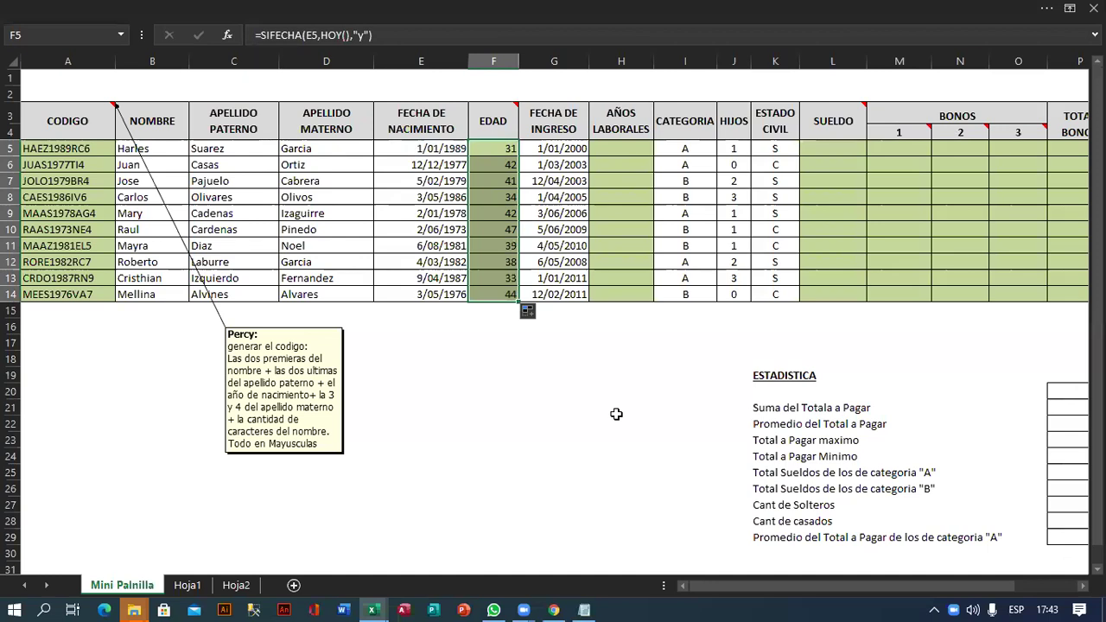
{"action": "left_click", "coordinate": [510, 148]}
- Start the AÑOS LABORALES formula in H5 with FRAC.AÑO, using the hire date in G5 as the start date
{"action": "left_click", "coordinate": [616, 151]}
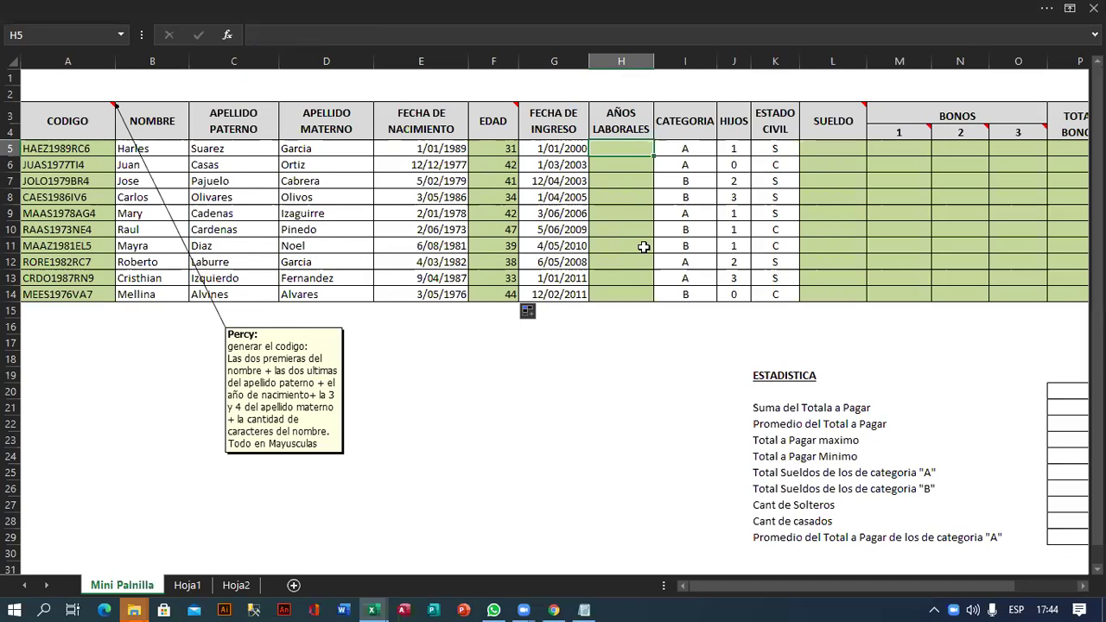
{"action": "type", "text": "="}
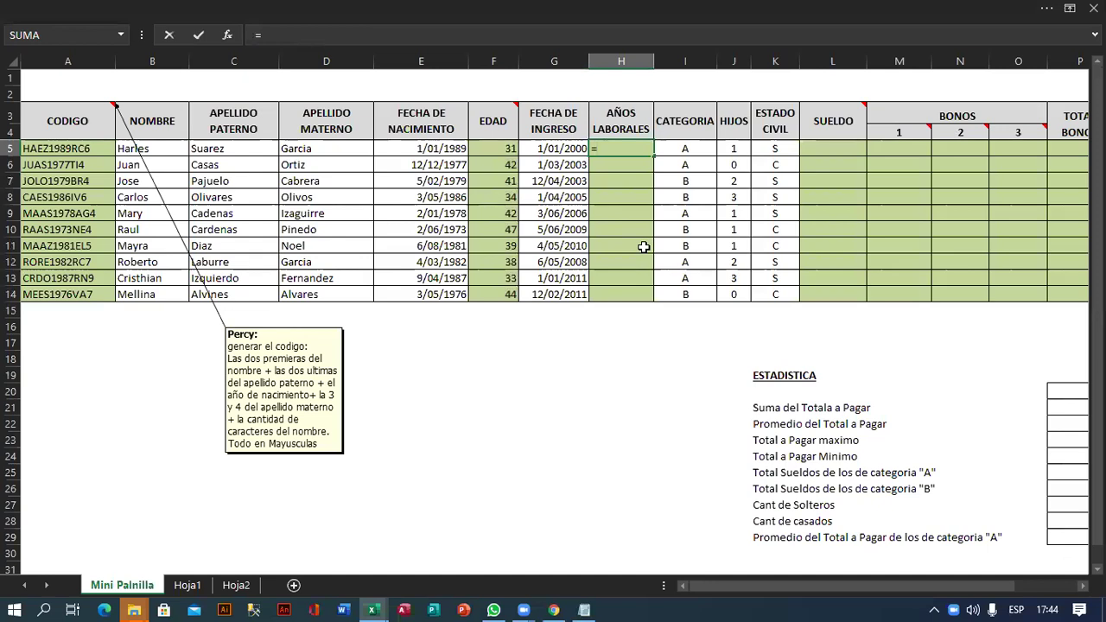
{"action": "key", "text": "Escape"}
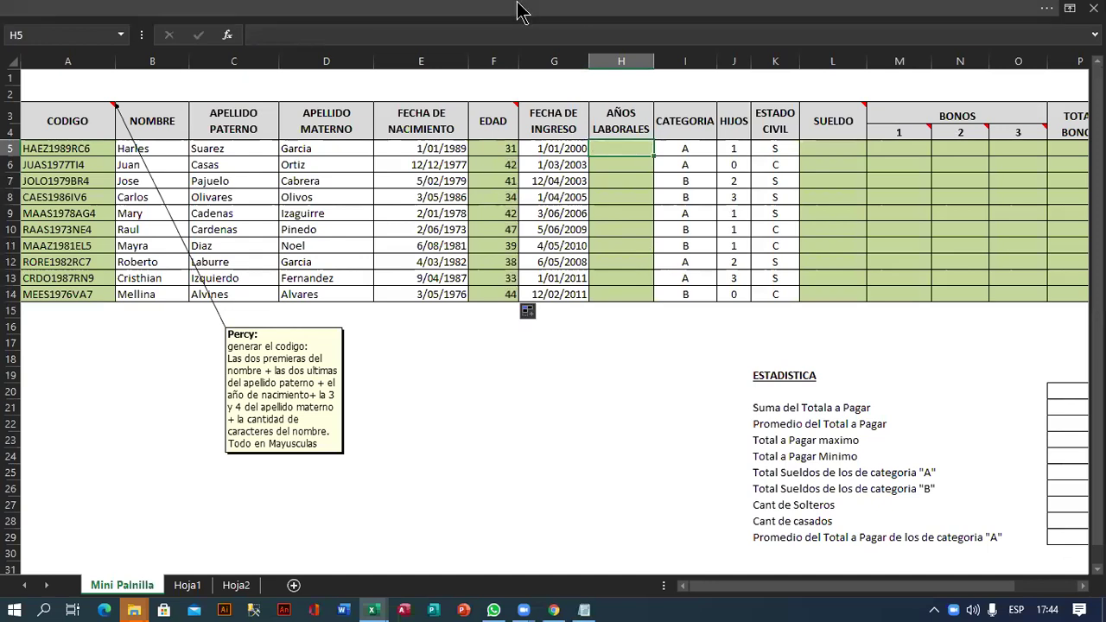
{"action": "left_click", "coordinate": [462, 34]}
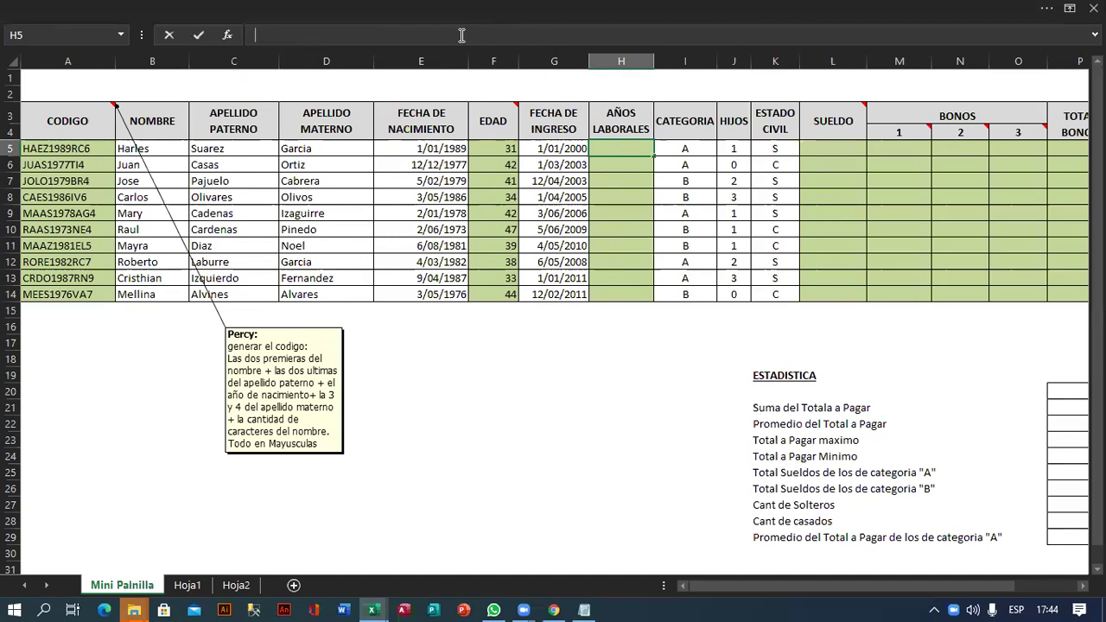
{"action": "type", "text": "=FRCA"}
{"action": "key", "text": "BackSpace"}
{"action": "key", "text": "BackSpace"}
{"action": "key", "text": "Tab"}
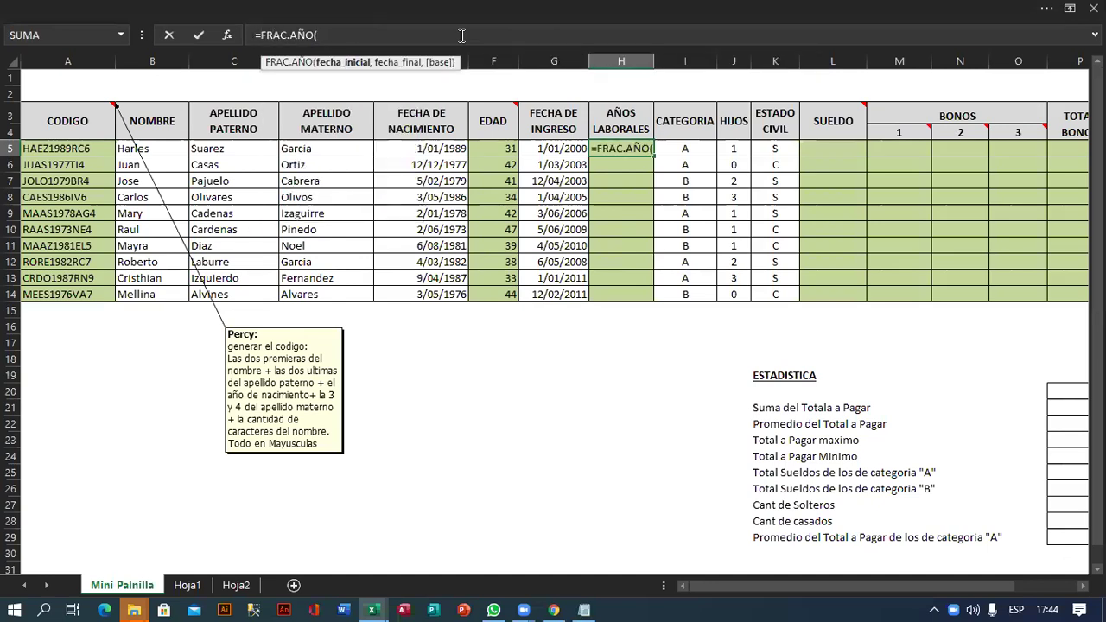
{"action": "left_click", "coordinate": [562, 150]}
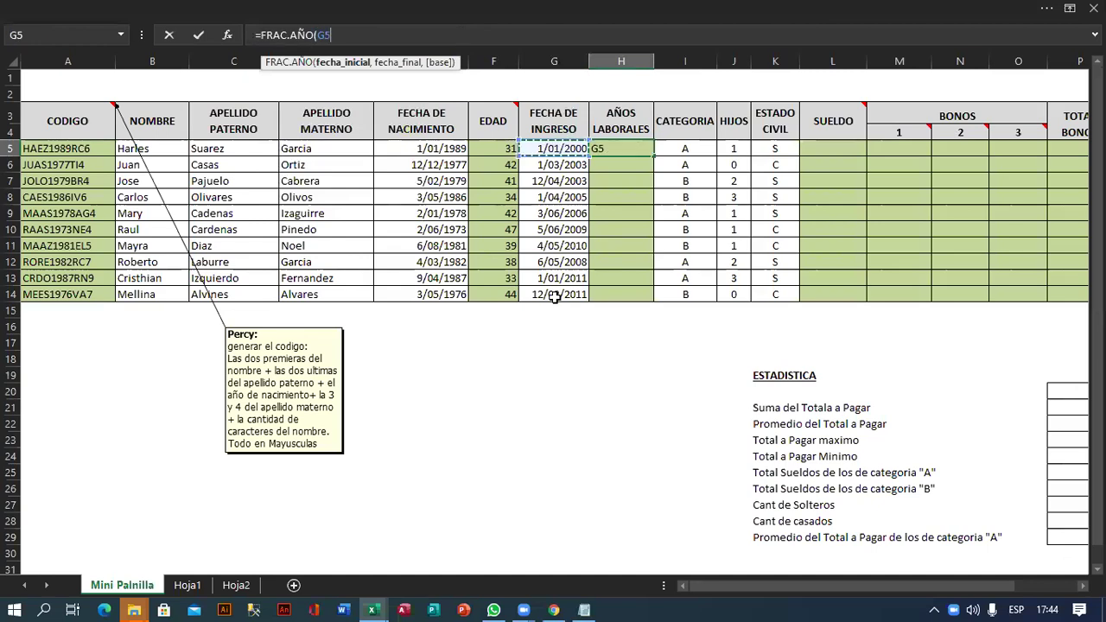
{"action": "type", "text": ","}
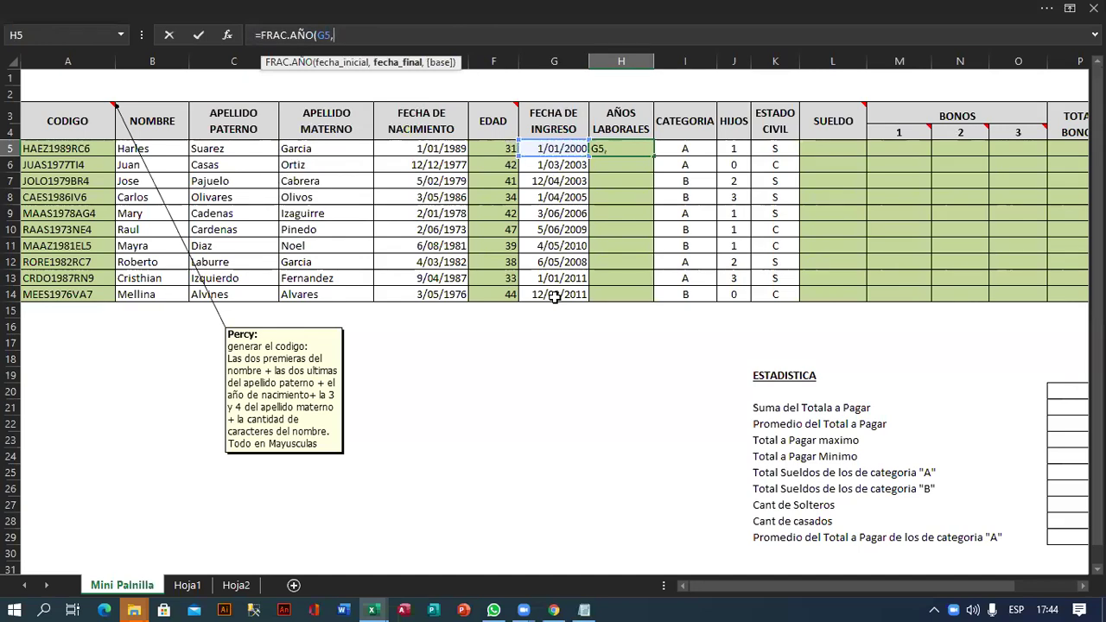
- Complete the H5 formula with HOY() as the end date and fill it down through H14
{"action": "type", "text": "HO"}
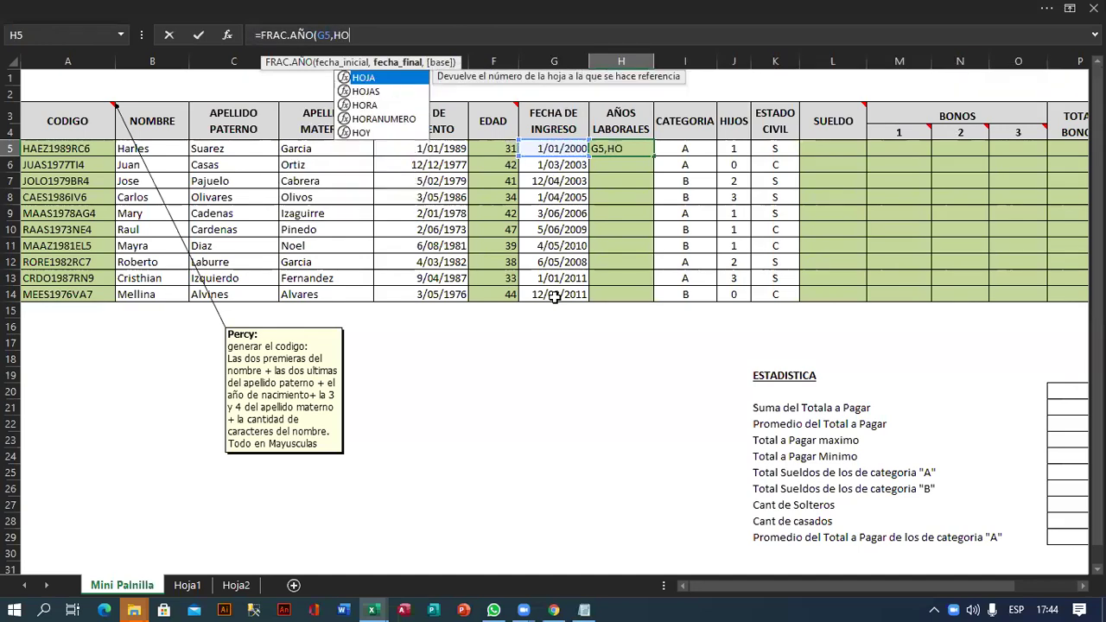
{"action": "type", "text": "Y())"}
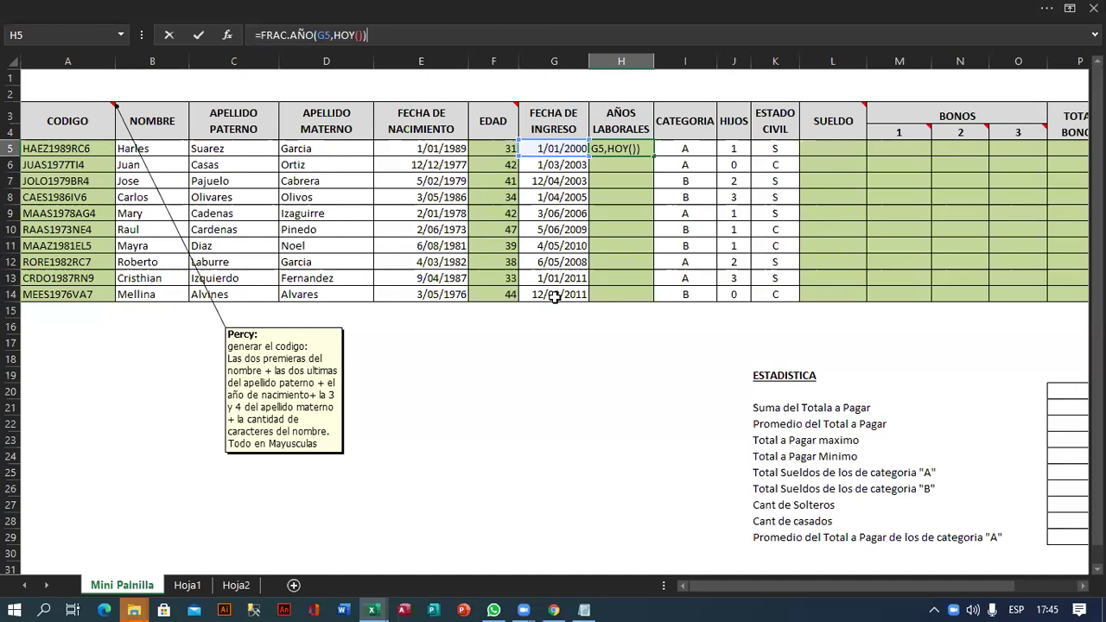
{"action": "key", "text": "Return"}
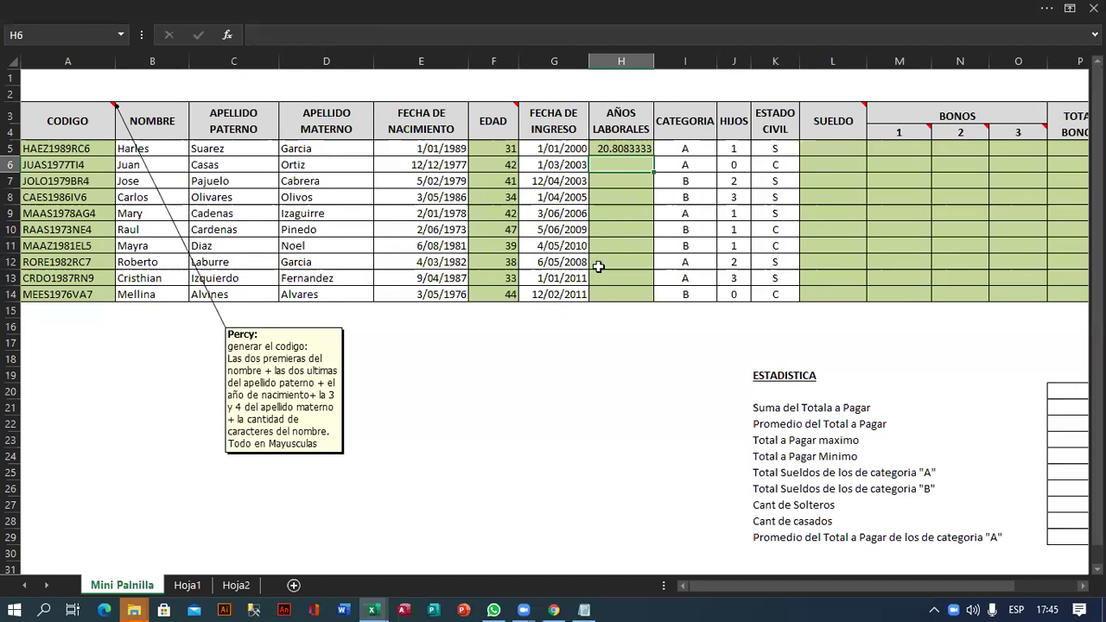
{"action": "left_click", "coordinate": [622, 149]}
{"action": "left_click_drag", "start_coordinate": [654, 156], "coordinate": [636, 302]}
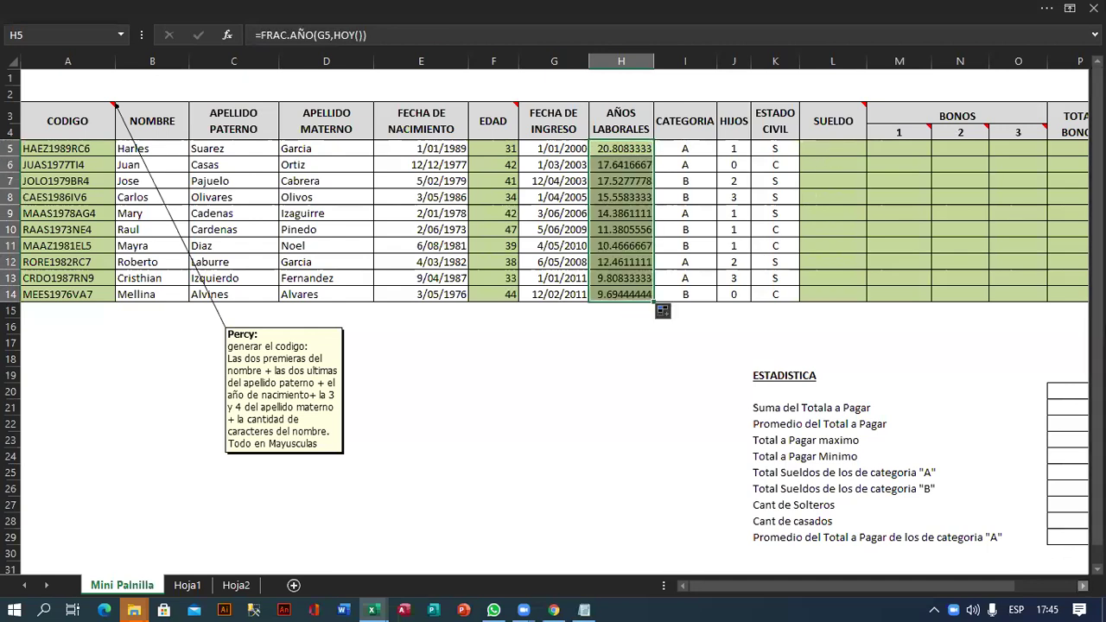
- Start the SUELDO formula in L5 with SI, testing whether the category in I5 equals "A"
{"action": "left_click", "coordinate": [1082, 585]}
{"action": "left_click", "coordinate": [1083, 585]}
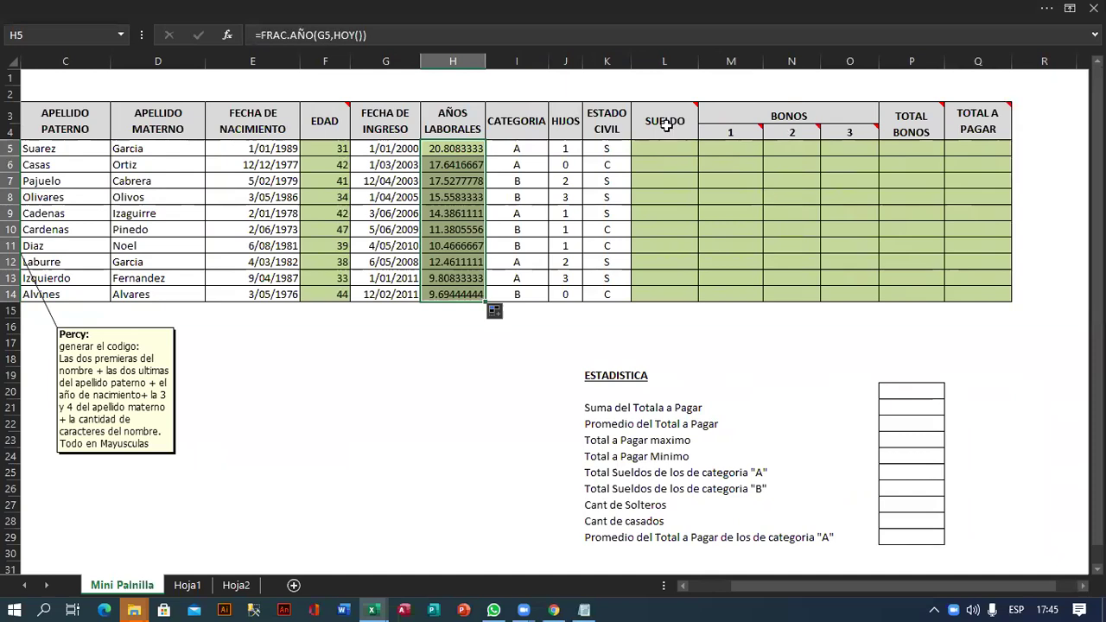
{"action": "mouse_move", "coordinate": [667, 126]}
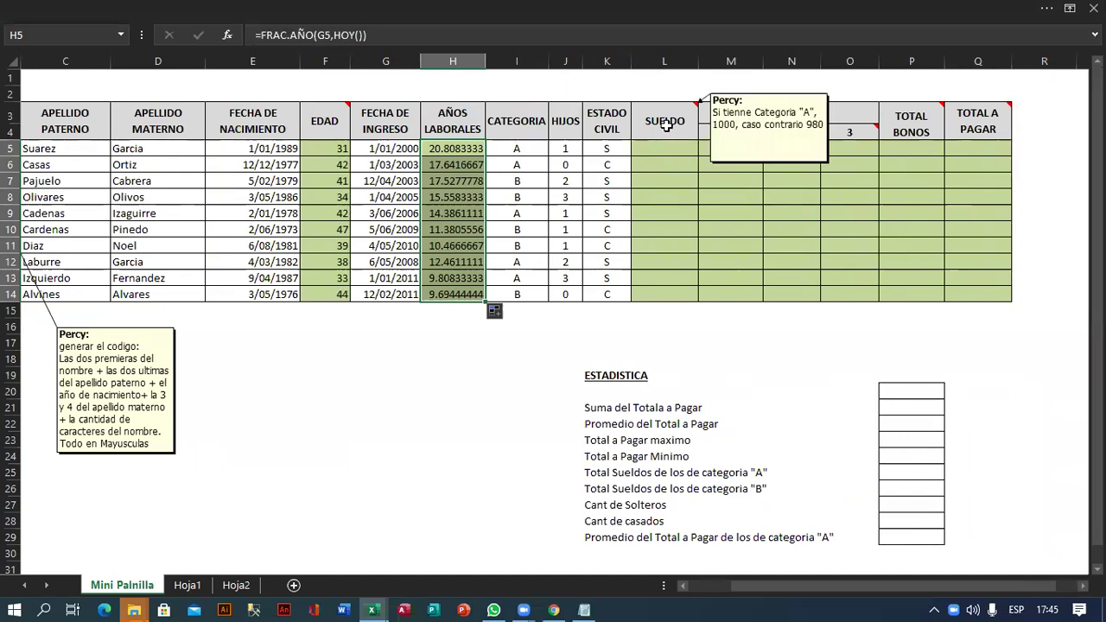
{"action": "left_click", "coordinate": [652, 150]}
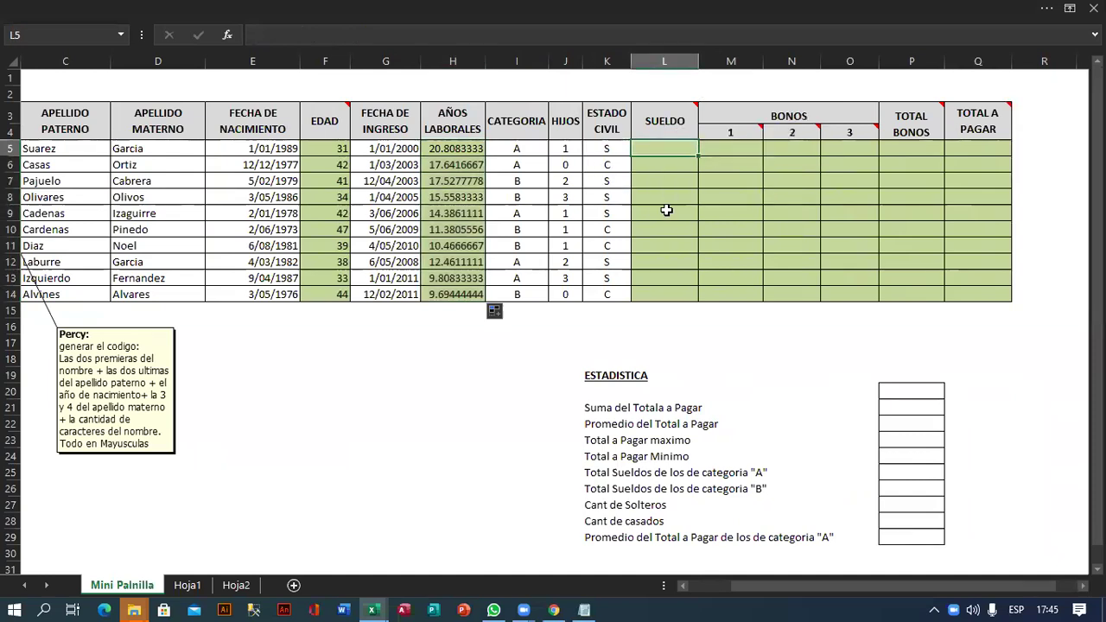
{"action": "type", "text": "=SI("}
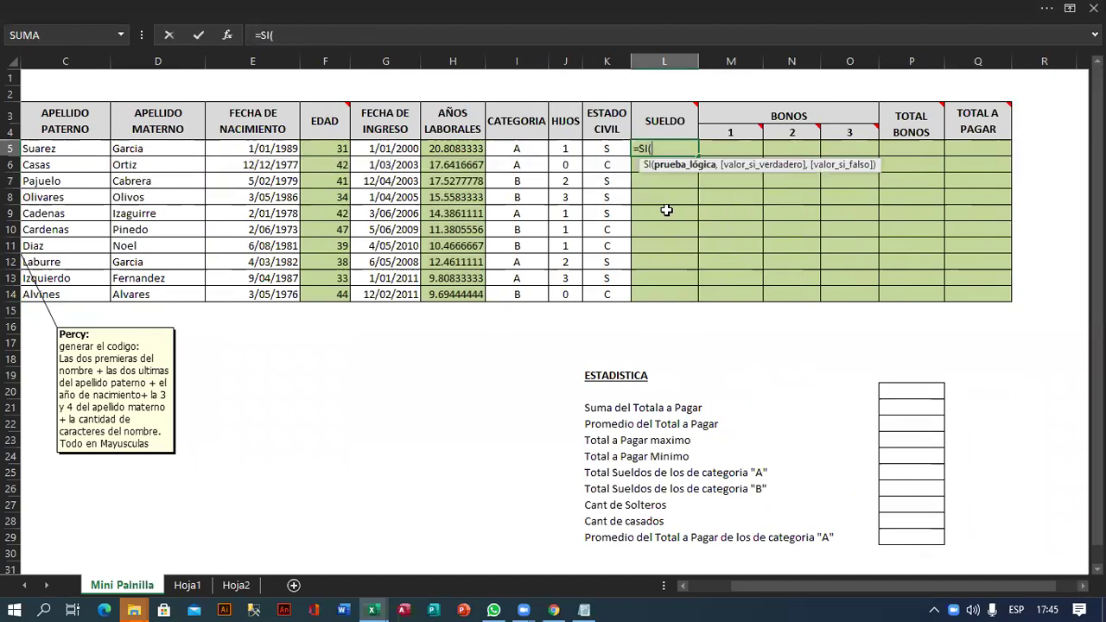
{"action": "left_click", "coordinate": [522, 148]}
{"action": "type", "text": "=\"a"}
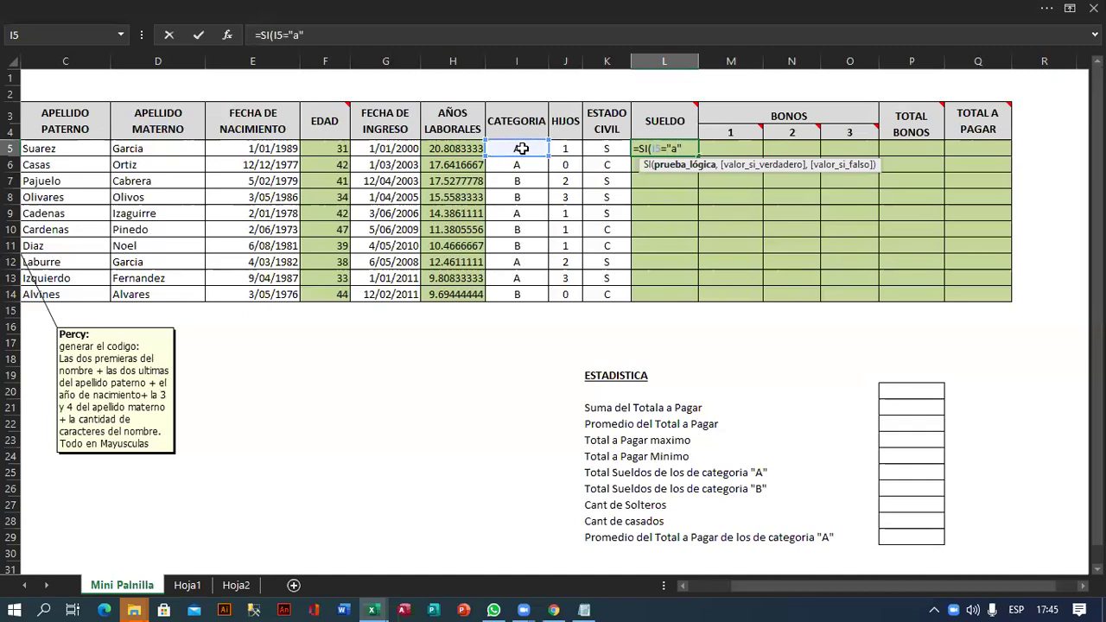
{"action": "key", "text": "BackSpace"}
{"action": "type", "text": "A\","}
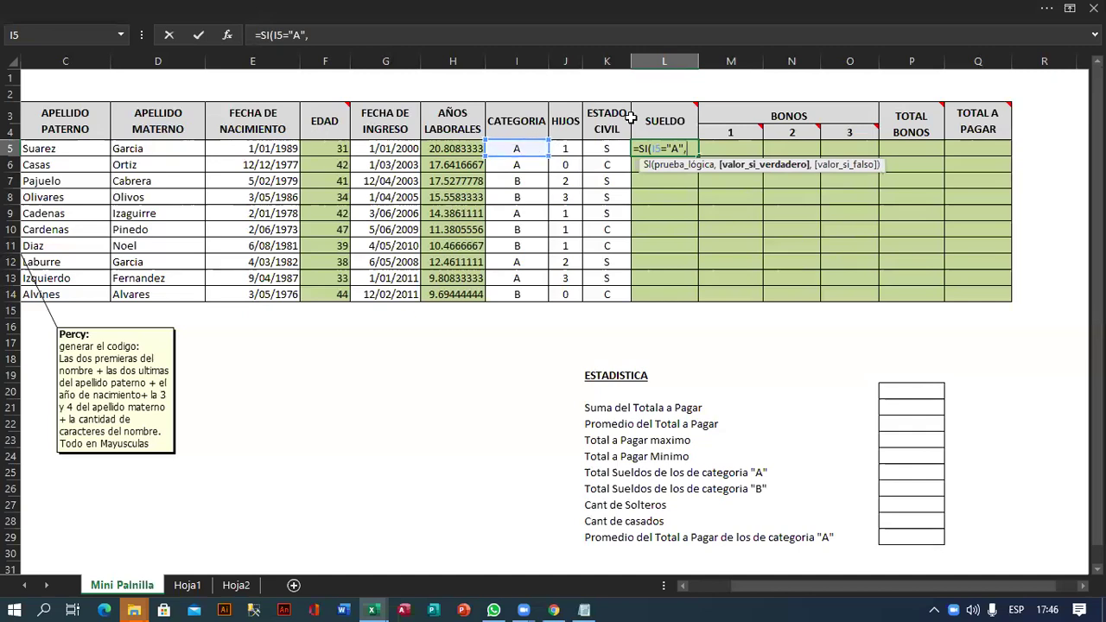
- Complete the L5 formula with 1000 if true and 980 if false, and fill it down through L14
{"action": "type", "text": "1000,980"}
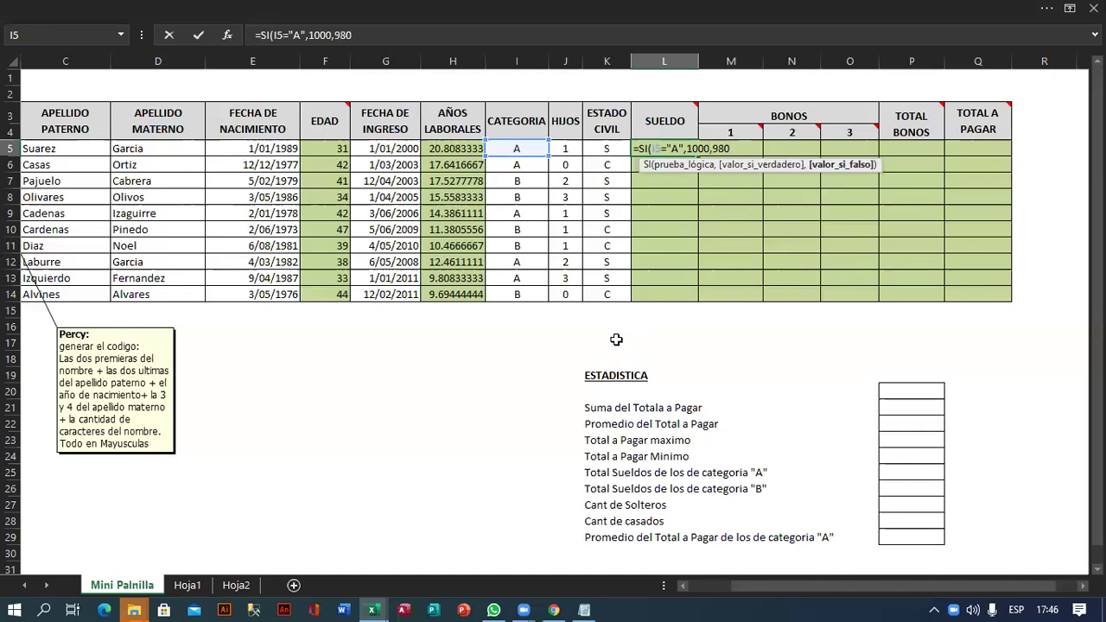
{"action": "type", "text": ")"}
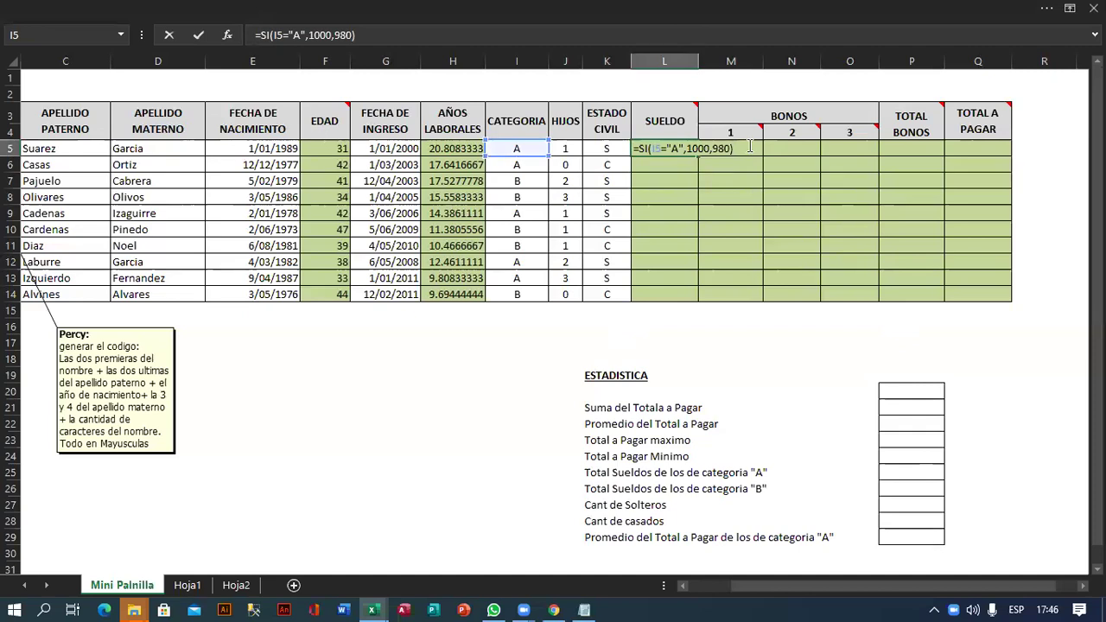
{"action": "key", "text": "Return"}
{"action": "left_click", "coordinate": [691, 152]}
{"action": "left_click_drag", "start_coordinate": [698, 157], "coordinate": [696, 304]}
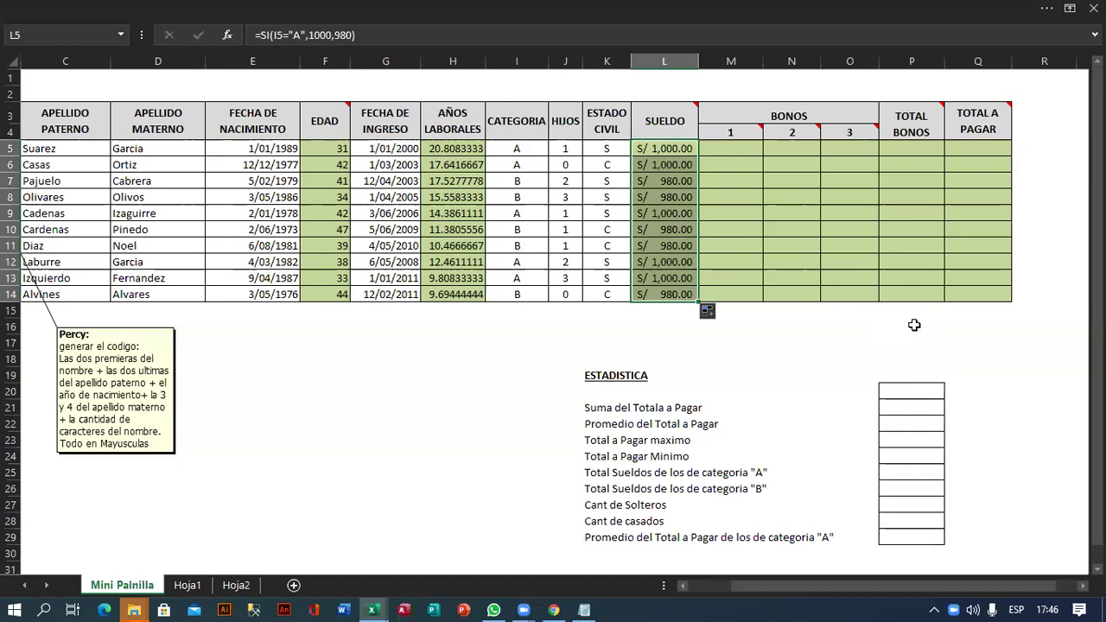
- Start the first bonus formula in M5 with SI, testing whether the years of service in H5 exceed 5
{"action": "mouse_move", "coordinate": [721, 137]}
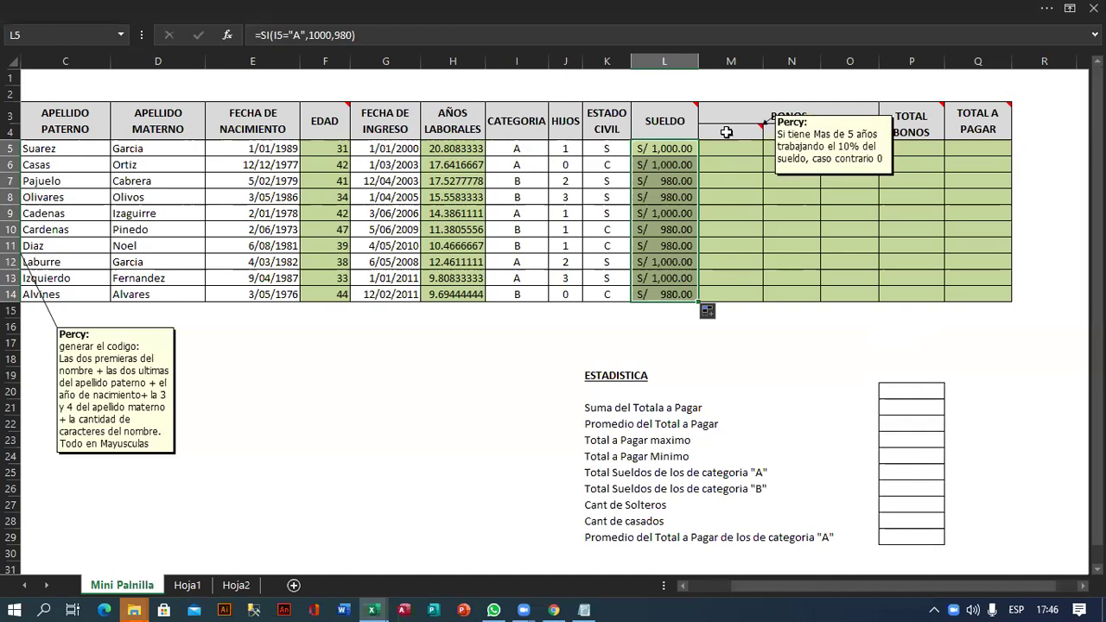
{"action": "left_click", "coordinate": [730, 147]}
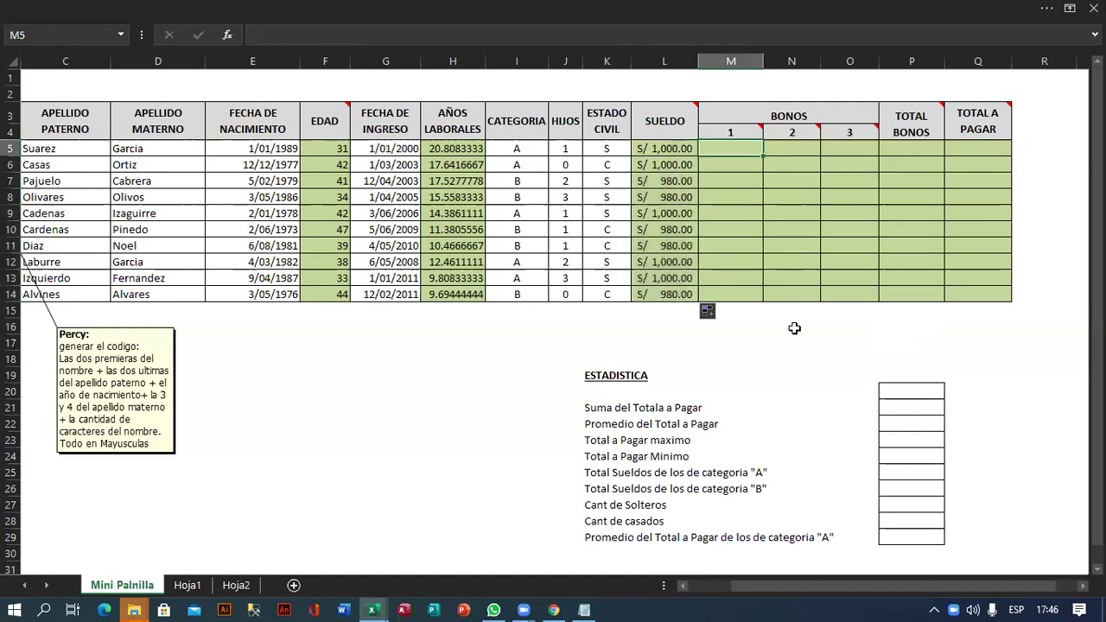
{"action": "type", "text": "=SI("}
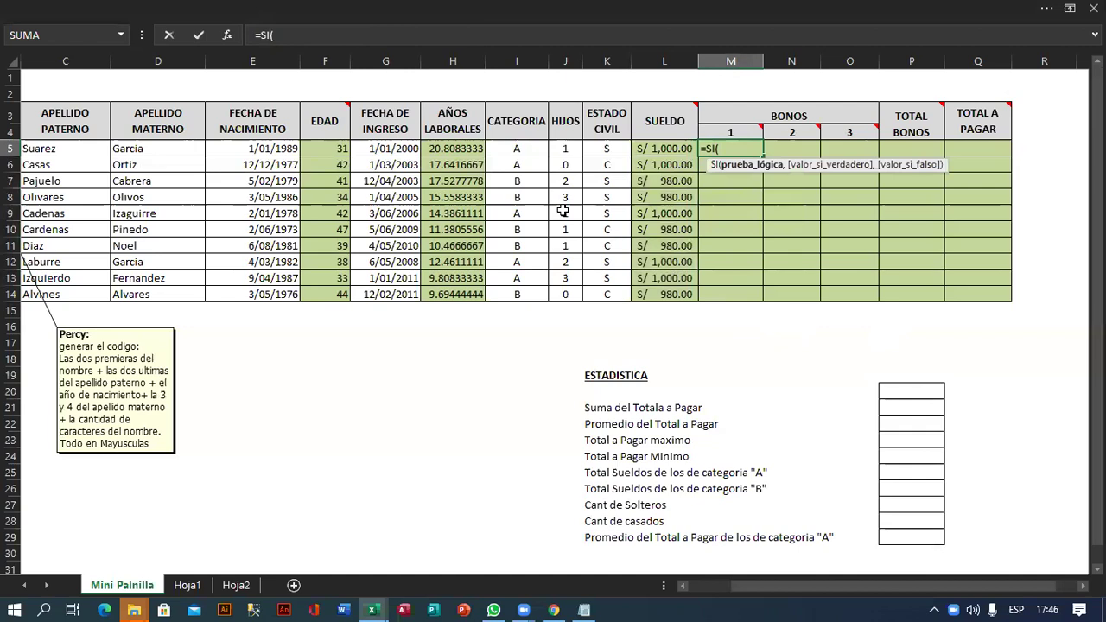
{"action": "left_click", "coordinate": [456, 149]}
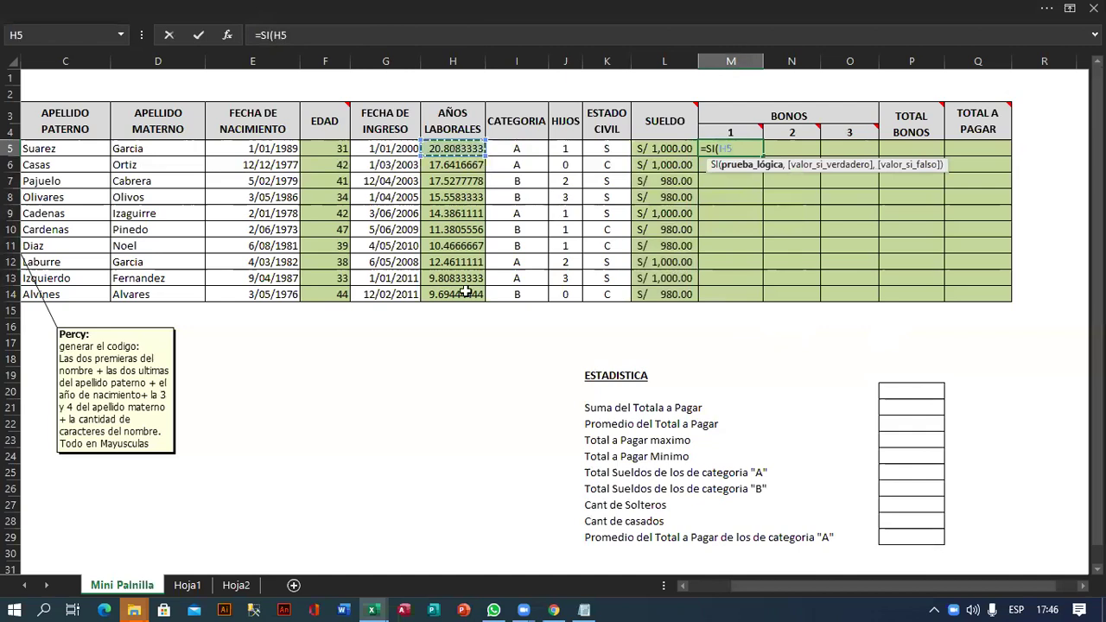
{"action": "type", "text": ">"}
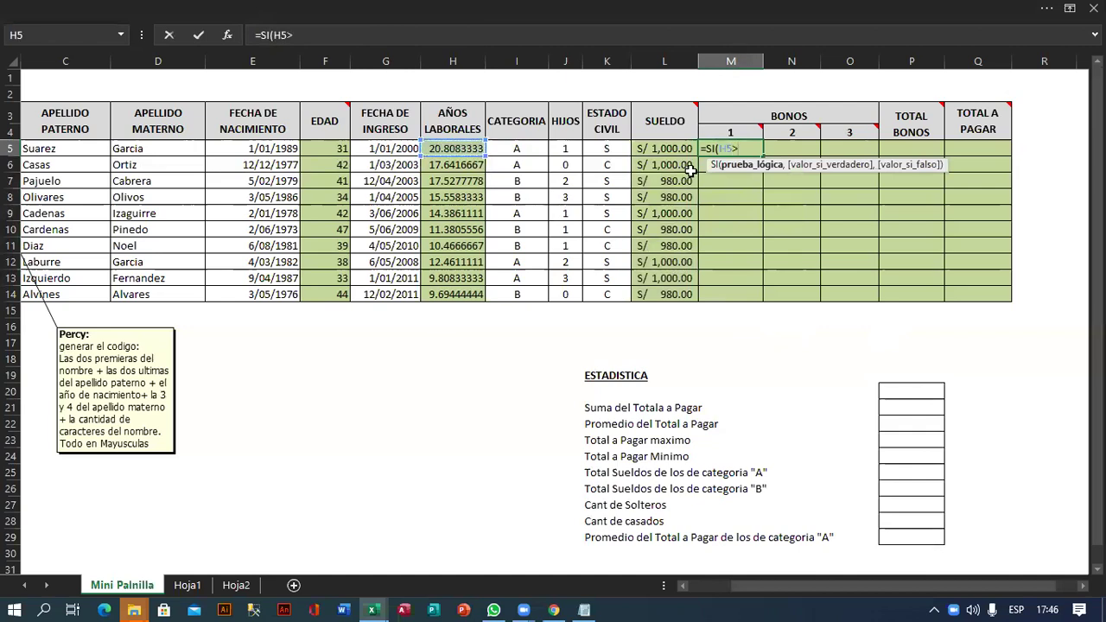
{"action": "mouse_move", "coordinate": [724, 135]}
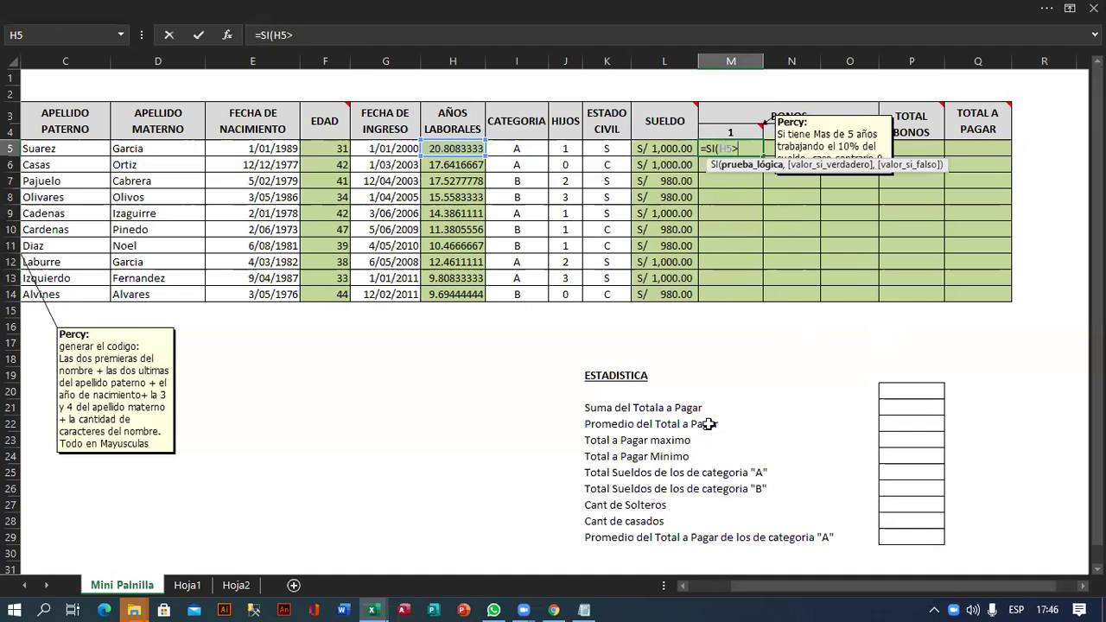
{"action": "type", "text": "5"}
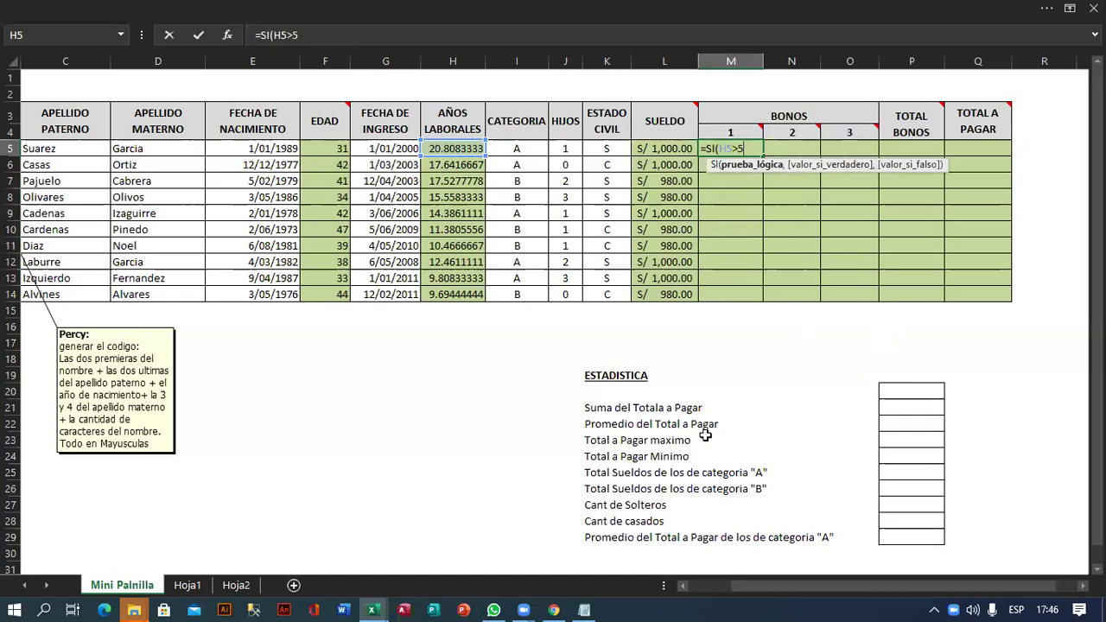
{"action": "type", "text": ","}
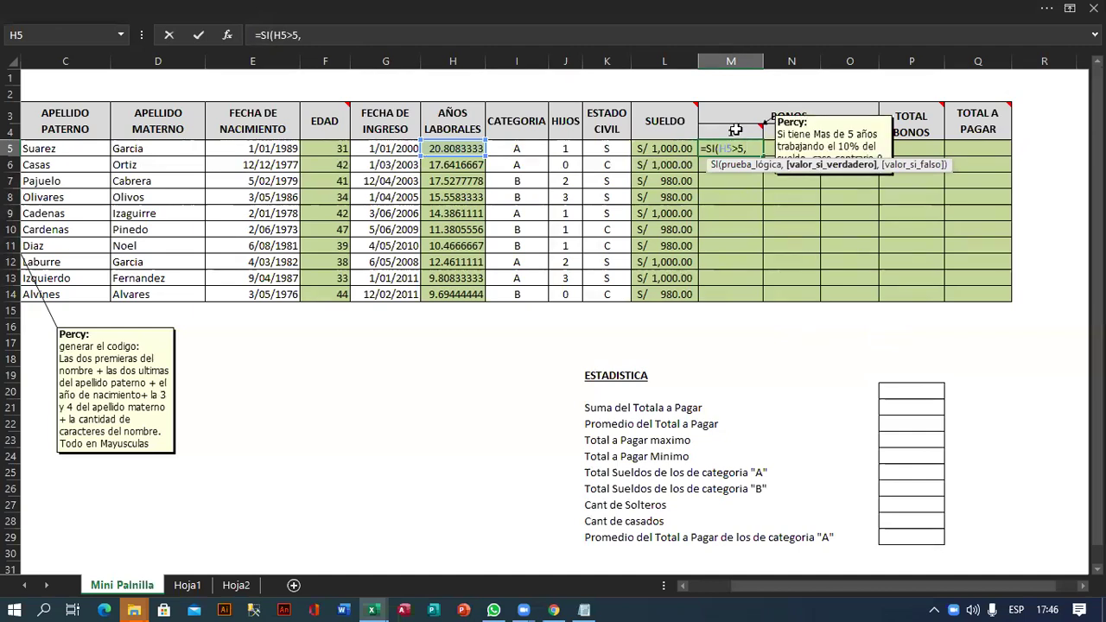
- Complete the M5 formula with 10%*L5 if true and 0 if false, and fill it down through M14
{"action": "type", "text": "10%*"}
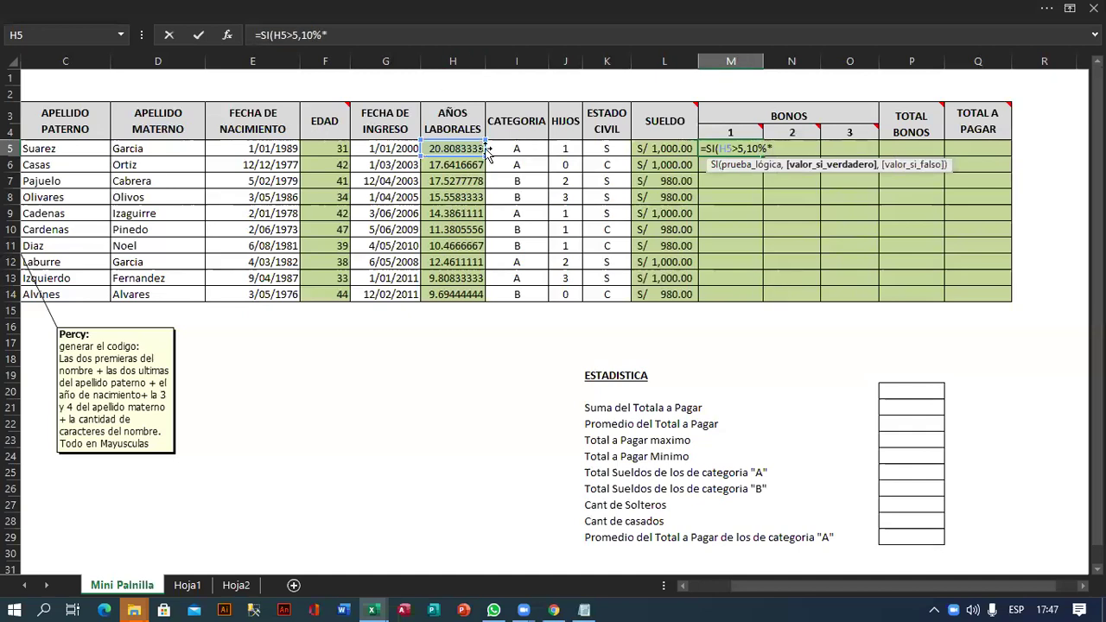
{"action": "left_click", "coordinate": [659, 149]}
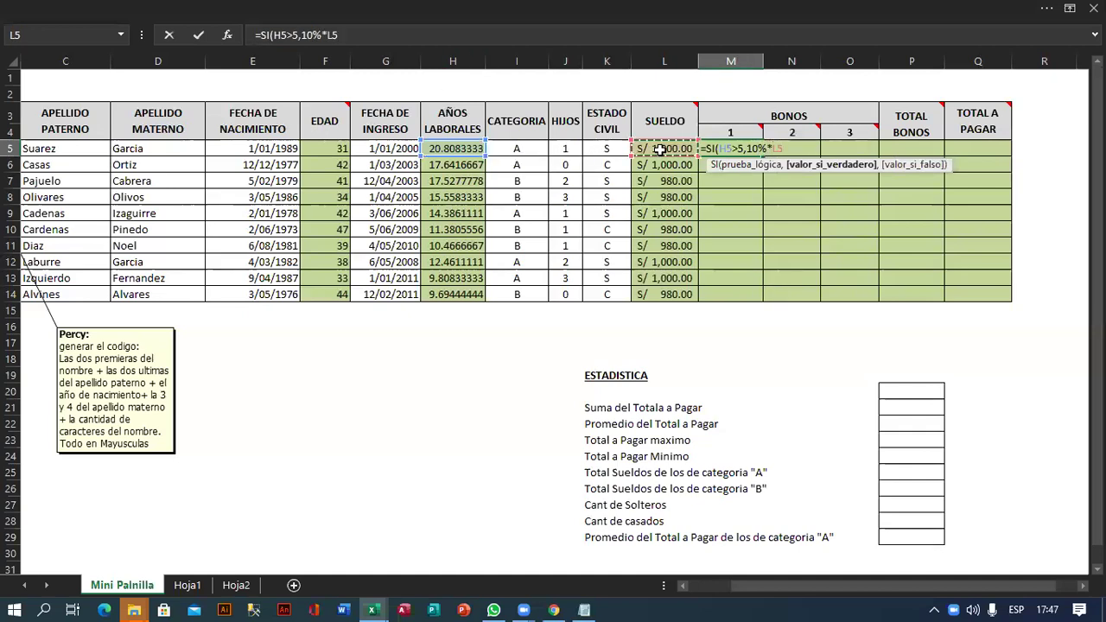
{"action": "type", "text": ",0)"}
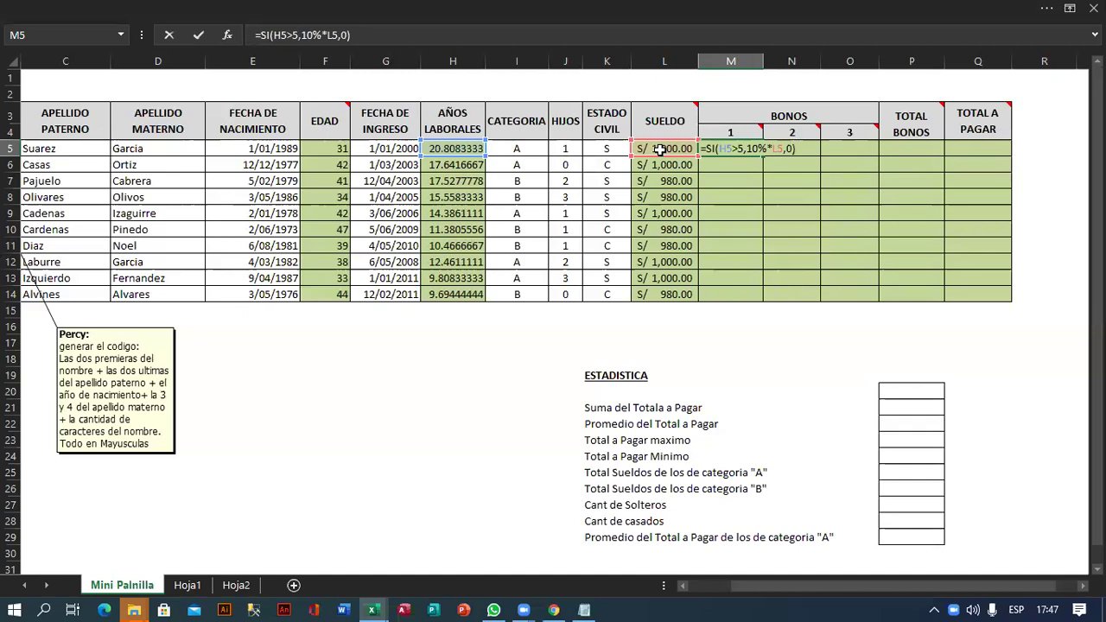
{"action": "key", "text": "Return"}
{"action": "key", "text": "Up"}
{"action": "key", "text": "F2"}
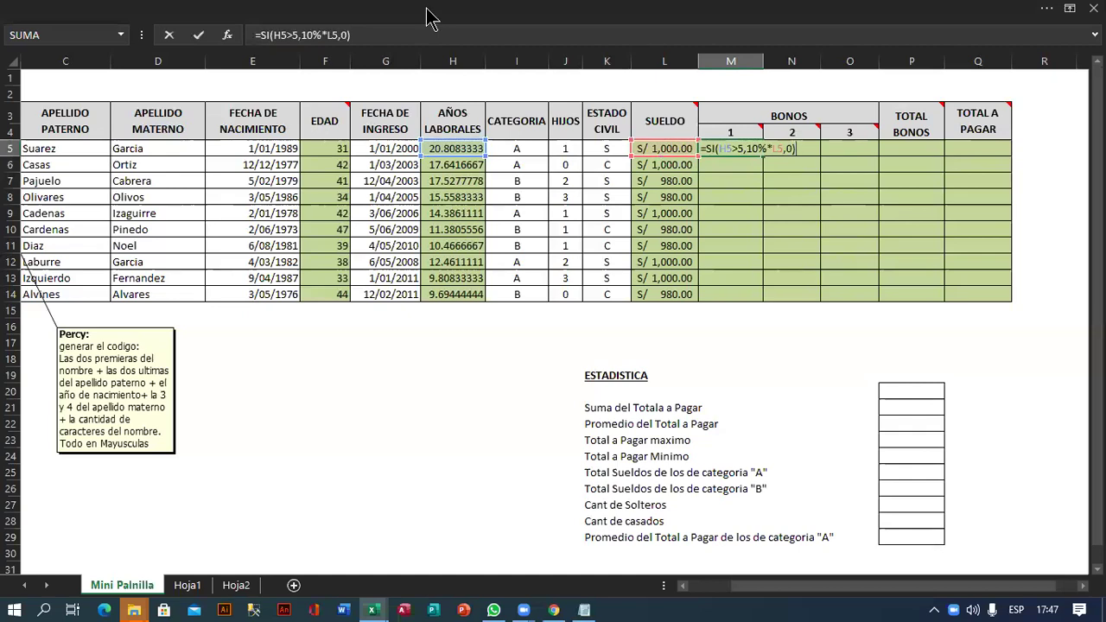
{"action": "left_click", "coordinate": [303, 43]}
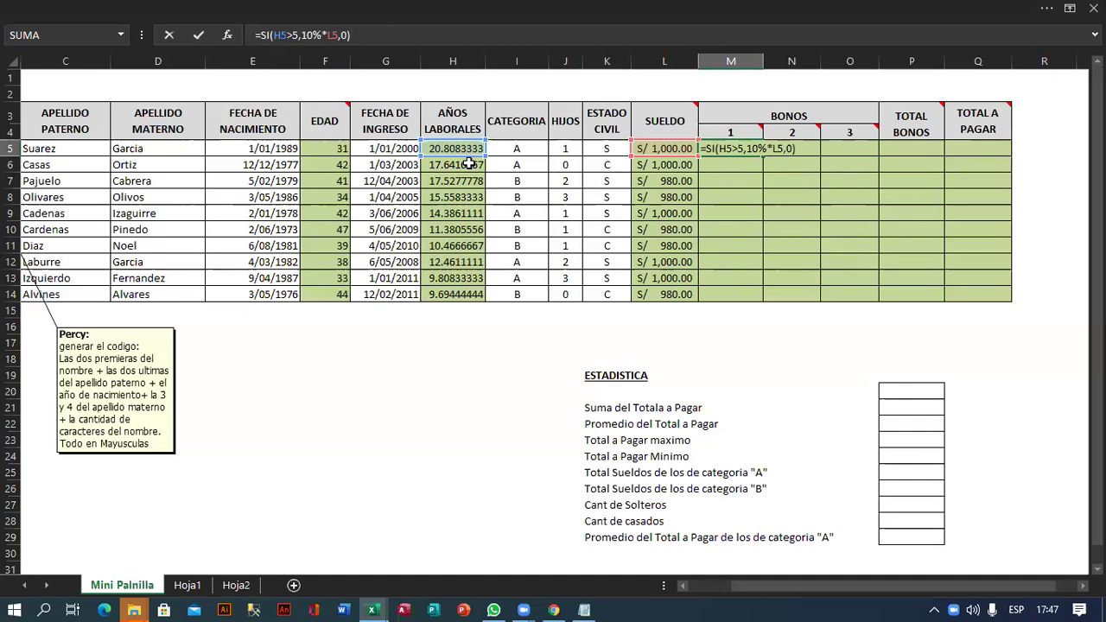
{"action": "key", "text": "ctrl+Return"}
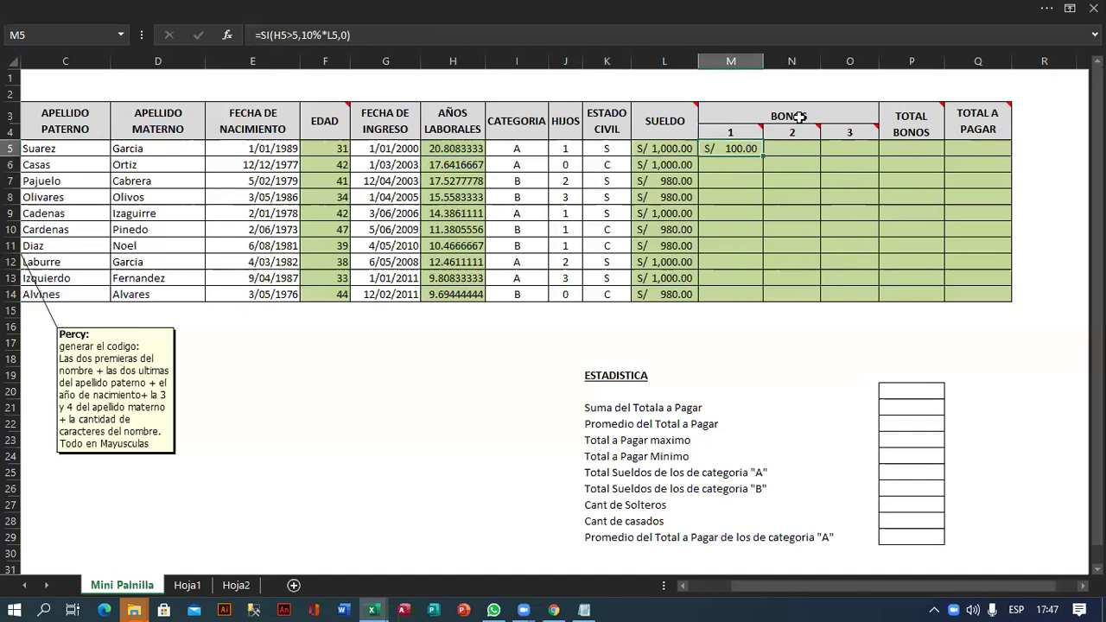
{"action": "left_click_drag", "start_coordinate": [764, 156], "coordinate": [768, 298]}
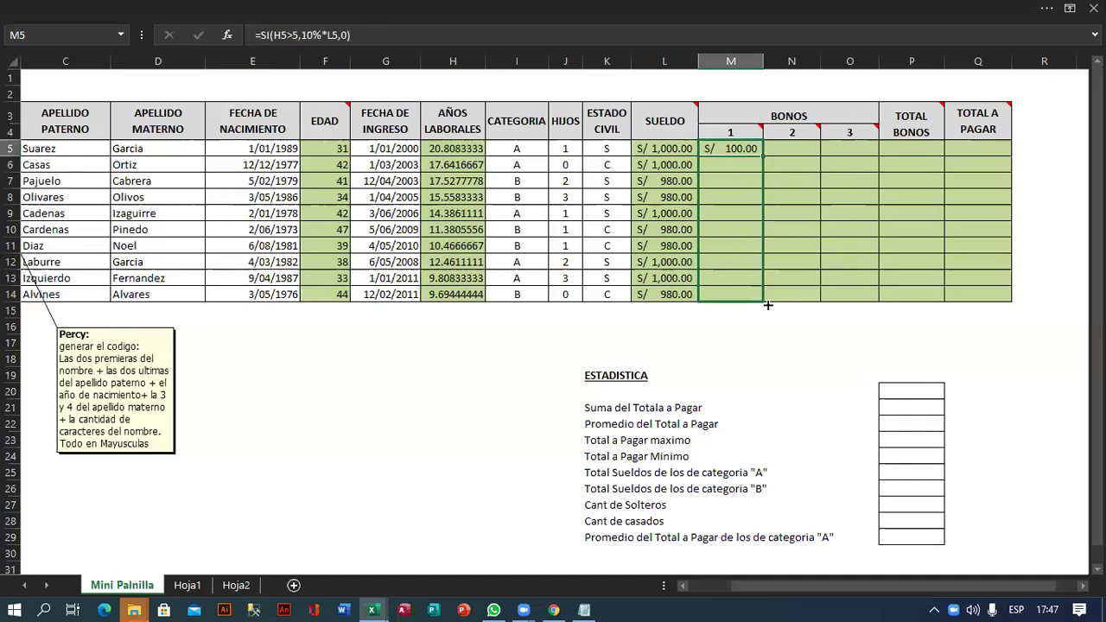
- Start the second bonus formula in N5 with SI, testing whether the number of children in J5 is greater than 0
{"action": "left_click", "coordinate": [789, 149]}
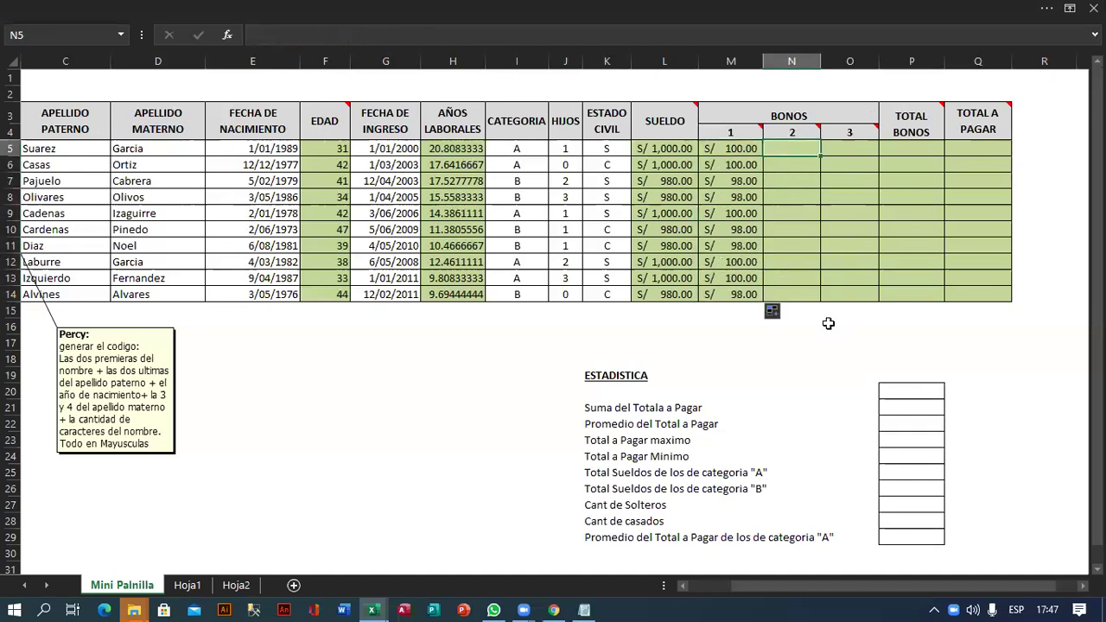
{"action": "type", "text": "="}
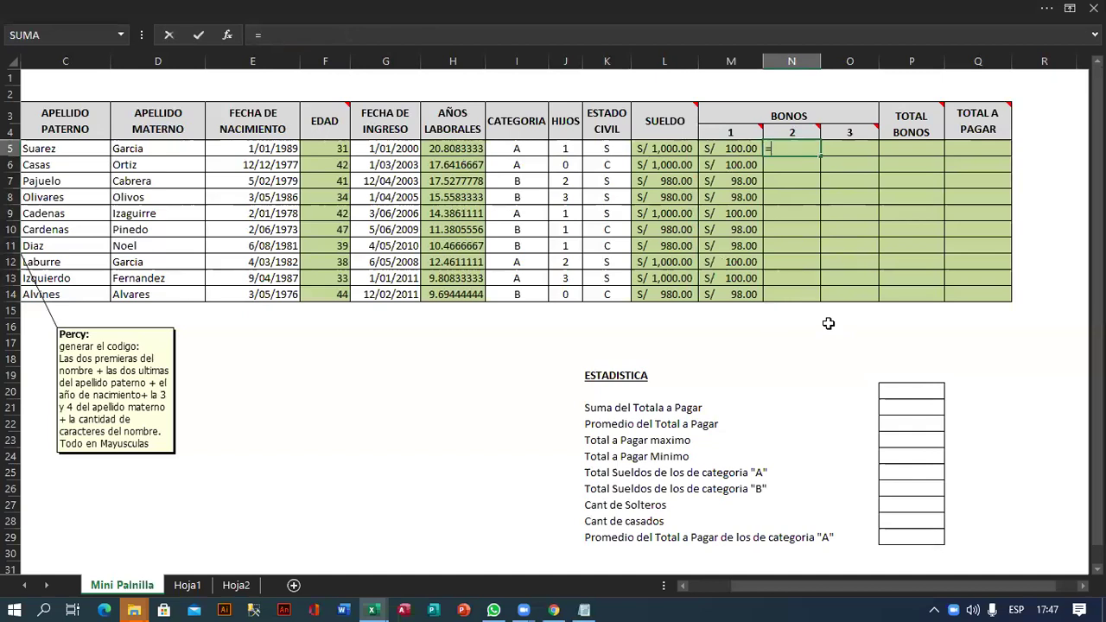
{"action": "key", "text": "Escape"}
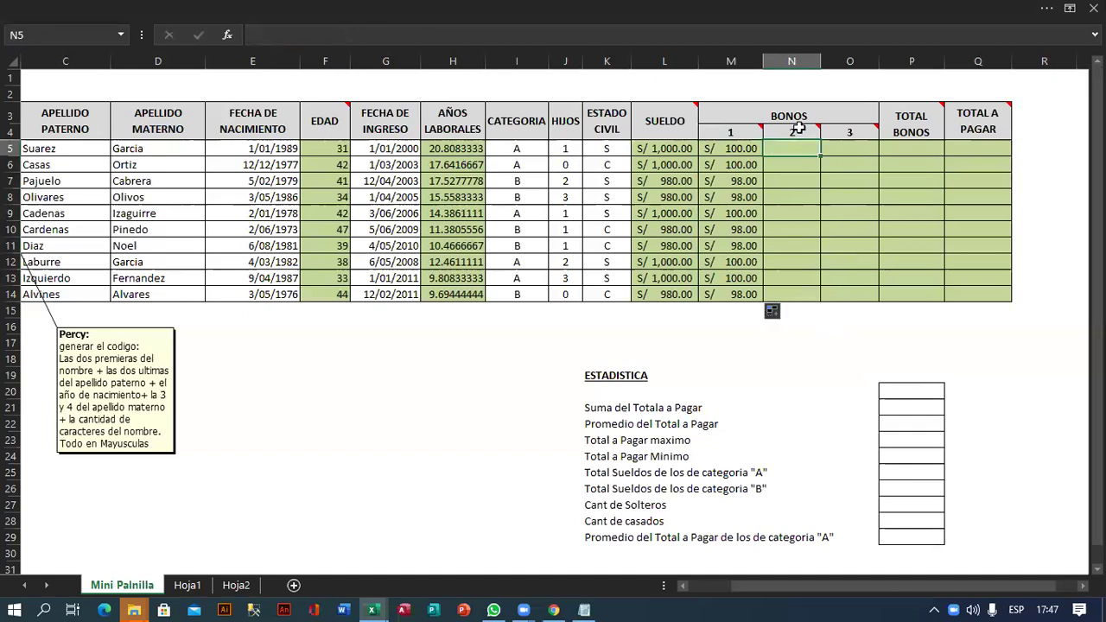
{"action": "mouse_move", "coordinate": [798, 128]}
{"action": "type", "text": "=SI("}
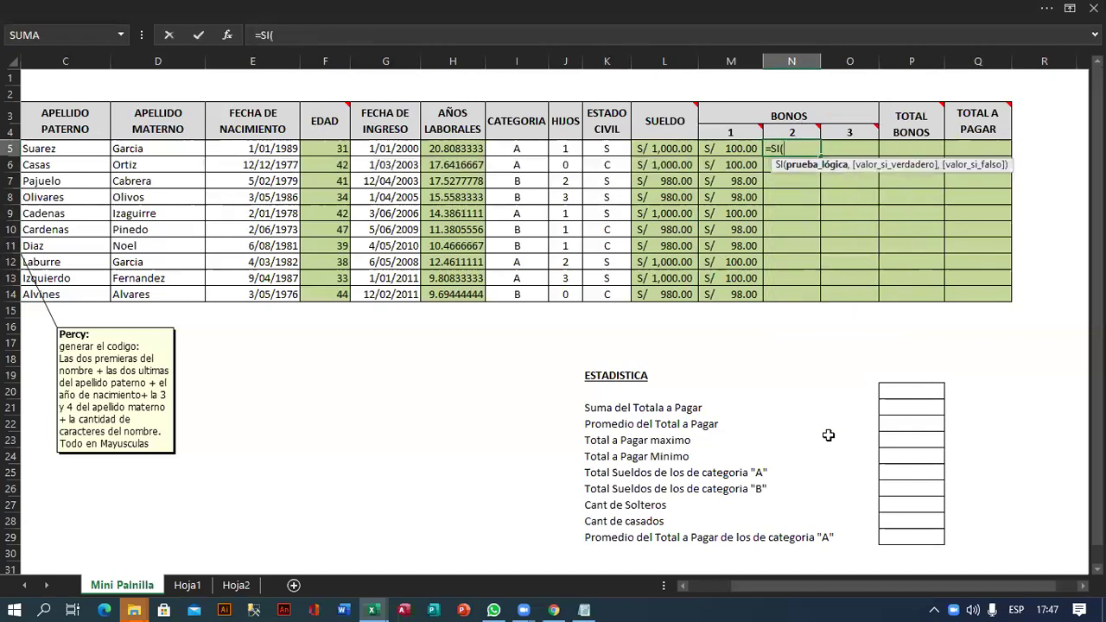
{"action": "left_click", "coordinate": [566, 147]}
{"action": "type", "text": ">0"}
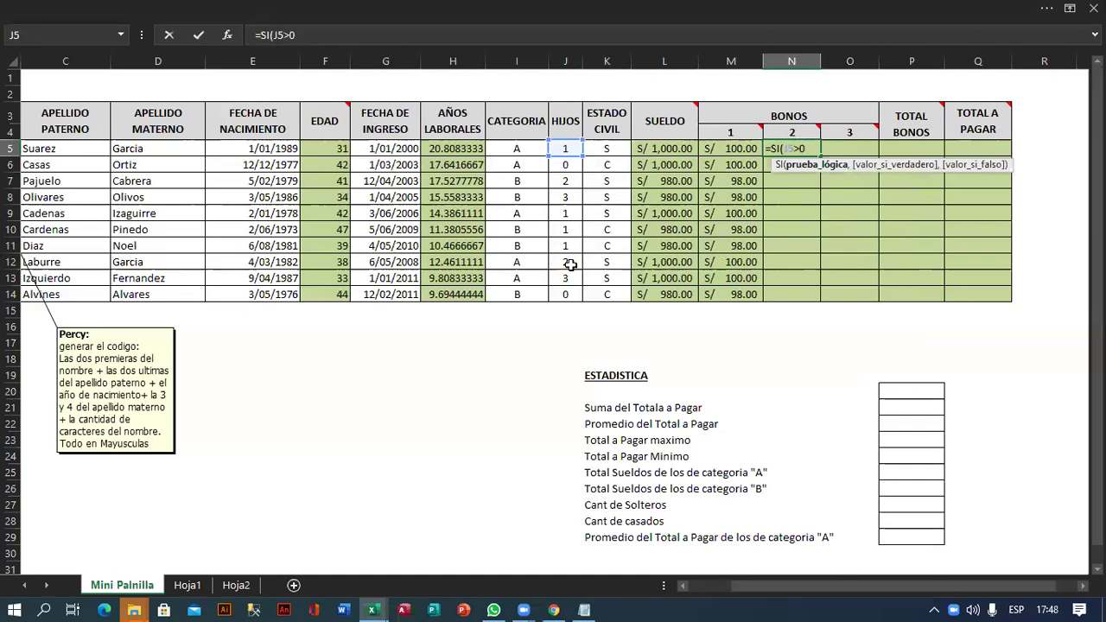
- Add 5%*L5 as the true value and 25%*L5 as the false value in the N5 formula, and close it
{"action": "type", "text": ",5%*"}
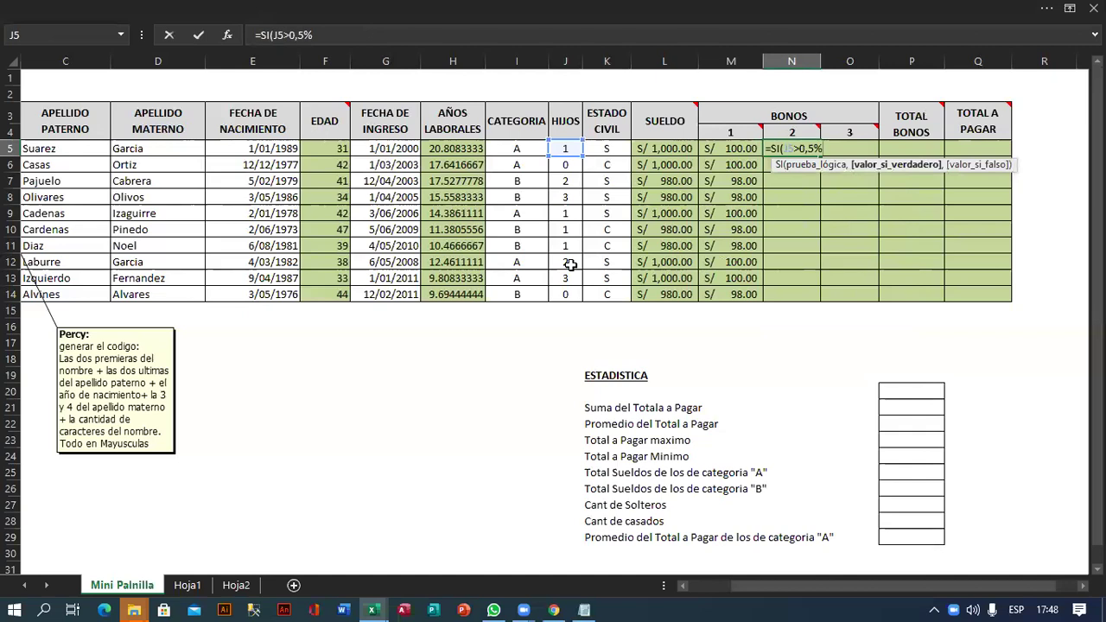
{"action": "left_click", "coordinate": [672, 148]}
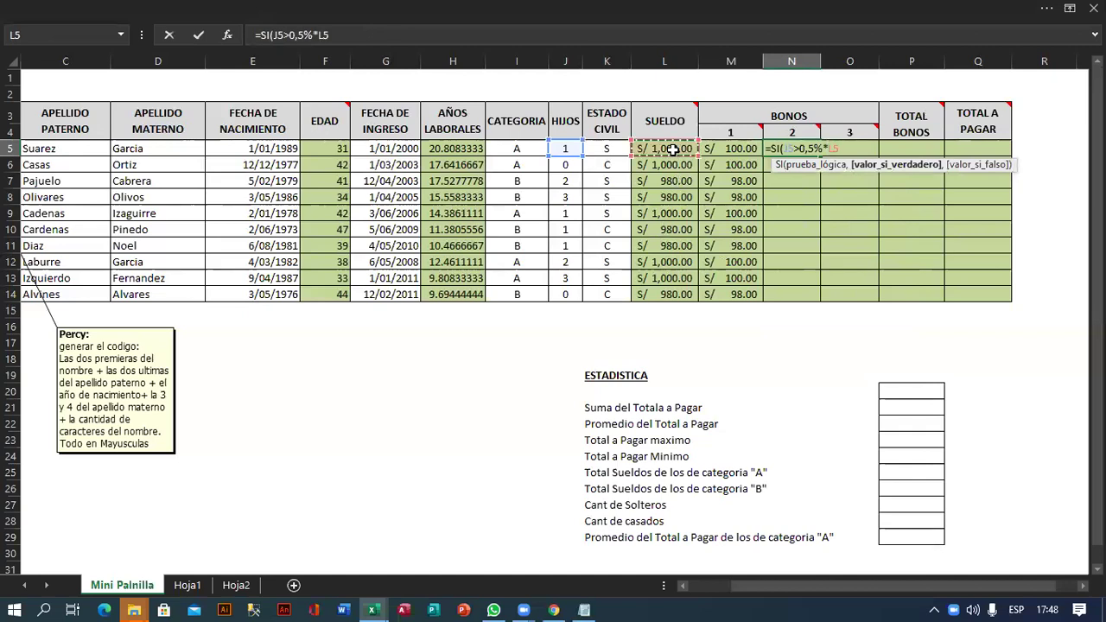
{"action": "type", "text": ",25%*"}
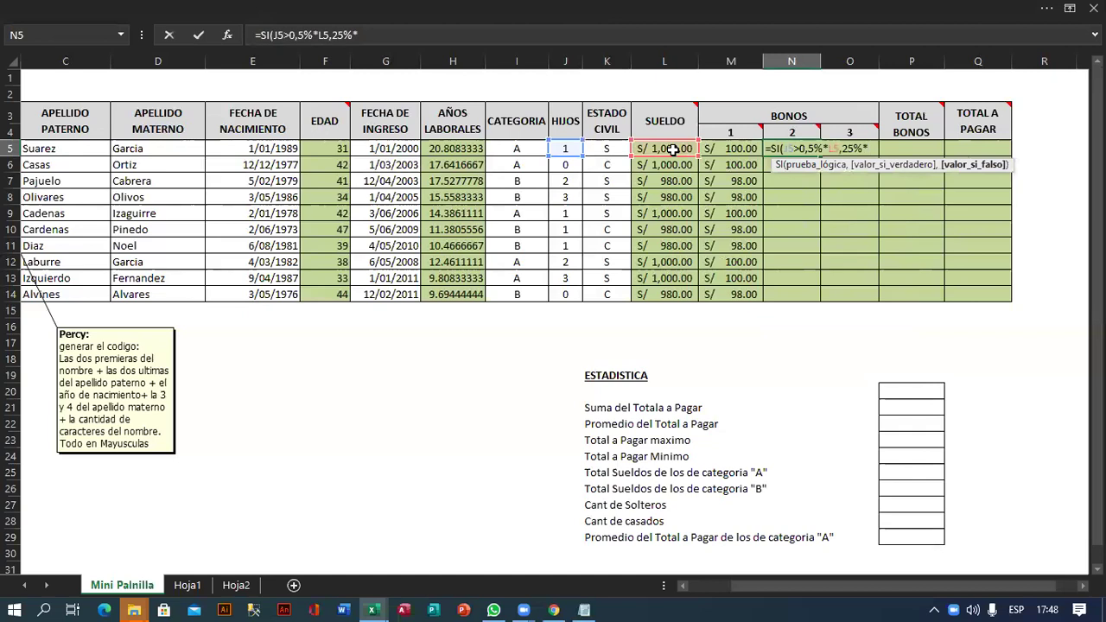
{"action": "left_click", "coordinate": [672, 149]}
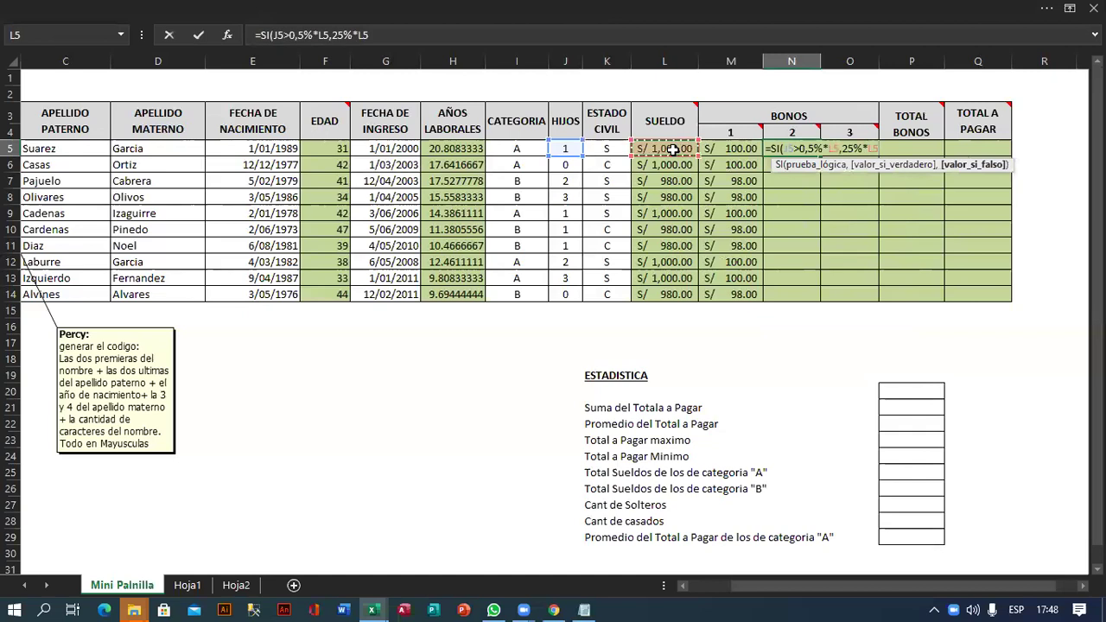
{"action": "type", "text": ")"}
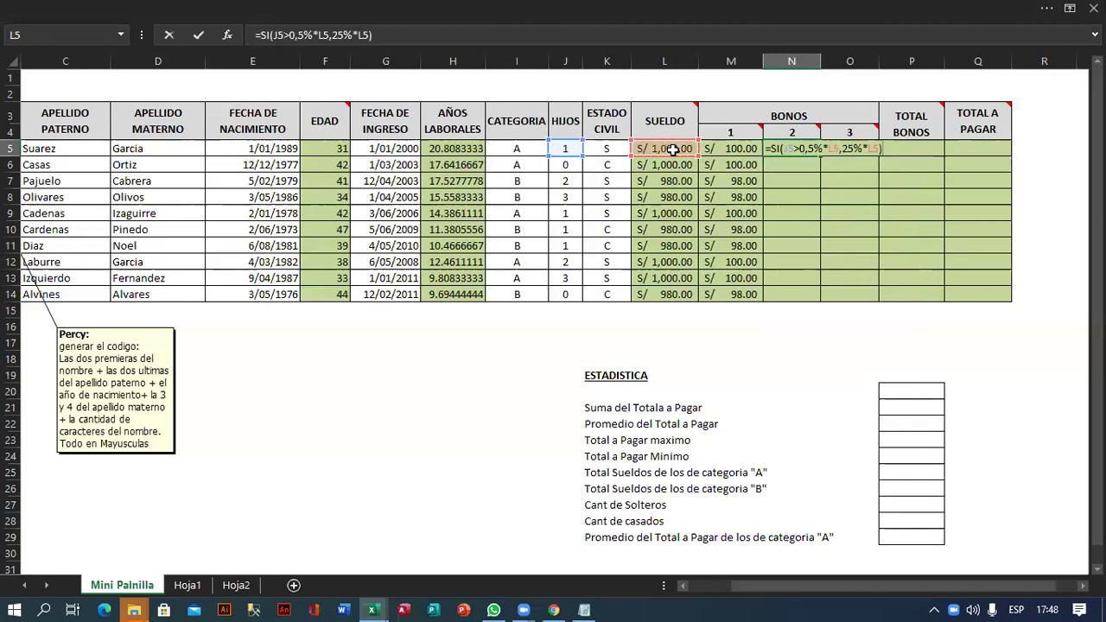
- Change the false-value percentage in the N5 formula to 2% and fill the formula down through N14
{"action": "left_click", "coordinate": [846, 149]}
{"action": "key", "text": "Delete"}
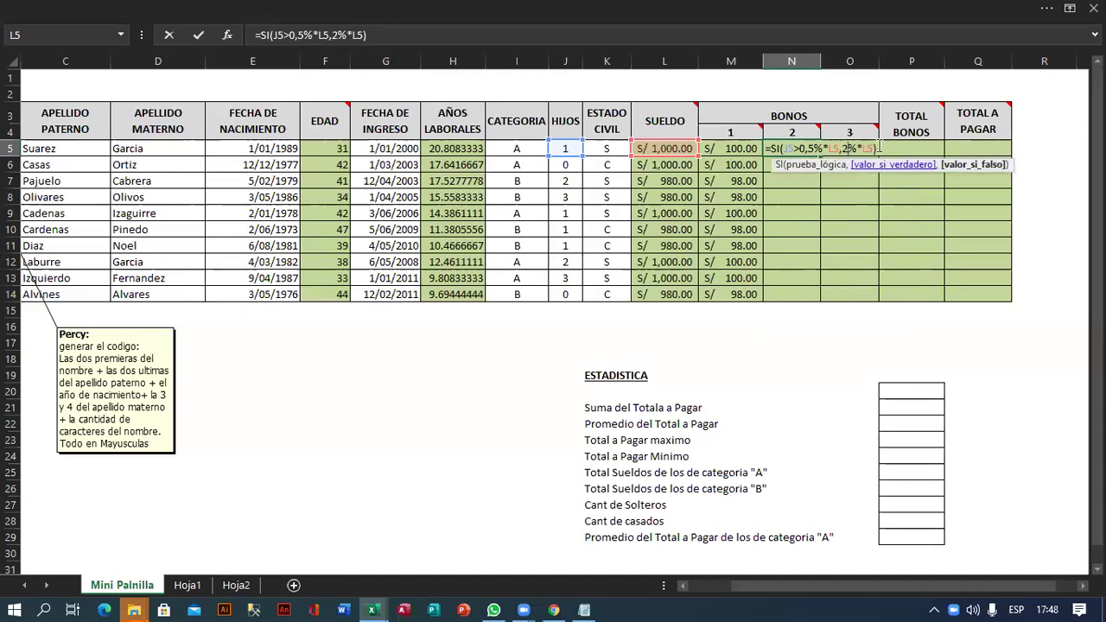
{"action": "left_click", "coordinate": [879, 148]}
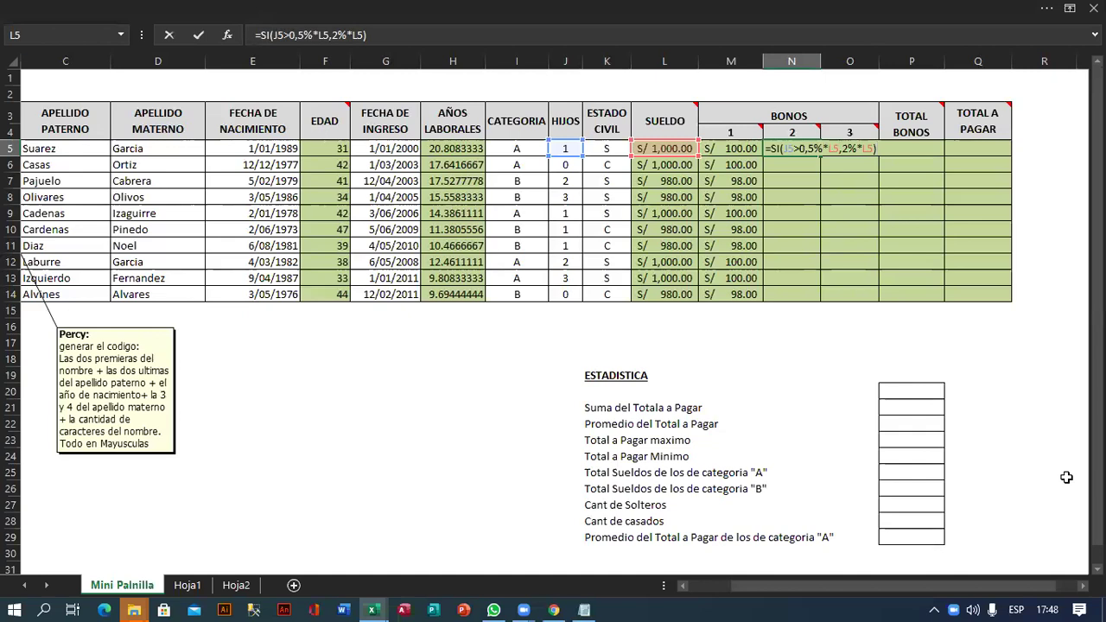
{"action": "key", "text": "Return"}
{"action": "key", "text": "Up"}
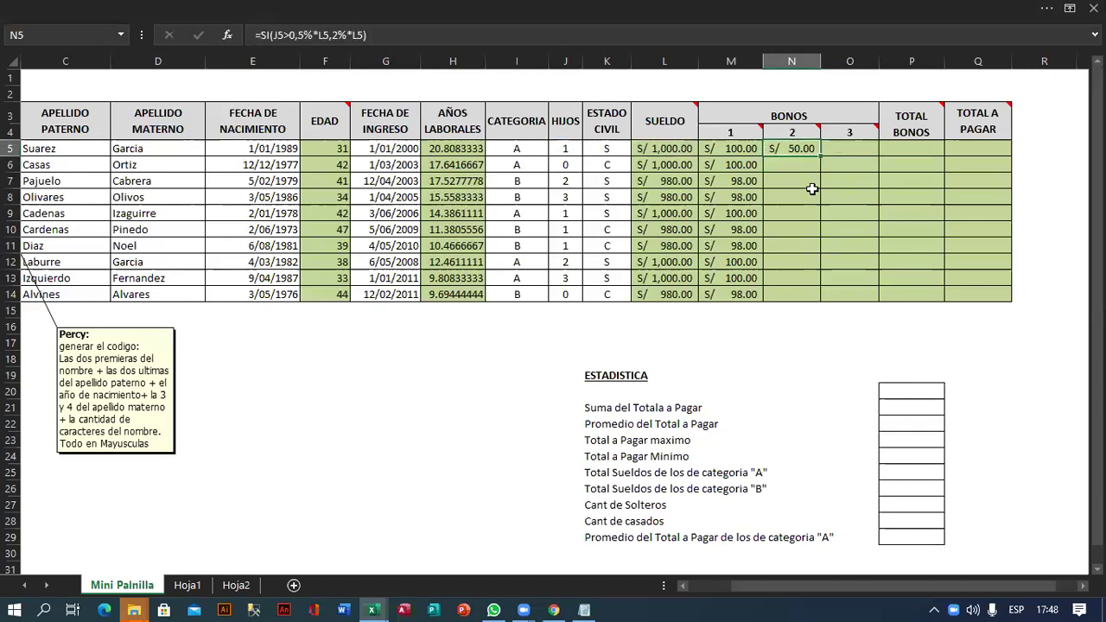
{"action": "left_click_drag", "start_coordinate": [820, 156], "coordinate": [813, 302]}
- Start the third bonus formula in O5 with SI, testing whether the marital status in K5 equals "C"
{"action": "left_click", "coordinate": [852, 153]}
{"action": "mouse_move", "coordinate": [838, 132]}
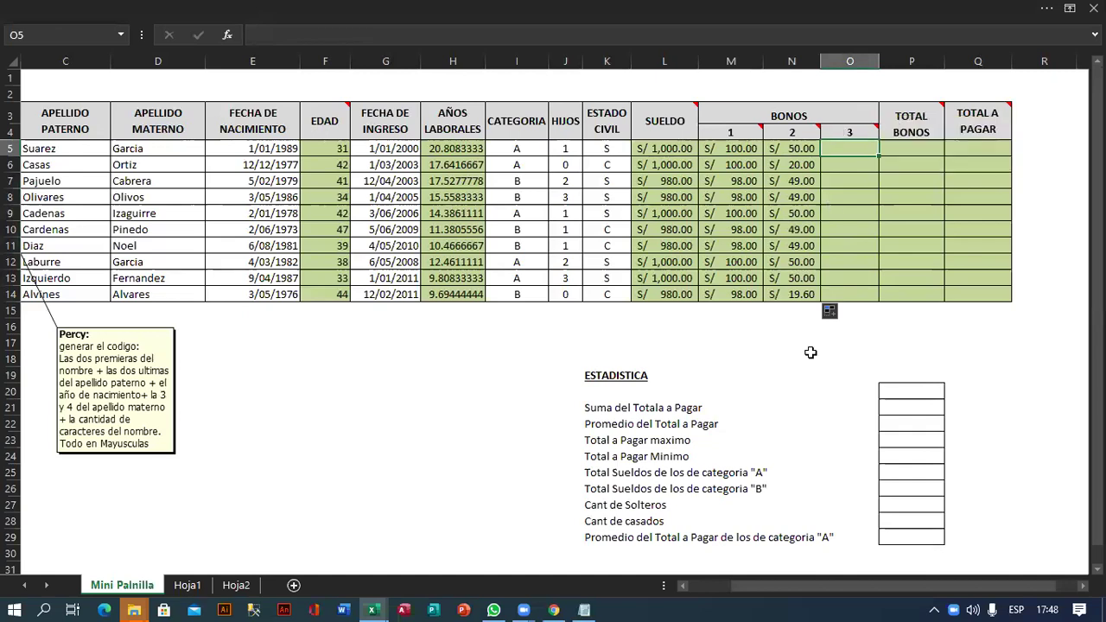
{"action": "type", "text": "=SI("}
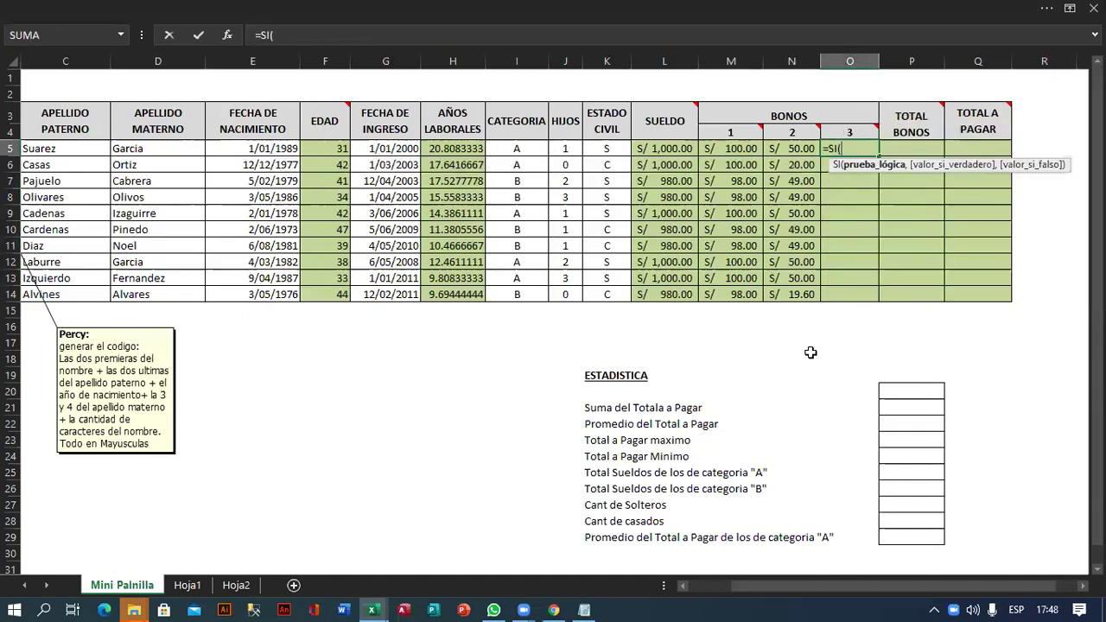
{"action": "left_click", "coordinate": [600, 152]}
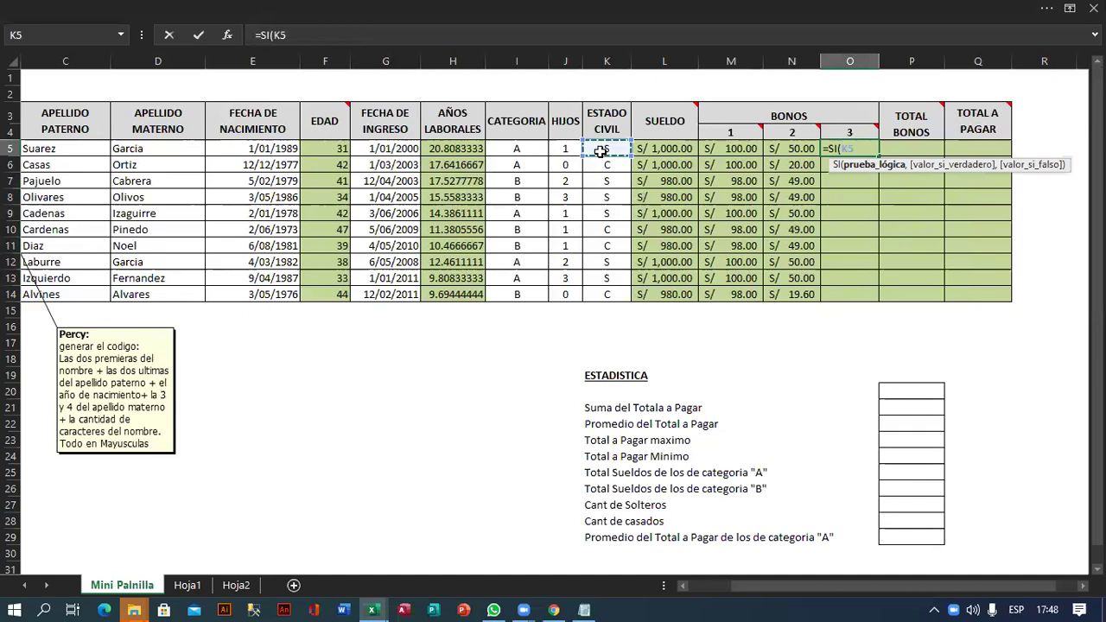
{"action": "type", "text": "="}
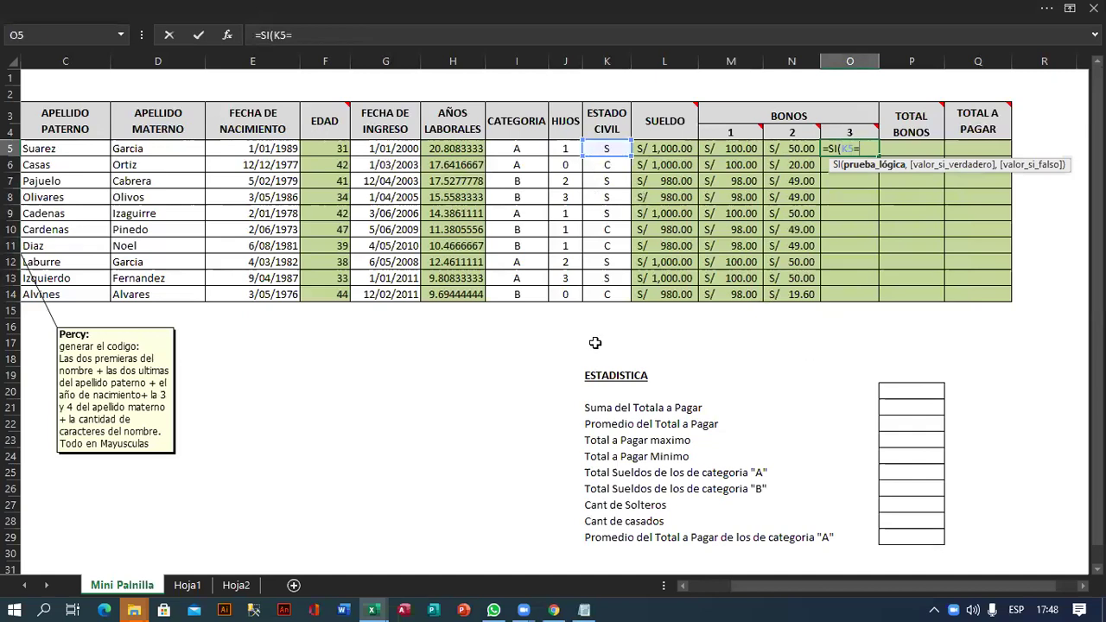
{"action": "type", "text": "\"C\","}
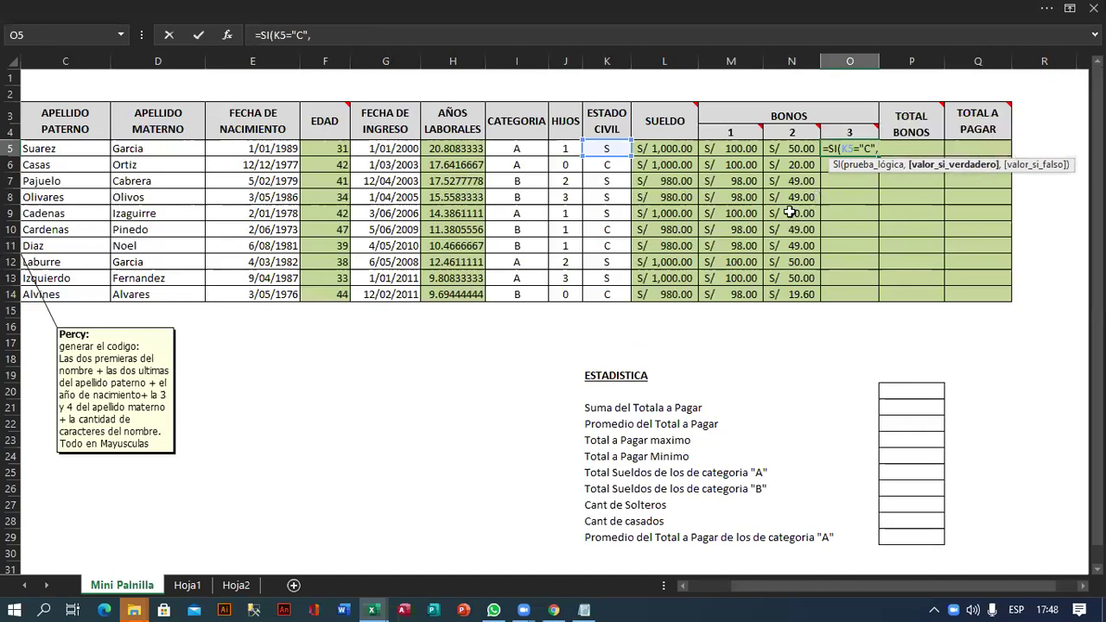
- Complete the O5 formula with 25*L5 if true and 0 if false, and enter it
{"action": "type", "text": "25*"}
{"action": "left_click", "coordinate": [672, 149]}
{"action": "type", "text": ",0)"}
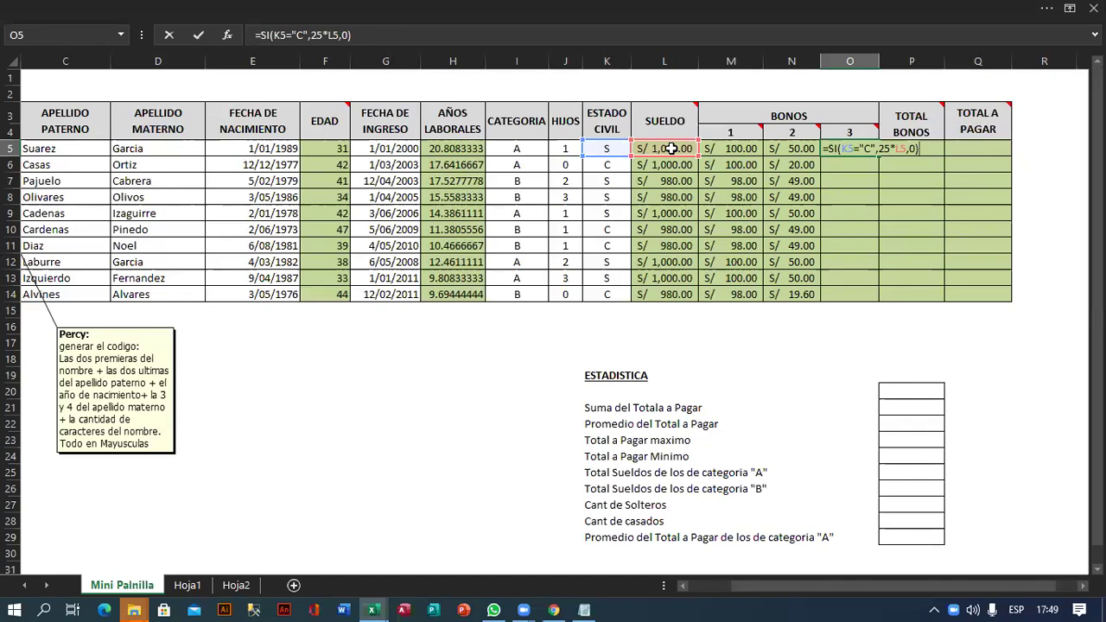
{"action": "key", "text": "ctrl+Return"}
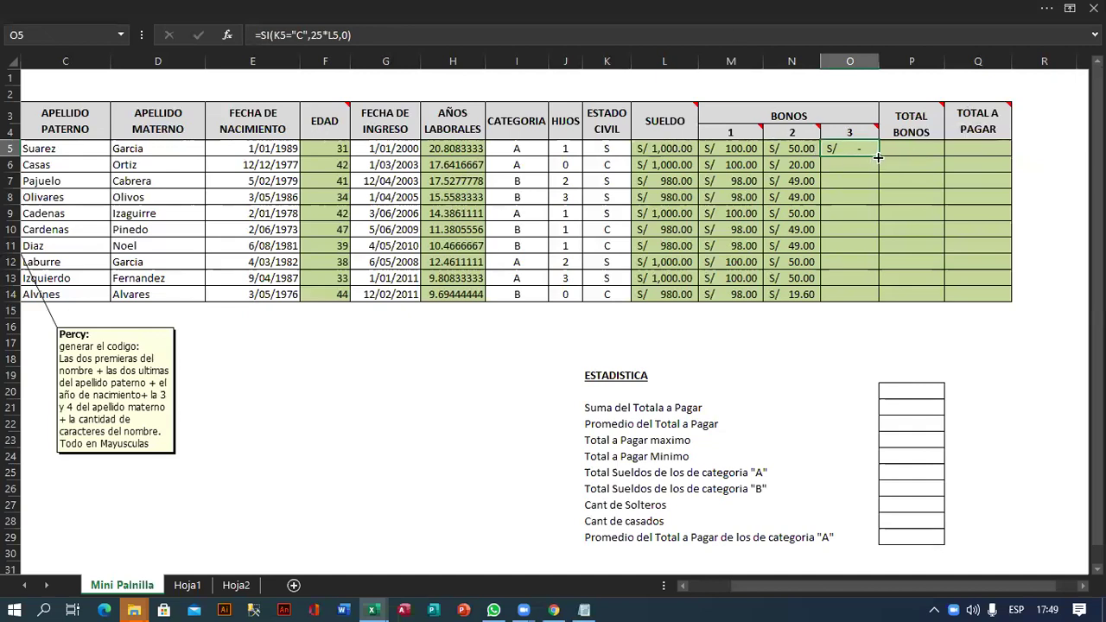
- Fill the third bonus formula from O5 down through O14 and widen column O to fit the amounts
{"action": "left_click_drag", "start_coordinate": [878, 157], "coordinate": [868, 303]}
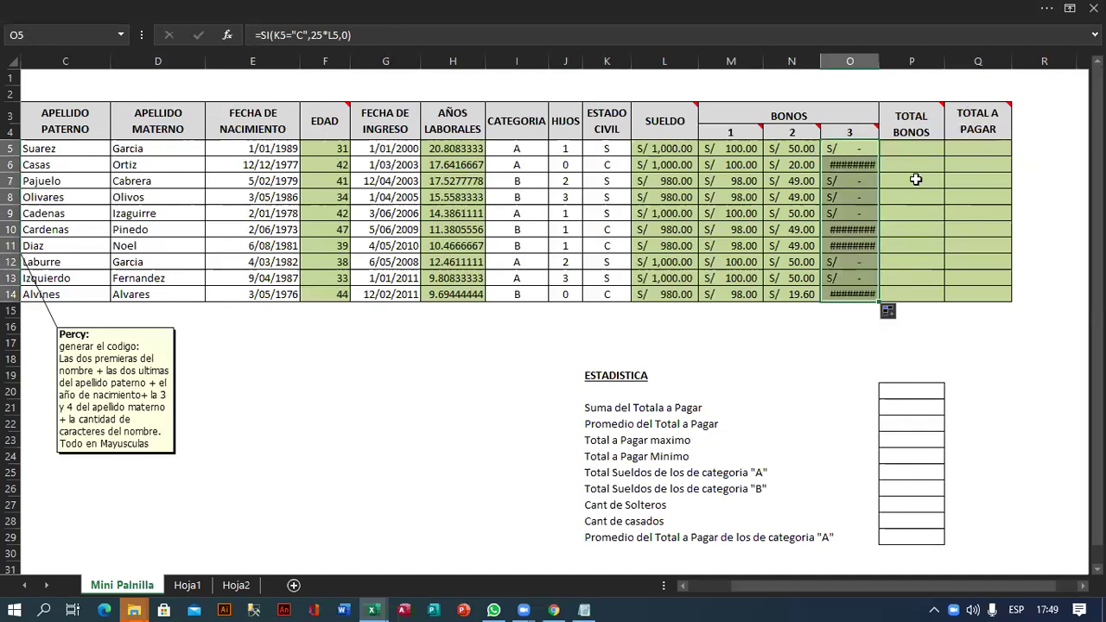
{"action": "left_click_drag", "start_coordinate": [880, 67], "coordinate": [906, 62]}
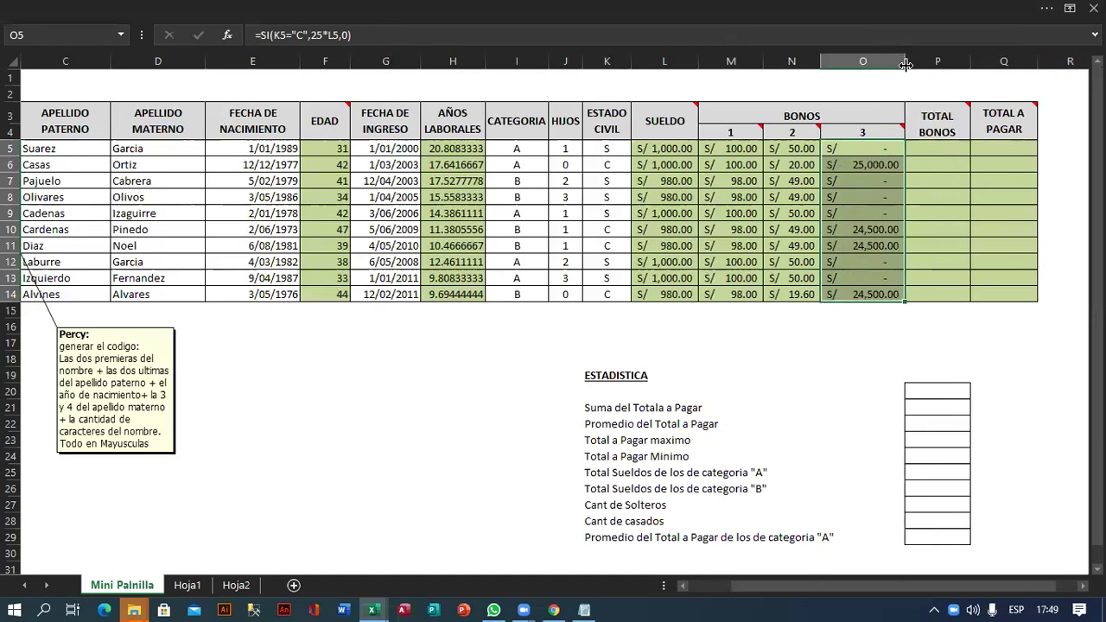
- Correct the true-value percentage in the O5 formula to 2%, refill it down through O14, and narrow column O
{"action": "left_click", "coordinate": [874, 149]}
{"action": "key", "text": "F2"}
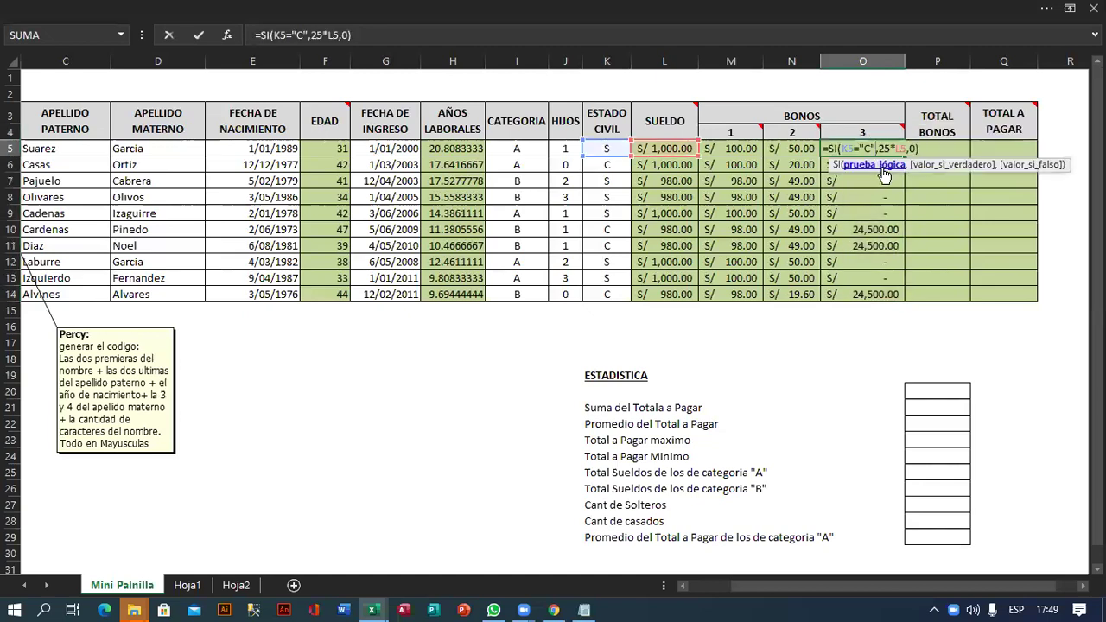
{"action": "key", "text": "BackSpace"}
{"action": "type", "text": "%"}
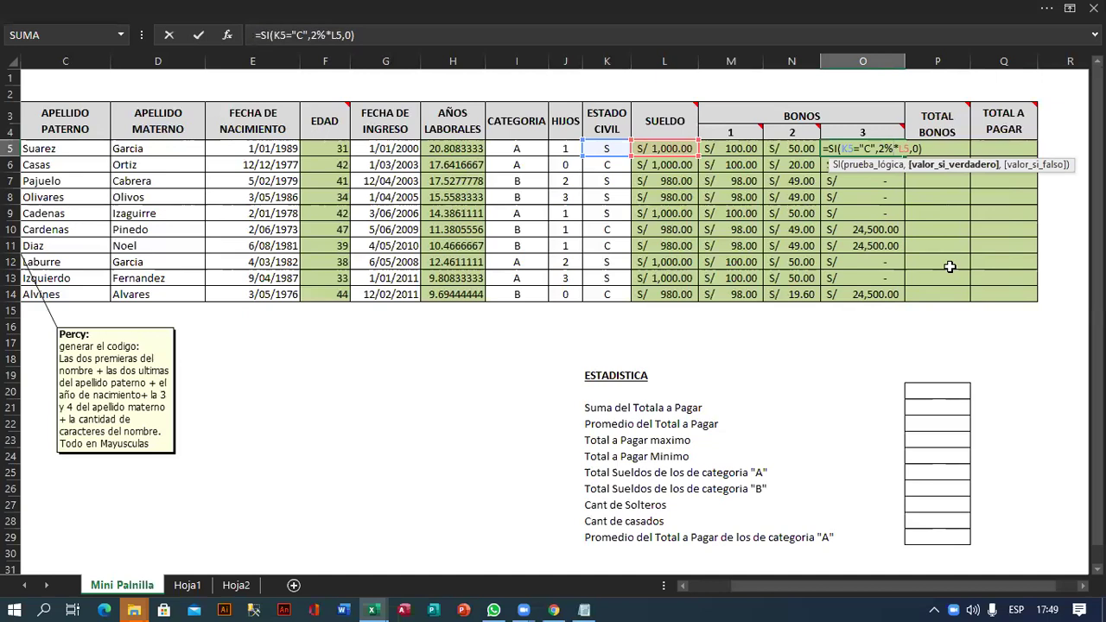
{"action": "key", "text": "Return"}
{"action": "key", "text": "Up"}
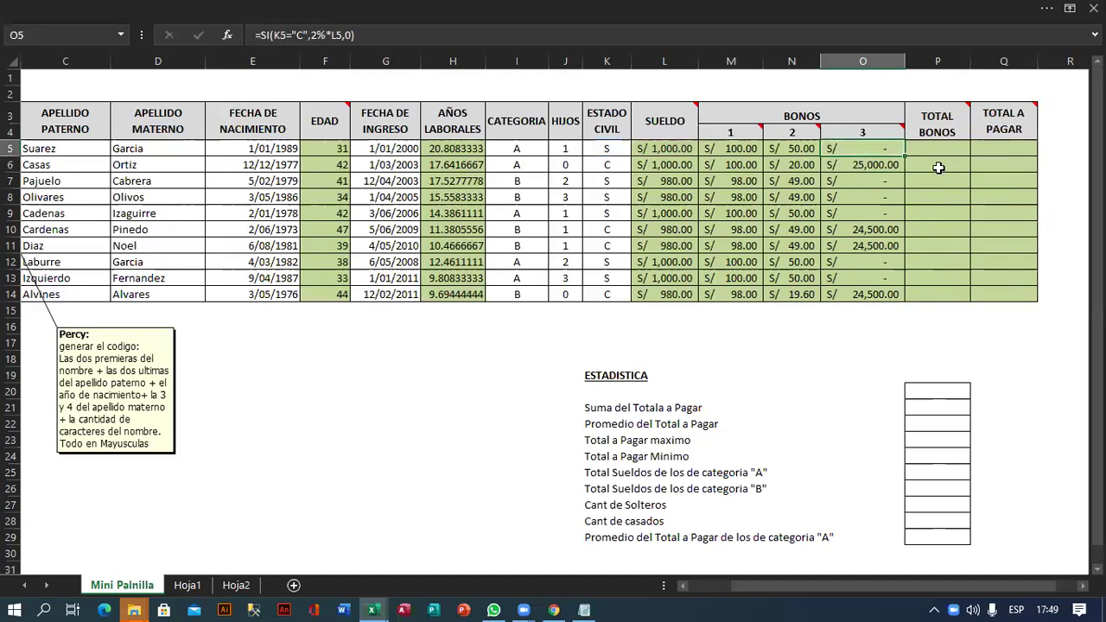
{"action": "mouse_move", "coordinate": [904, 156]}
{"action": "left_mouse_down"}
{"action": "mouse_move", "coordinate": [906, 298]}
{"action": "mouse_move", "coordinate": [911, 289]}
{"action": "left_mouse_up"}
{"action": "left_click_drag", "start_coordinate": [904, 65], "coordinate": [882, 64]}
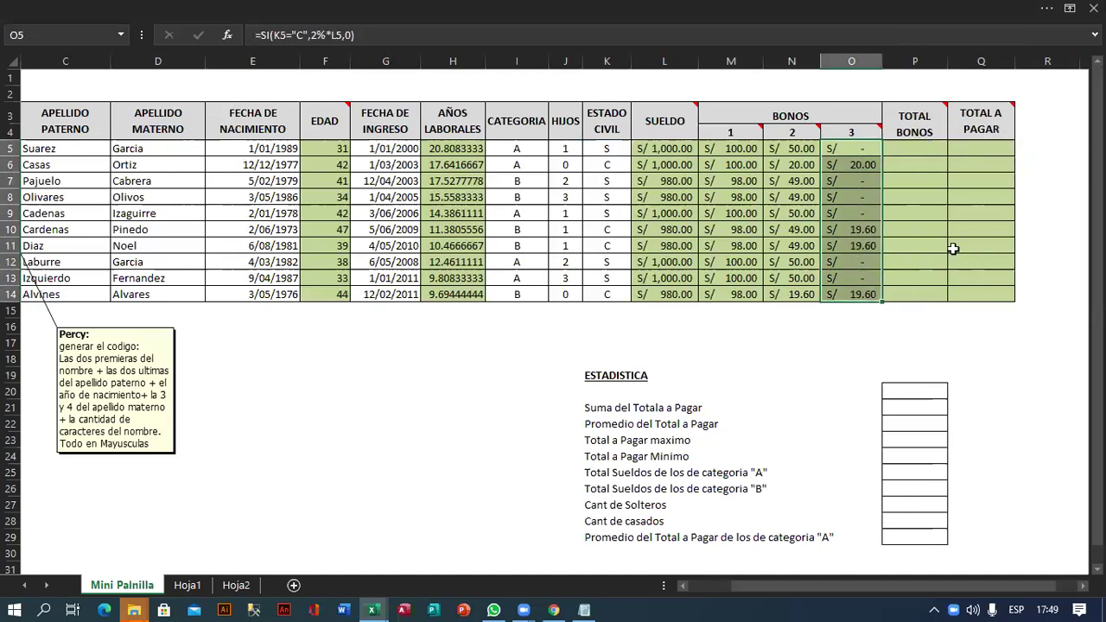
{"action": "key", "text": "Right"}
{"action": "type", "text": "=SUMA("}
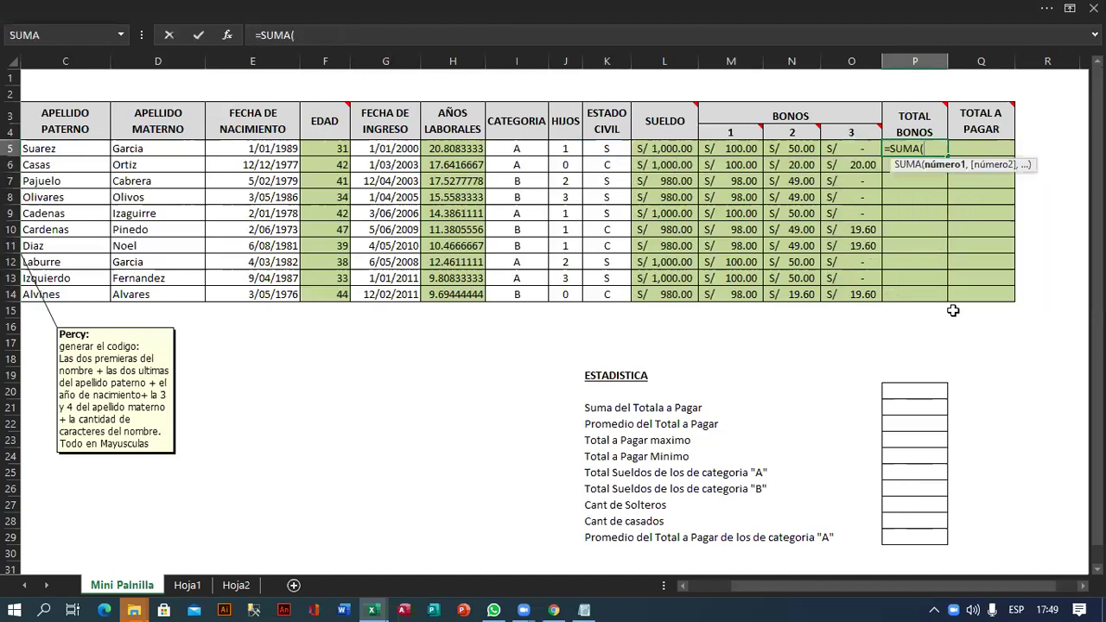
{"action": "key", "text": "Escape"}
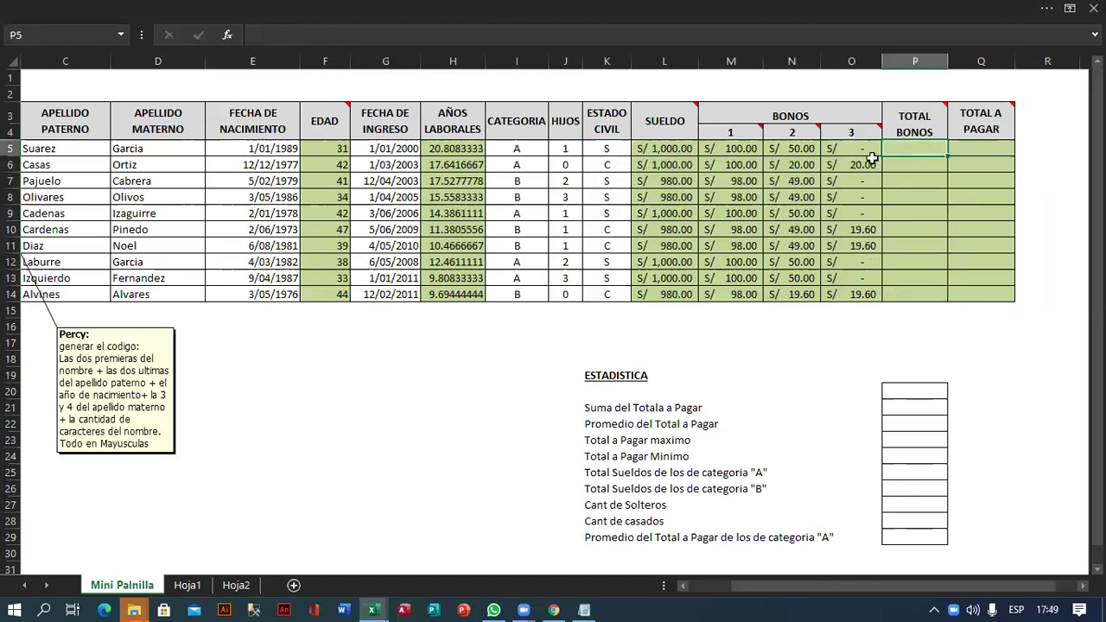
- Review the third bonus formula in O5 and close it without editing
{"action": "key", "text": "Left"}
{"action": "key", "text": "F2"}
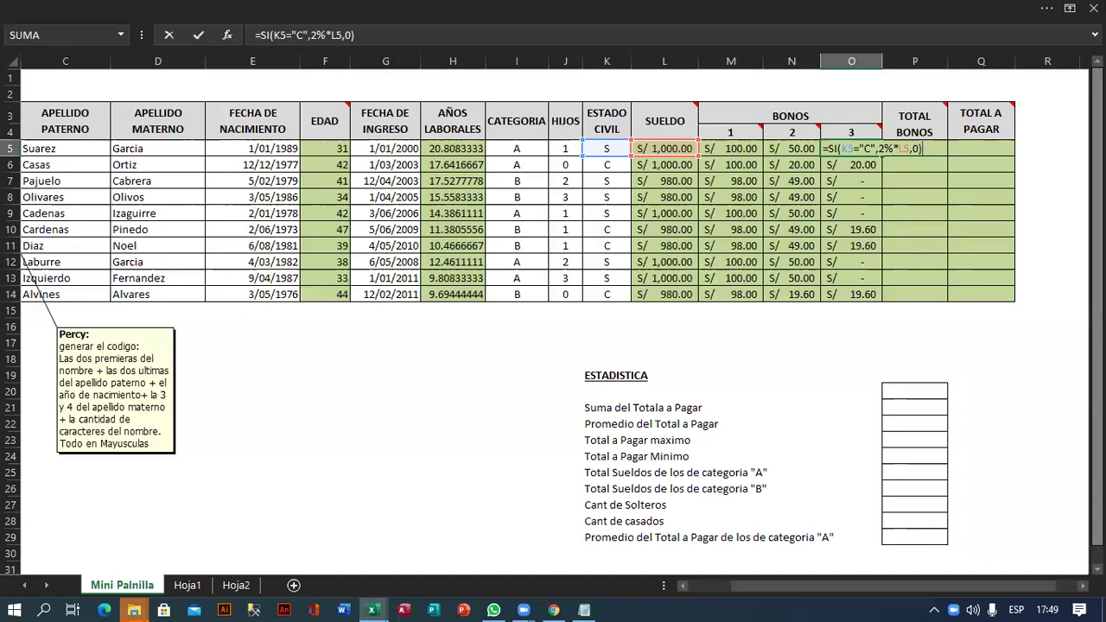
{"action": "key", "text": "Return"}
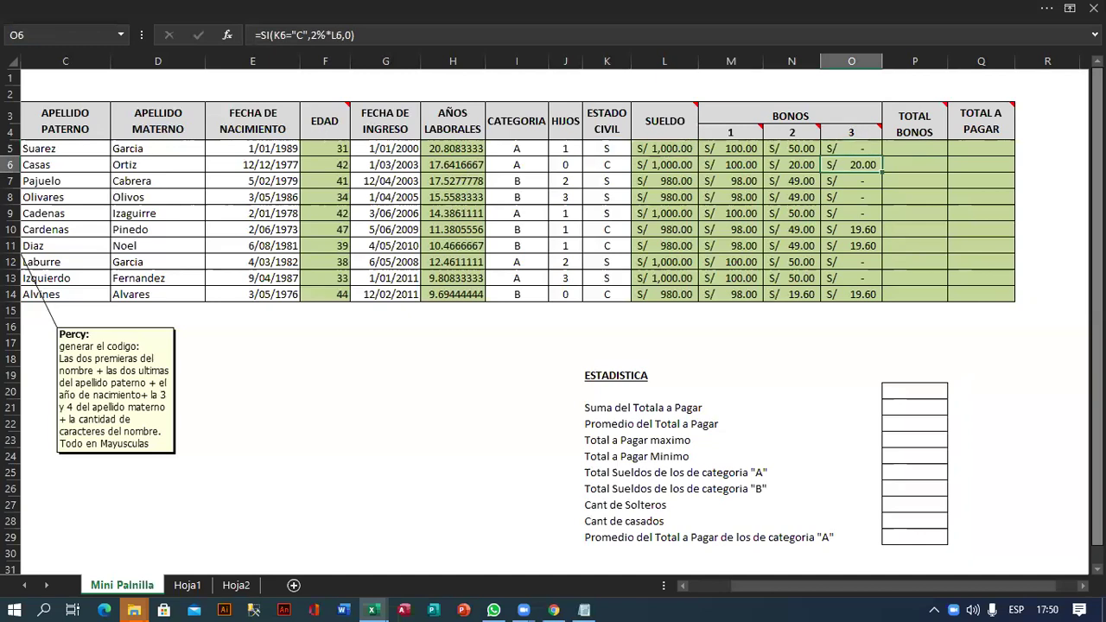
- Enter =SUMA(M5:O5) in P5 to total the bonuses and fill the formula down through P14
{"action": "key", "text": "Up"}
{"action": "key", "text": "Right"}
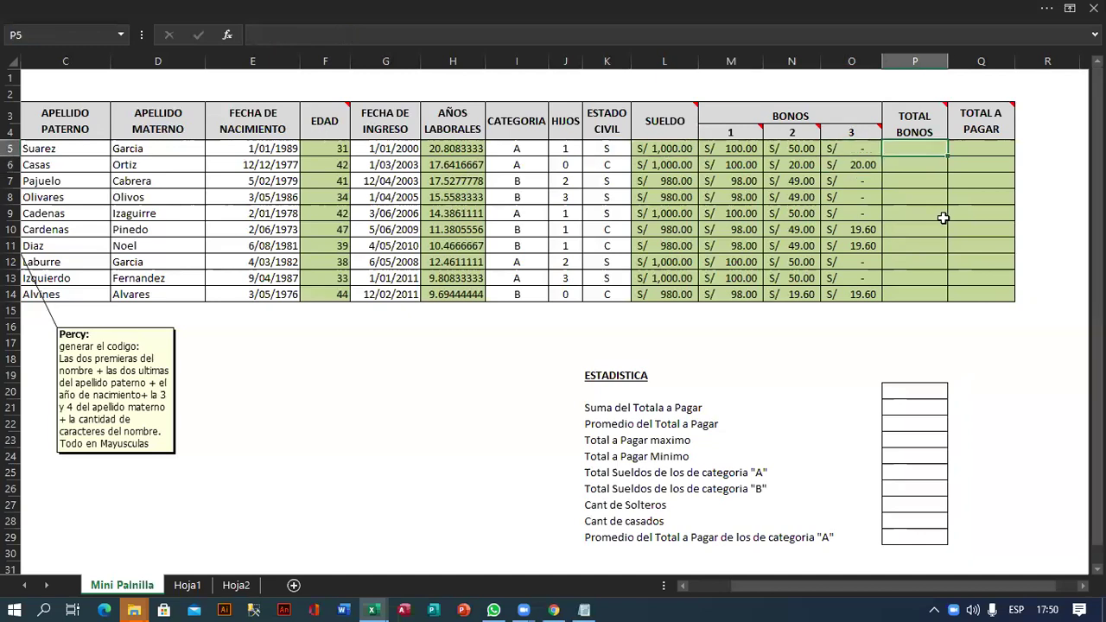
{"action": "type", "text": "=SU"}
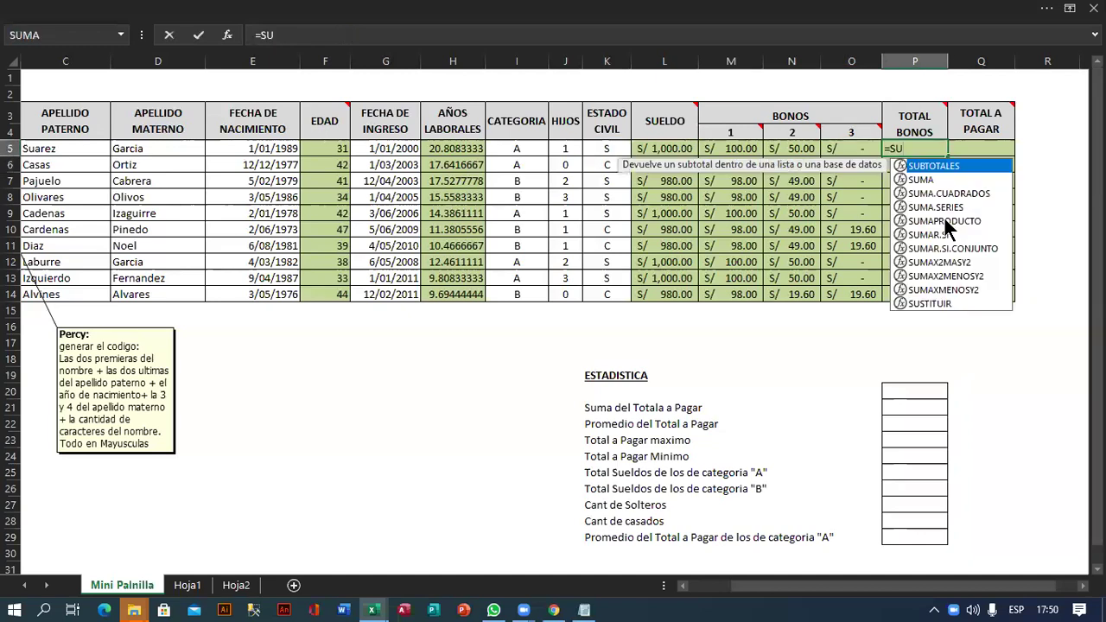
{"action": "type", "text": "MA("}
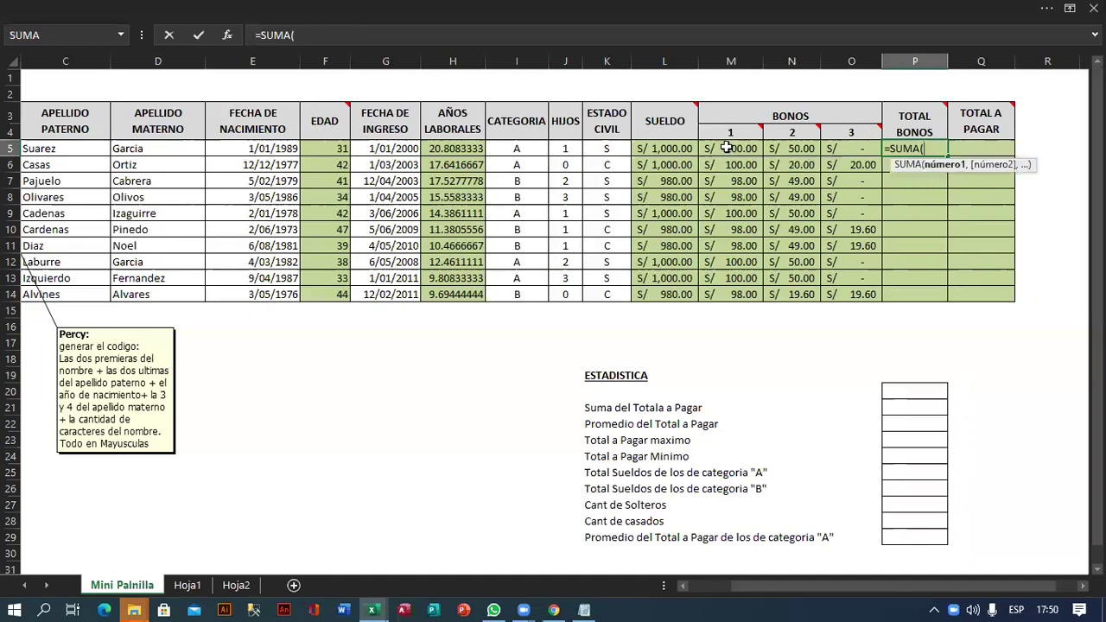
{"action": "left_click_drag", "start_coordinate": [731, 147], "coordinate": [831, 146]}
{"action": "key", "text": "shift+Right"}
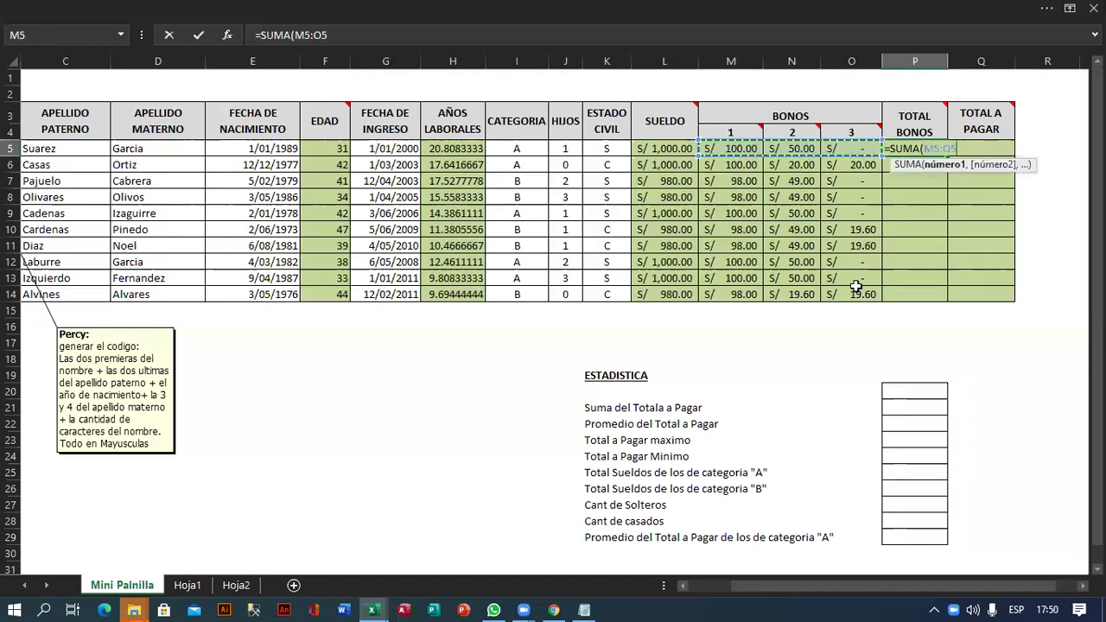
{"action": "type", "text": ")"}
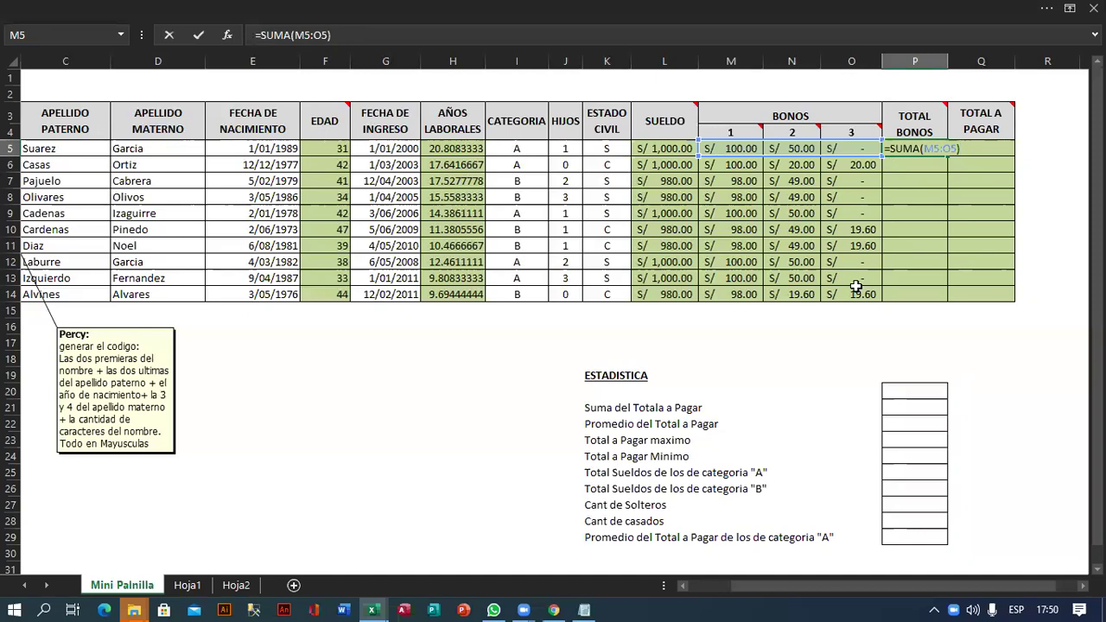
{"action": "key", "text": "Return"}
{"action": "key", "text": "Up"}
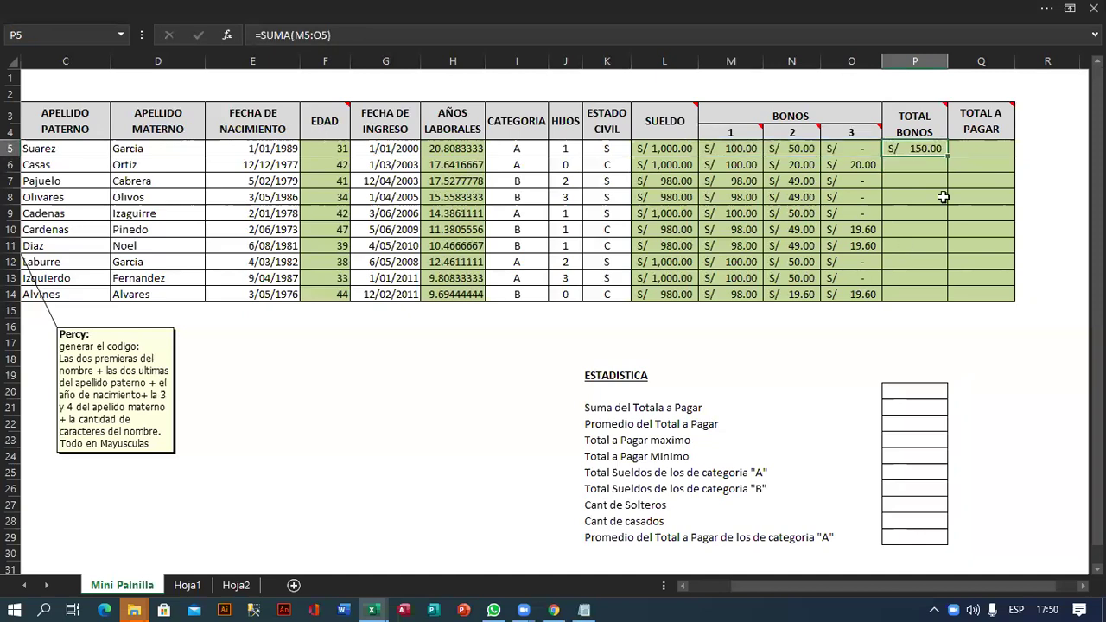
{"action": "left_click_drag", "start_coordinate": [949, 155], "coordinate": [938, 280]}
{"action": "left_click_drag", "start_coordinate": [990, 222], "coordinate": [990, 233]}
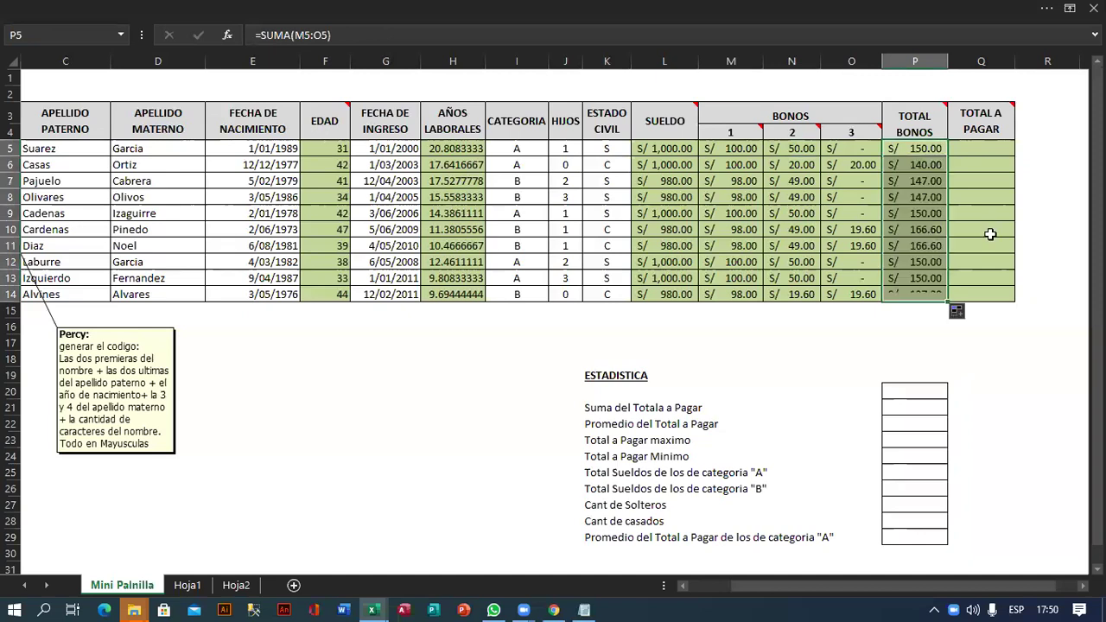
- Enter =L5+P5 in Q5 to add salary and total bonuses, and fill the formula down through Q14
{"action": "left_click", "coordinate": [990, 233]}
{"action": "key", "text": "Up"}
{"action": "key", "text": "Up"}
{"action": "key", "text": "Up"}
{"action": "key", "text": "Up"}
{"action": "key", "text": "Up"}
{"action": "type", "text": "="}
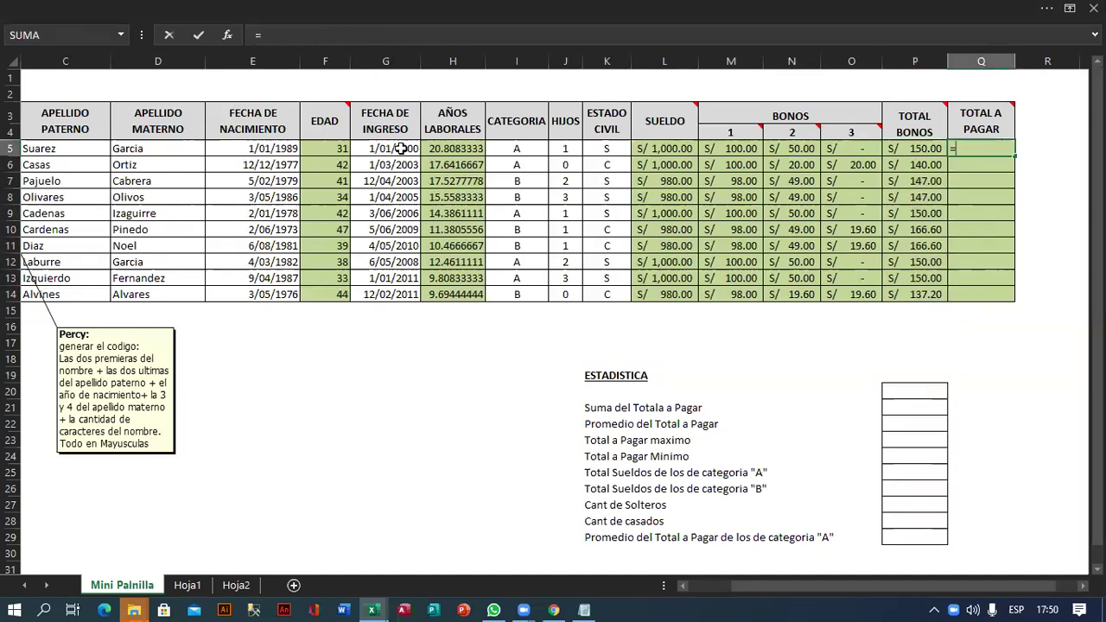
{"action": "left_click", "coordinate": [652, 149]}
{"action": "type", "text": "+"}
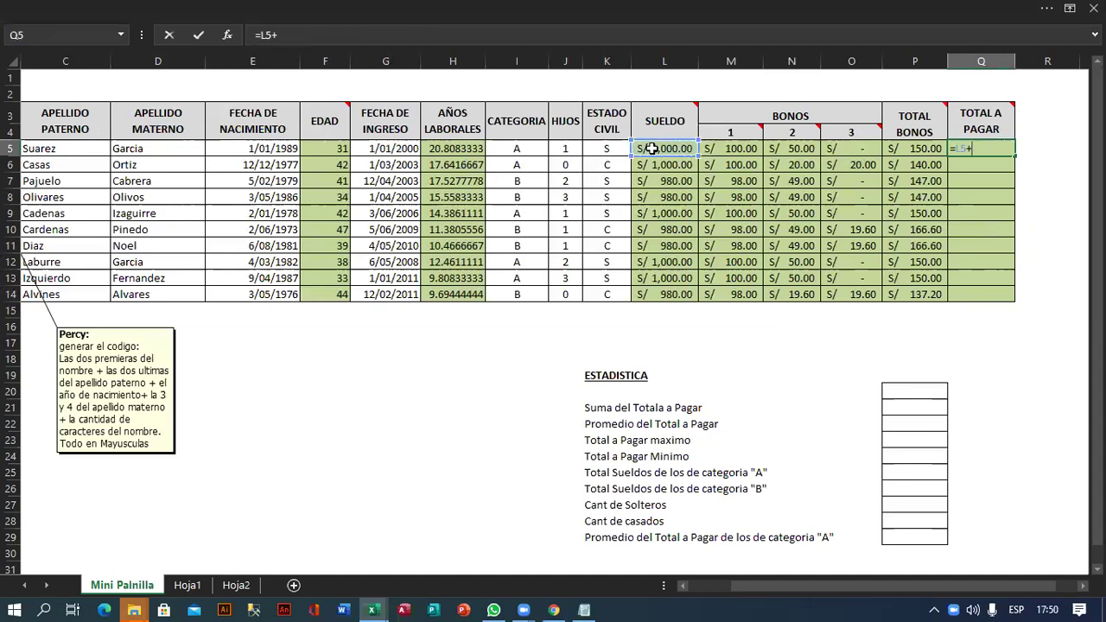
{"action": "key", "text": "Left"}
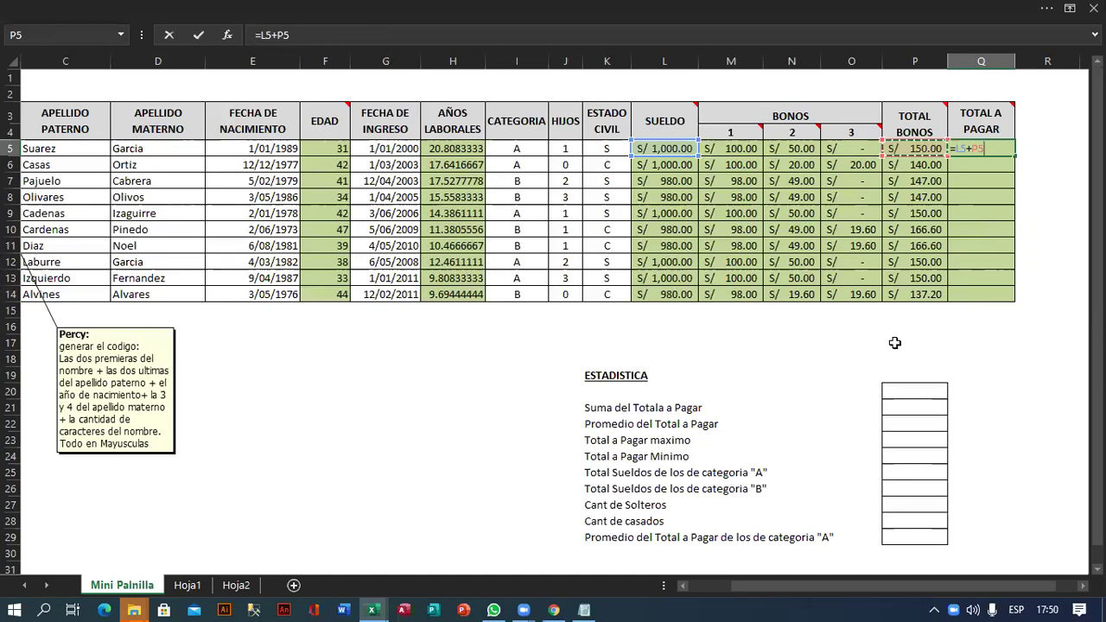
{"action": "key", "text": "Return"}
{"action": "key", "text": "Up"}
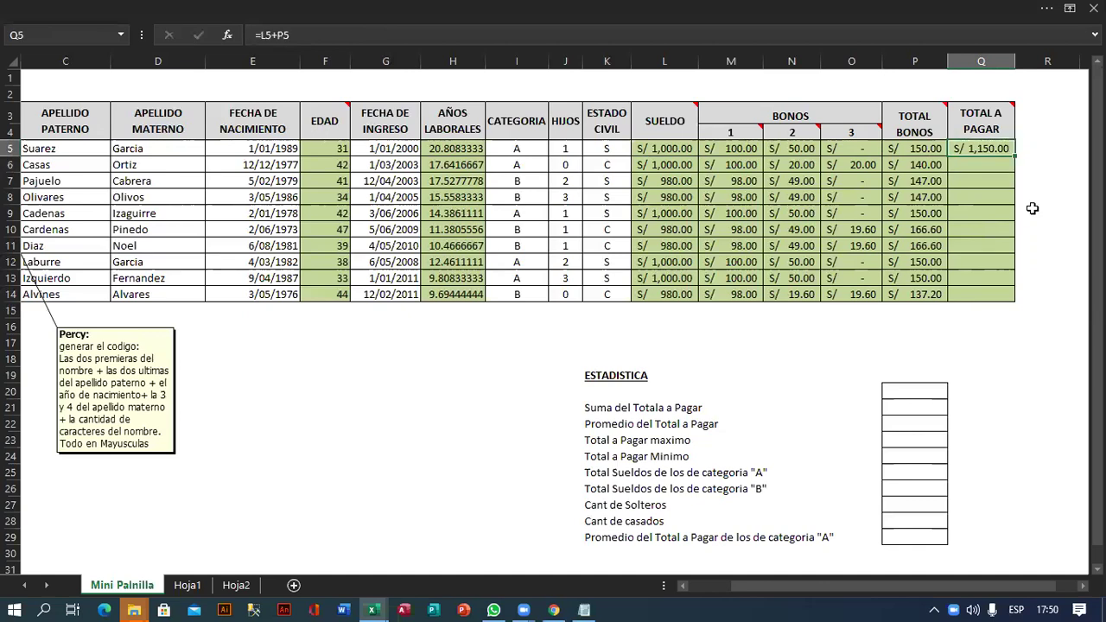
{"action": "left_click_drag", "start_coordinate": [1015, 156], "coordinate": [1015, 301]}
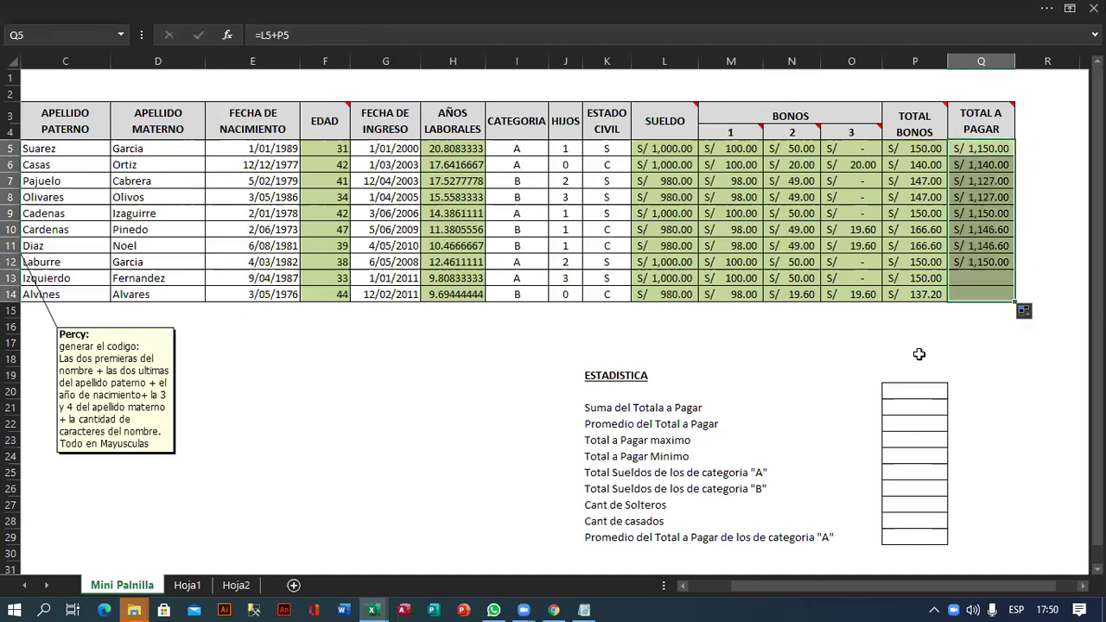
- Switch to WhatsApp and send the copied screenshot of the payroll sheet to the "Excel I m - j 4-6 pm" group chat
{"action": "scroll", "coordinate": [665, 347], "scroll_direction": "down", "scroll_amount": 1}
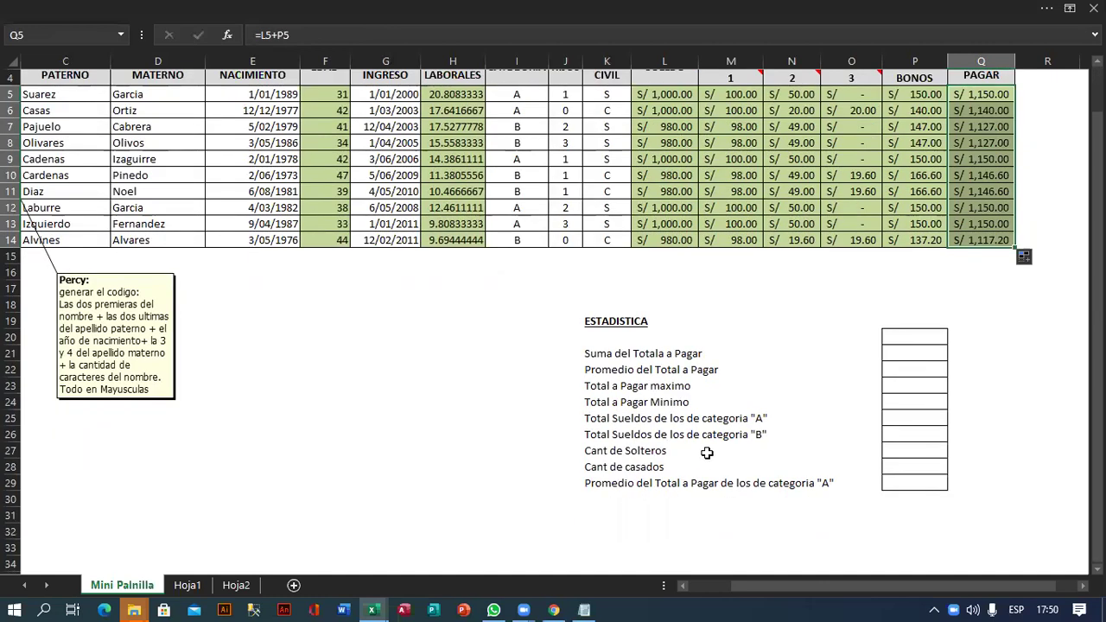
{"action": "scroll", "coordinate": [706, 449], "scroll_direction": "up", "scroll_amount": 1}
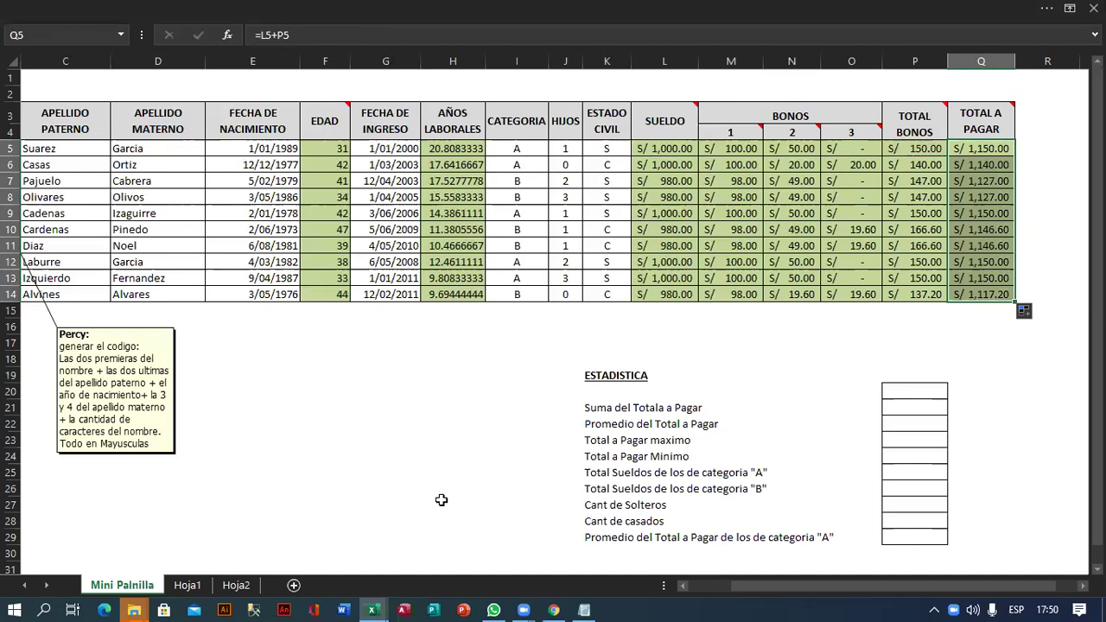
{"action": "left_click", "coordinate": [555, 609]}
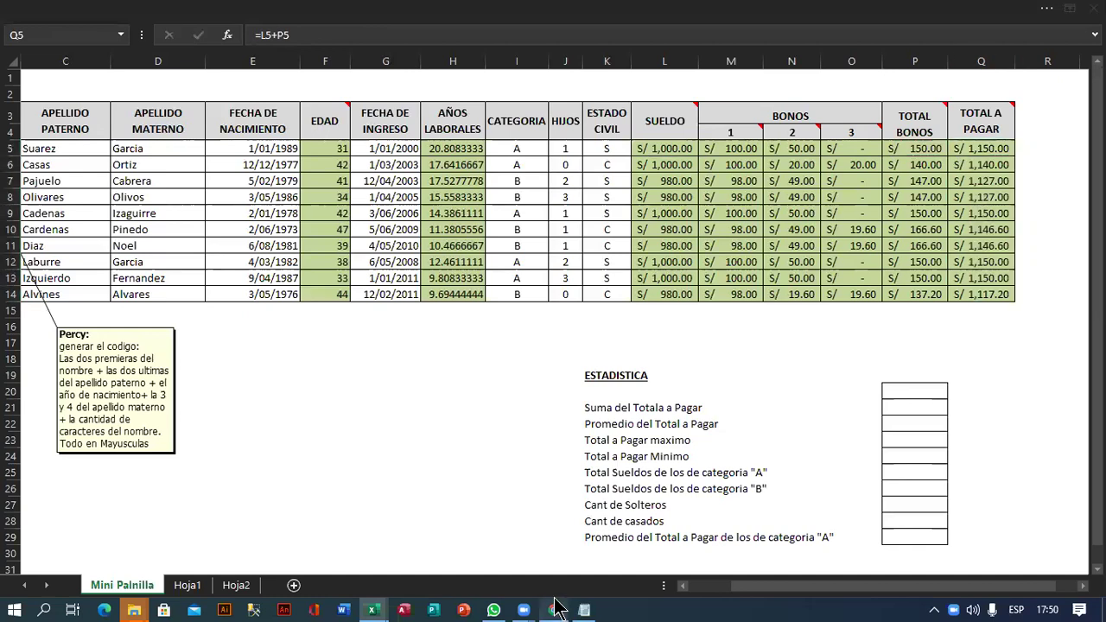
{"action": "left_click", "coordinate": [493, 609]}
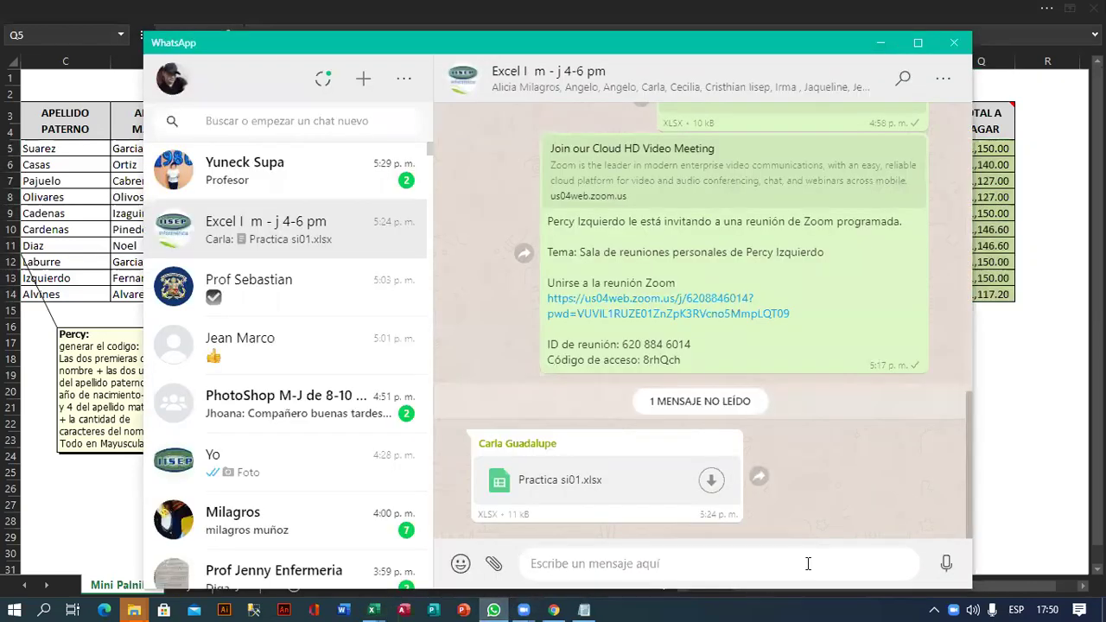
{"action": "key", "text": "ctrl+v"}
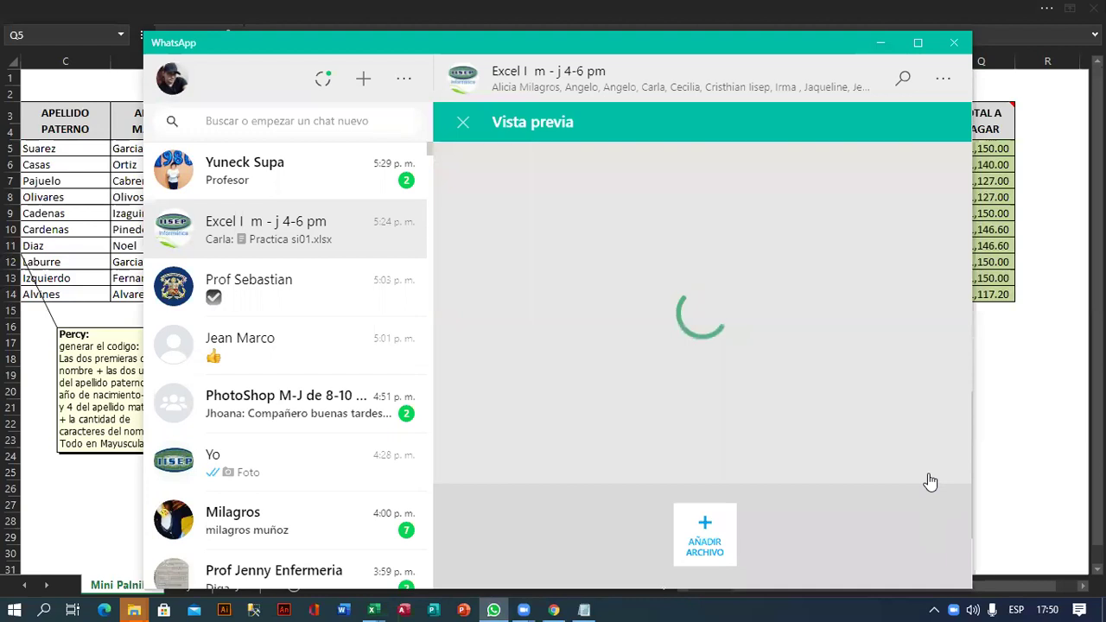
{"action": "left_click", "coordinate": [916, 488]}
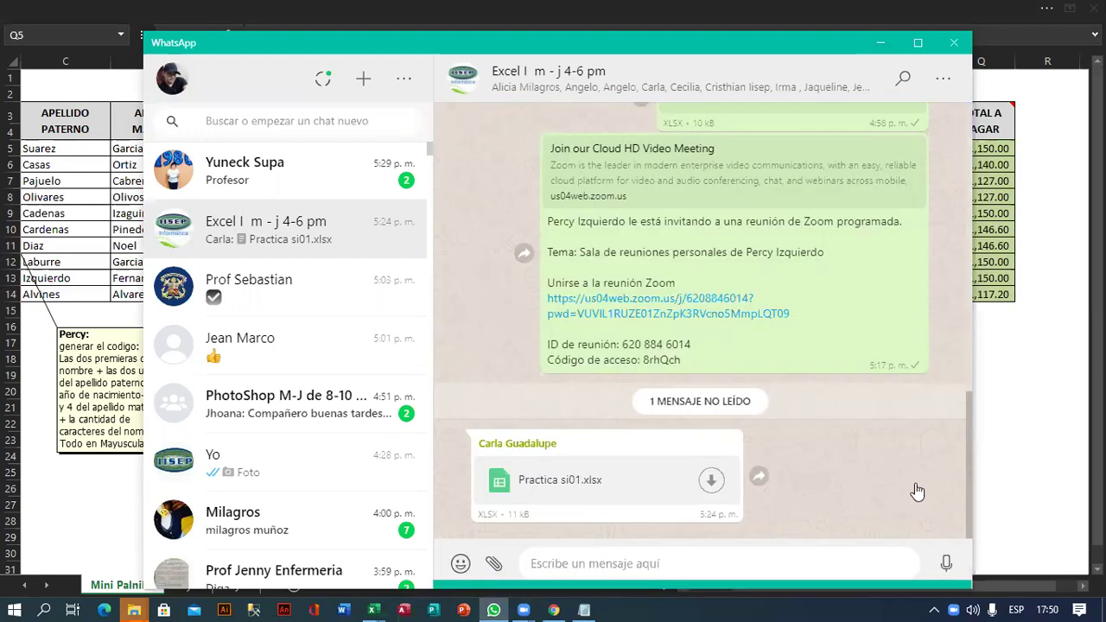
{"action": "left_click", "coordinate": [878, 52]}
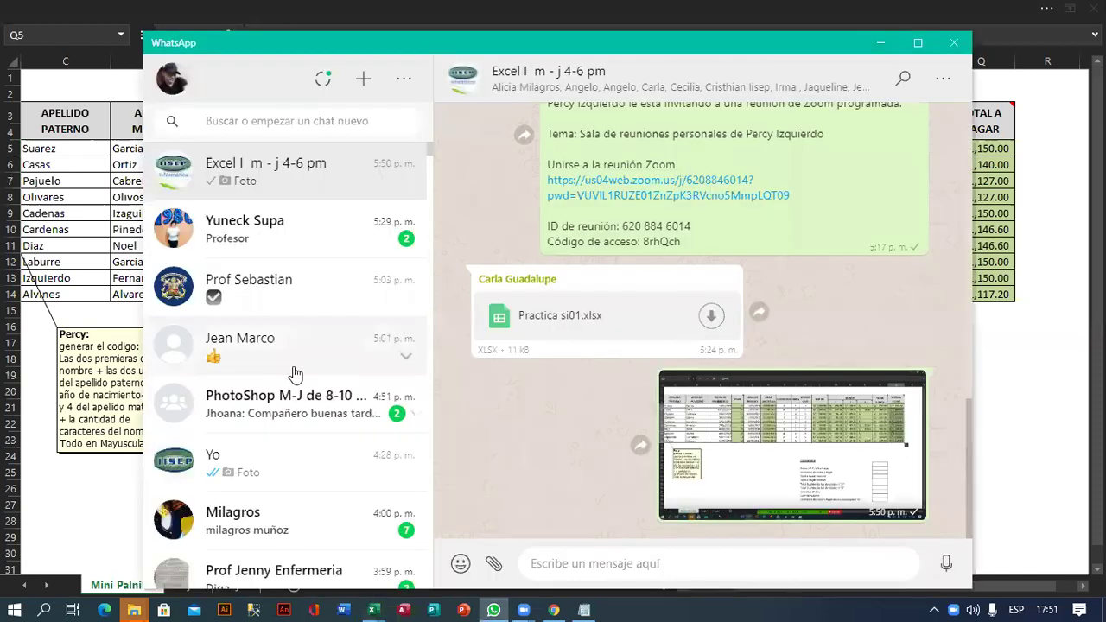
- Read the student's WhatsApp question about time elapsed between two dates, and return to Excel to review the years-of-service formula in H5
{"action": "left_click", "coordinate": [294, 374]}
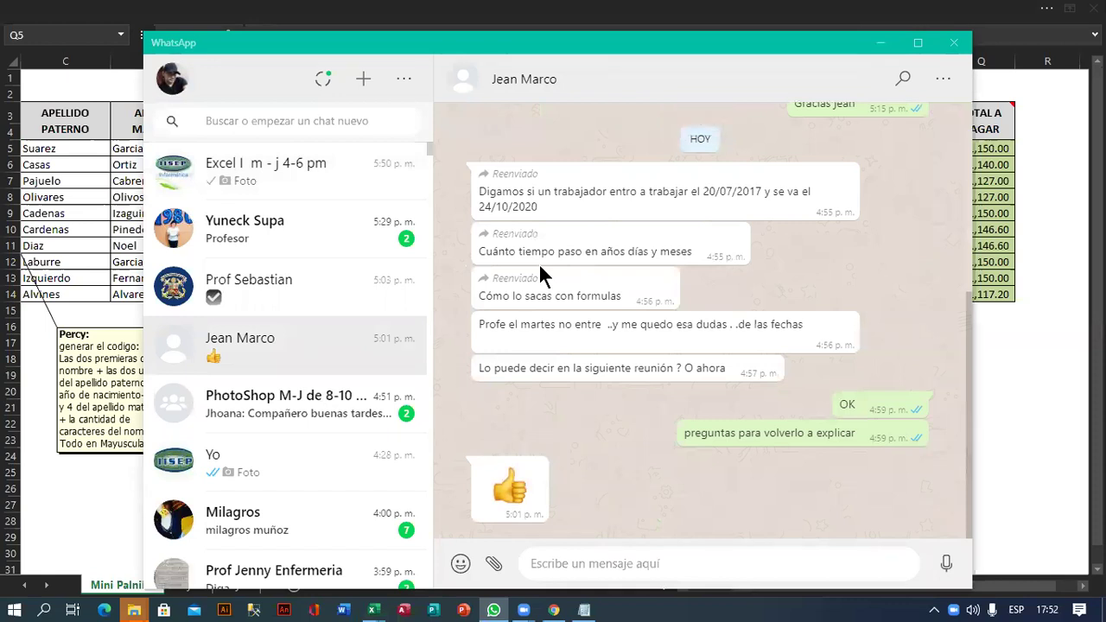
{"action": "left_click", "coordinate": [874, 42]}
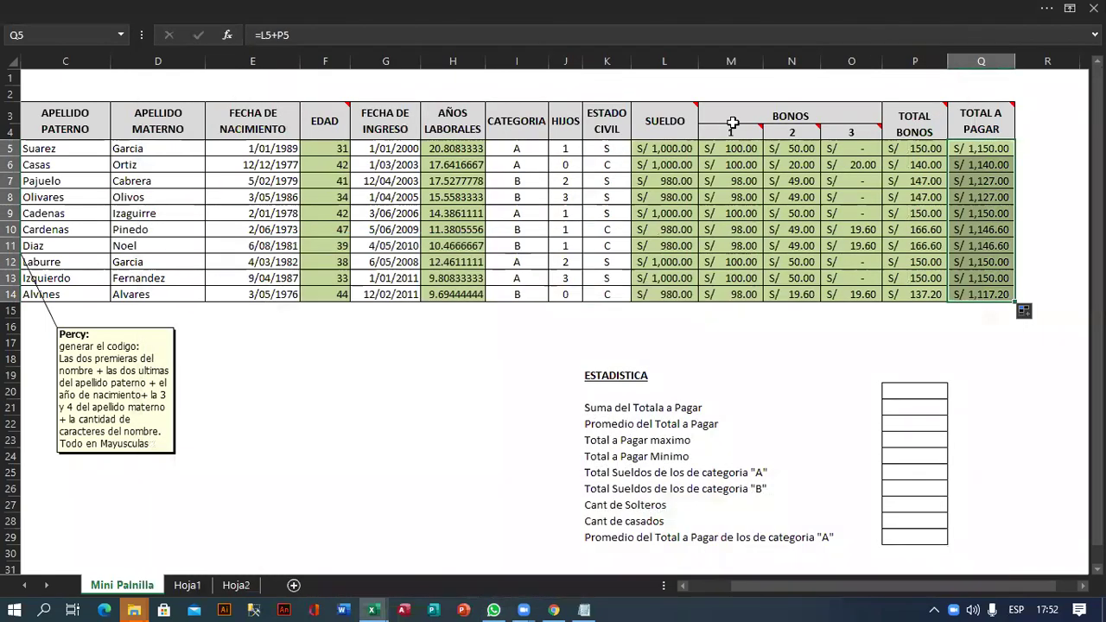
{"action": "double_click", "coordinate": [466, 148]}
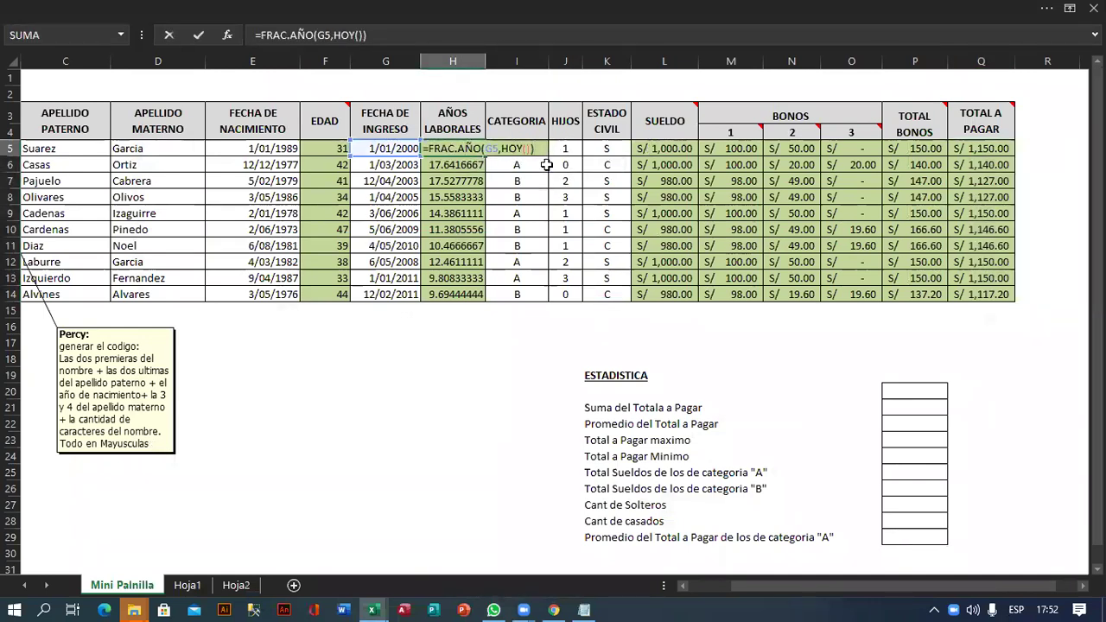
{"action": "left_click", "coordinate": [397, 36]}
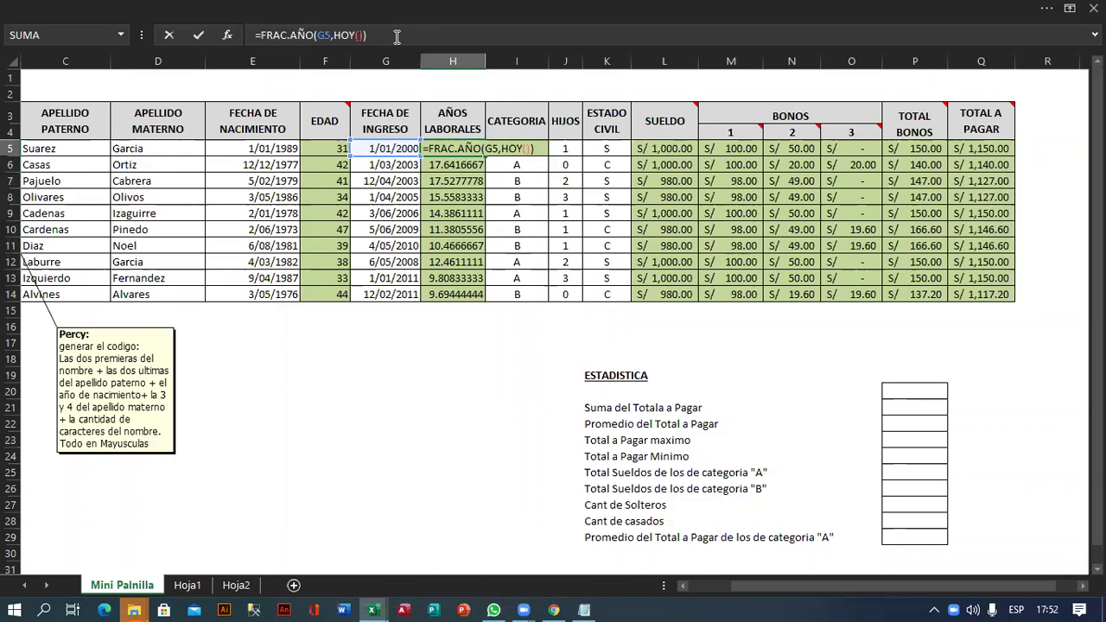
{"action": "key", "text": "Return"}
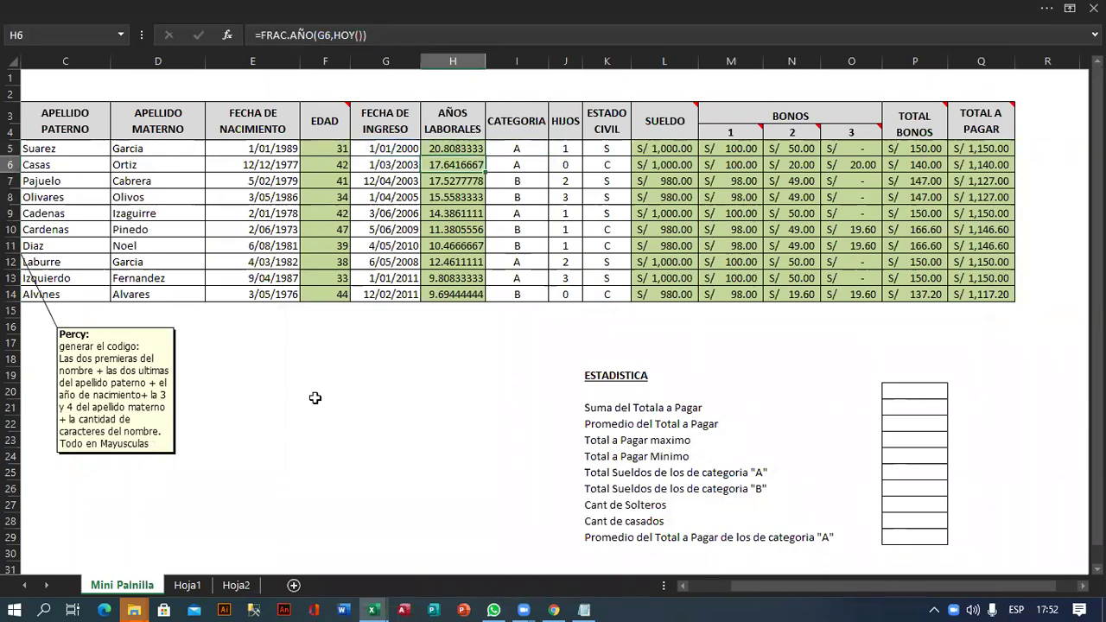
- Insert a new blank worksheet right after the Mini Palnilla sheet
{"action": "left_click", "coordinate": [293, 585]}
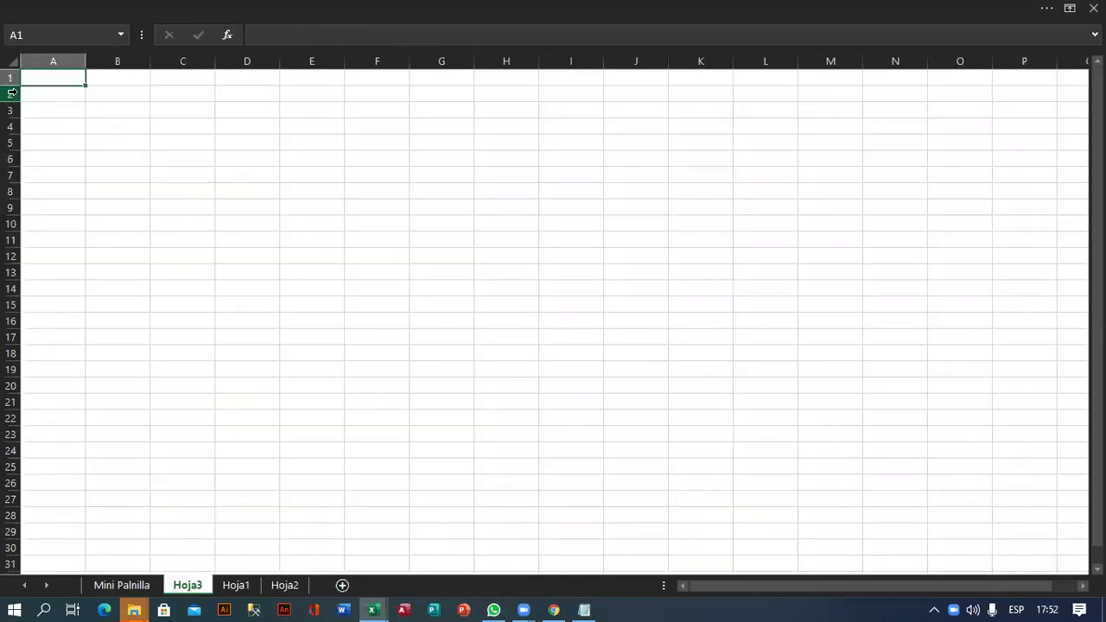
- Enter the header F. INICIAL in A1 and the start date 01/01/90 in A2 of the blank sheet
{"action": "scroll", "coordinate": [69, 79], "scroll_direction": "up", "scroll_amount": 6}
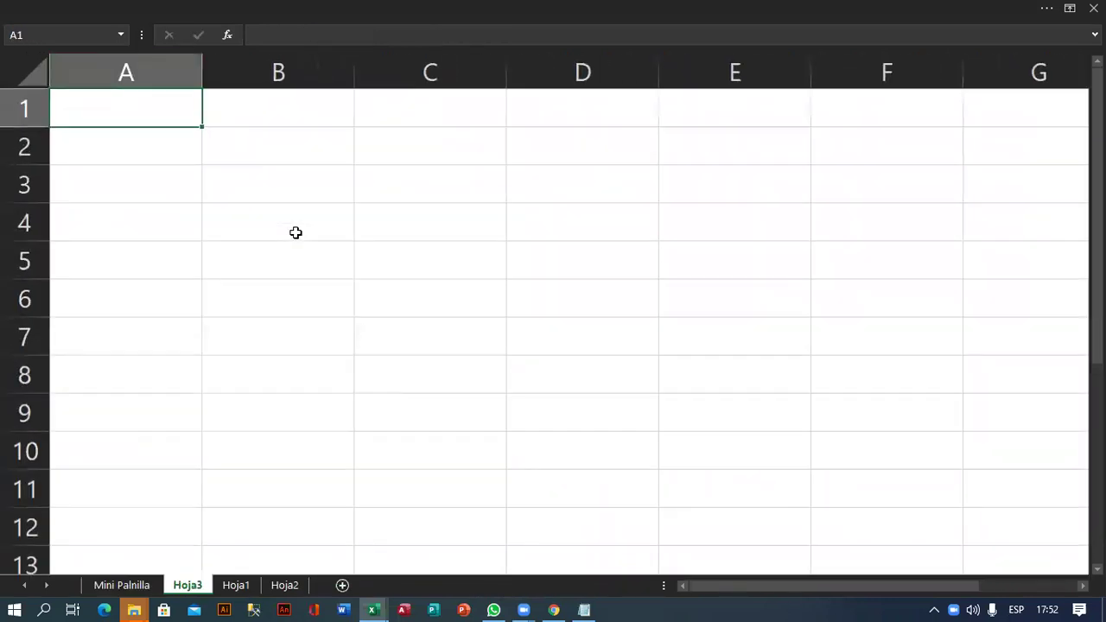
{"action": "type", "text": "F. INICAIL"}
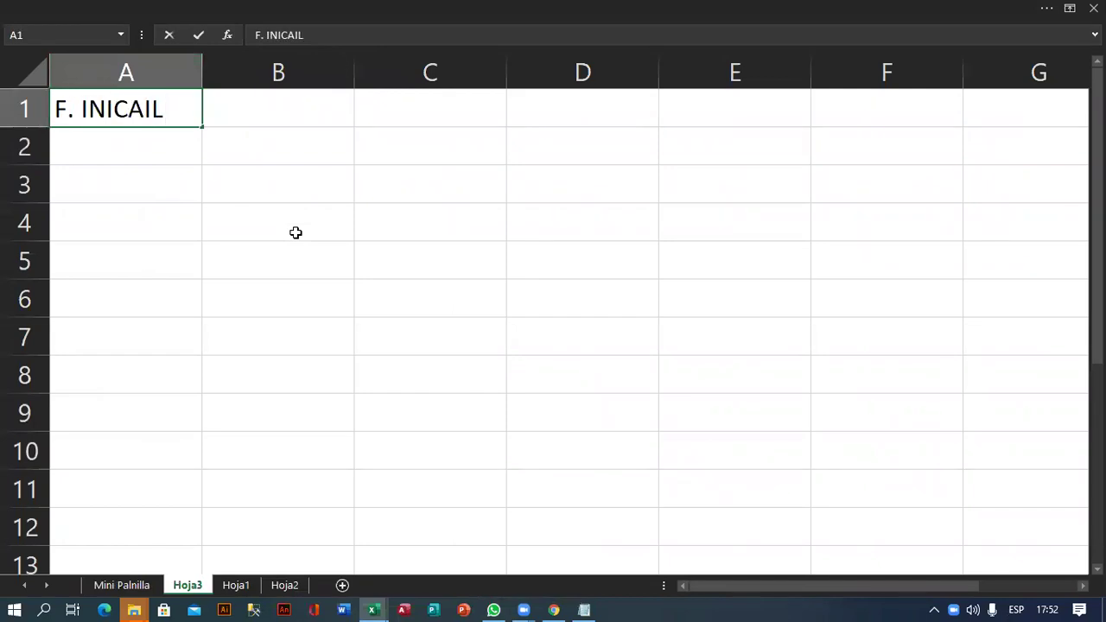
{"action": "key", "text": "BackSpace"}
{"action": "key", "text": "BackSpace"}
{"action": "key", "text": "BackSpace"}
{"action": "type", "text": "IAL"}
{"action": "key", "text": "Return"}
{"action": "type", "text": "01/01/90"}
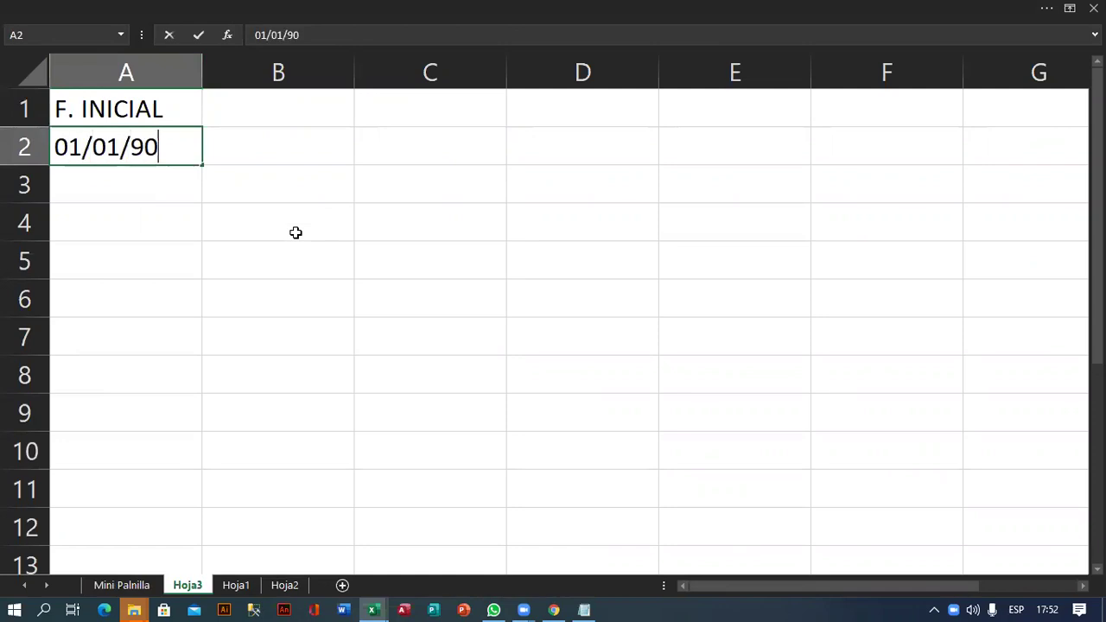
{"action": "key", "text": "Return"}
- Enter the header F. FINAL in B1, beside the start date header
{"action": "key", "text": "Up"}
{"action": "key", "text": "Up"}
{"action": "key", "text": "Right"}
{"action": "type", "text": "F. FINA"}
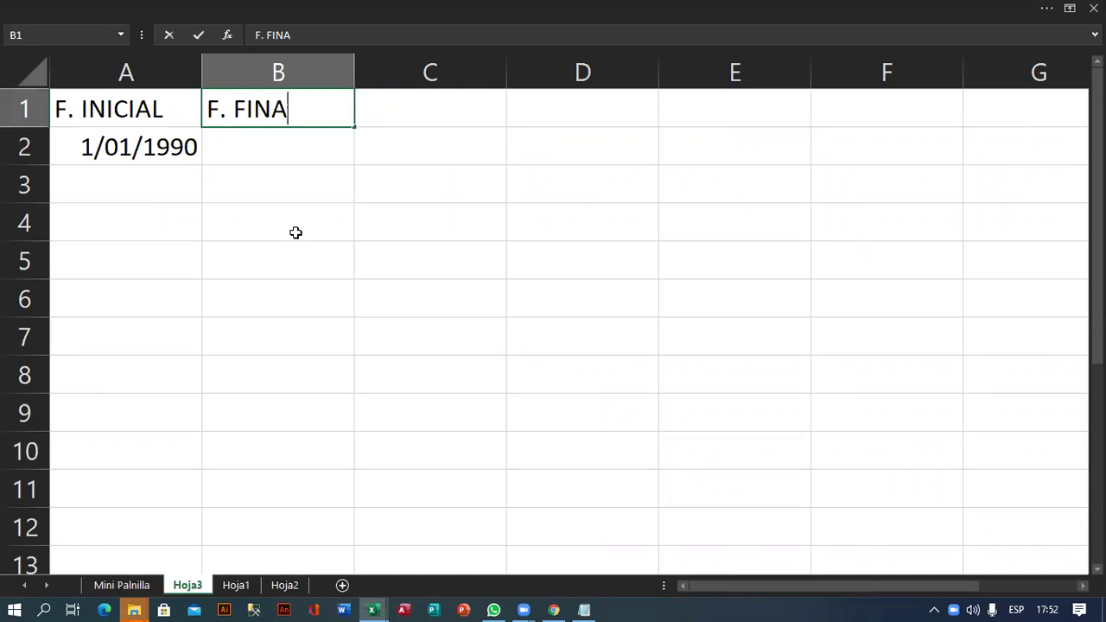
{"action": "type", "text": "L"}
{"action": "key", "text": "Return"}
- Enter the end date 31/12/2019 in B2
{"action": "type", "text": "01/01"}
{"action": "type", "text": "/"}
{"action": "key", "text": "BackSpace"}
{"action": "key", "text": "BackSpace"}
{"action": "key", "text": "BackSpace"}
{"action": "key", "text": "BackSpace"}
{"action": "key", "text": "BackSpace"}
{"action": "key", "text": "BackSpace"}
{"action": "type", "text": "30"}
{"action": "key", "text": "BackSpace"}
{"action": "key", "text": "BackSpace"}
{"action": "type", "text": "31/12/"}
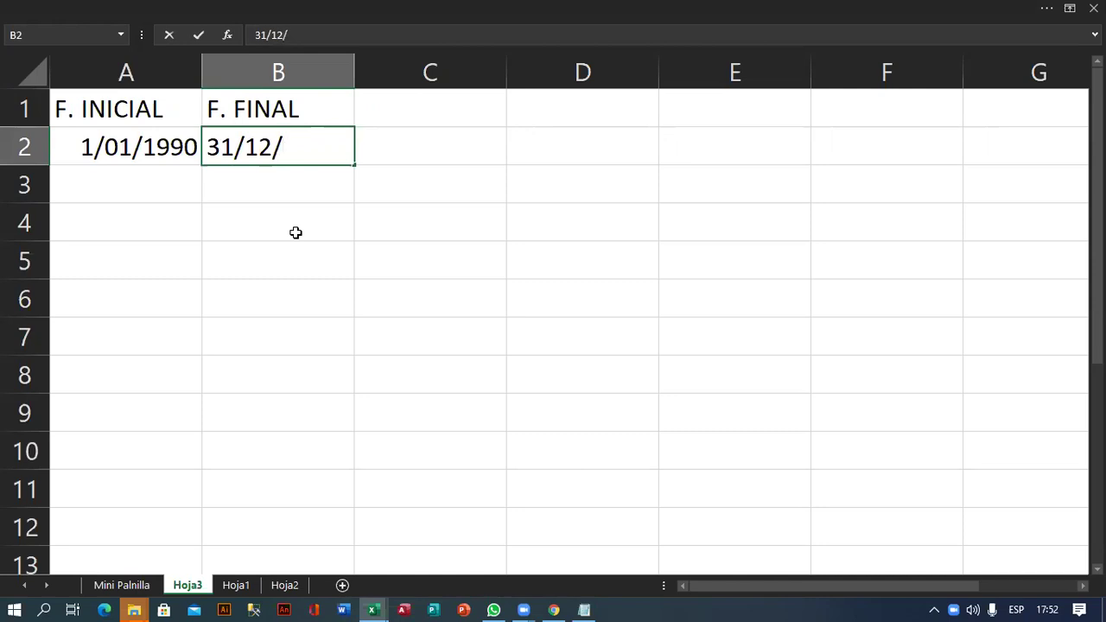
{"action": "type", "text": "2019"}
{"action": "key", "text": "Return"}
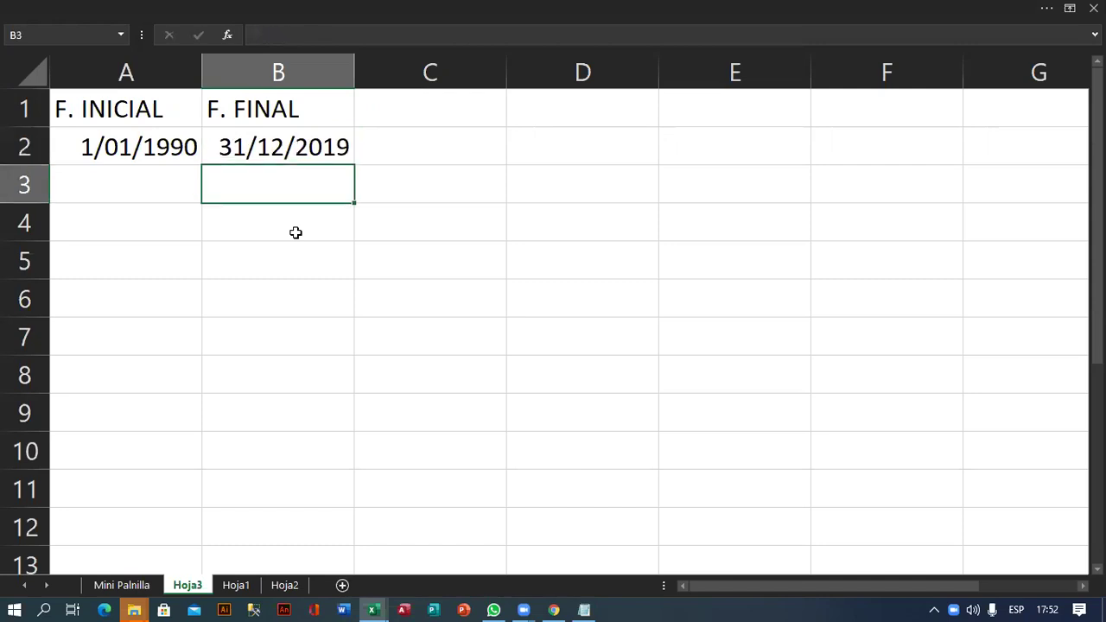
- Enter the header A. TRAB in C1 for the years worked
{"action": "key", "text": "Right"}
{"action": "key", "text": "Up"}
{"action": "key", "text": "Up"}
{"action": "type", "text": "A. TRAB"}
{"action": "key", "text": "Return"}
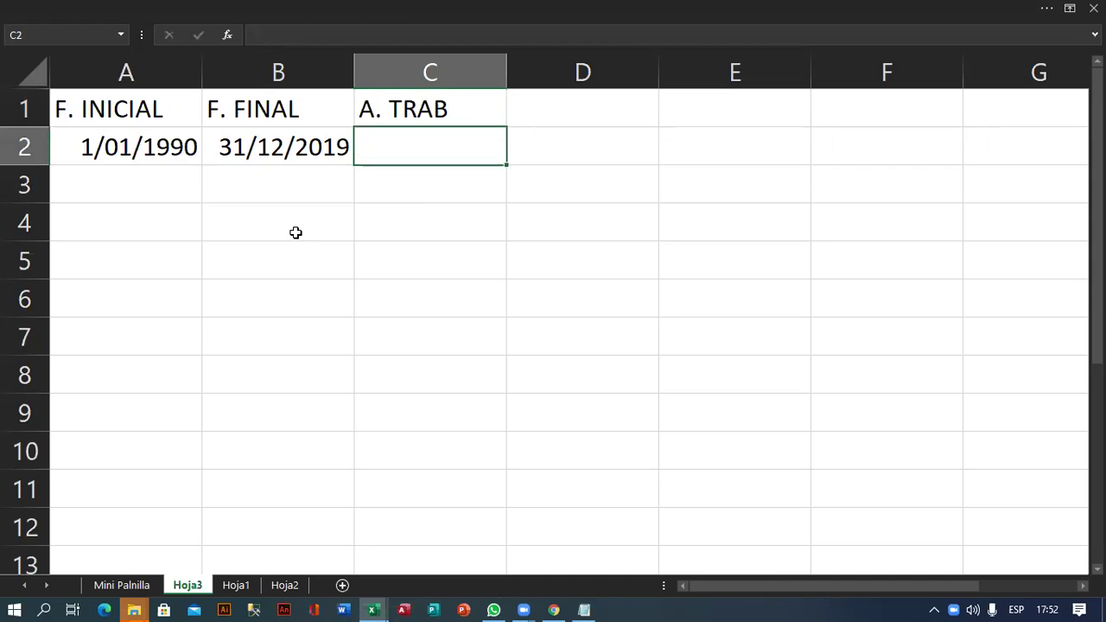
- Enter =FRAC.AÑO(A2,B2) in C2 to calculate the years between the dates, rechecking the student's WhatsApp question before confirming
{"action": "type", "text": "=FRAC"}
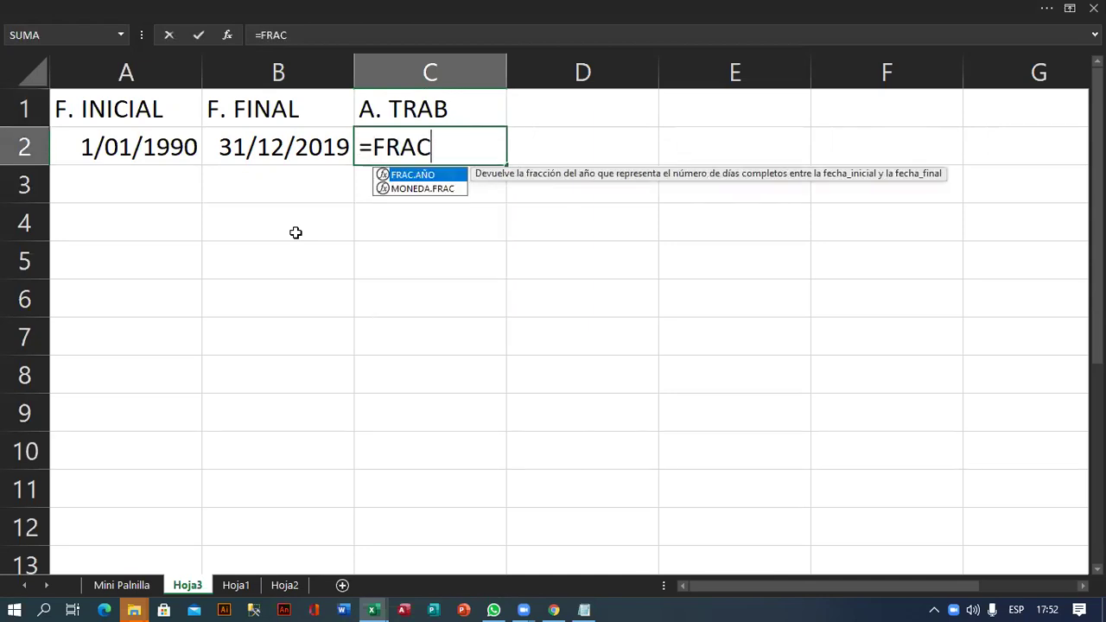
{"action": "key", "text": "Tab"}
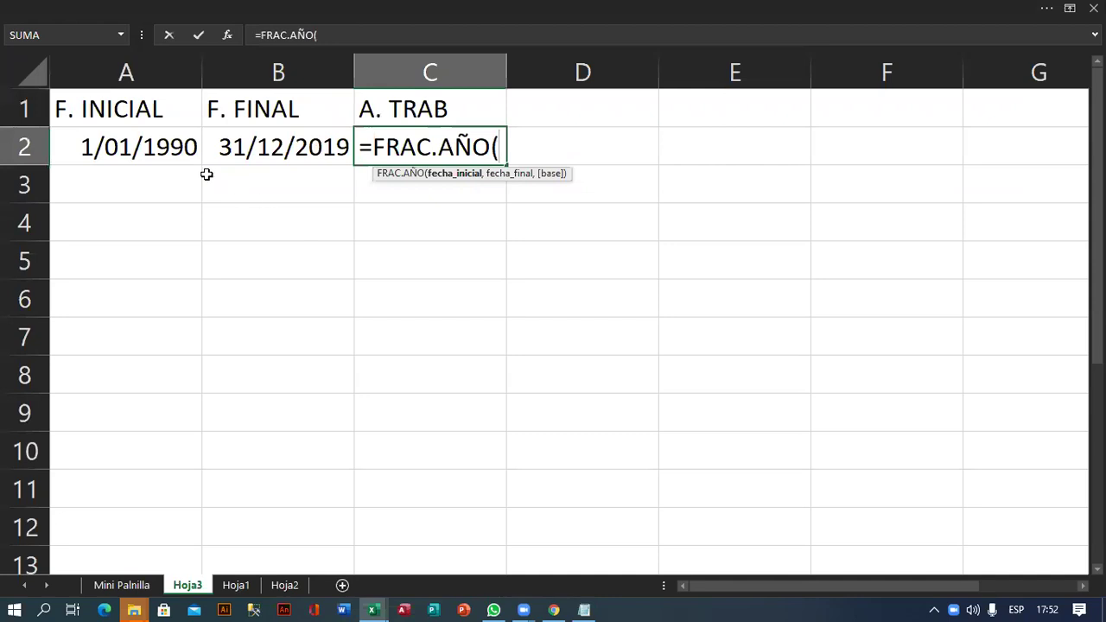
{"action": "left_click", "coordinate": [170, 147]}
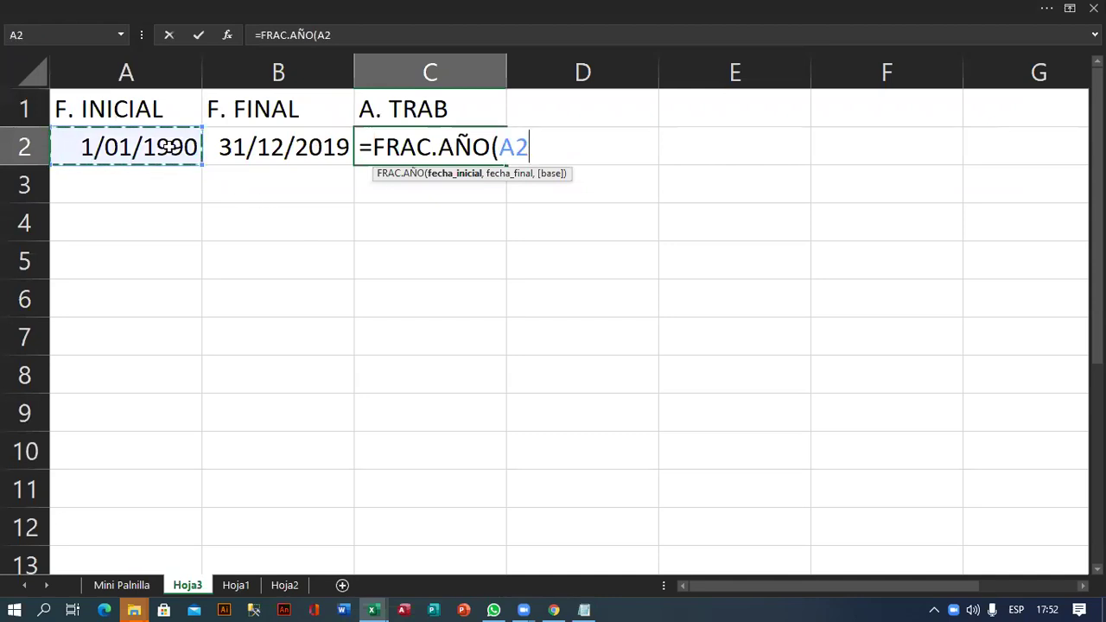
{"action": "type", "text": ","}
{"action": "left_click", "coordinate": [277, 147]}
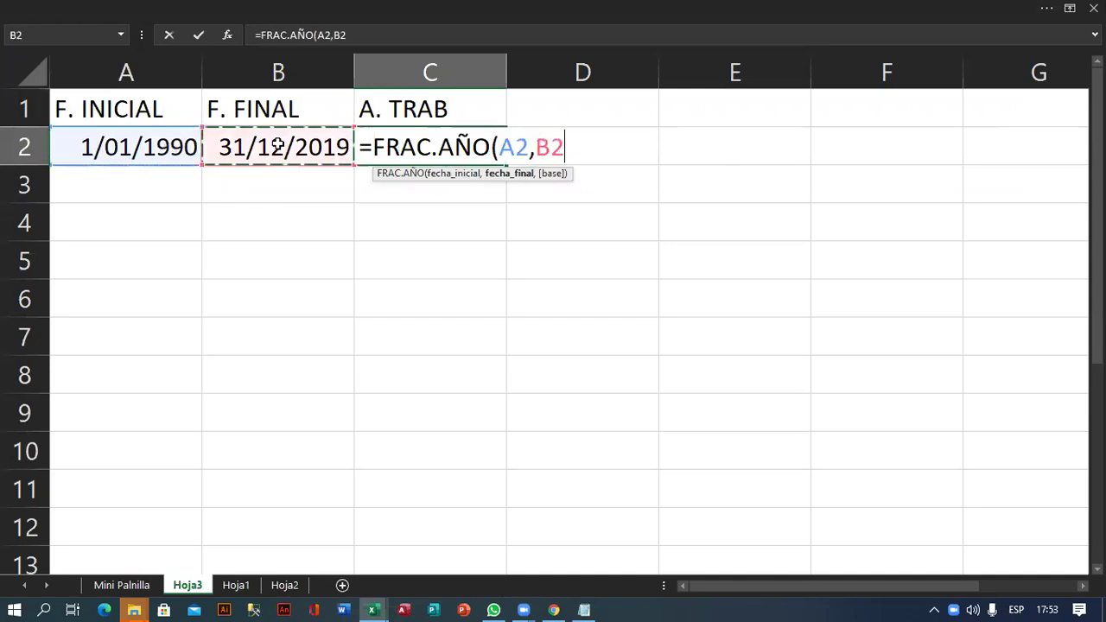
{"action": "type", "text": ")"}
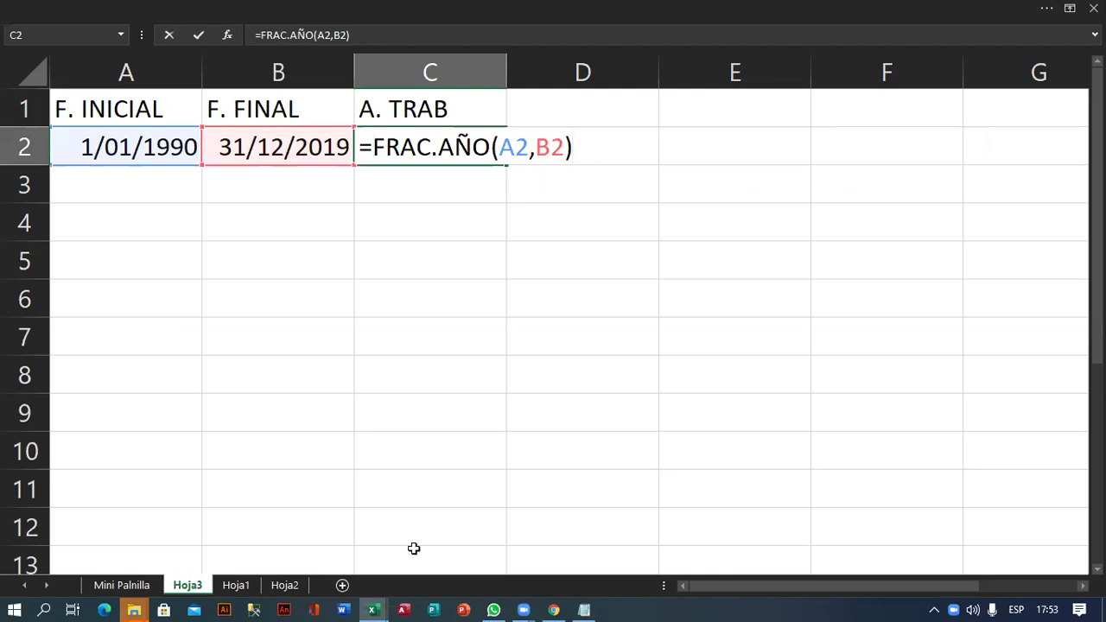
{"action": "left_click", "coordinate": [493, 610]}
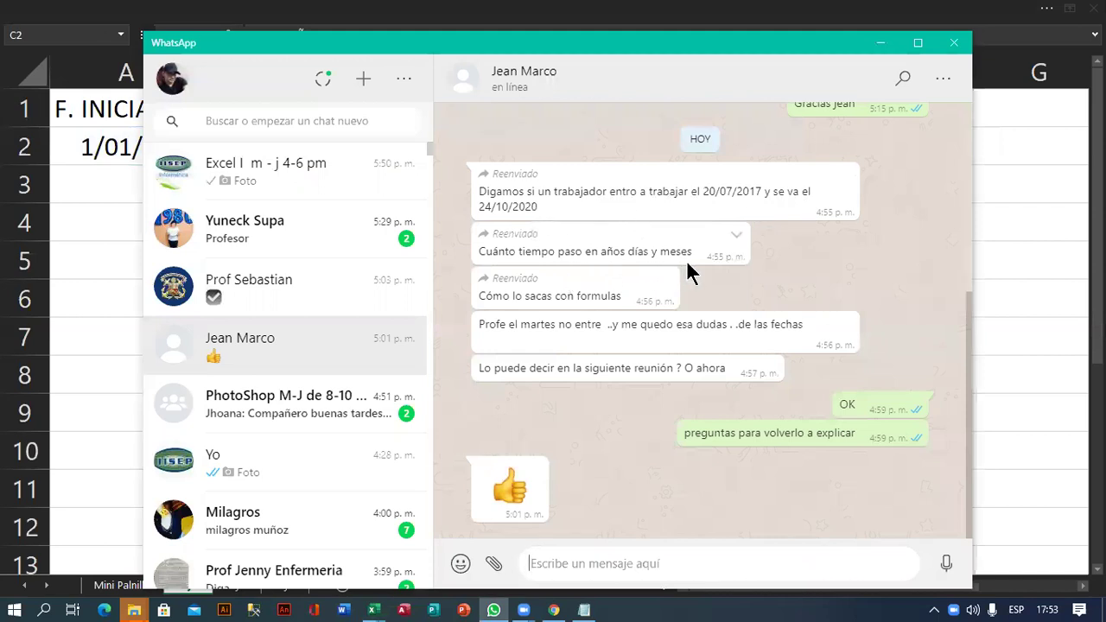
{"action": "left_click", "coordinate": [880, 43]}
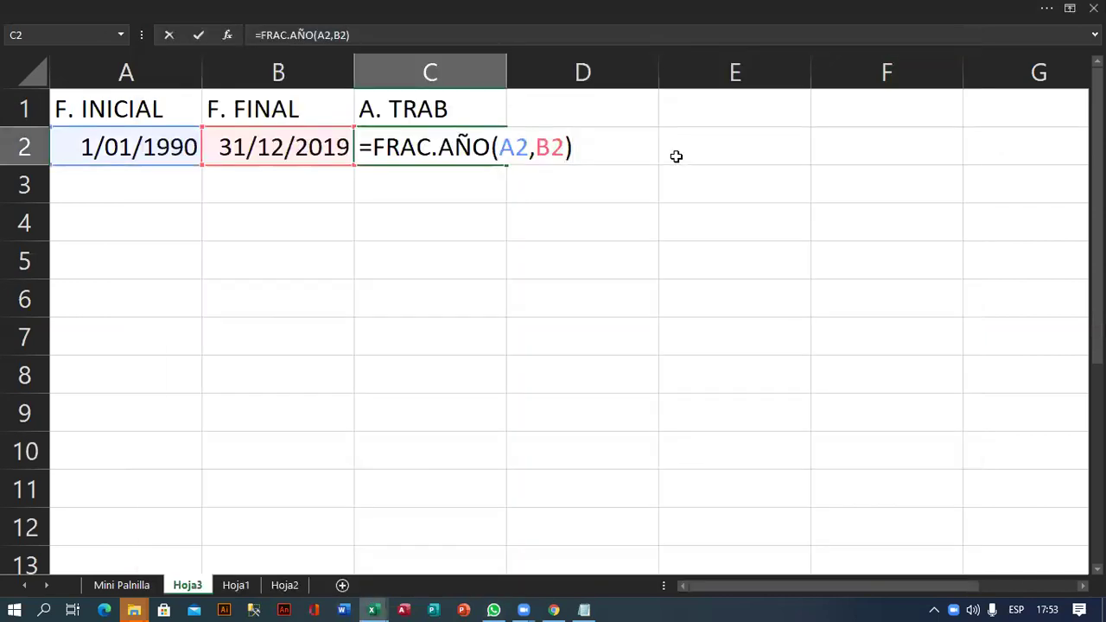
{"action": "key", "text": "Return"}
- Review the FRAC.AÑO formula in C2 and the cells it references
{"action": "key", "text": "Right"}
{"action": "key", "text": "Up"}
{"action": "key", "text": "Up"}
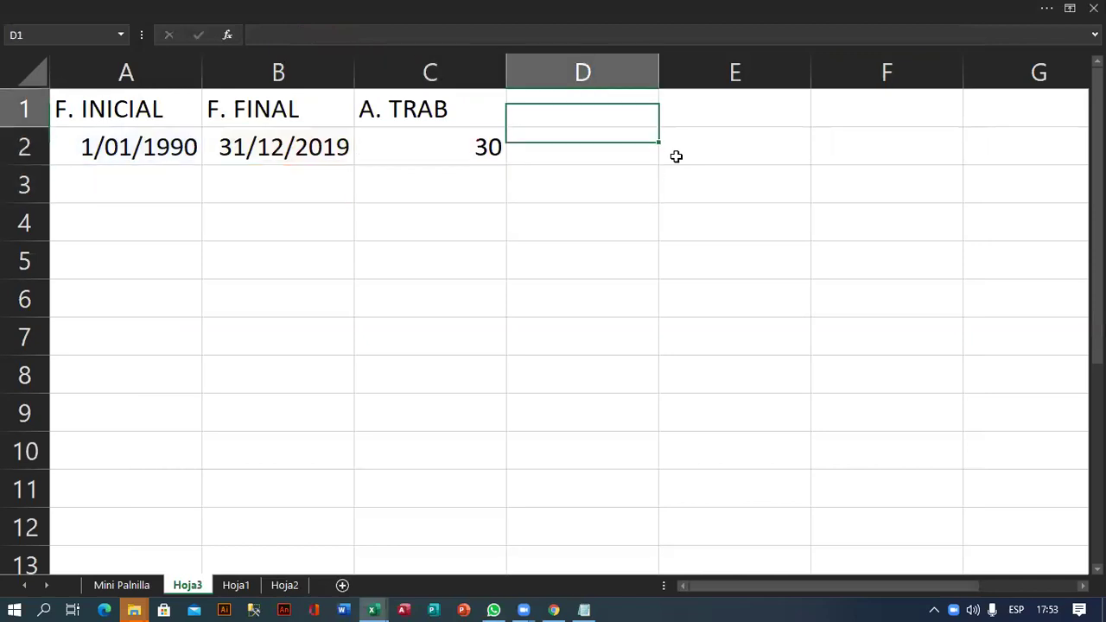
{"action": "key", "text": "Down"}
{"action": "key", "text": "Down"}
{"action": "key", "text": "Left"}
{"action": "key", "text": "Up"}
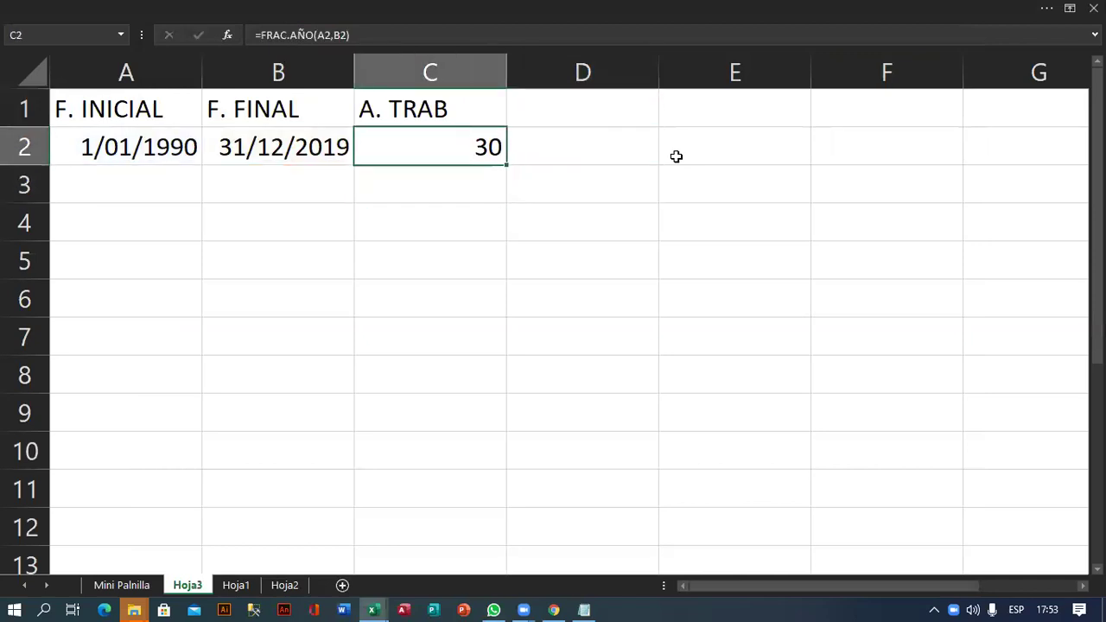
{"action": "key", "text": "F2"}
{"action": "key", "text": "Return"}
{"action": "key", "text": "Up"}
- Enter the header DIAS in D1 for the elapsed days
{"action": "key", "text": "Right"}
{"action": "key", "text": "Up"}
{"action": "key", "text": "Down"}
{"action": "key", "text": "Up"}
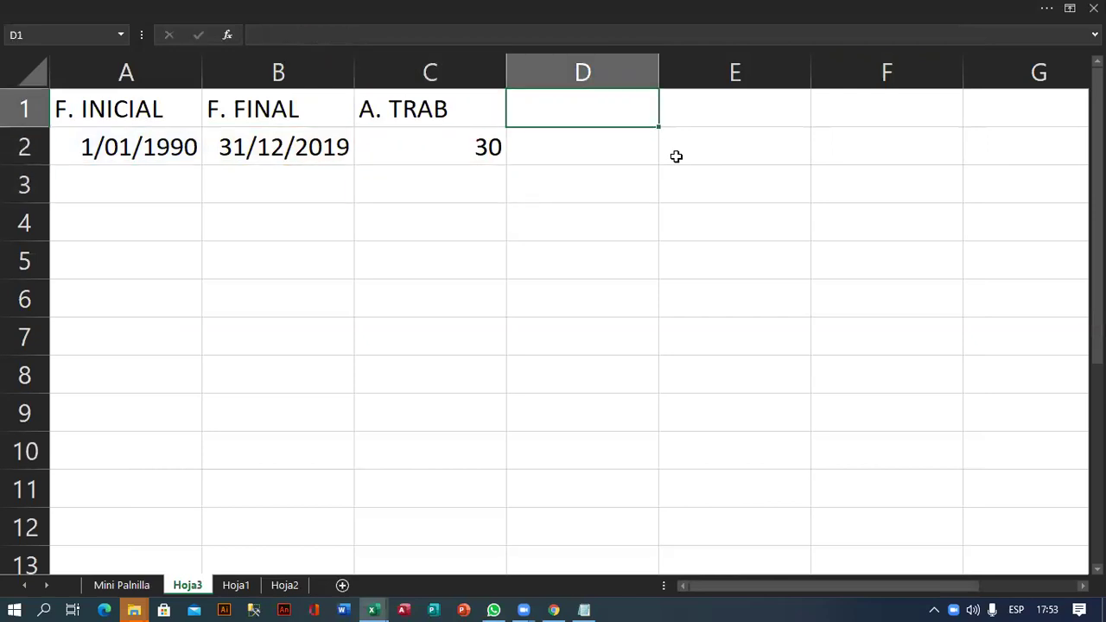
{"action": "type", "text": "DIAS"}
{"action": "key", "text": "Return"}
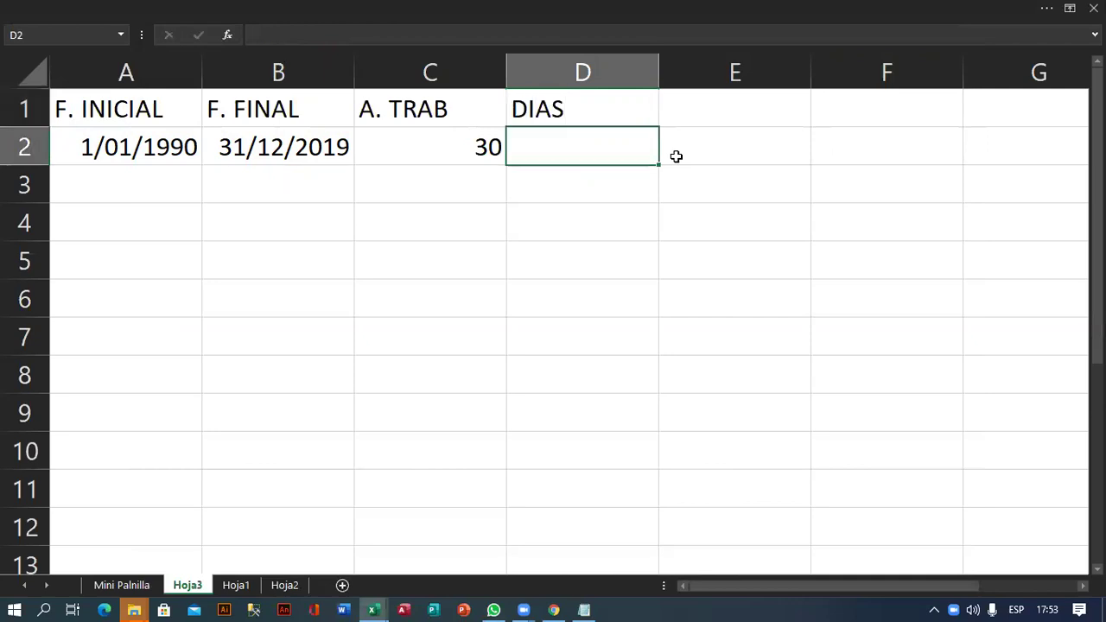
- Enter =DIAS360(A2,B2) in D2 to calculate the days between the two dates
{"action": "type", "text": "=DIAS"}
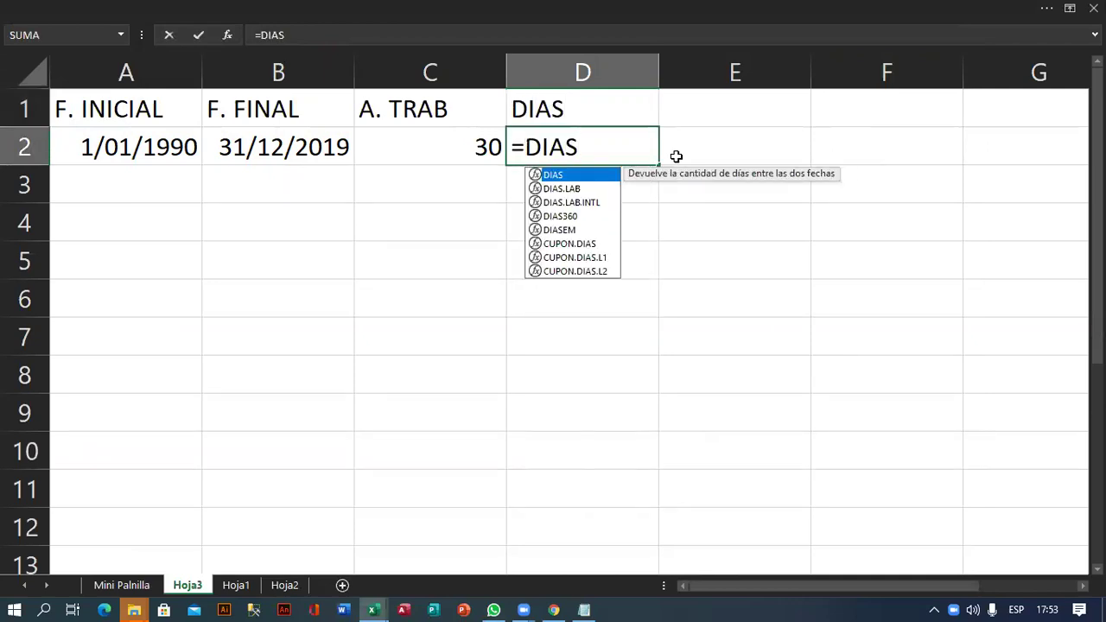
{"action": "type", "text": "360("}
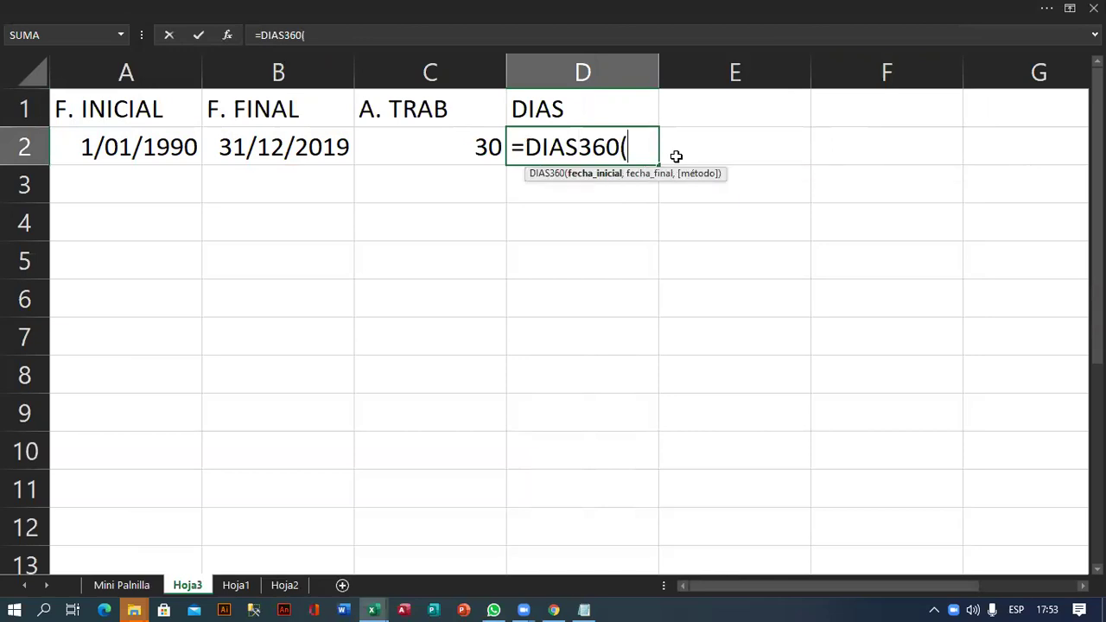
{"action": "left_click", "coordinate": [188, 149]}
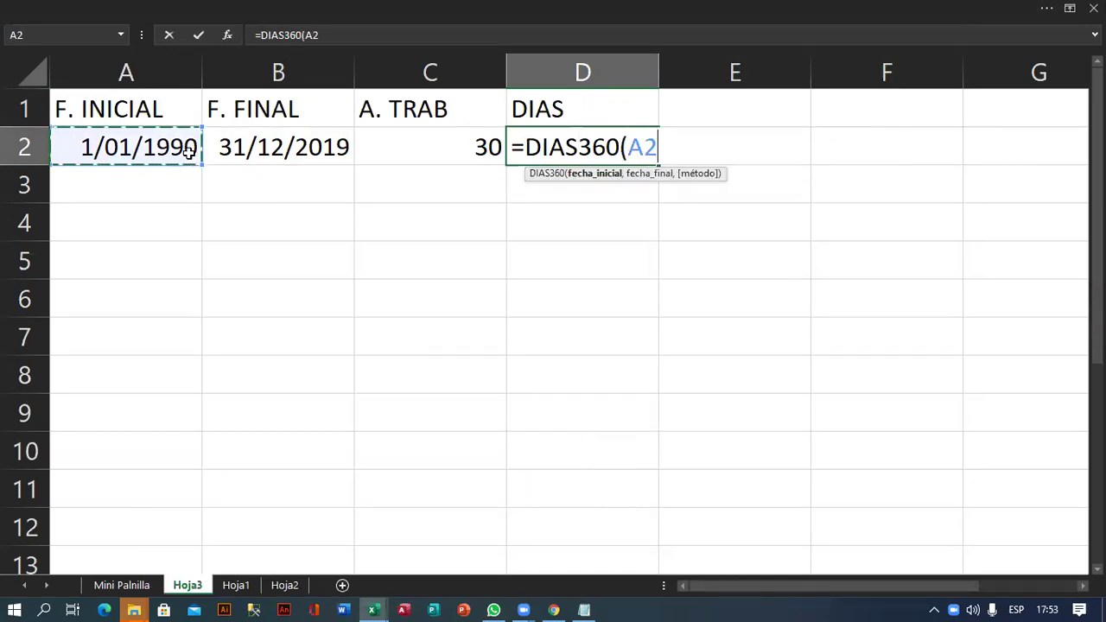
{"action": "type", "text": ","}
{"action": "left_click", "coordinate": [266, 147]}
{"action": "type", "text": ")"}
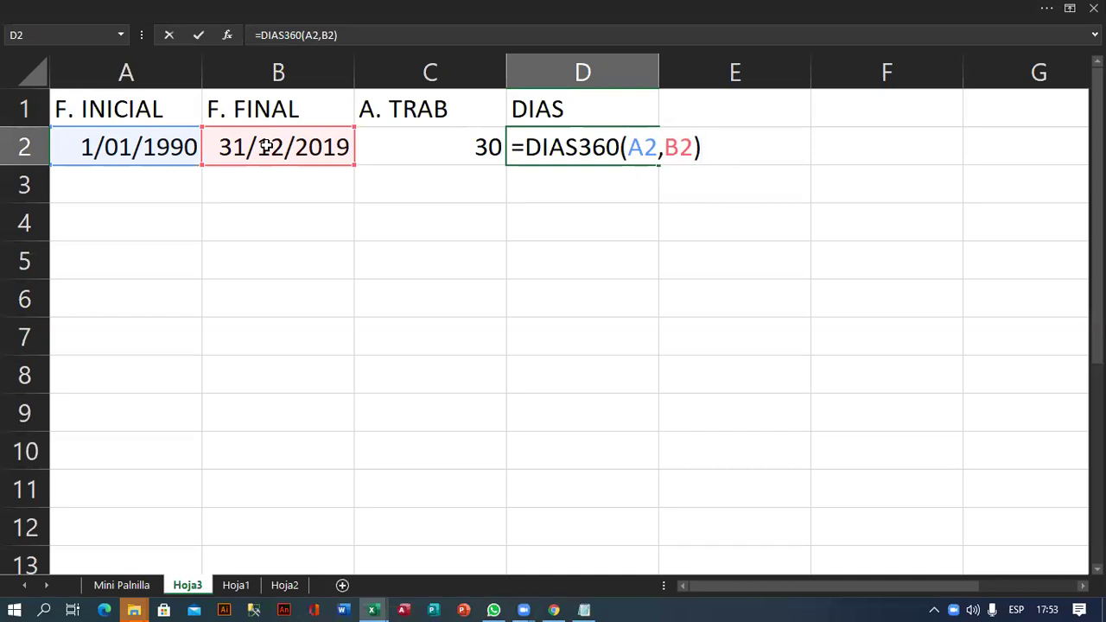
{"action": "key", "text": "Return"}
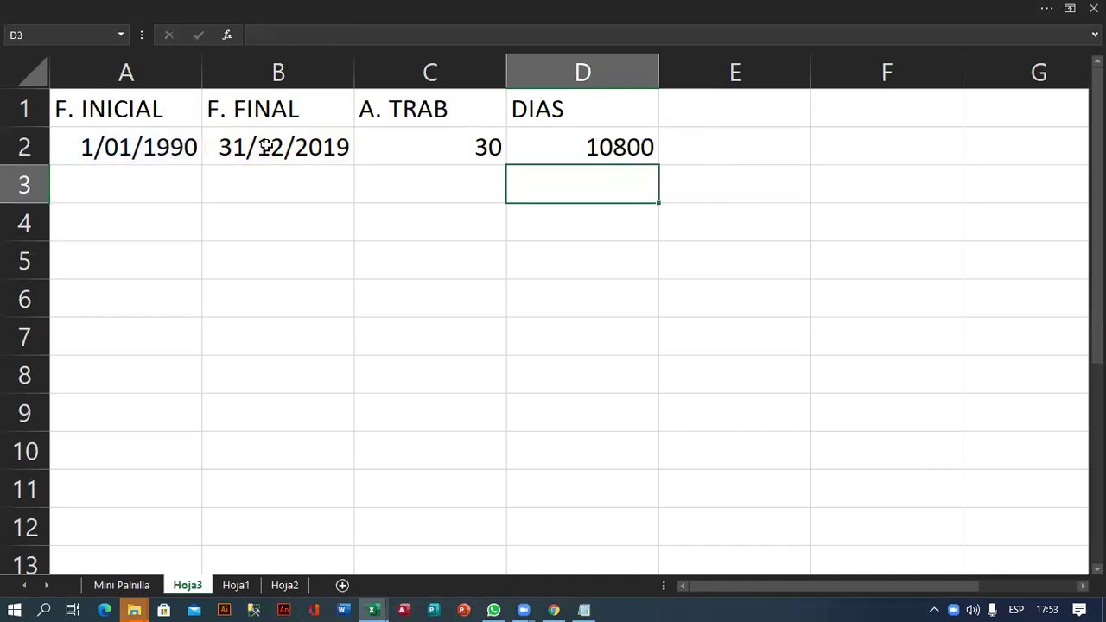
- Enter =C2*12 in E2 to convert the years worked into months
{"action": "key", "text": "Right"}
{"action": "key", "text": "Up"}
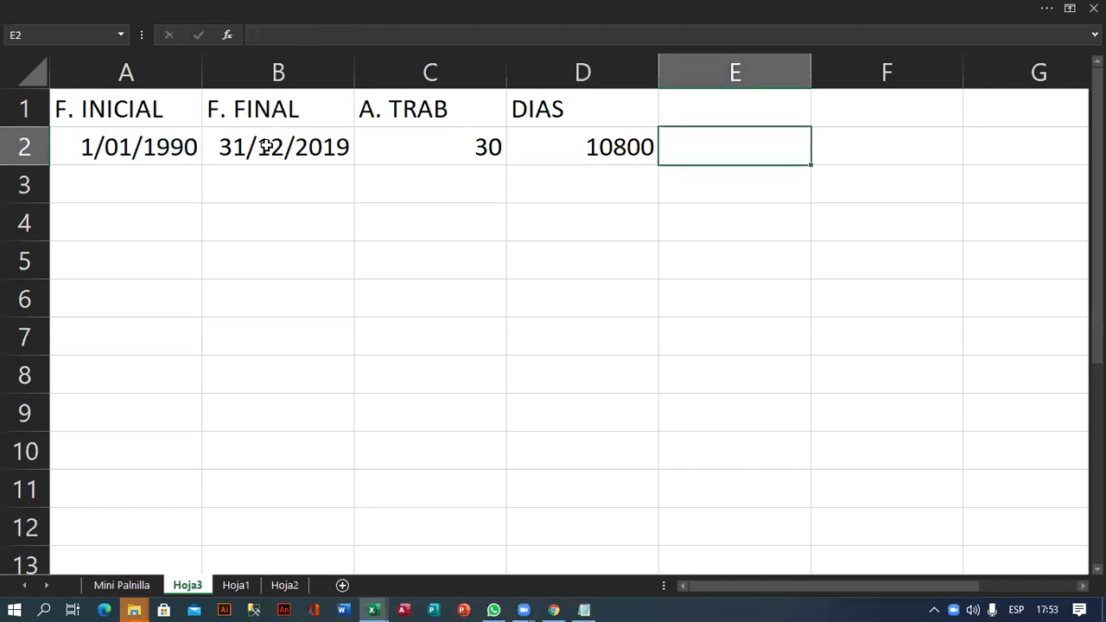
{"action": "type", "text": "="}
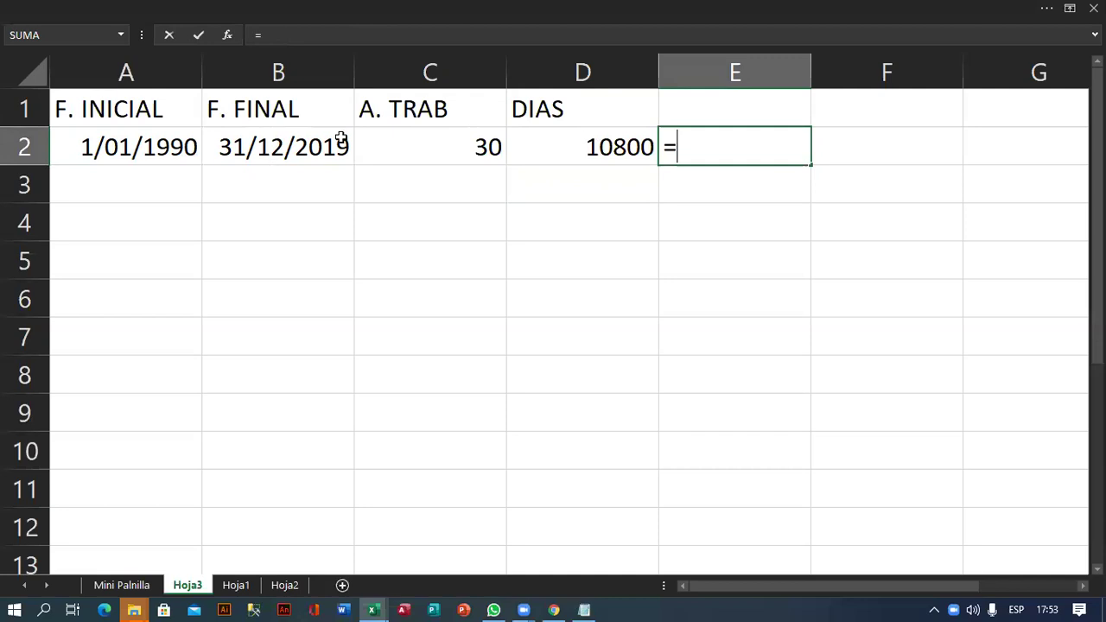
{"action": "left_click", "coordinate": [459, 145]}
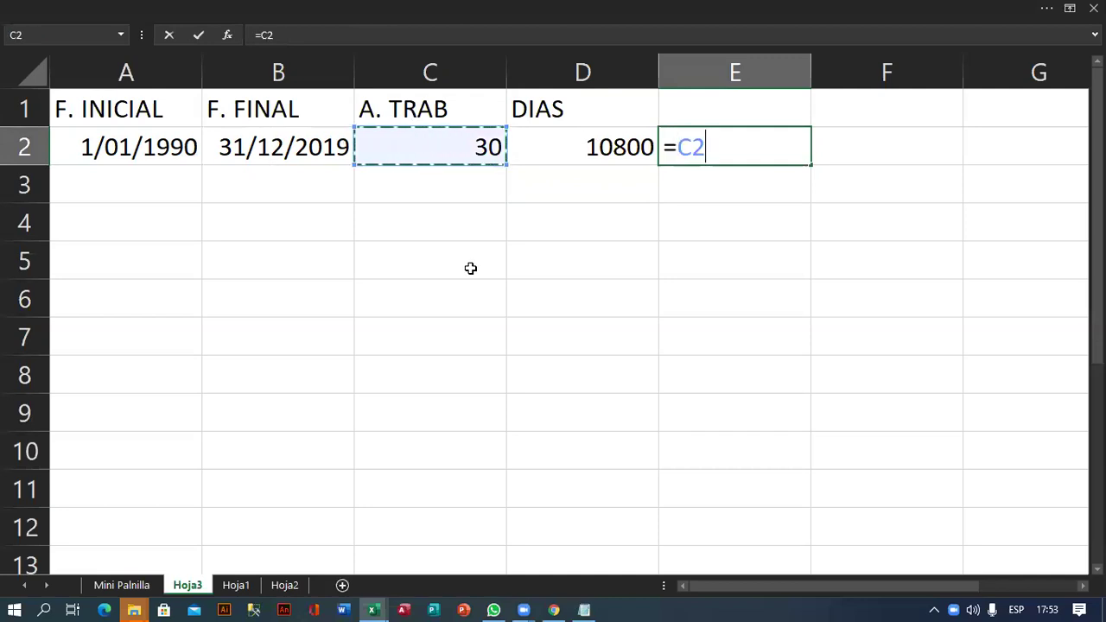
{"action": "type", "text": "*"}
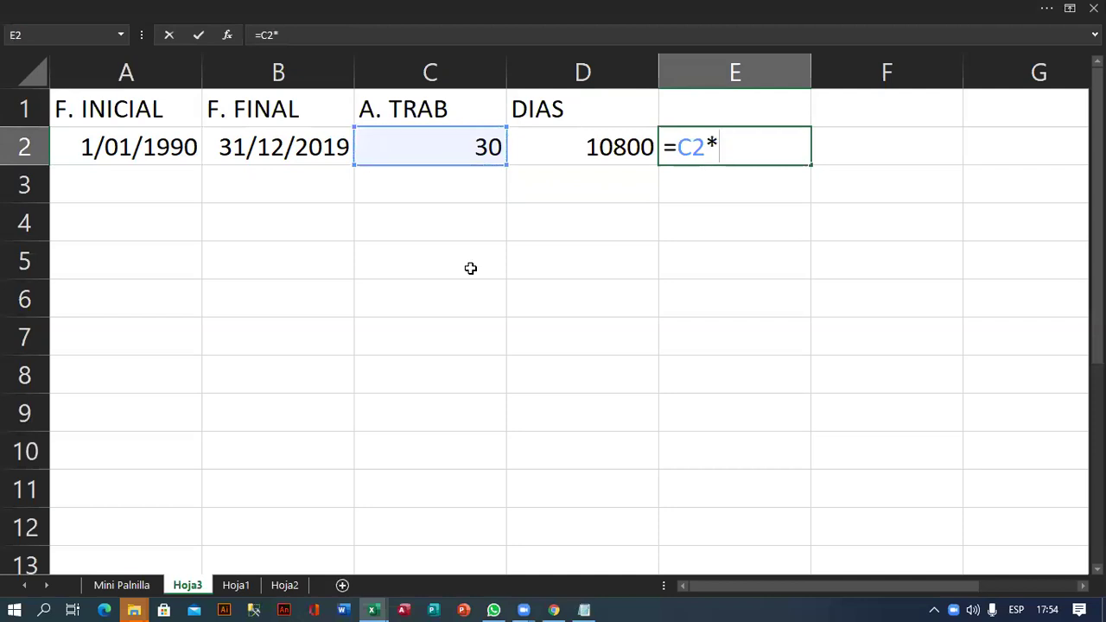
{"action": "type", "text": "12"}
{"action": "key", "text": "Return"}
{"action": "key", "text": "Up"}
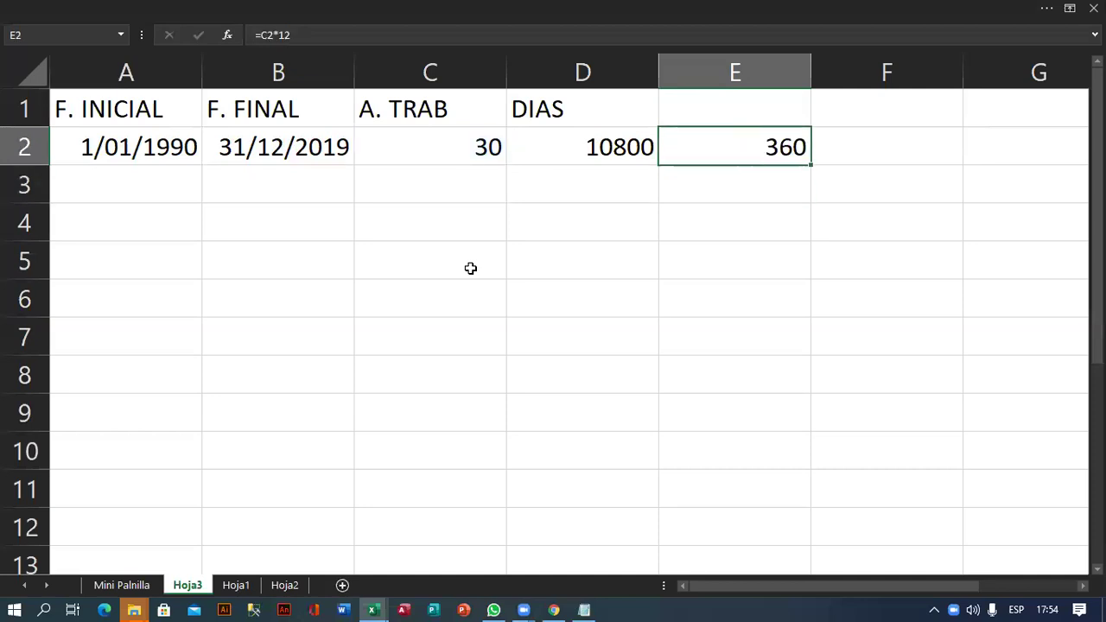
- Compare the years formula in C2 with the months formula in E2
{"action": "key", "text": "Left"}
{"action": "key", "text": "Left"}
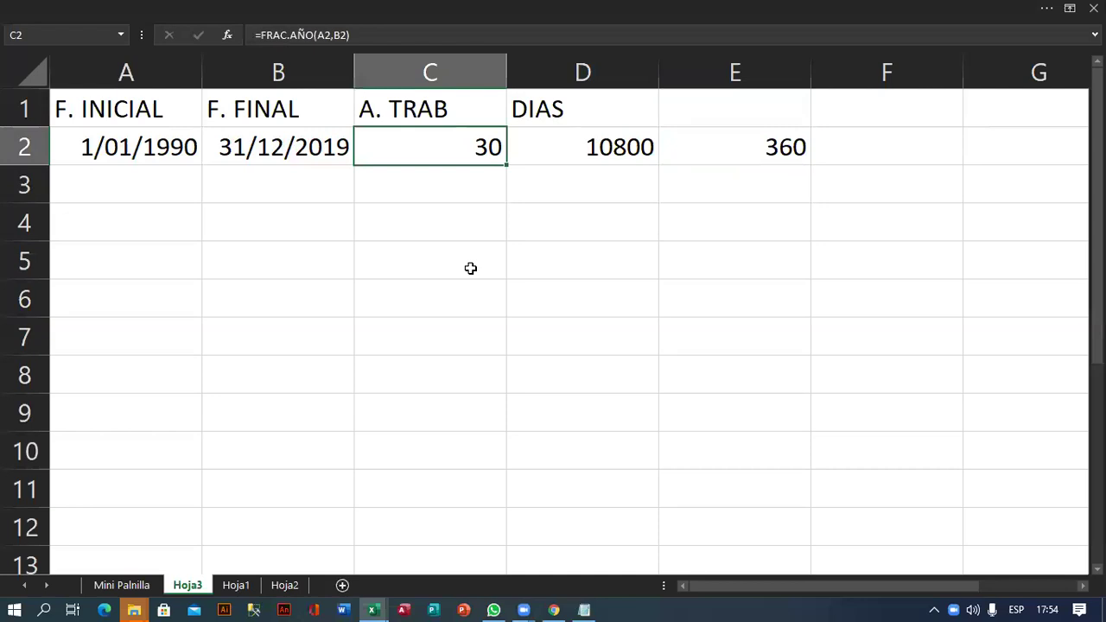
{"action": "key", "text": "Right"}
{"action": "key", "text": "Right"}
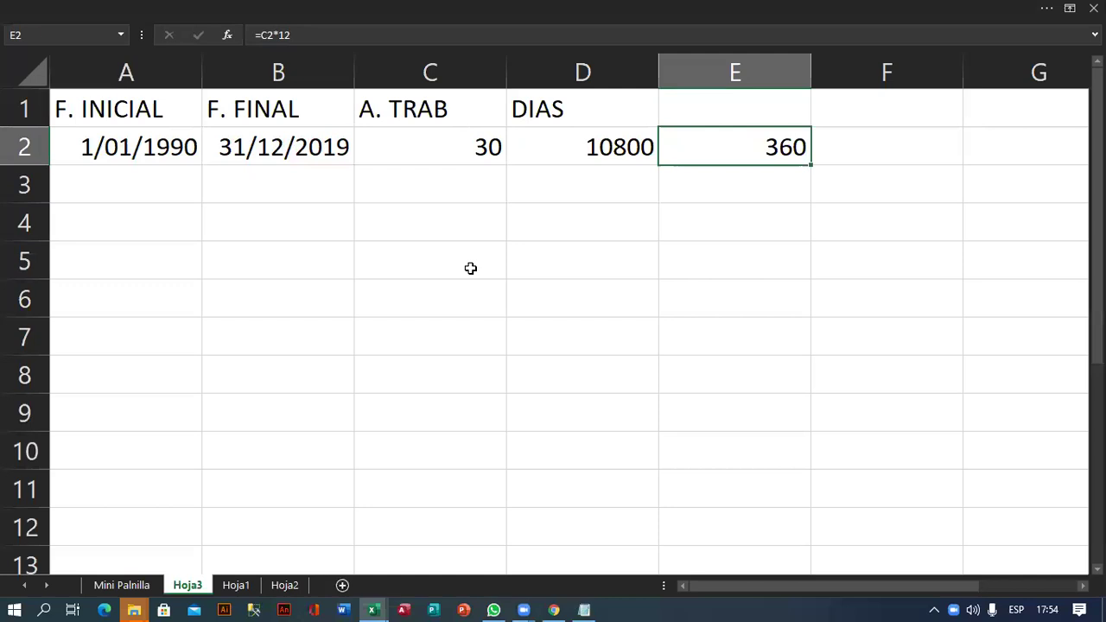
{"action": "key", "text": "F2"}
{"action": "key", "text": "Return"}
{"action": "key", "text": "Up"}
- Enter =SIFECHA(A2,B2,"M") in F2 to calculate the complete months between the two dates
{"action": "key", "text": "Right"}
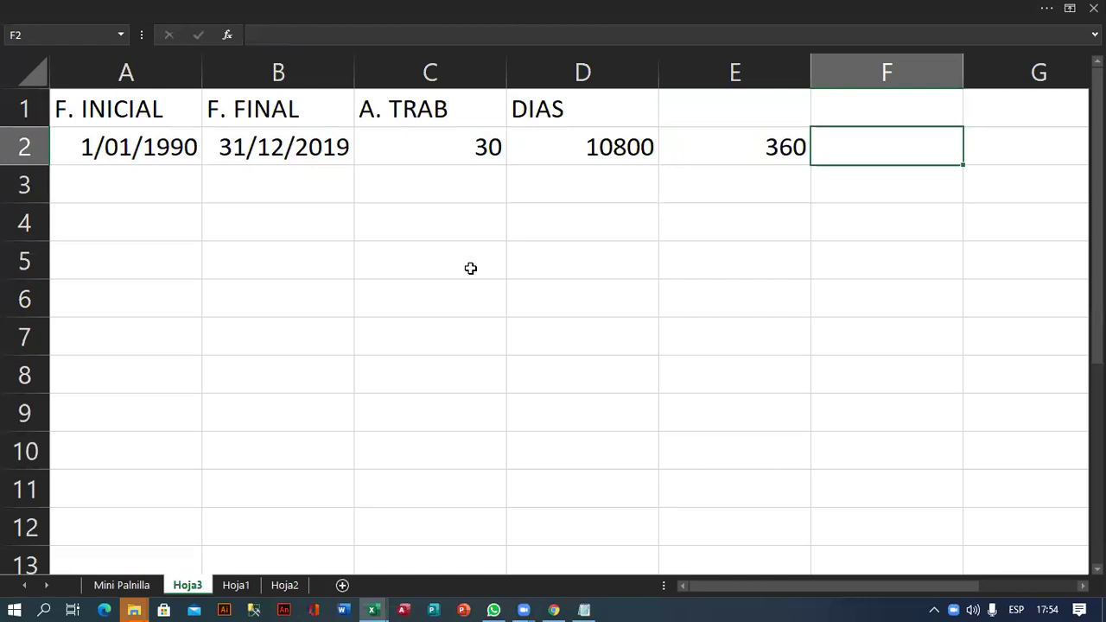
{"action": "type", "text": "=SI"}
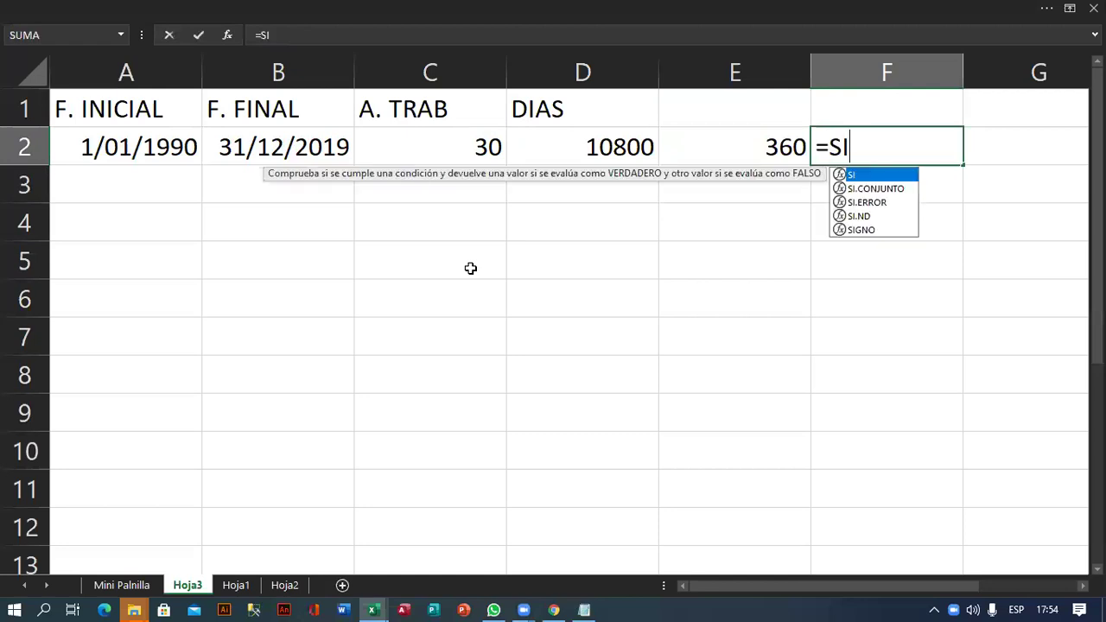
{"action": "type", "text": "FECHA"}
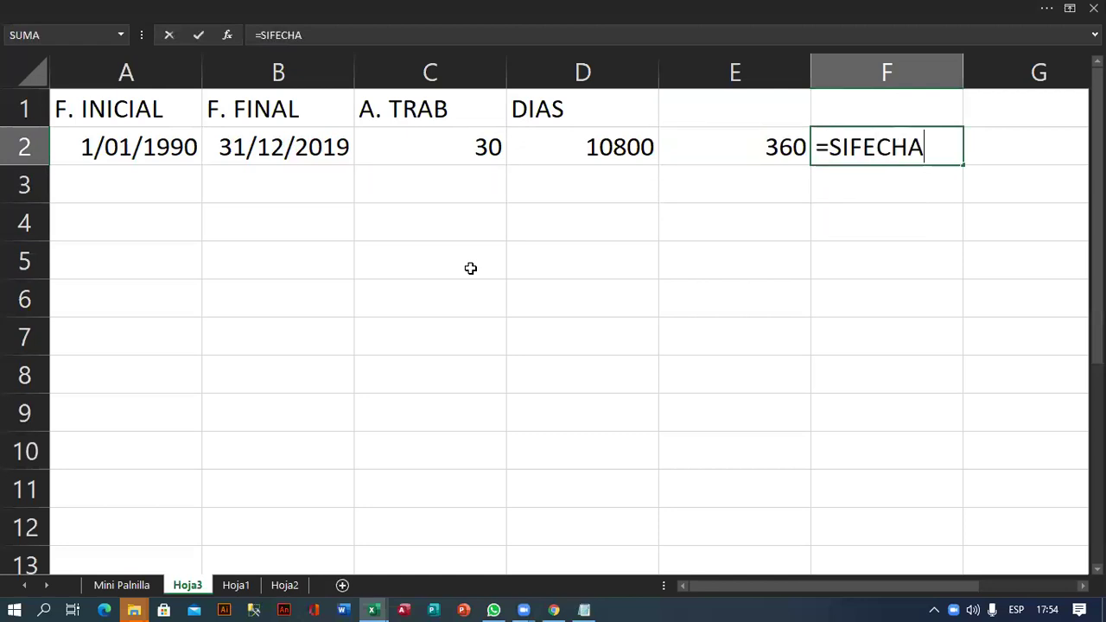
{"action": "type", "text": "("}
{"action": "left_click", "coordinate": [178, 147]}
{"action": "type", "text": ","}
{"action": "left_click", "coordinate": [248, 148]}
{"action": "type", "text": ","}
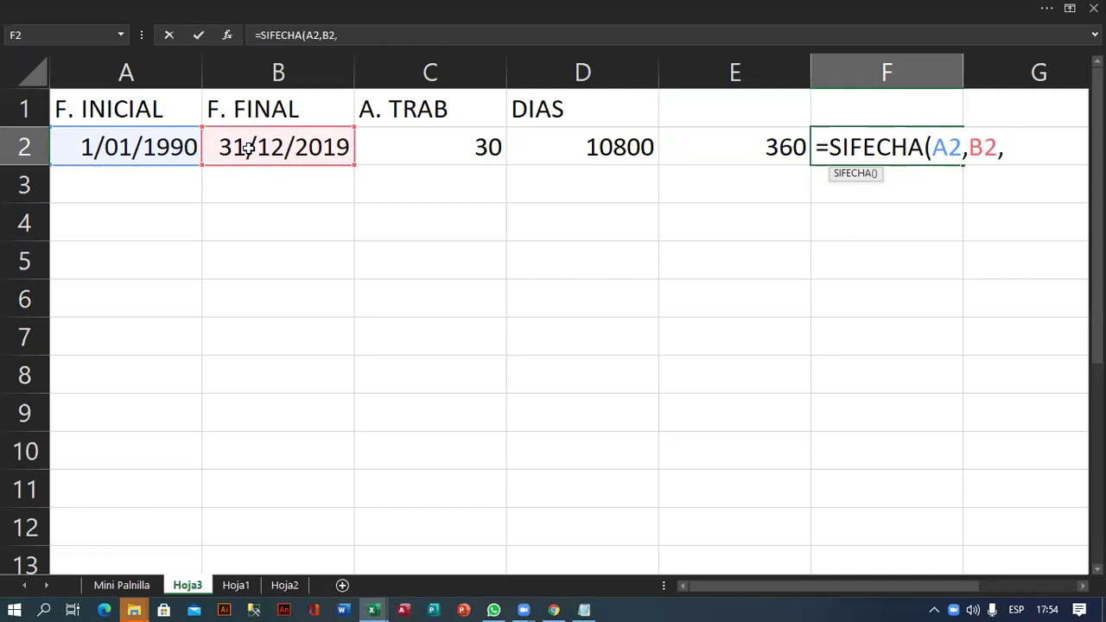
{"action": "type", "text": "\"M\")"}
{"action": "key", "text": "Return"}
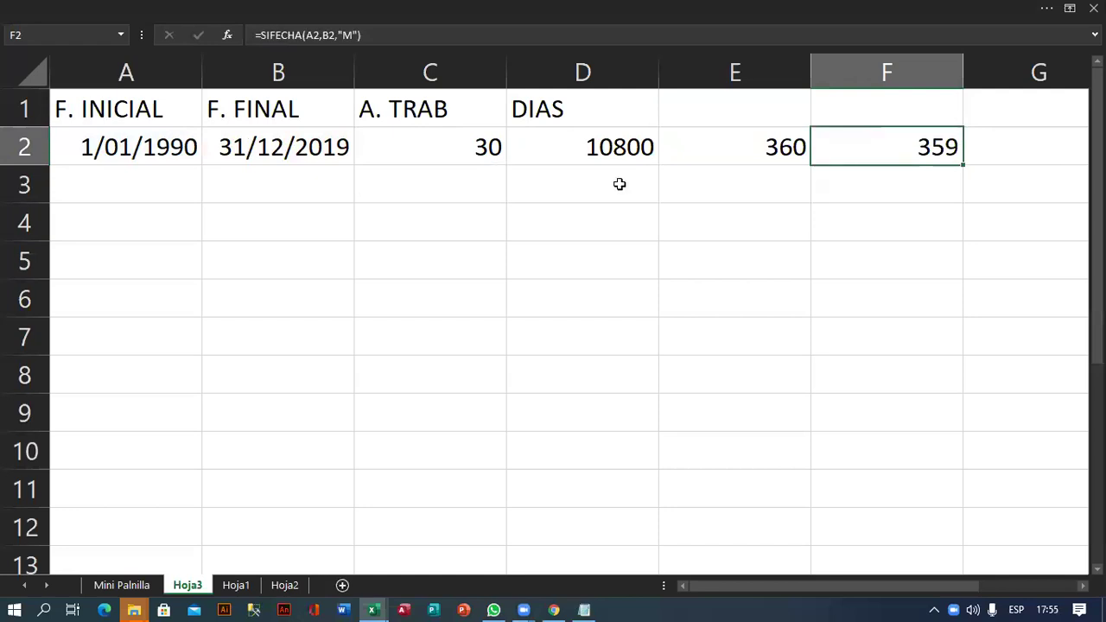
- Examine the SIFECHA formula in F2, focusing on its "M" unit argument
{"action": "left_click", "coordinate": [783, 168]}
{"action": "left_click", "coordinate": [866, 163]}
{"action": "double_click", "coordinate": [889, 156]}
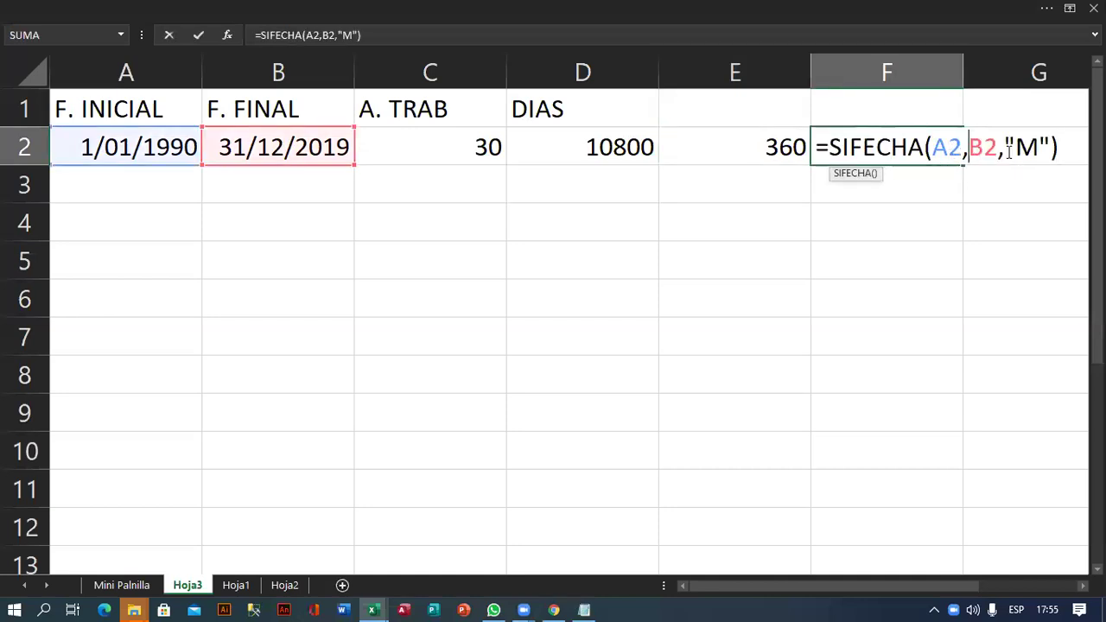
{"action": "left_click_drag", "start_coordinate": [1005, 147], "coordinate": [1047, 145]}
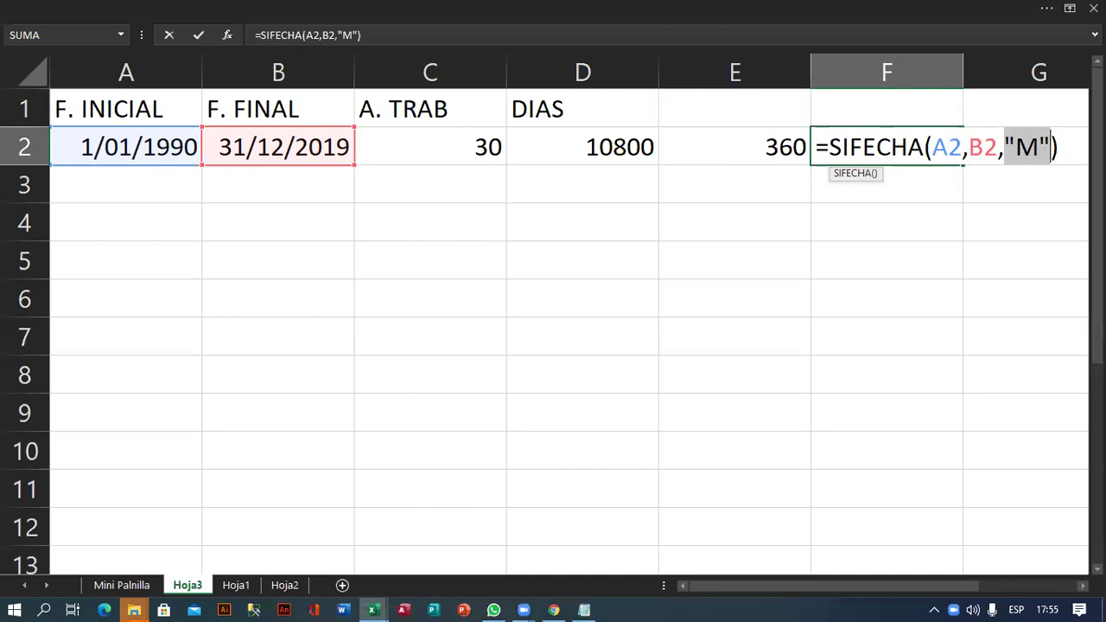
{"action": "left_click", "coordinate": [1020, 149]}
{"action": "double_click", "coordinate": [1020, 149]}
{"action": "left_click", "coordinate": [1024, 149]}
{"action": "left_click", "coordinate": [1067, 146]}
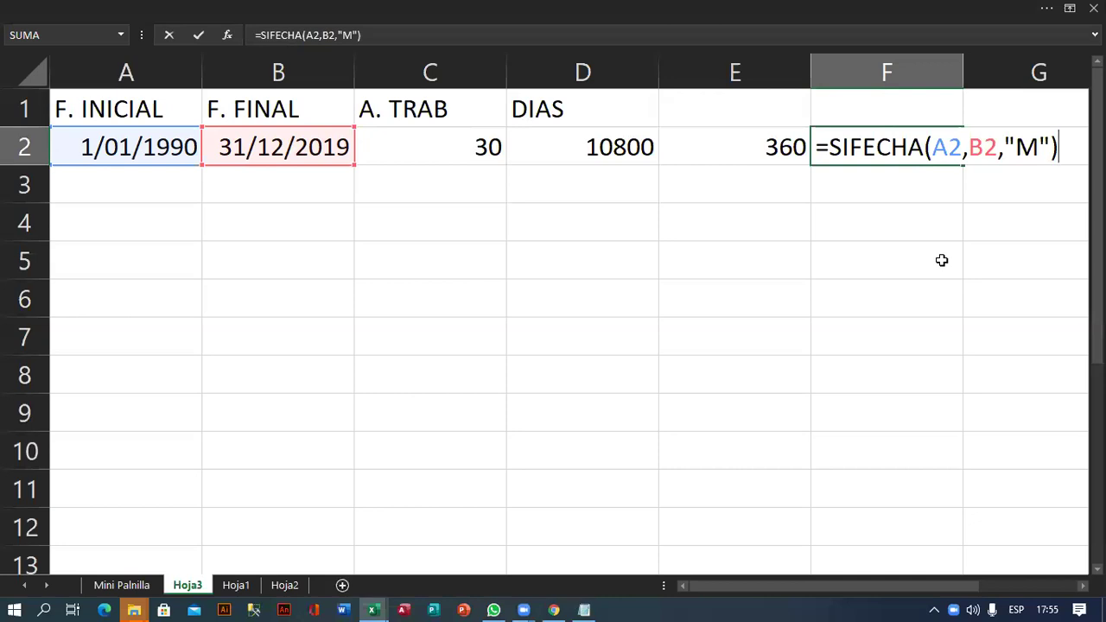
{"action": "key", "text": "Return"}
- Review the FRAC.AÑO years formula in C2 and the DIAS360 days formula in D2
{"action": "key", "text": "Up"}
{"action": "key", "text": "Left"}
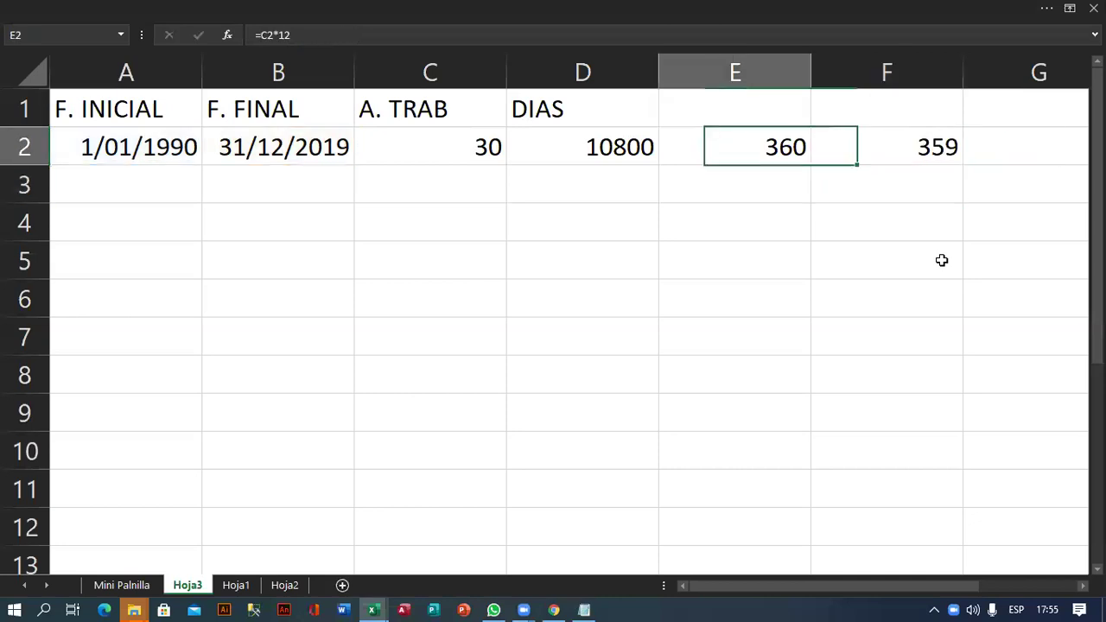
{"action": "key", "text": "Left"}
{"action": "key", "text": "Left"}
{"action": "key", "text": "F2"}
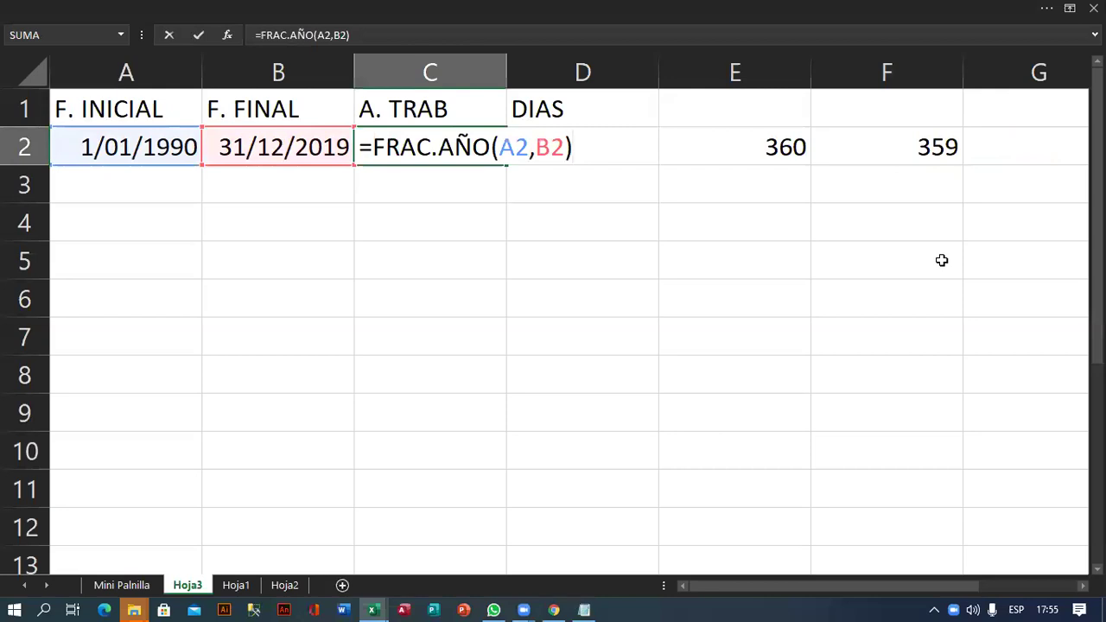
{"action": "key", "text": "Return"}
{"action": "key", "text": "Up"}
{"action": "key", "text": "Right"}
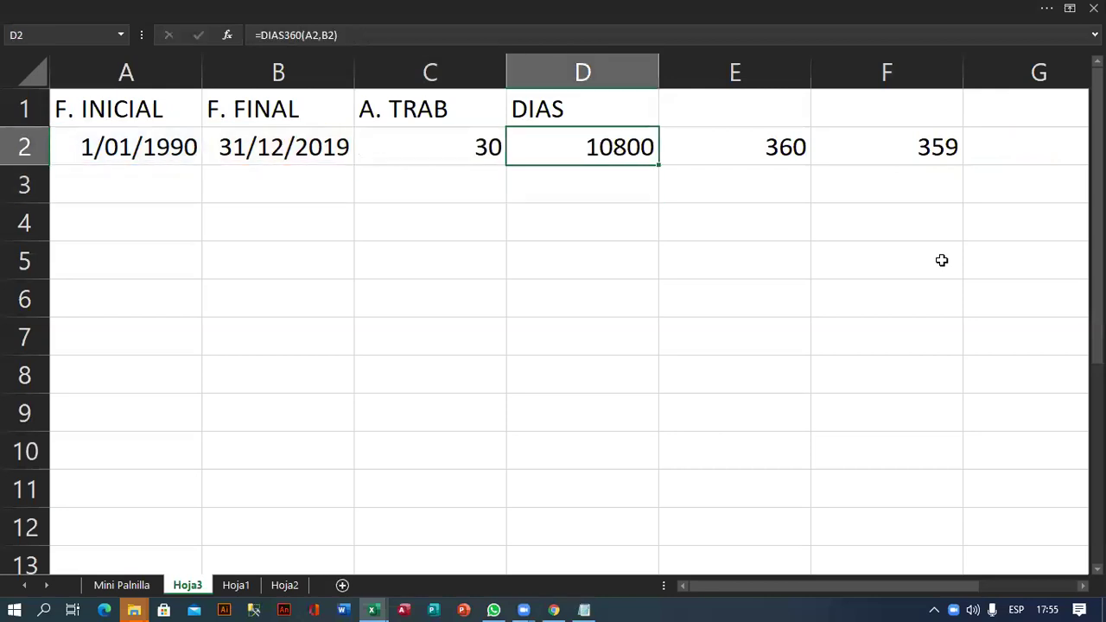
{"action": "key", "text": "F2"}
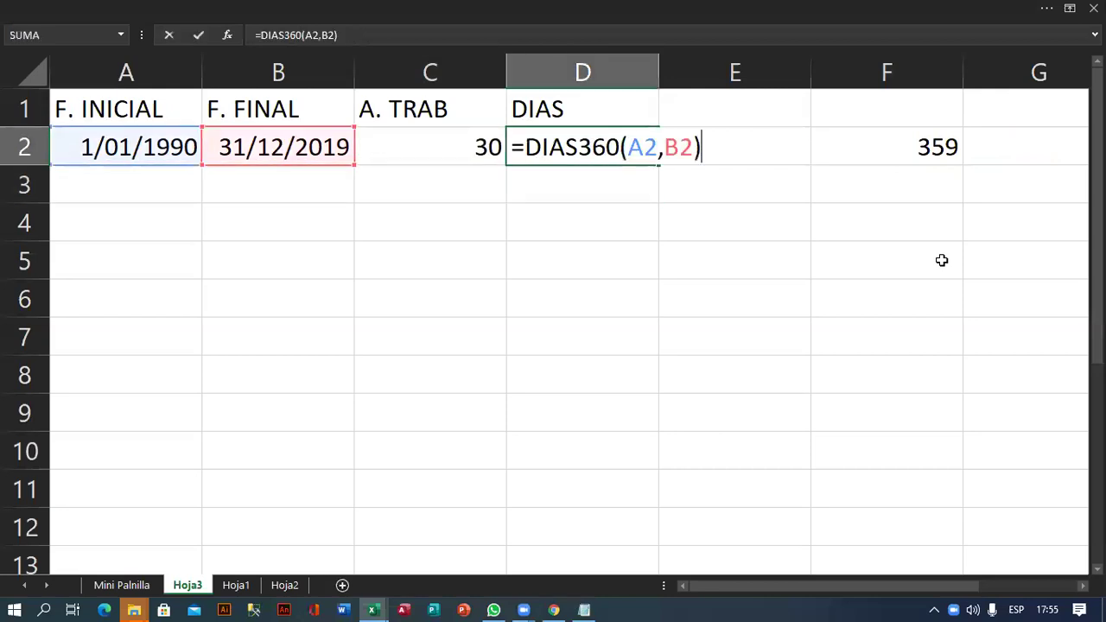
{"action": "key", "text": "Return"}
{"action": "key", "text": "Up"}
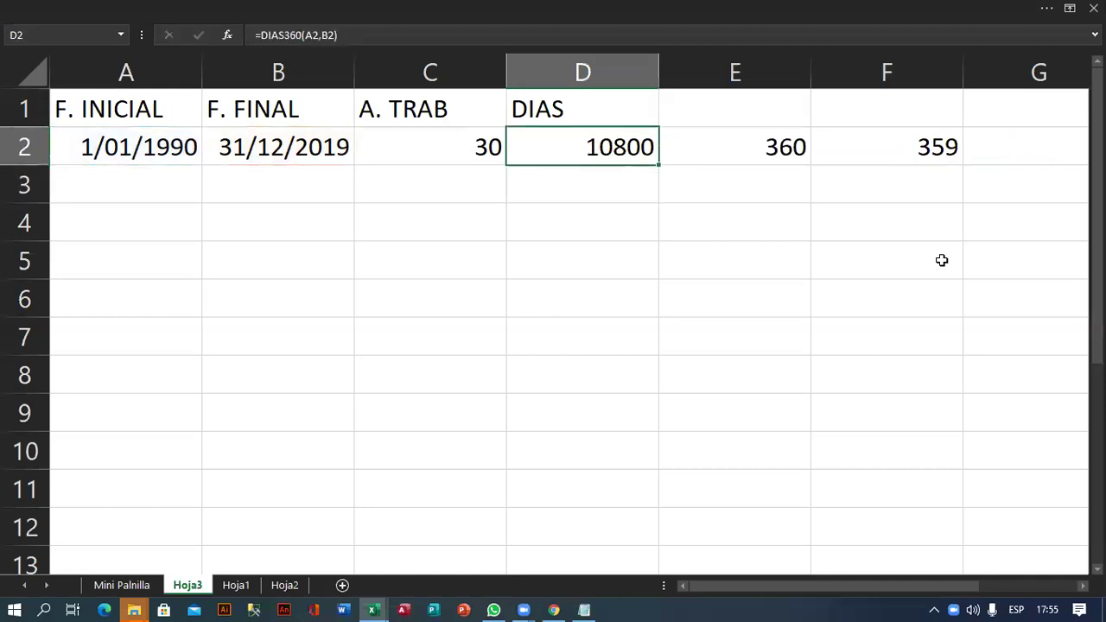
- Compare the months formula in E2, based on the years worked, with the SIFECHA months formula in F2
{"action": "key", "text": "Right"}
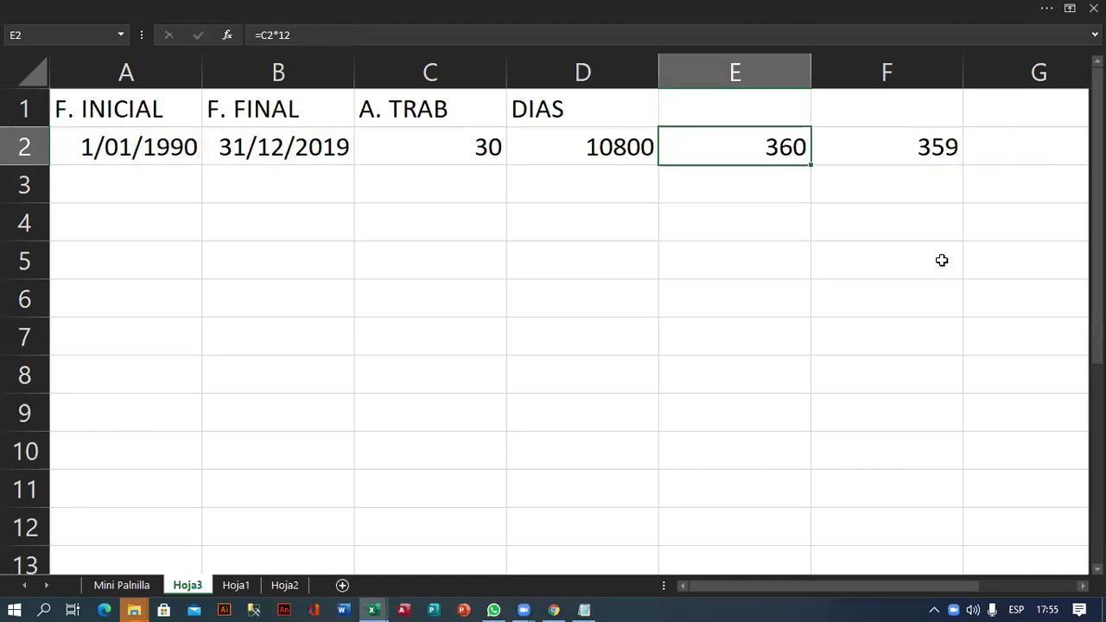
{"action": "key", "text": "F2"}
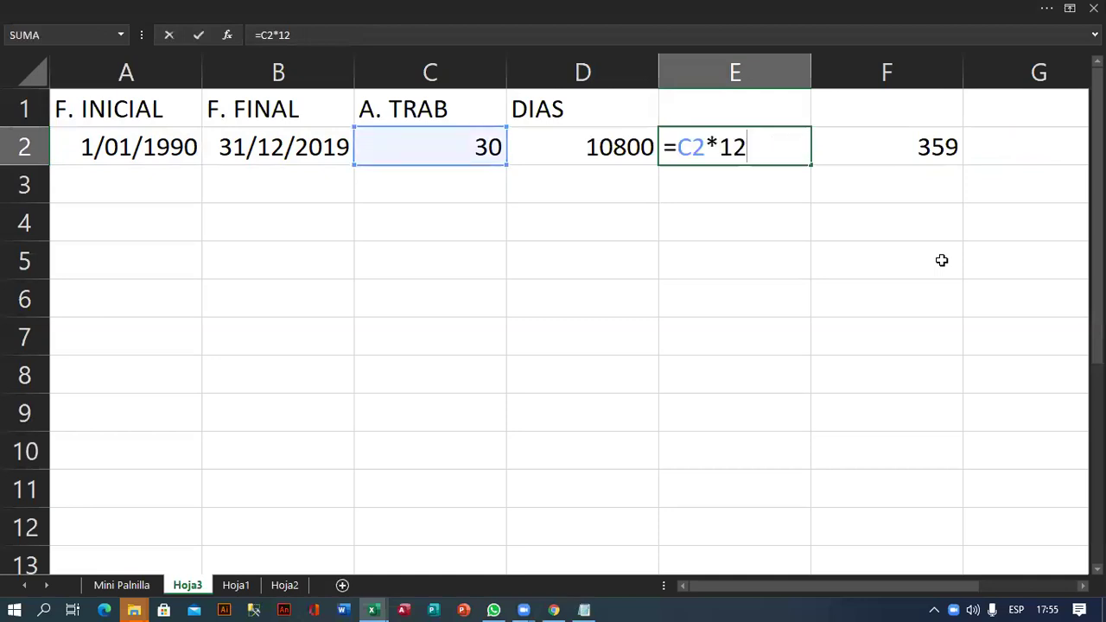
{"action": "key", "text": "Return"}
{"action": "key", "text": "Right"}
{"action": "key", "text": "Up"}
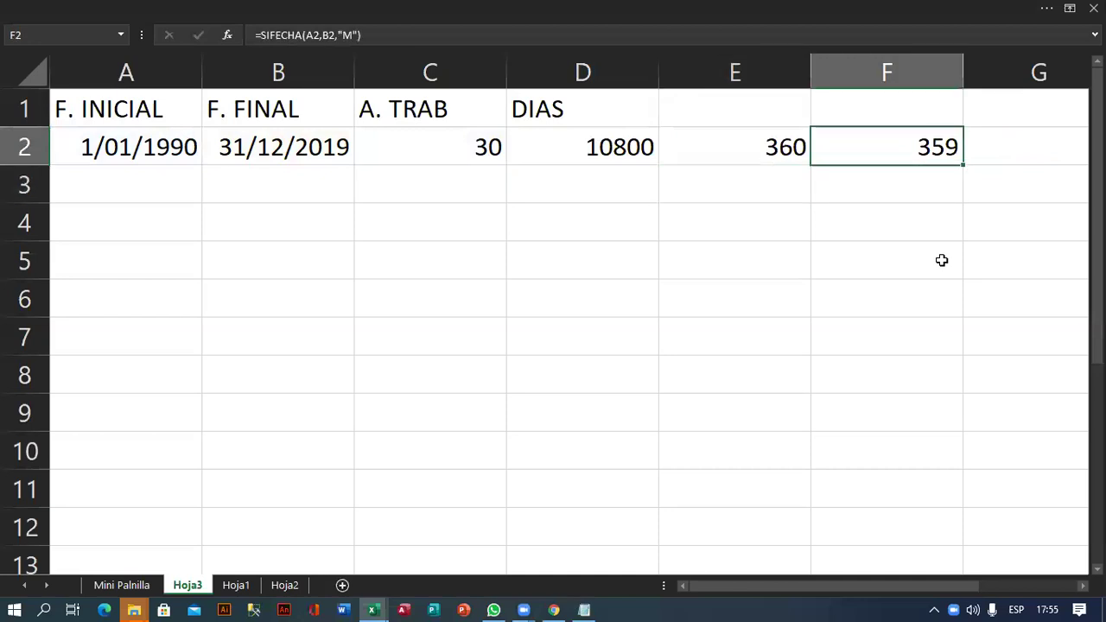
{"action": "key", "text": "F2"}
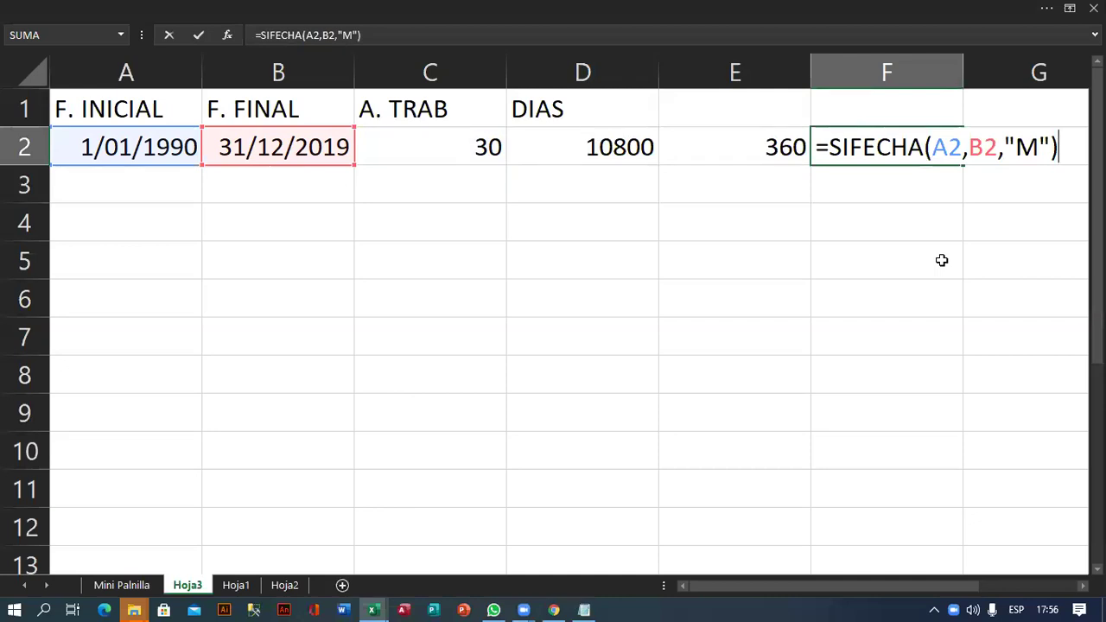
{"action": "key", "text": "Return"}
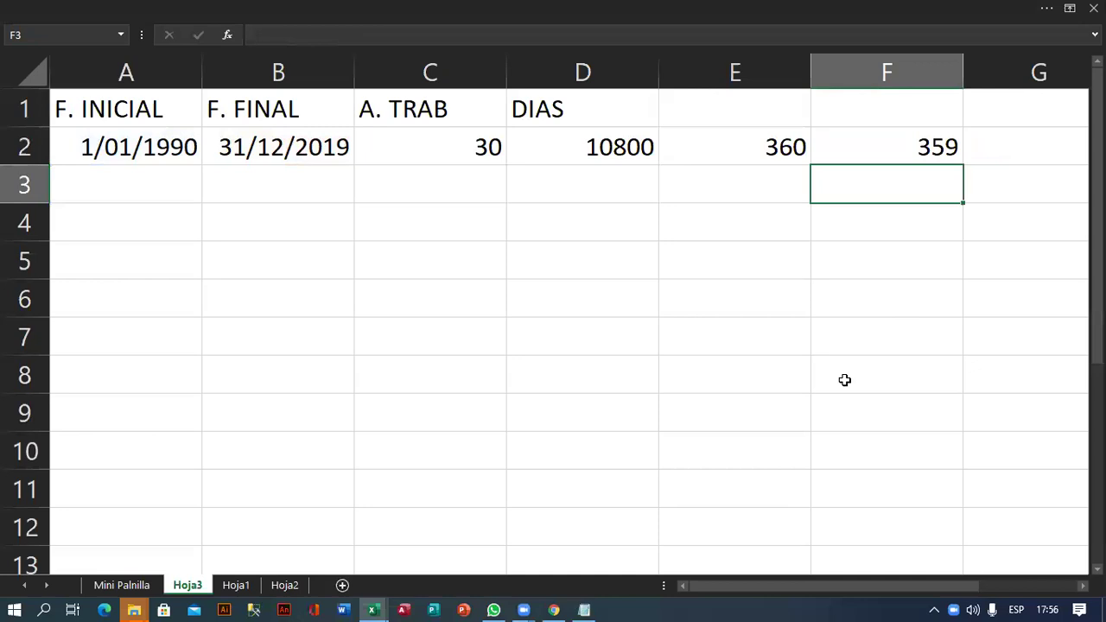